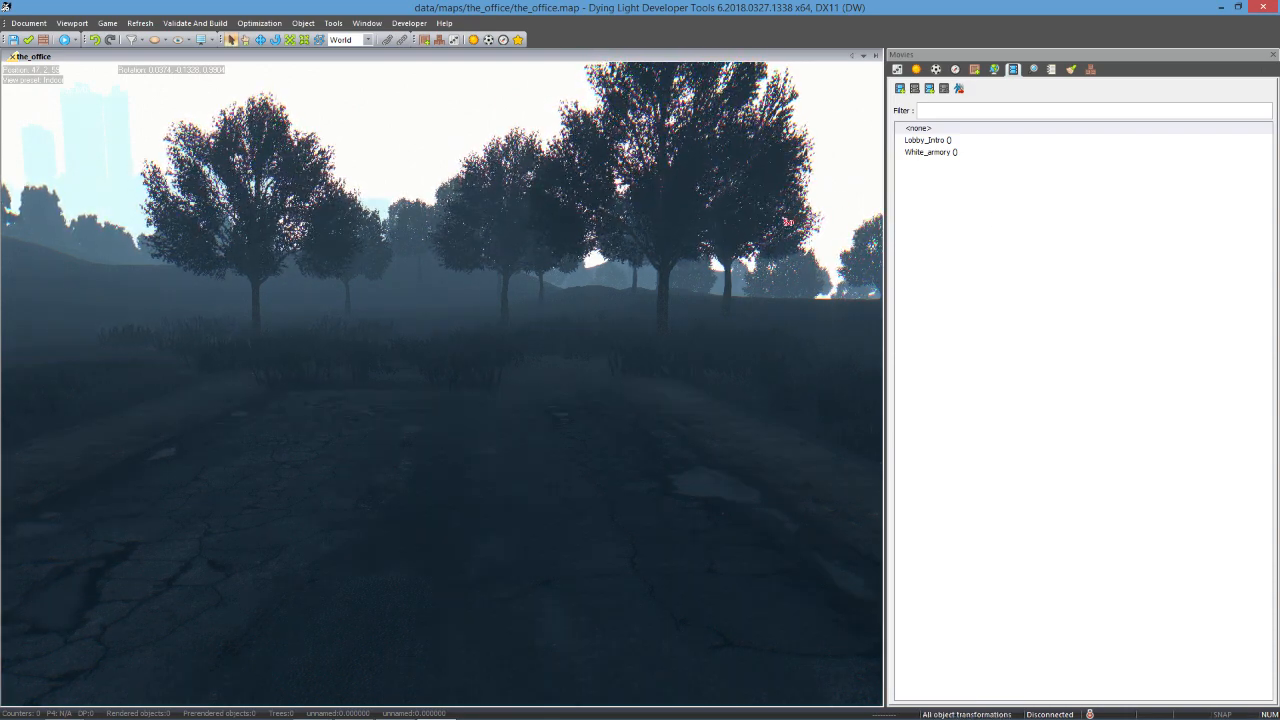
- Search the mesh assets for player models, narrowing the results with the filter "fpp"
left_click(975, 70)
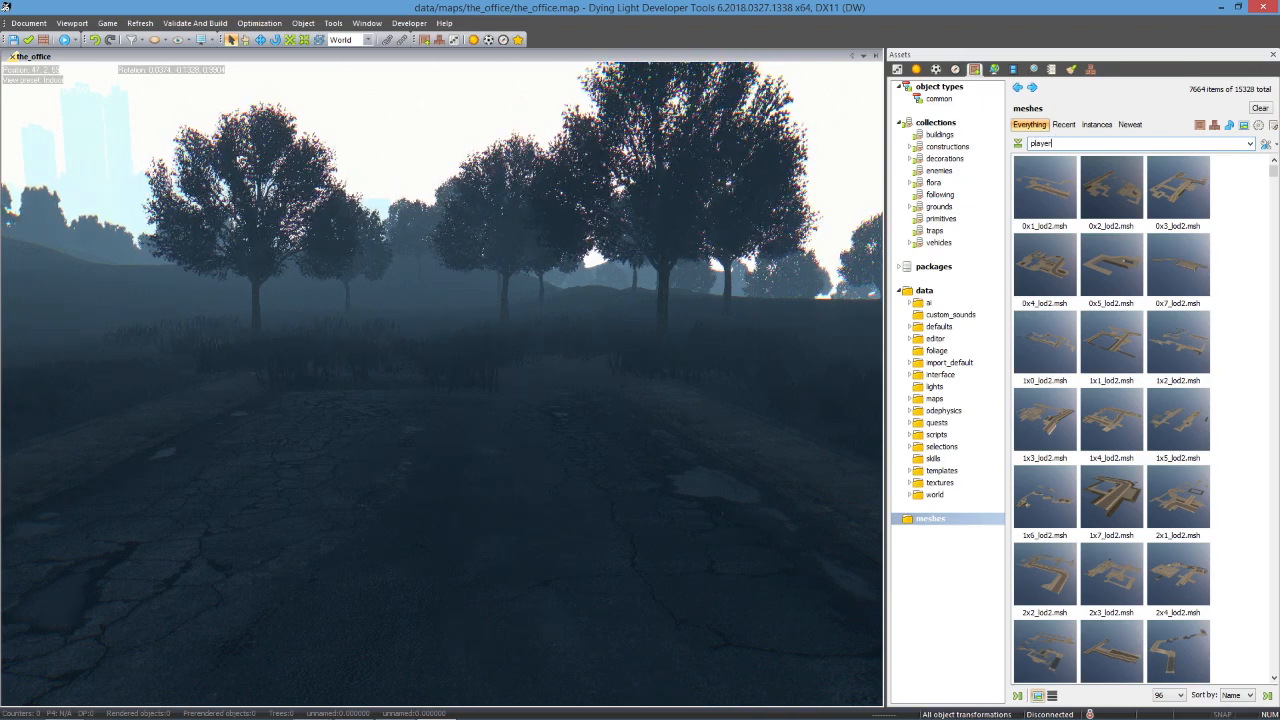
key("Return")
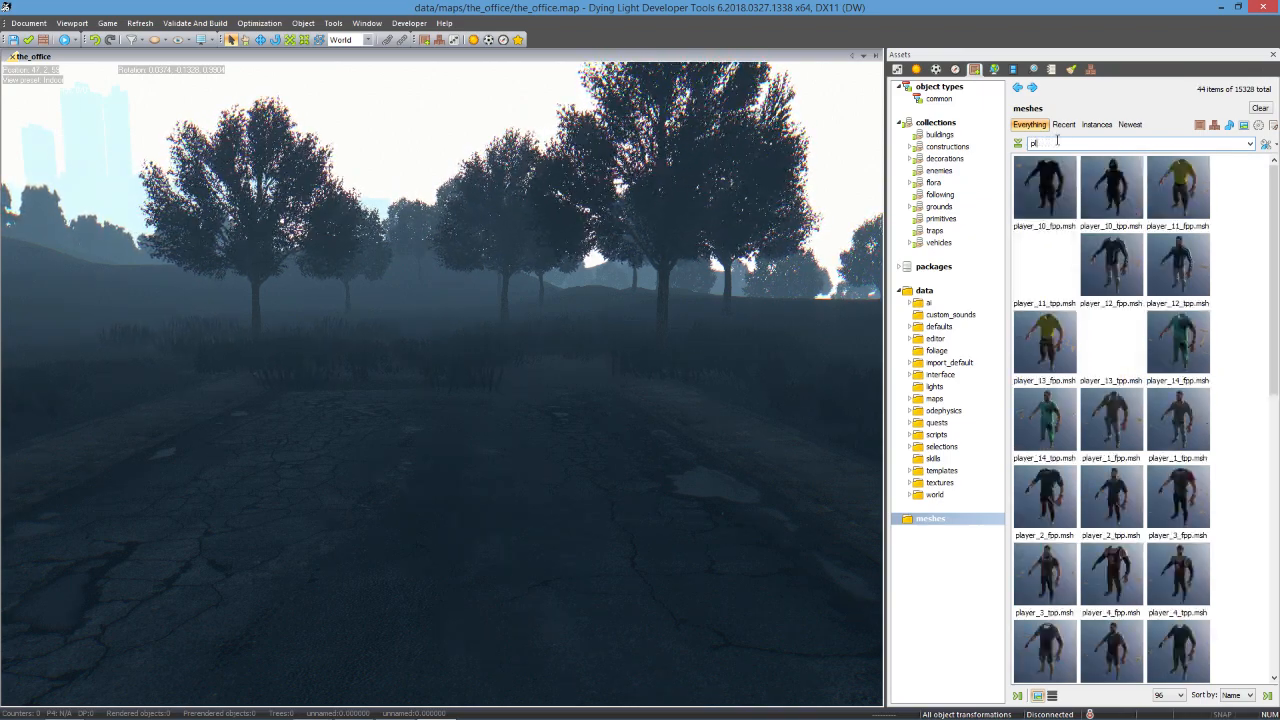
key("Return")
type("fpp")
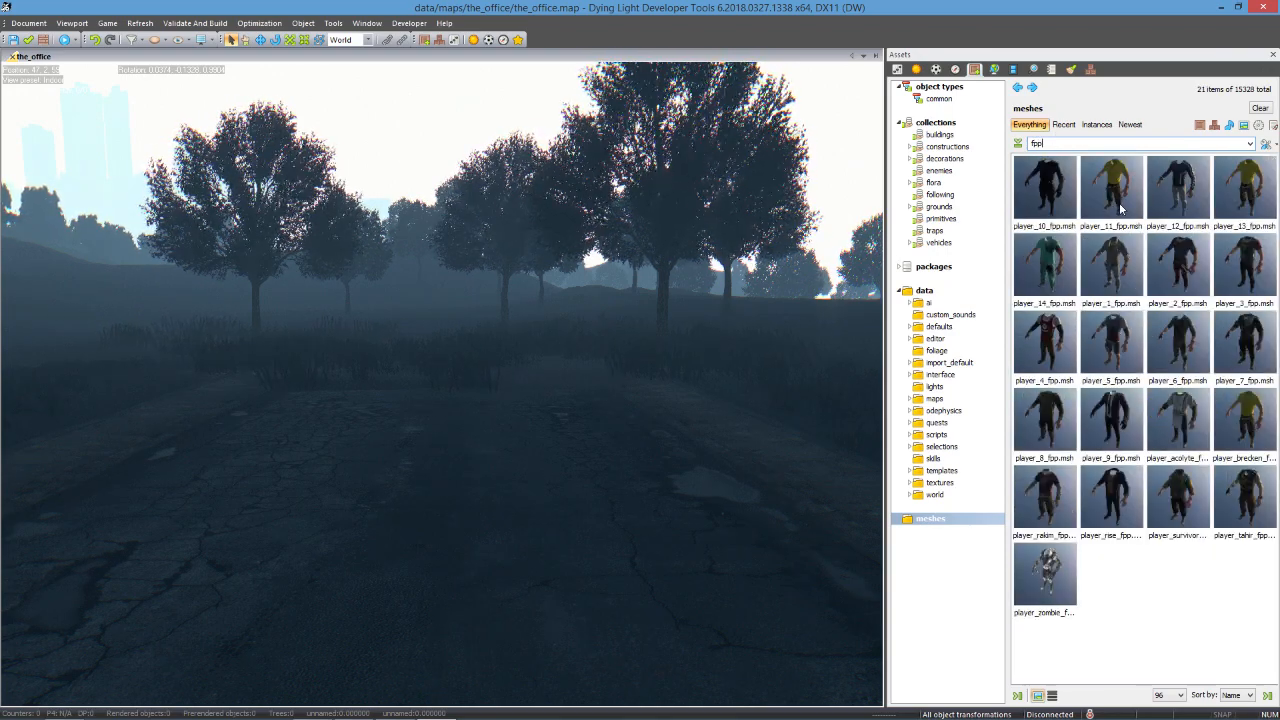
- Place one player_1_fpp.msh model on the ground beside the tree and finish placing objects
left_click_drag(1124, 252, 563, 514)
right_click_drag(563, 514, 560, 554)
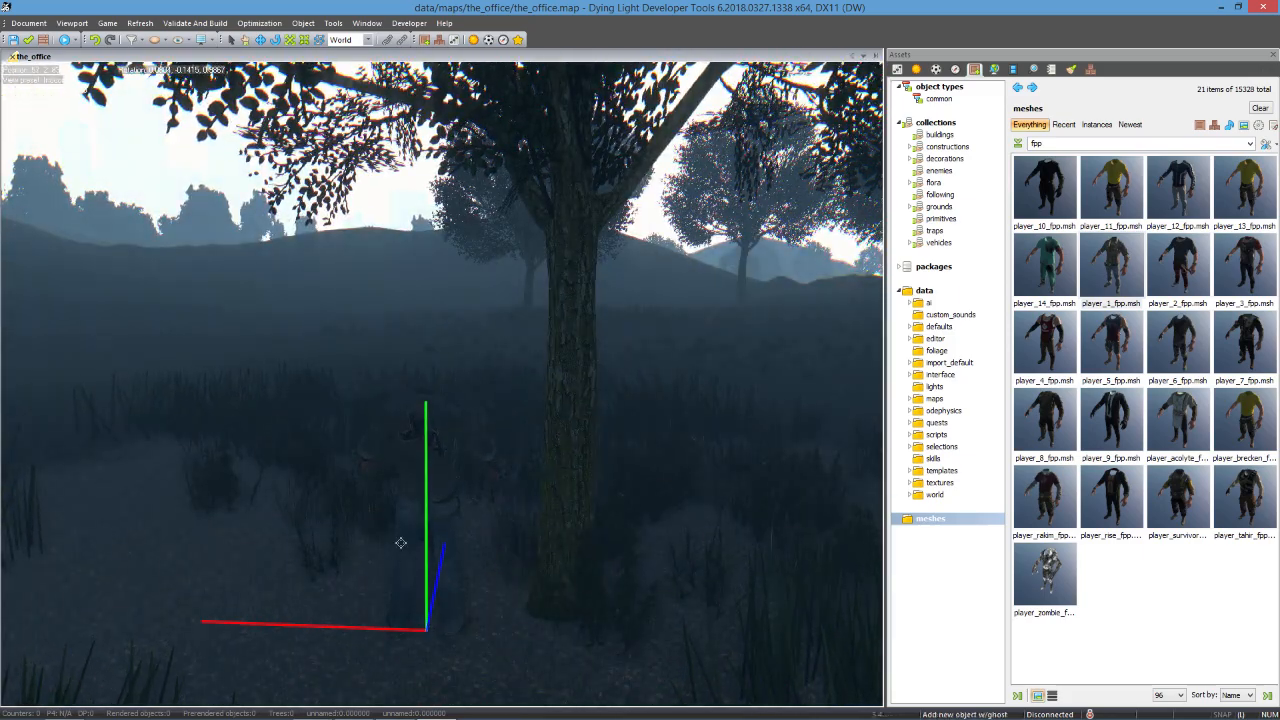
left_click(400, 542)
right_click_drag(463, 534, 586, 620)
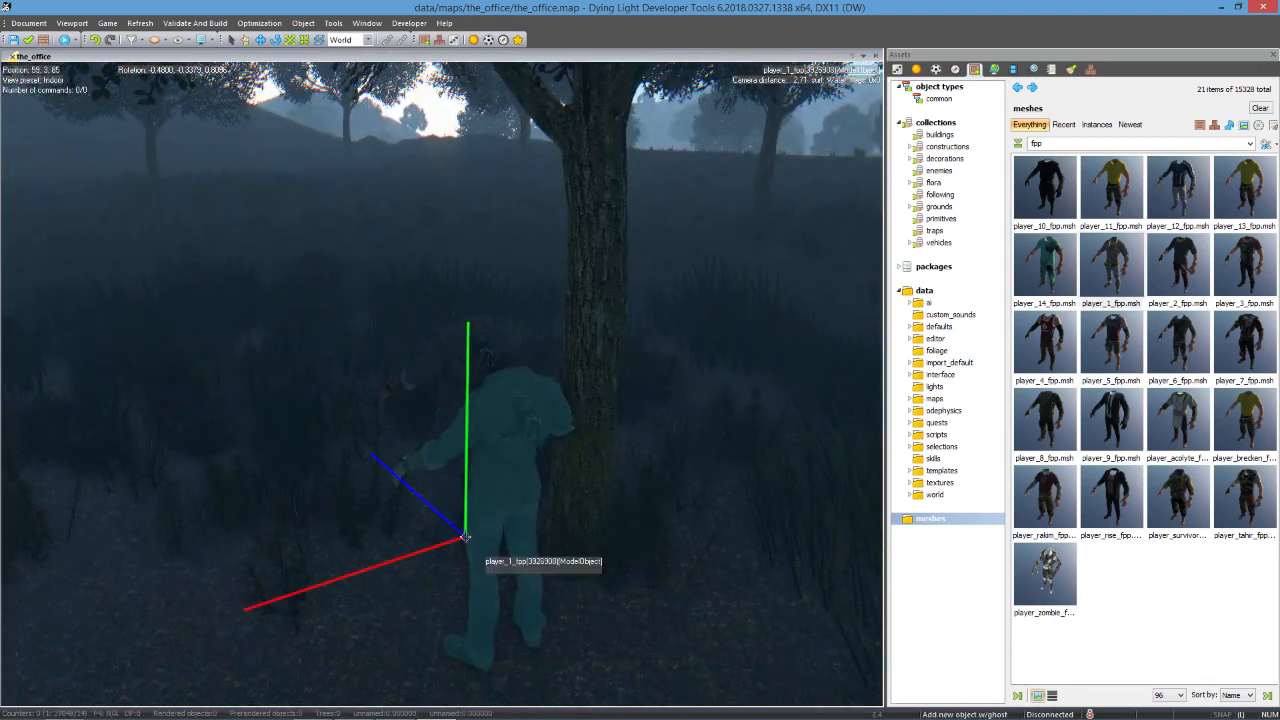
key("Escape")
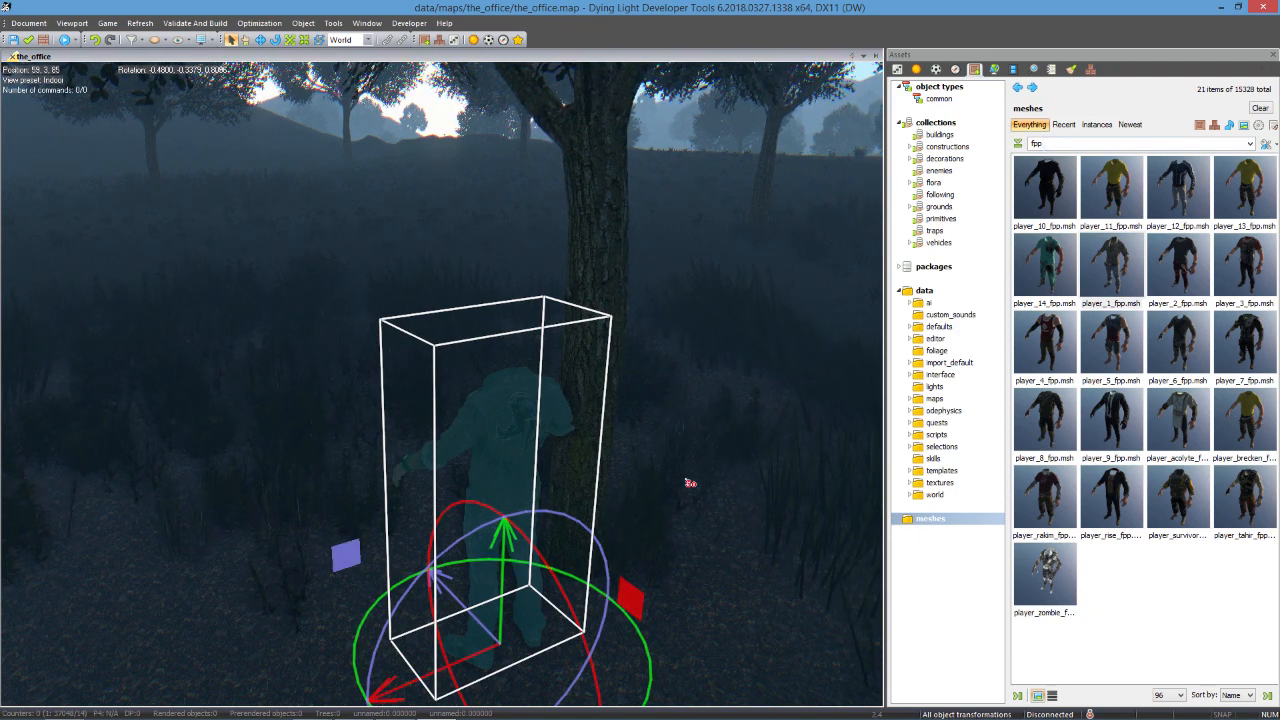
- Examine the placed player model beside the tree from different distances and angles
right_click_drag(511, 426, 524, 352)
key("w")
key("s")
key("w")
key("s")
key("s")
key("w")
key("s")
key("w")
key("s")
key("s")
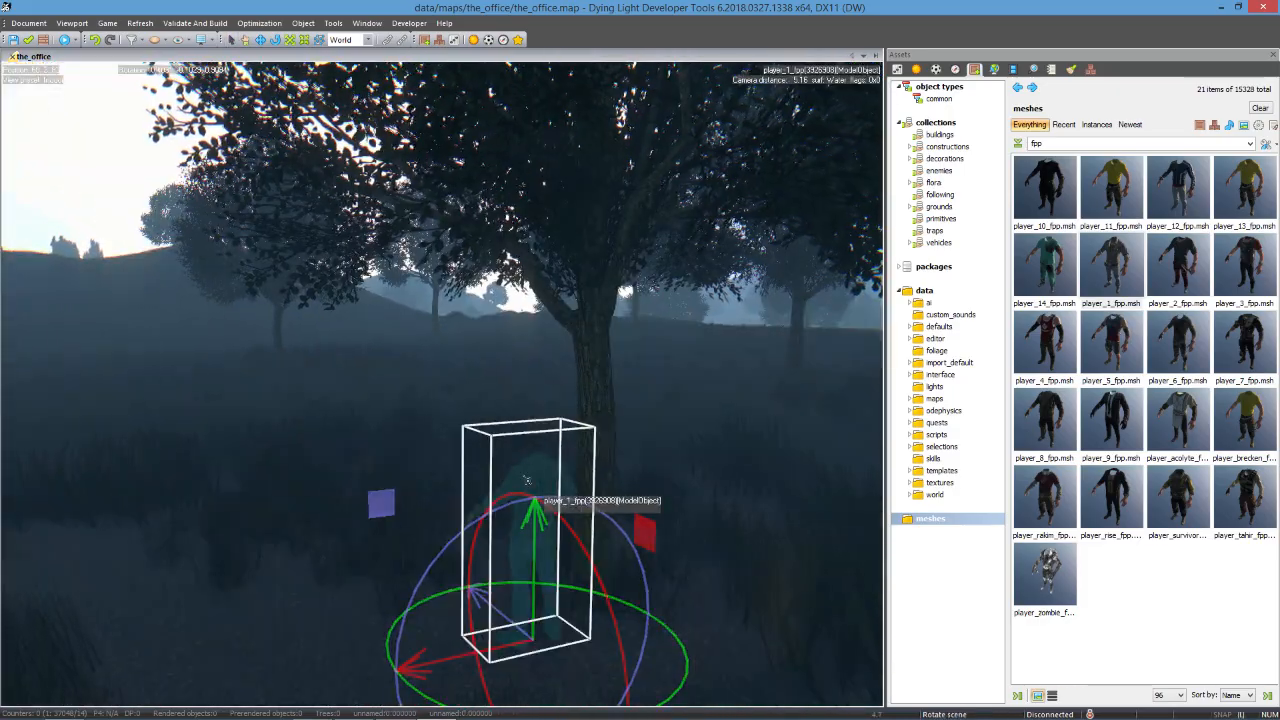
right_click_drag(526, 479, 478, 479)
key("w")
key("w")
key("w")
key("s")
key("w")
key("s")
key("w")
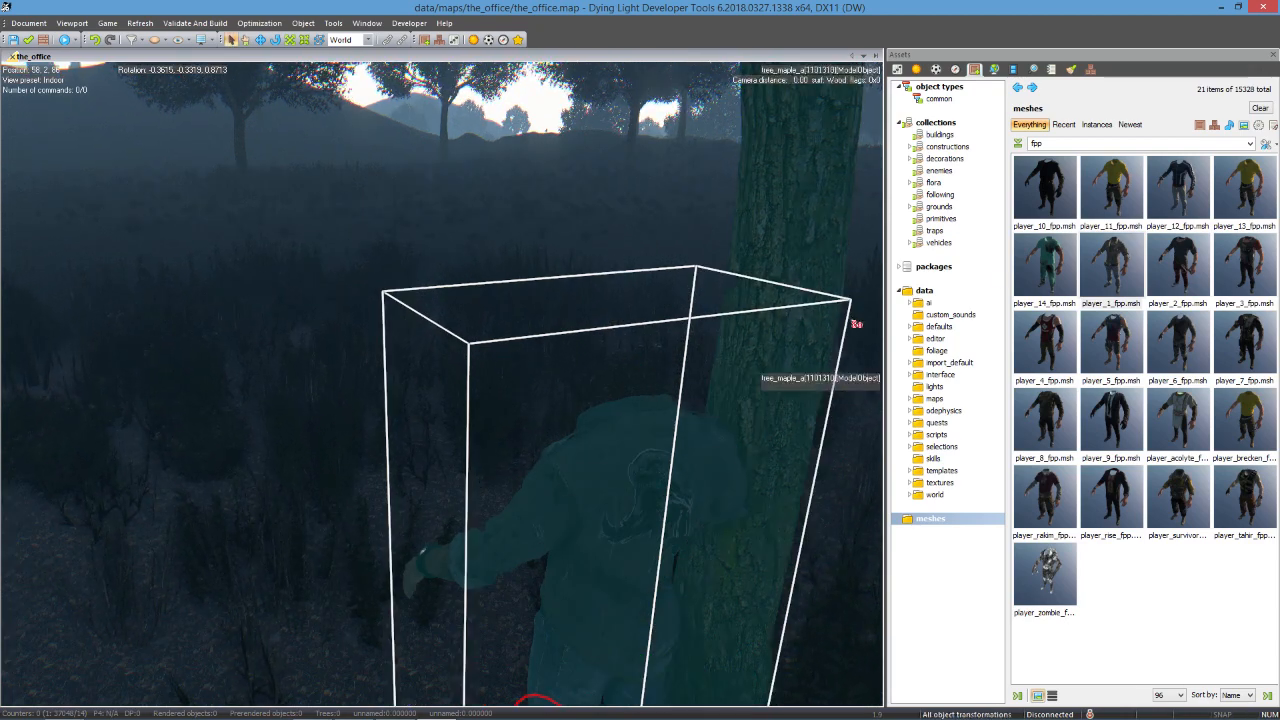
- Clear the mesh search filter and change the player model's class to MovieActor
left_click_drag(1049, 143, 1015, 141)
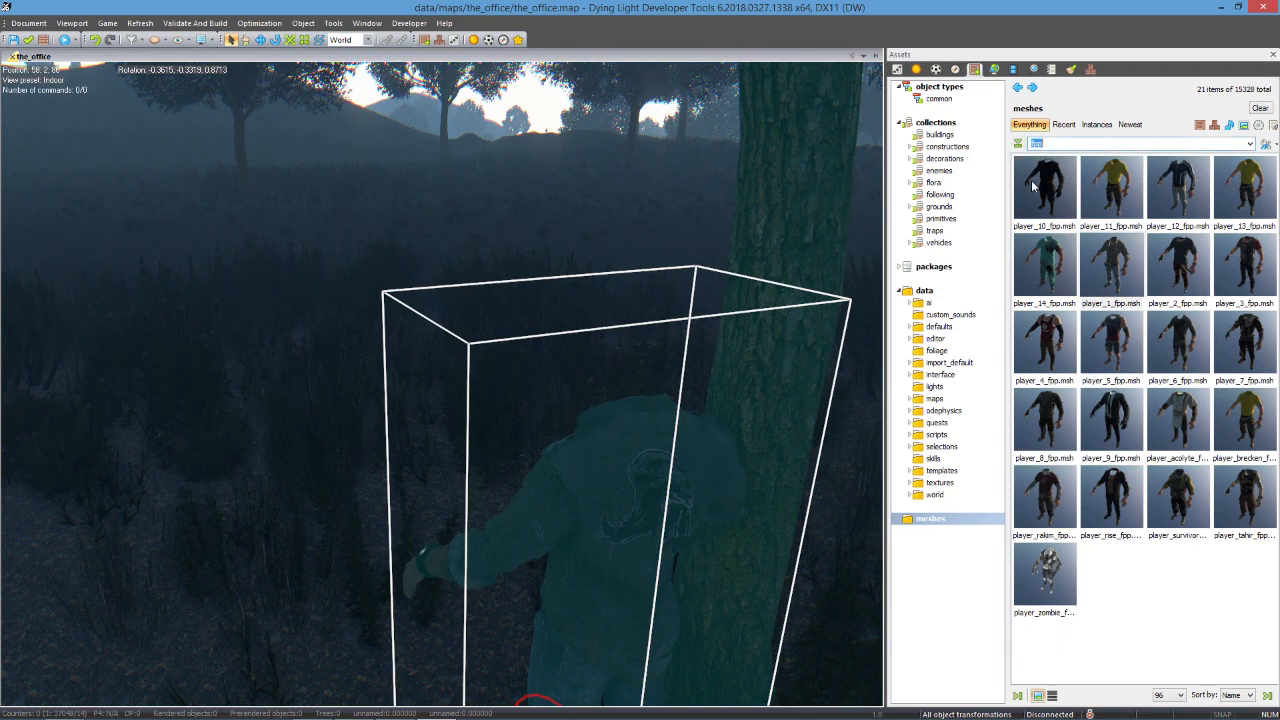
key("BackSpace")
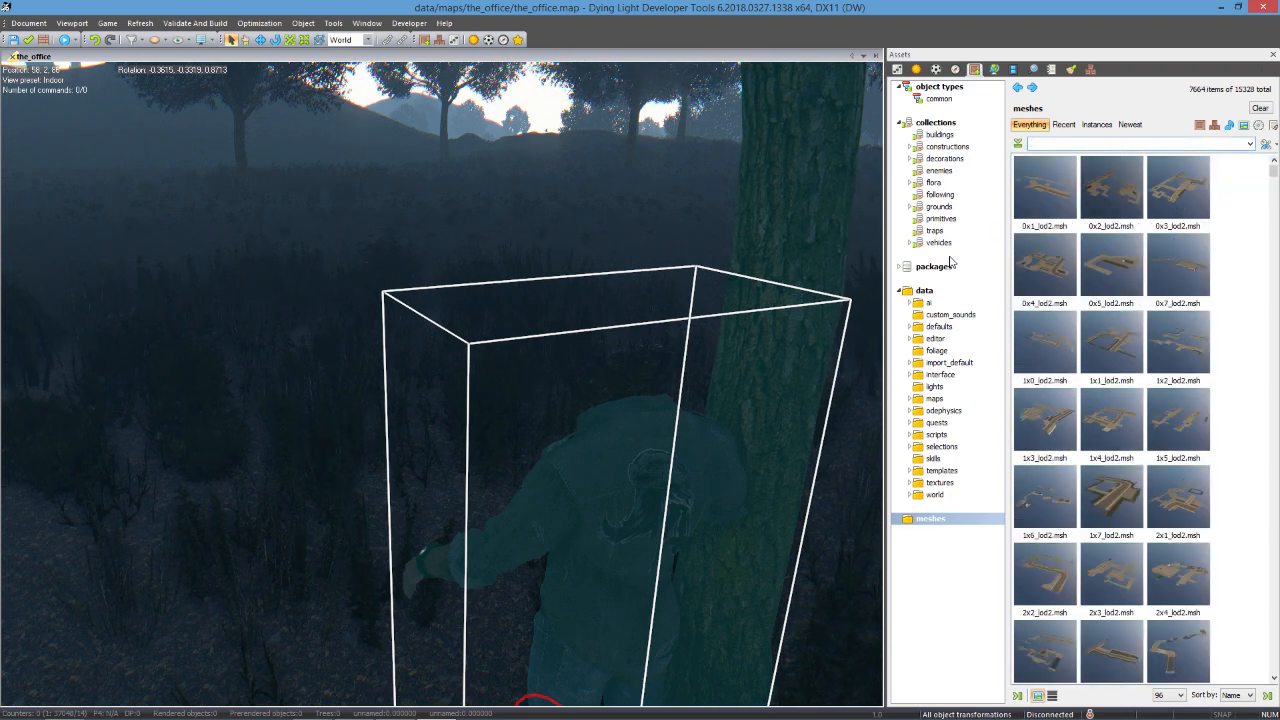
left_click(899, 70)
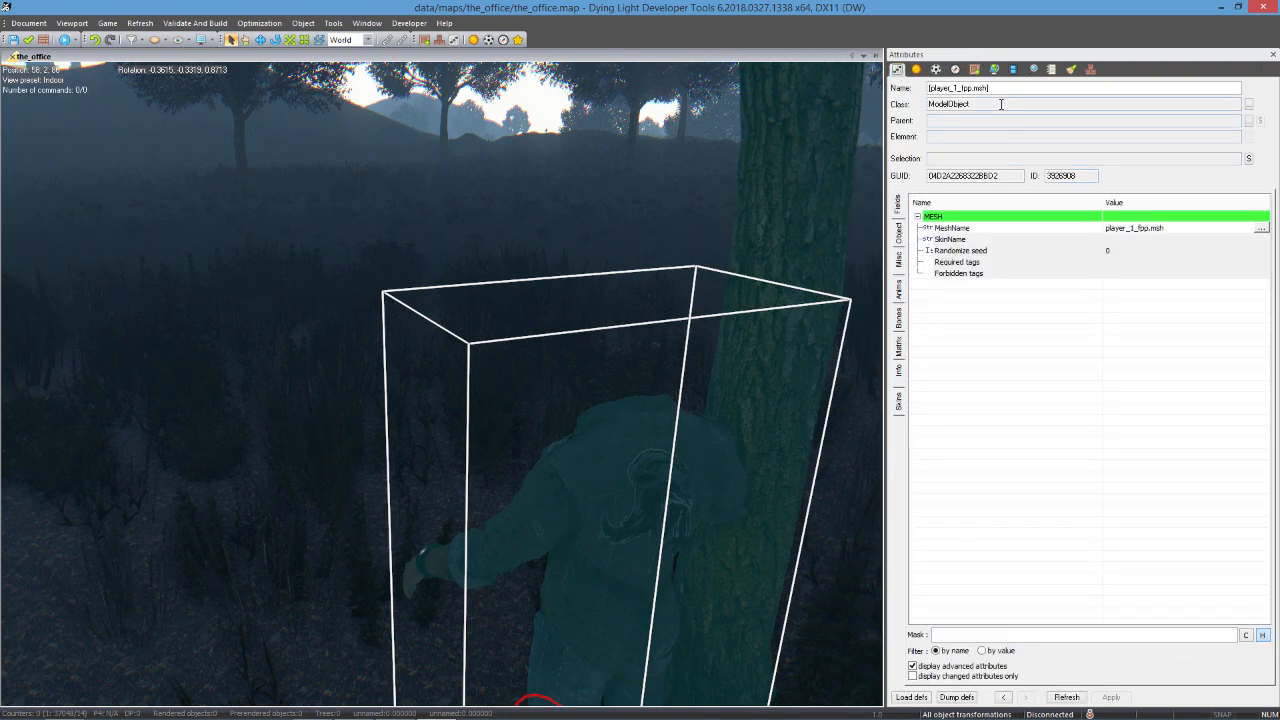
left_click(1247, 106)
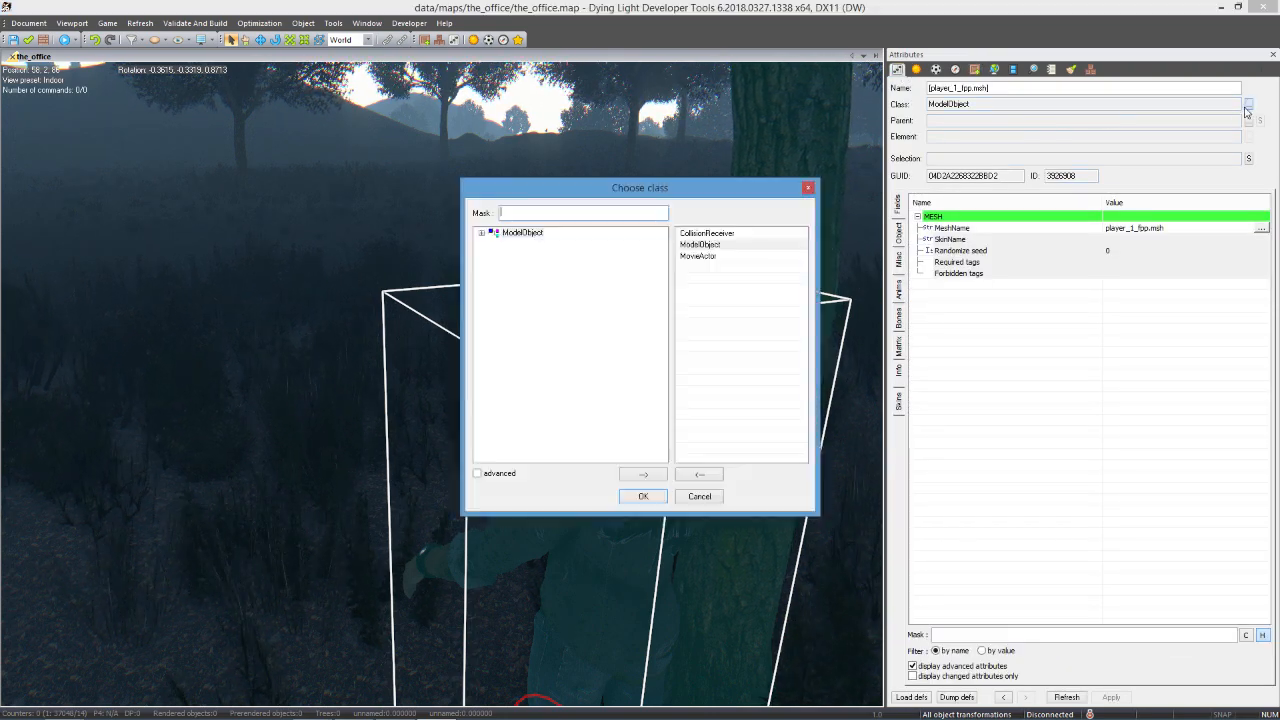
type("m")
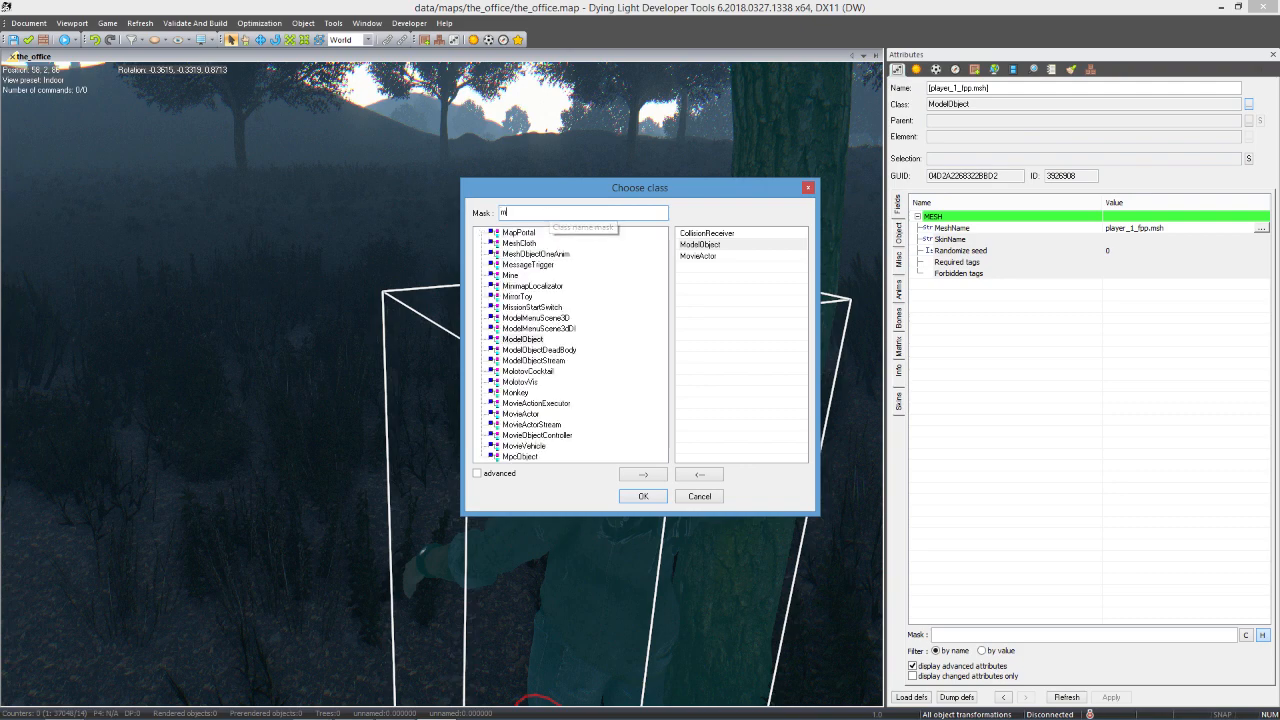
type("oviea")
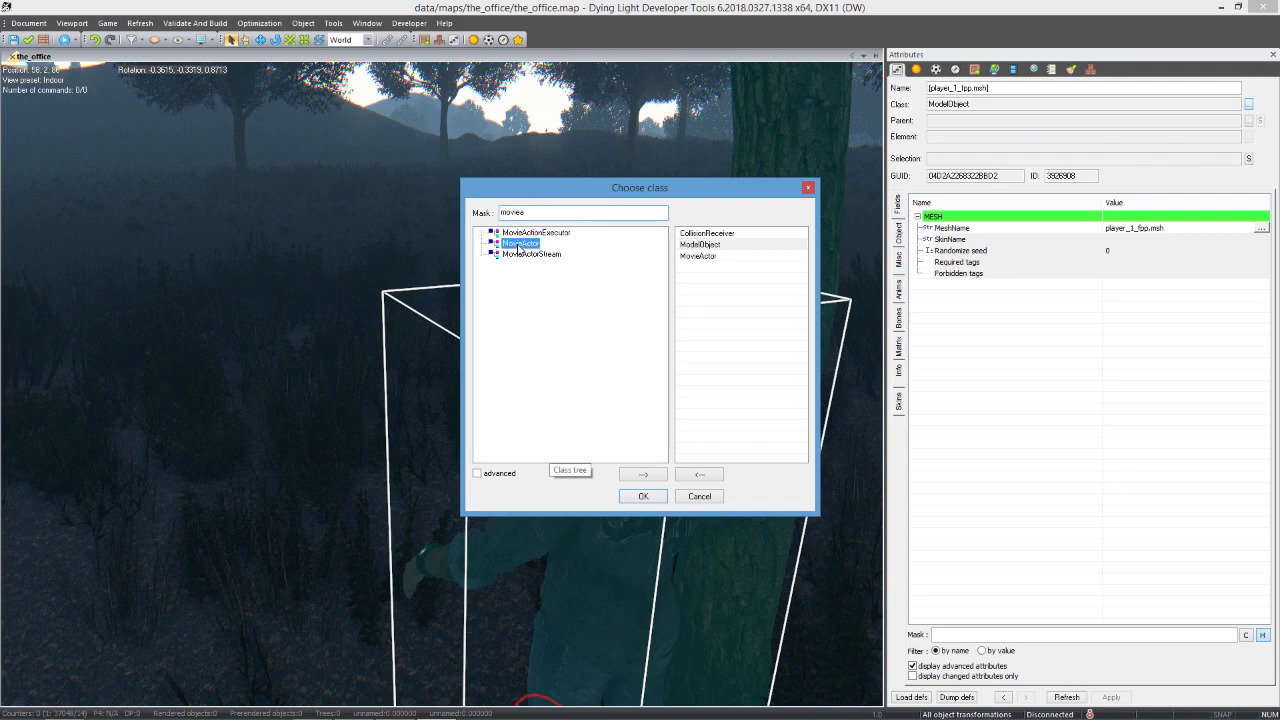
double_click(520, 244)
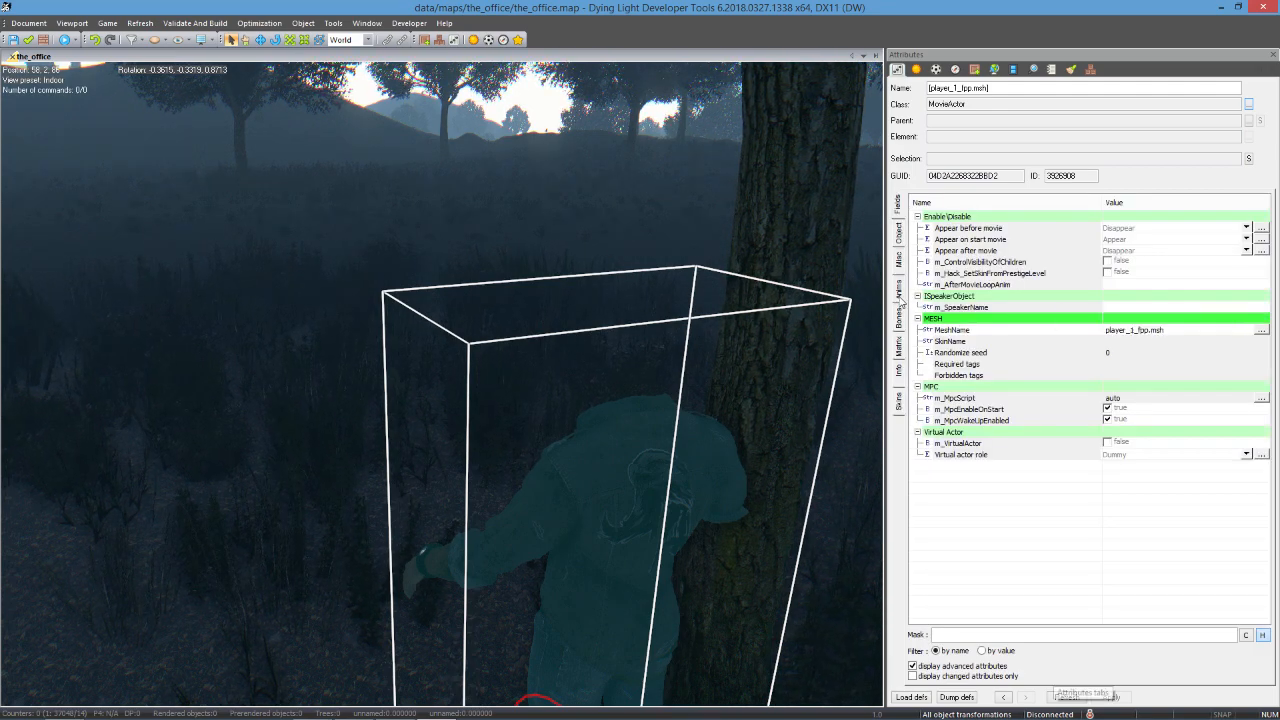
- Expand the actor's bone hierarchy from bip01 through the pelvis and spine bones down to the contents of hspine1
left_click(898, 325)
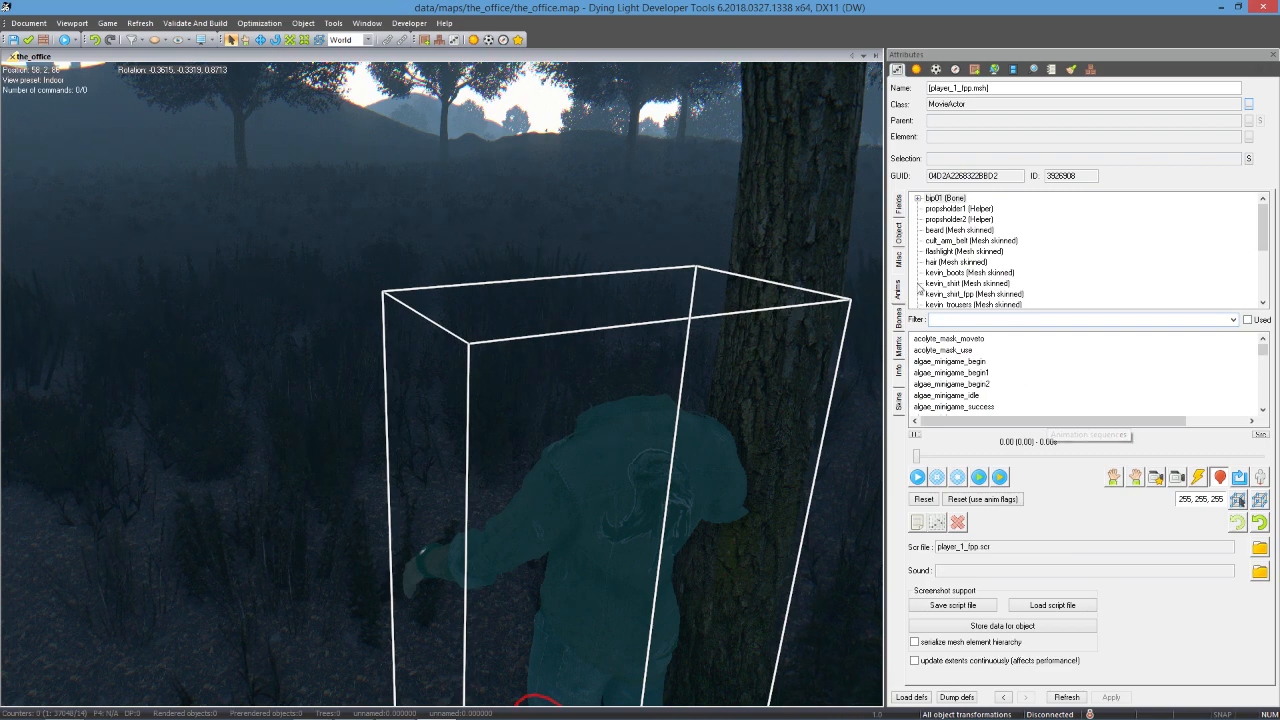
left_click(918, 199)
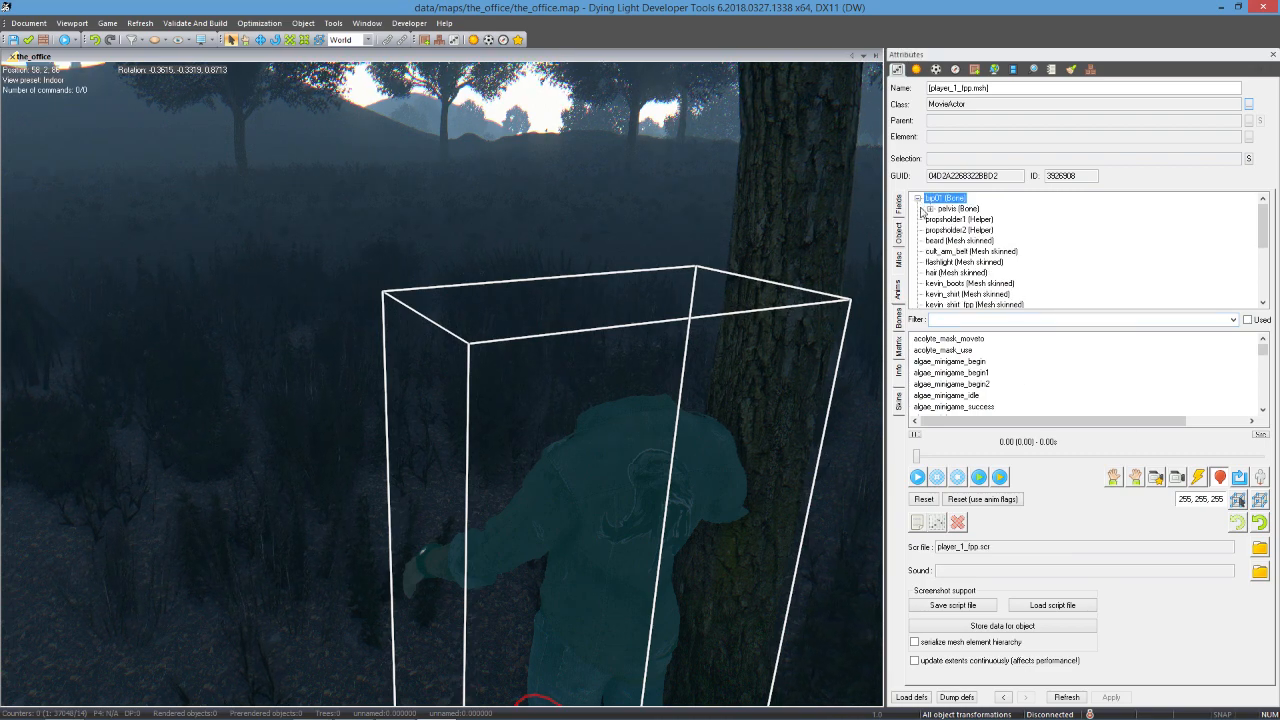
left_click(930, 209)
left_click(943, 219)
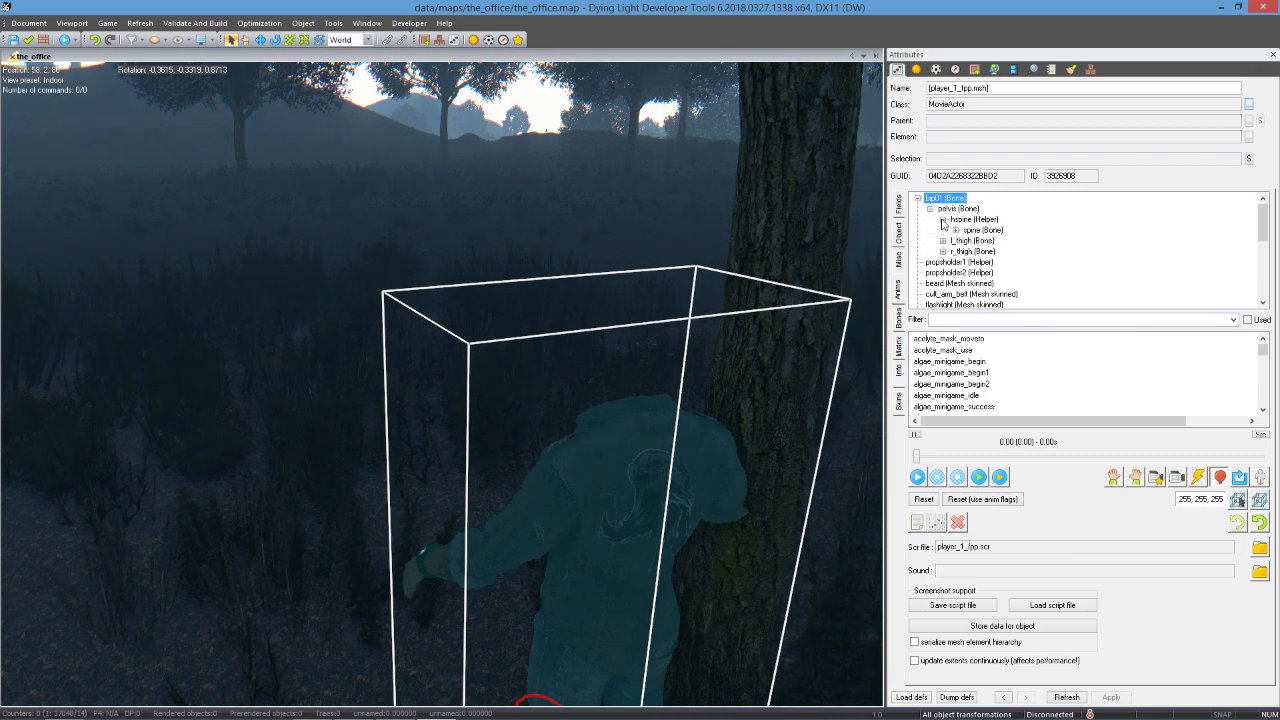
left_click(956, 230)
left_click(968, 241)
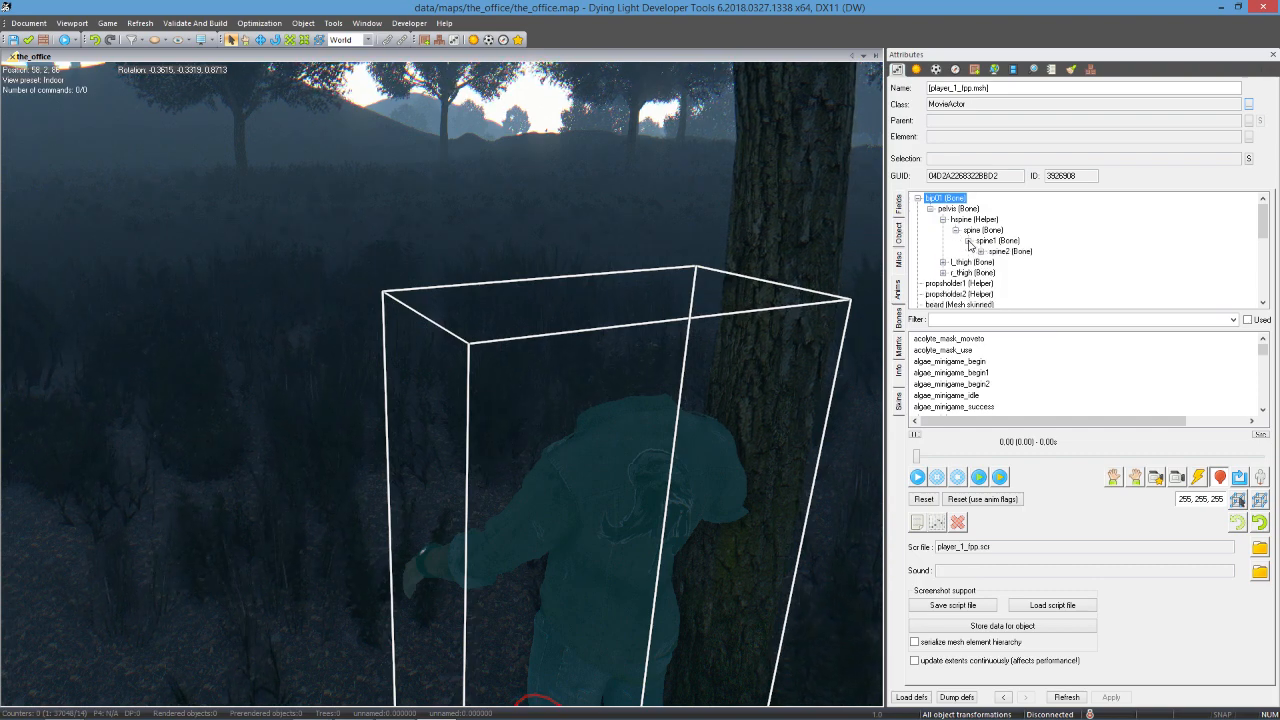
left_click(981, 251)
left_click(994, 262)
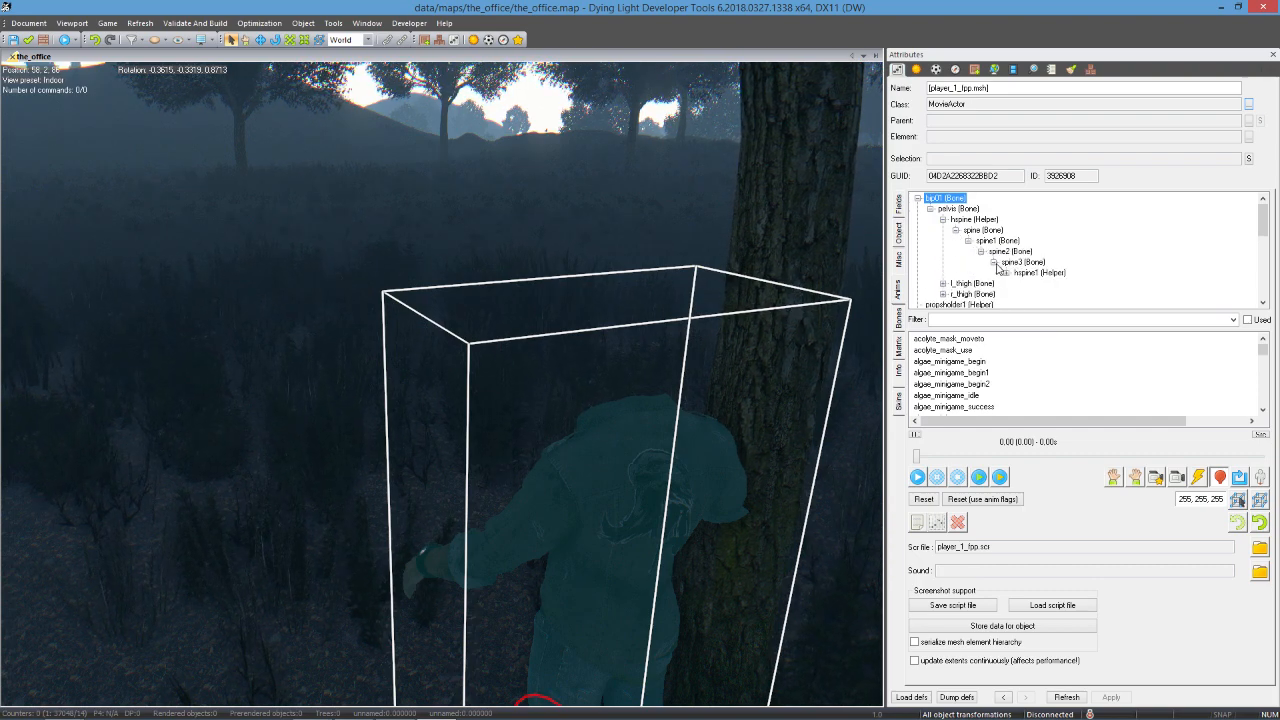
left_click(1006, 273)
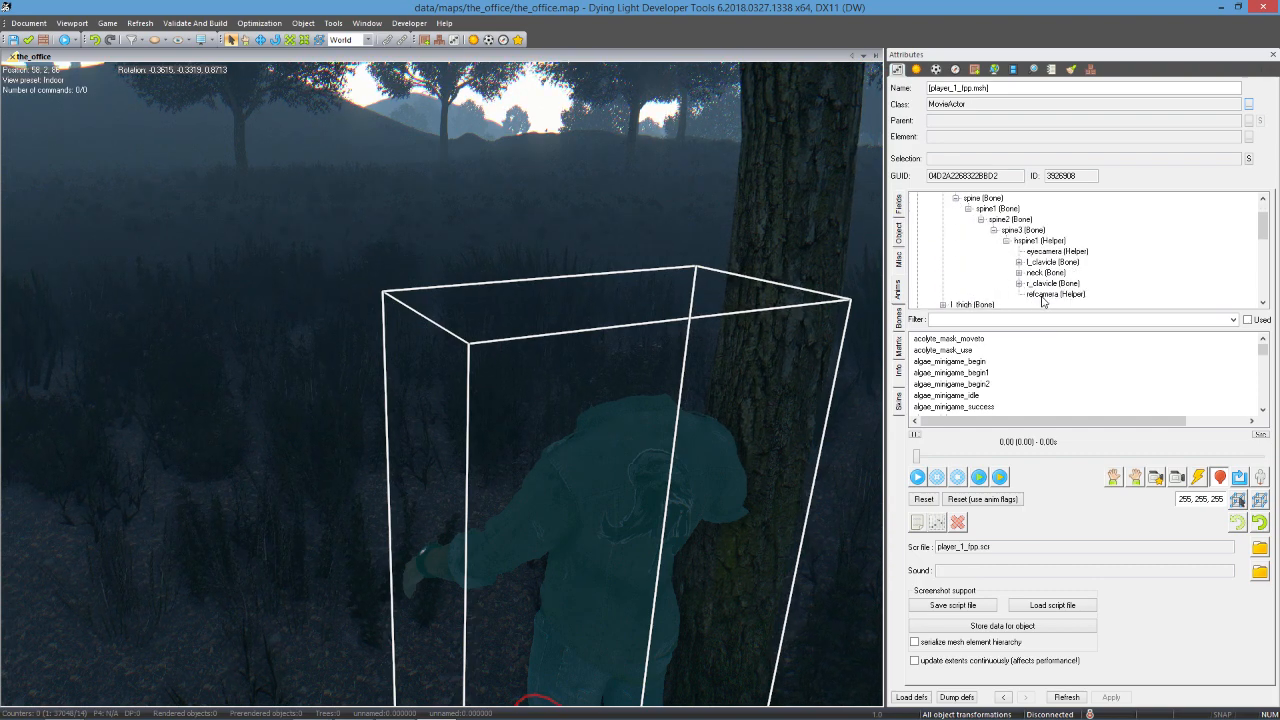
- Select the refcamera helper under hspine1 and display its marker box in the scene
left_click(1045, 295)
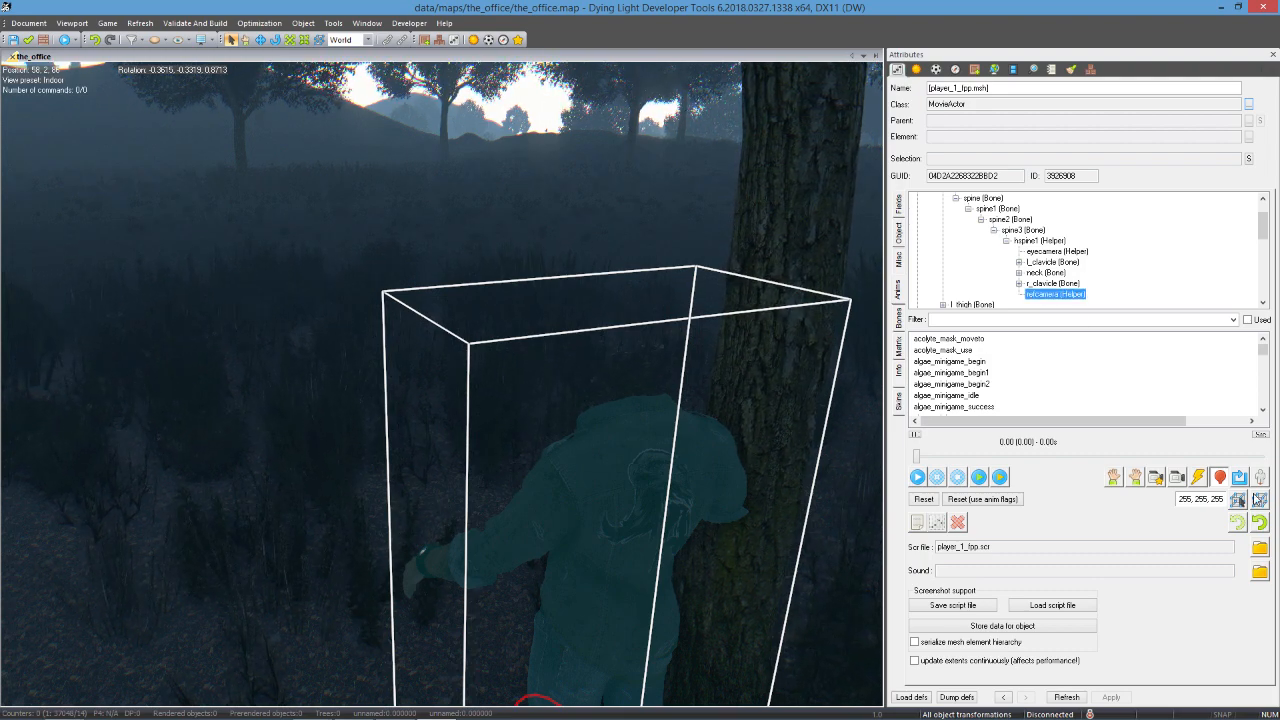
left_click(1262, 503)
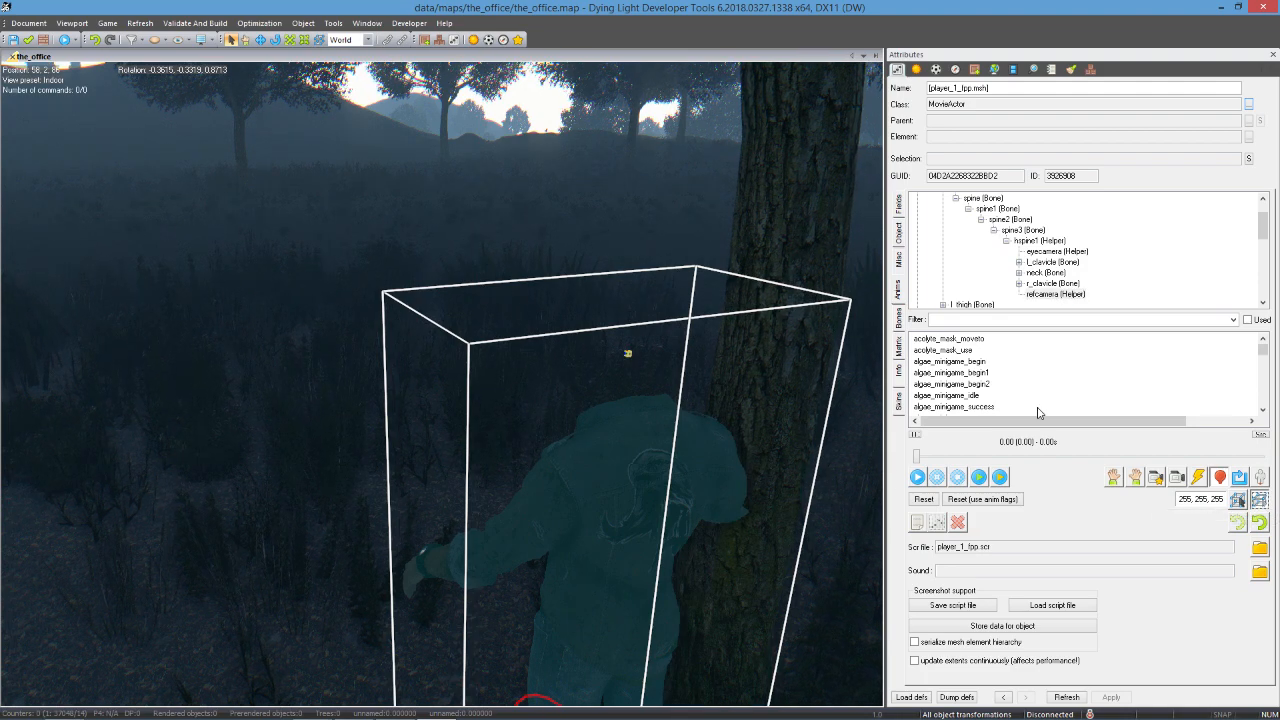
left_click(1050, 295)
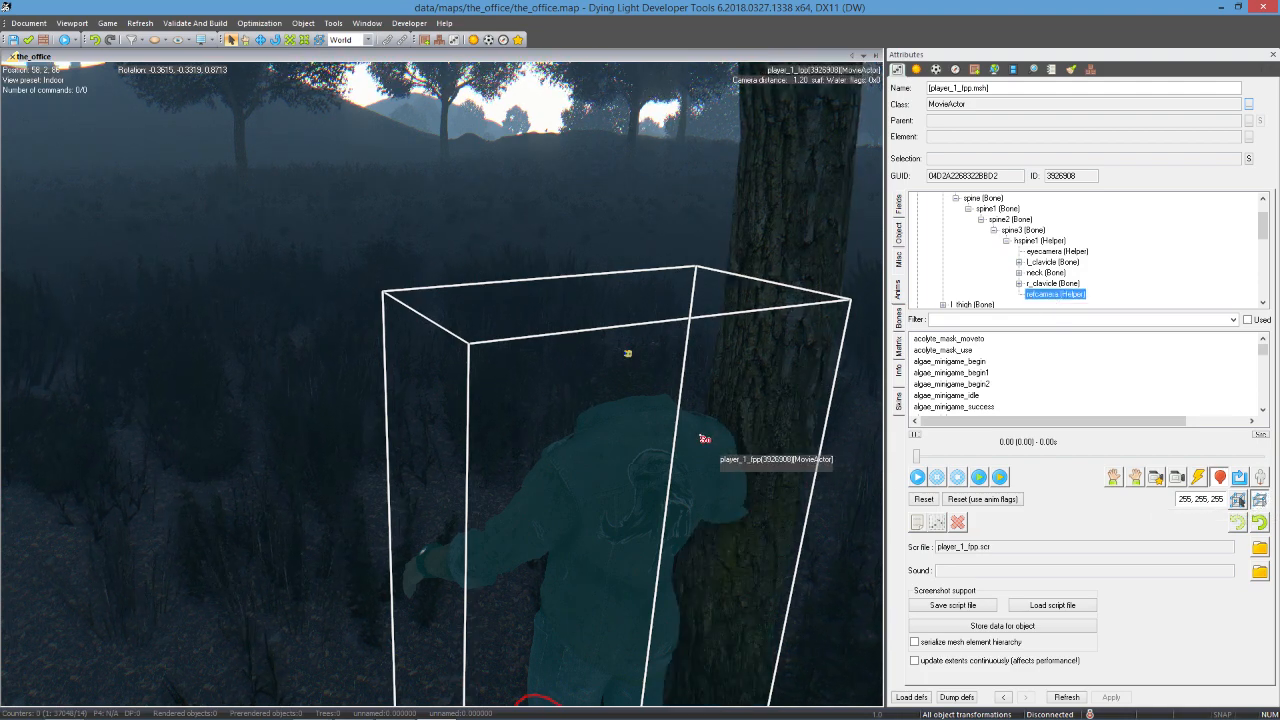
- Examine the refcamera marker up close and the first-person view of the actor's body and arms from that spot
mouse_move(693, 443)
right_mouse_down()
mouse_move(688, 432)
mouse_move(708, 426)
mouse_move(748, 434)
mouse_move(739, 410)
mouse_move(720, 543)
mouse_move(737, 366)
mouse_move(749, 434)
mouse_move(727, 420)
mouse_move(690, 450)
mouse_move(730, 360)
mouse_move(830, 380)
mouse_move(443, 434)
mouse_move(473, 399)
right_mouse_up()
key("w")
key("alt")
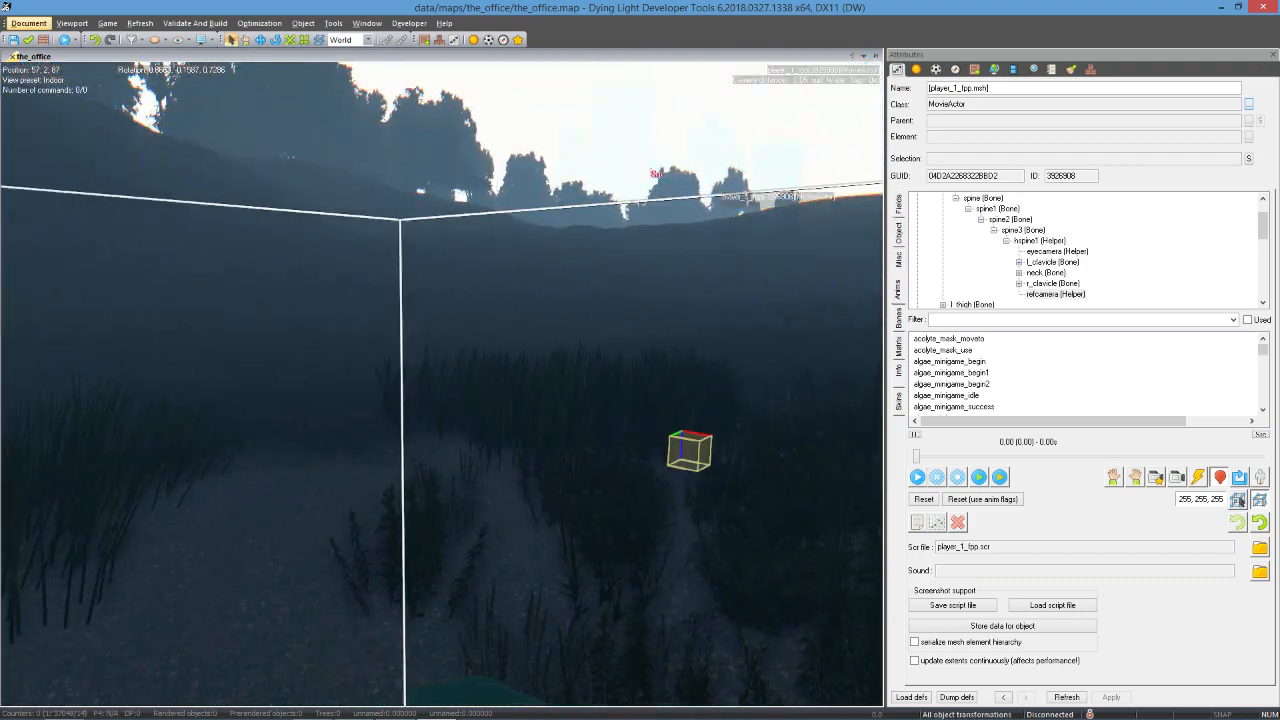
right_click_drag(296, 462, 471, 480)
key("alt")
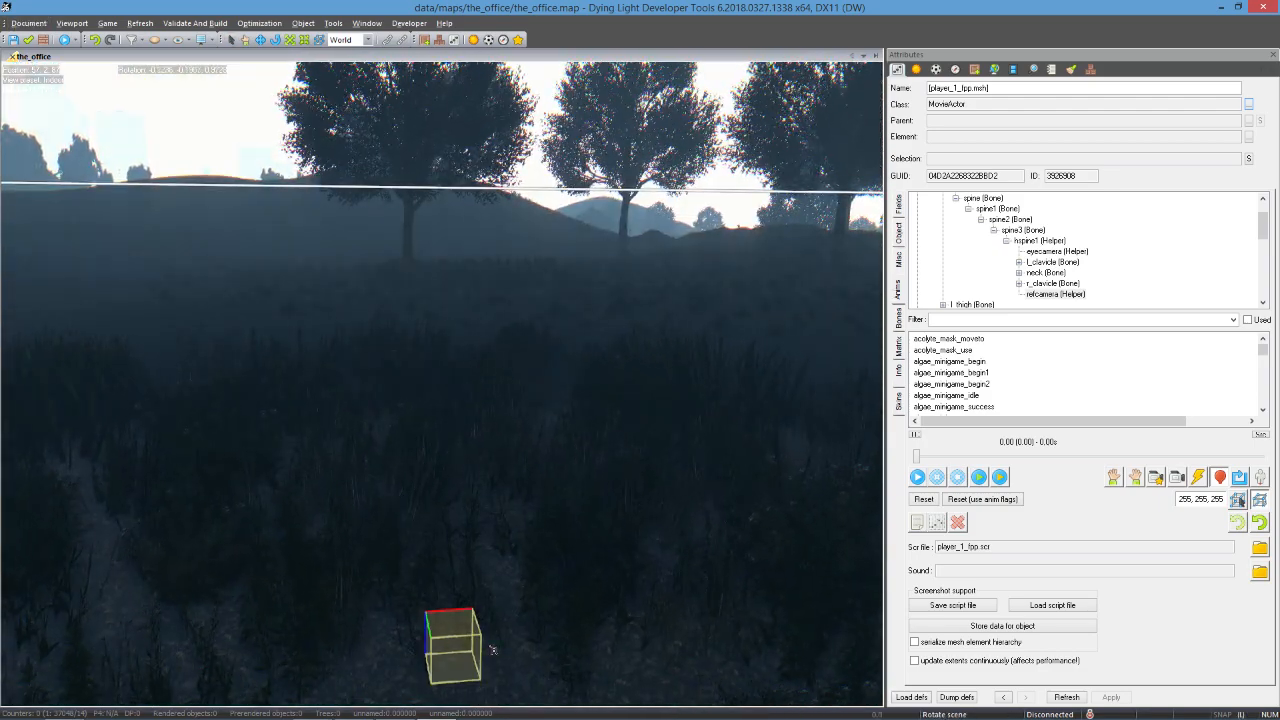
right_click_drag(440, 642, 481, 668, "alt")
right_click_drag(481, 529, 505, 652, "alt")
right_click_drag(438, 345, 600, 281, "alt")
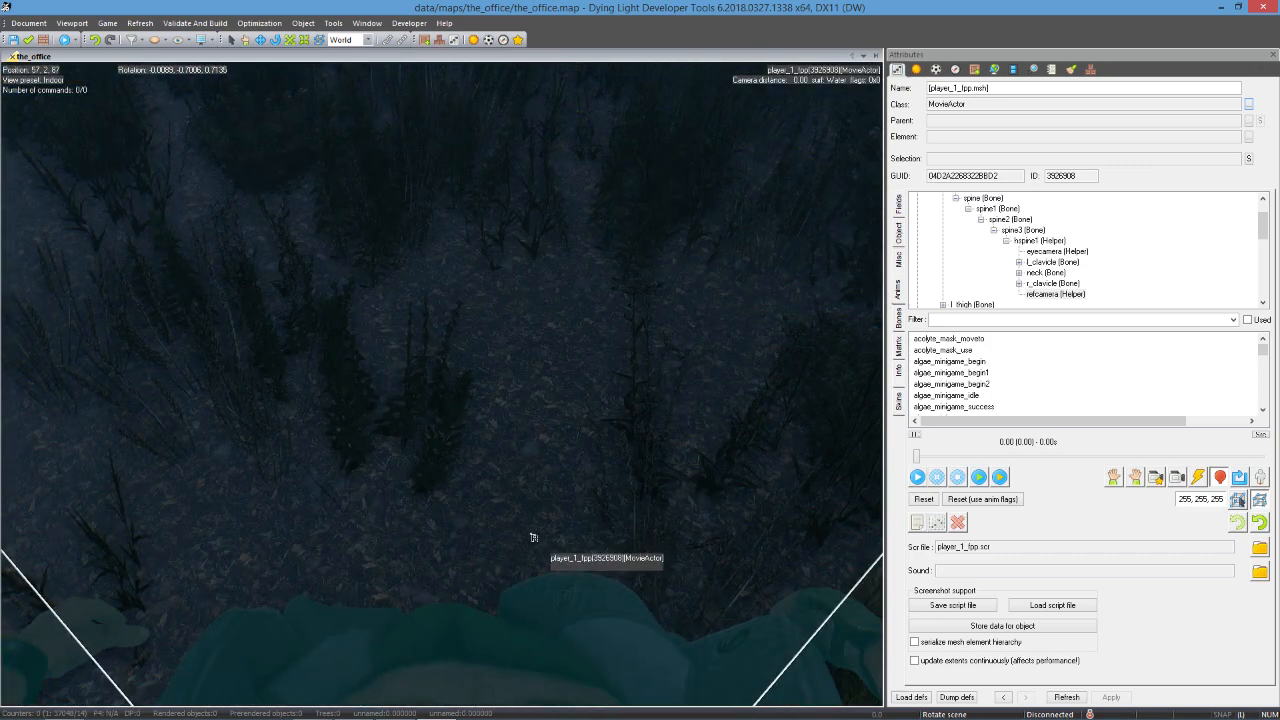
right_click_drag(501, 278, 803, 646, "alt")
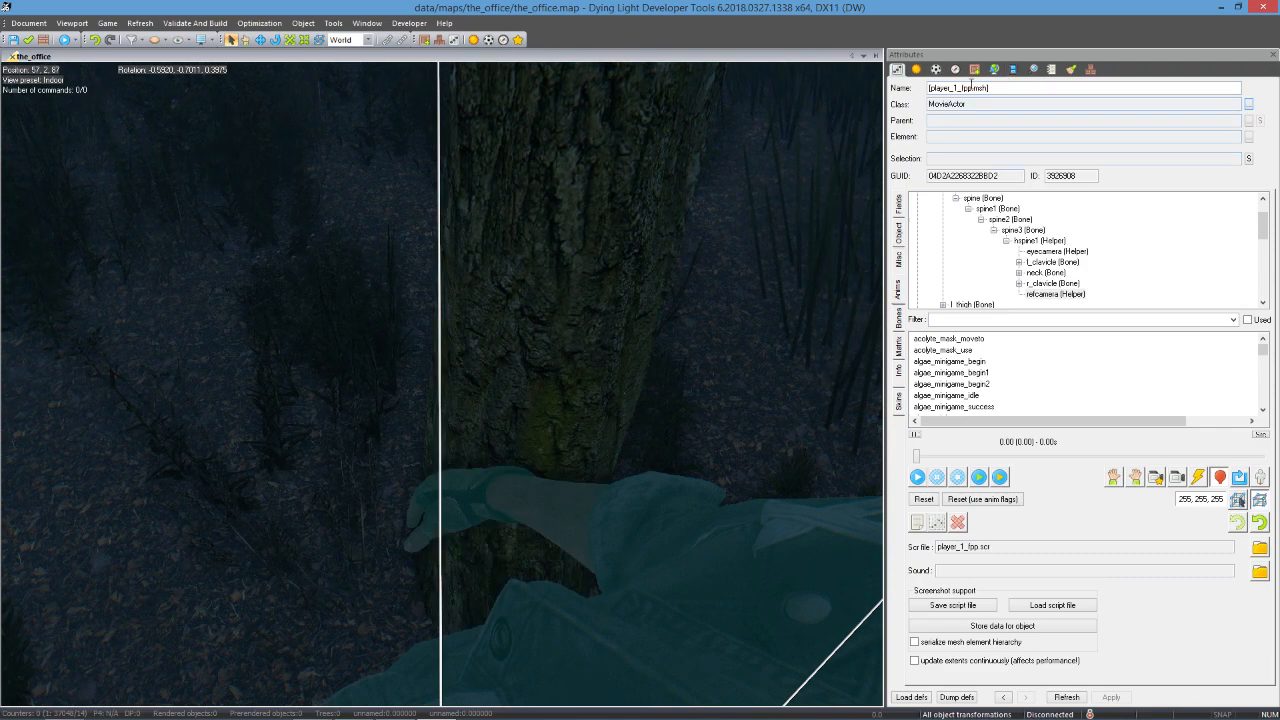
- Create a new movie in the map's movie list
left_click(1013, 69)
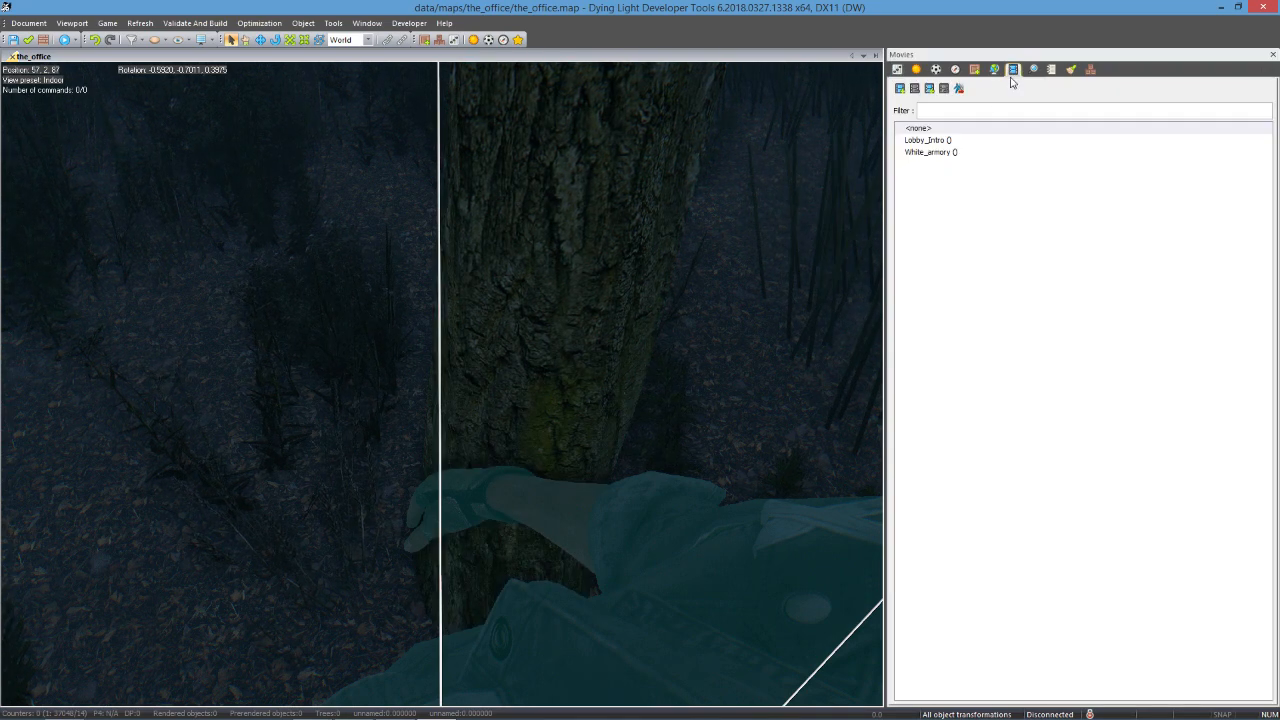
left_click(930, 130)
left_click(901, 89)
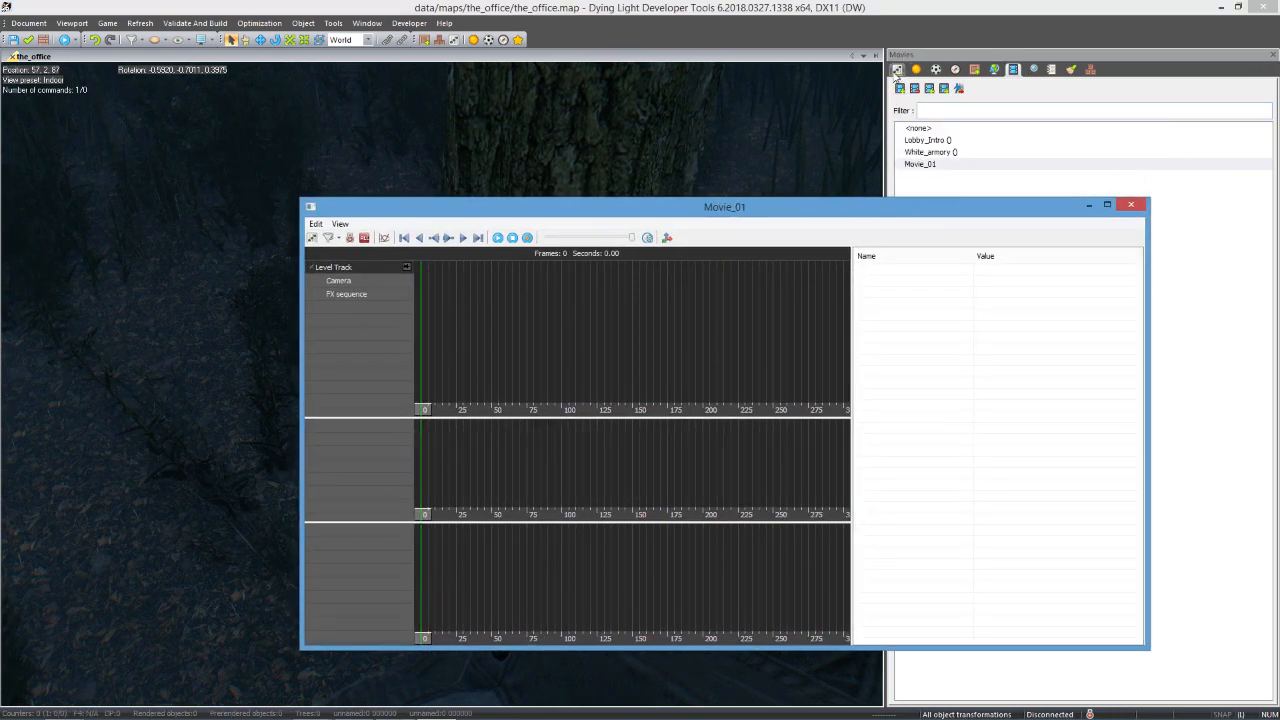
- Rename the new movie to FppTest and move its timeline window clear of the attributes
left_click(897, 70)
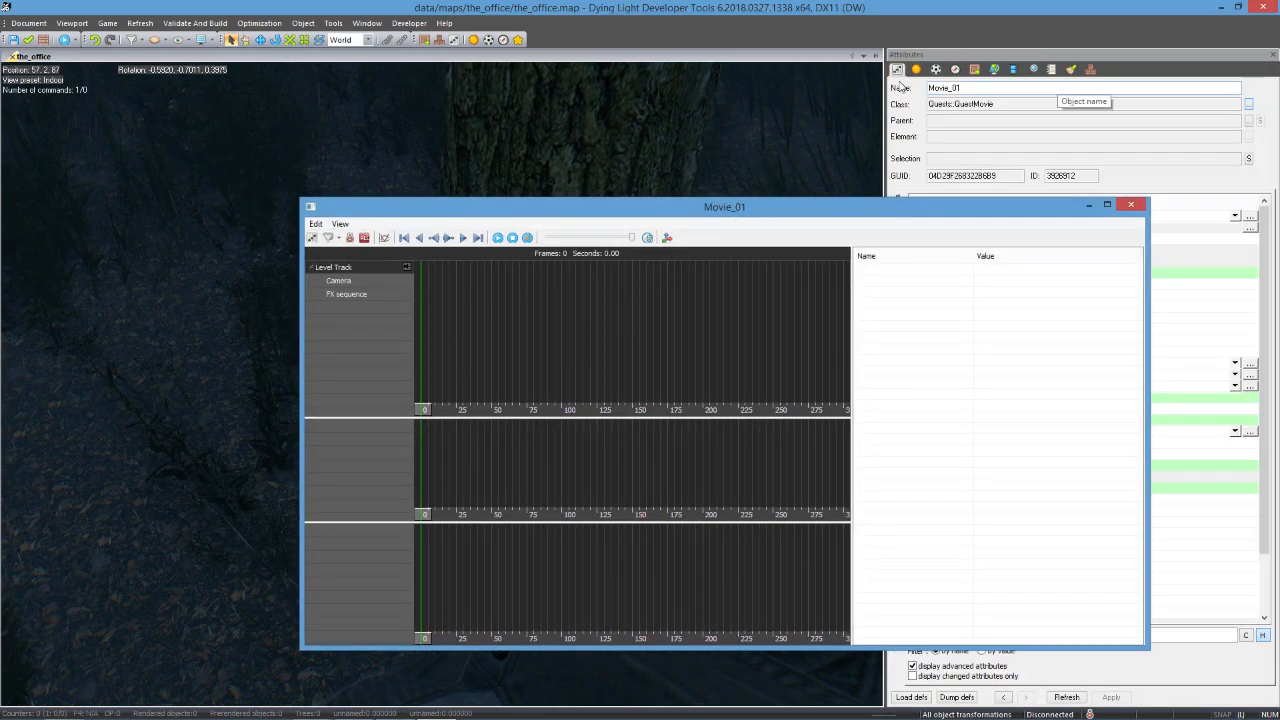
left_click(902, 89)
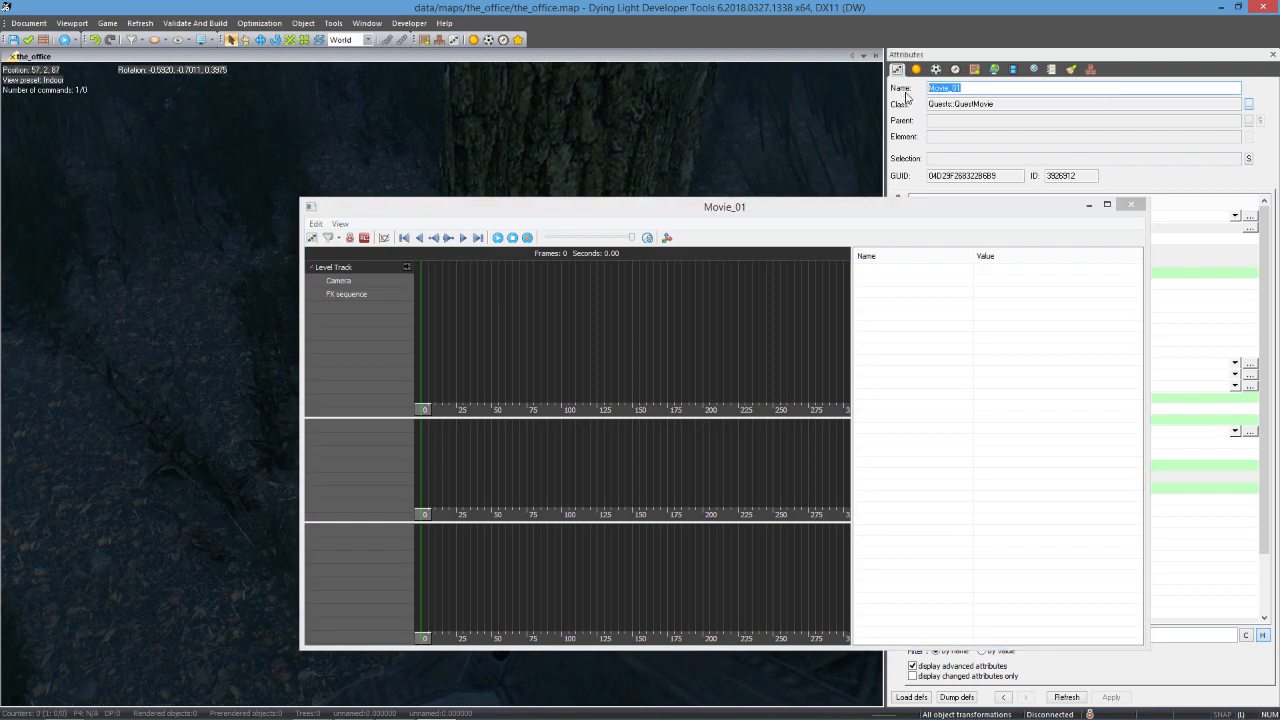
type("FppTest")
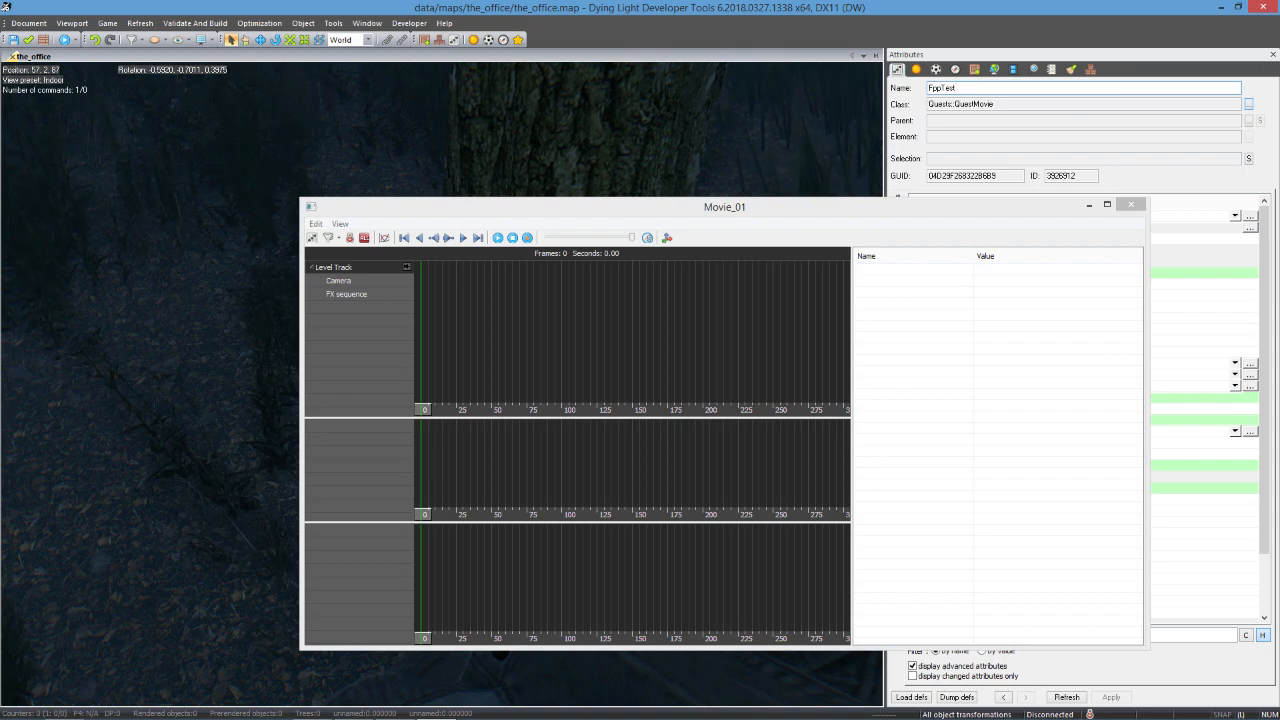
key("Return")
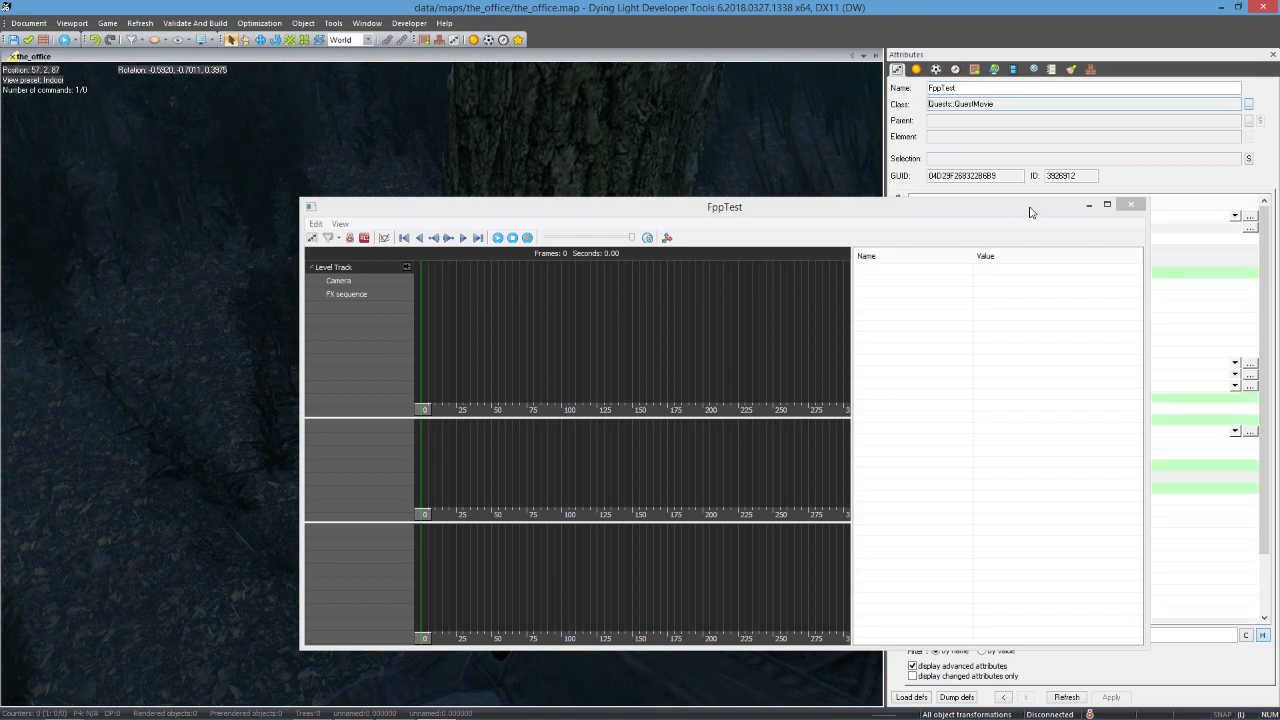
left_click_drag(1030, 212, 719, 190)
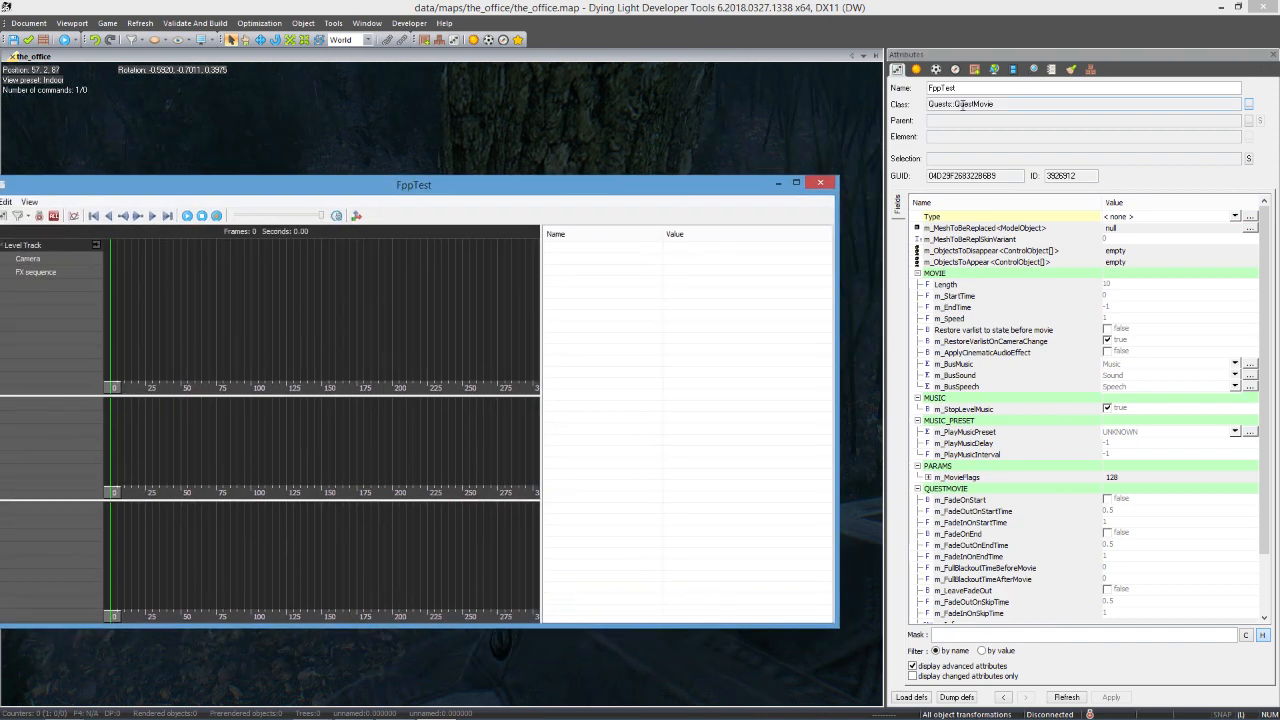
- Set the FppTest movie's type to Cutscene
left_click(964, 105)
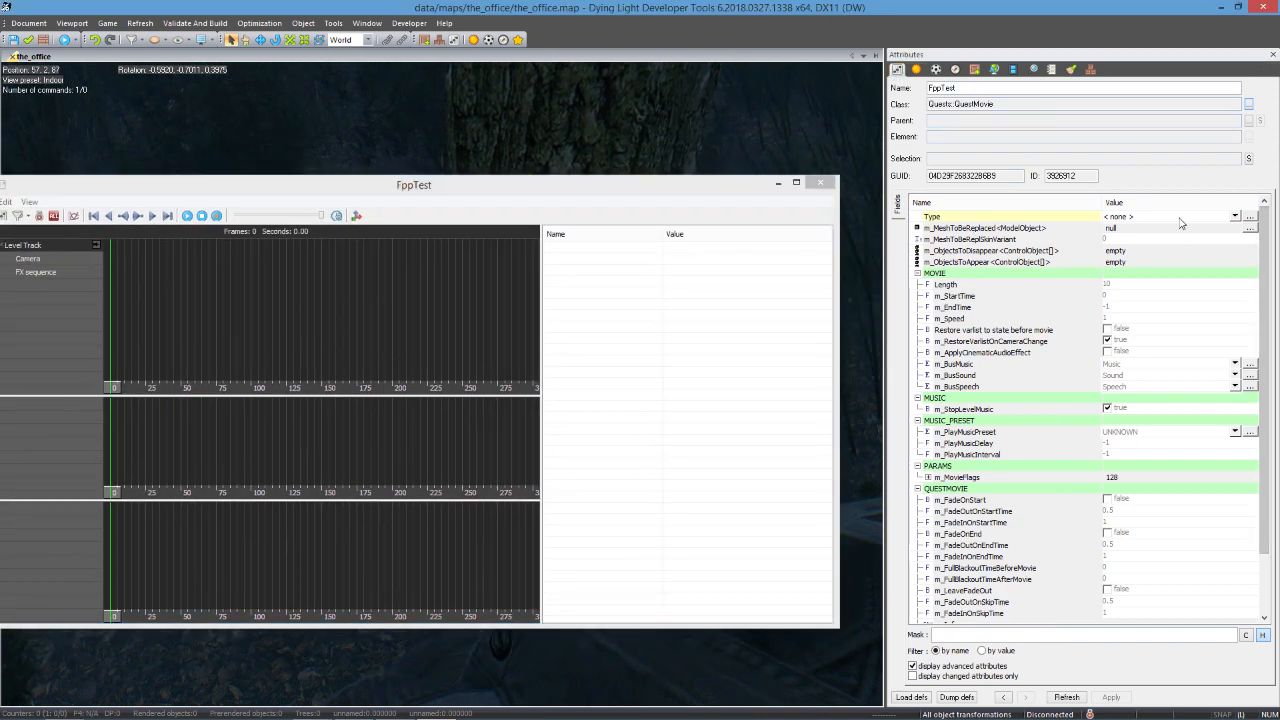
left_click(1235, 216)
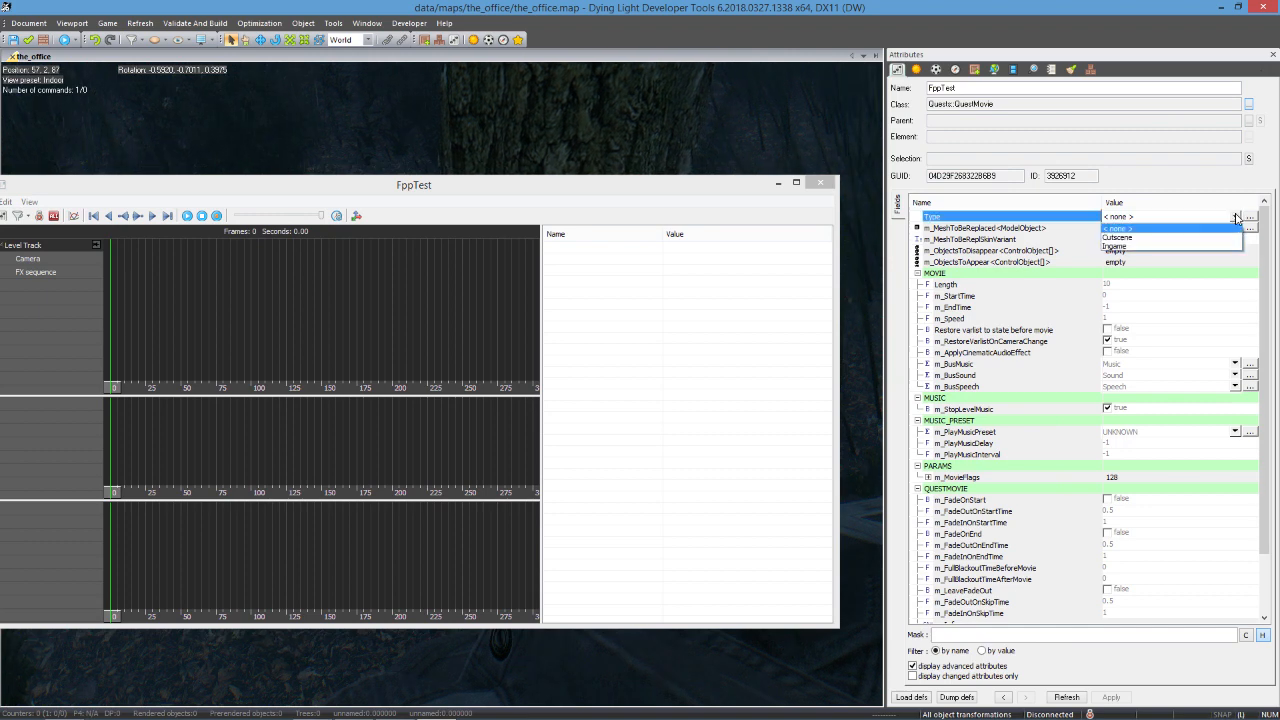
left_click(1118, 237)
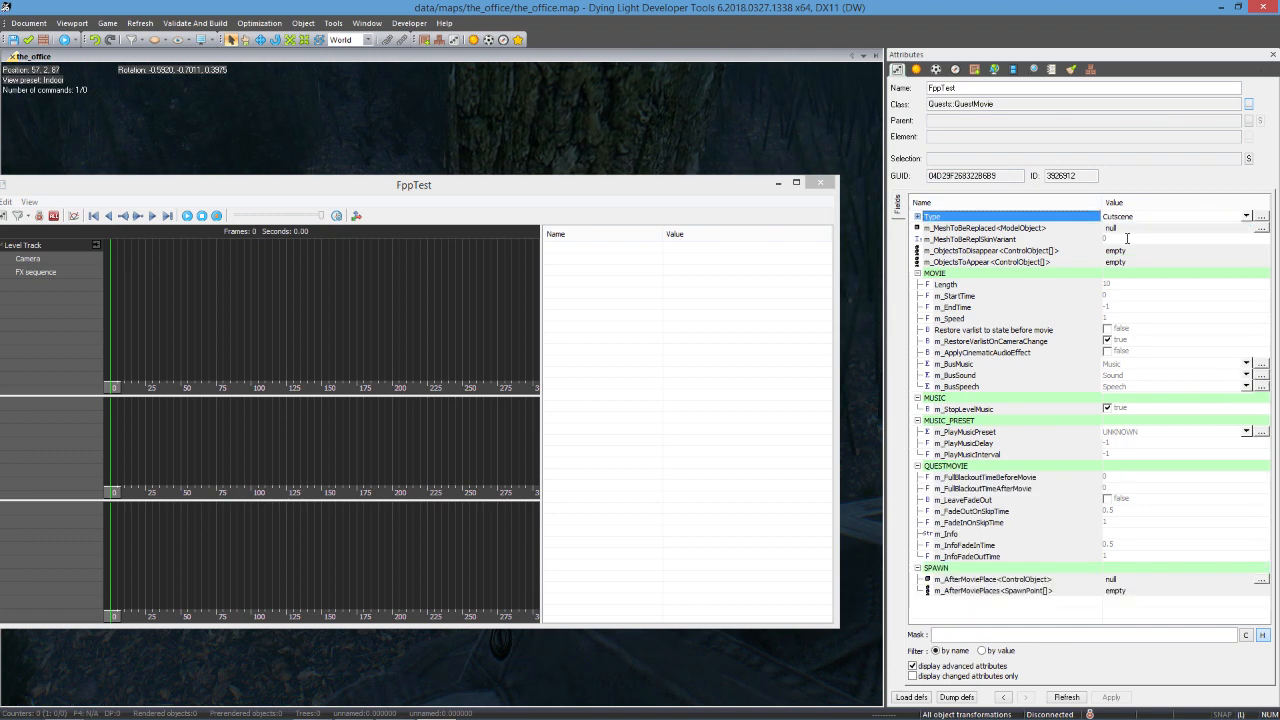
left_click(1247, 217)
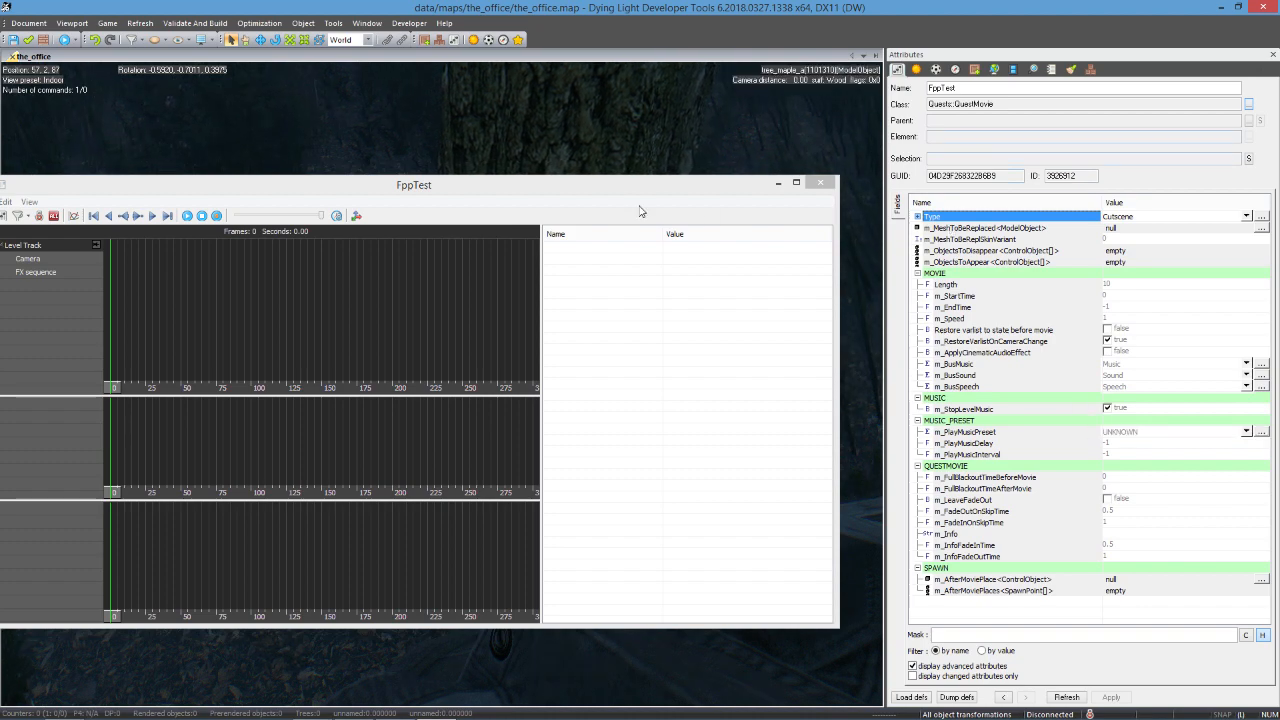
- Select the player_1_fpp movie actor in the scene and rename it playerFpp1
left_click_drag(579, 192, 1226, 169)
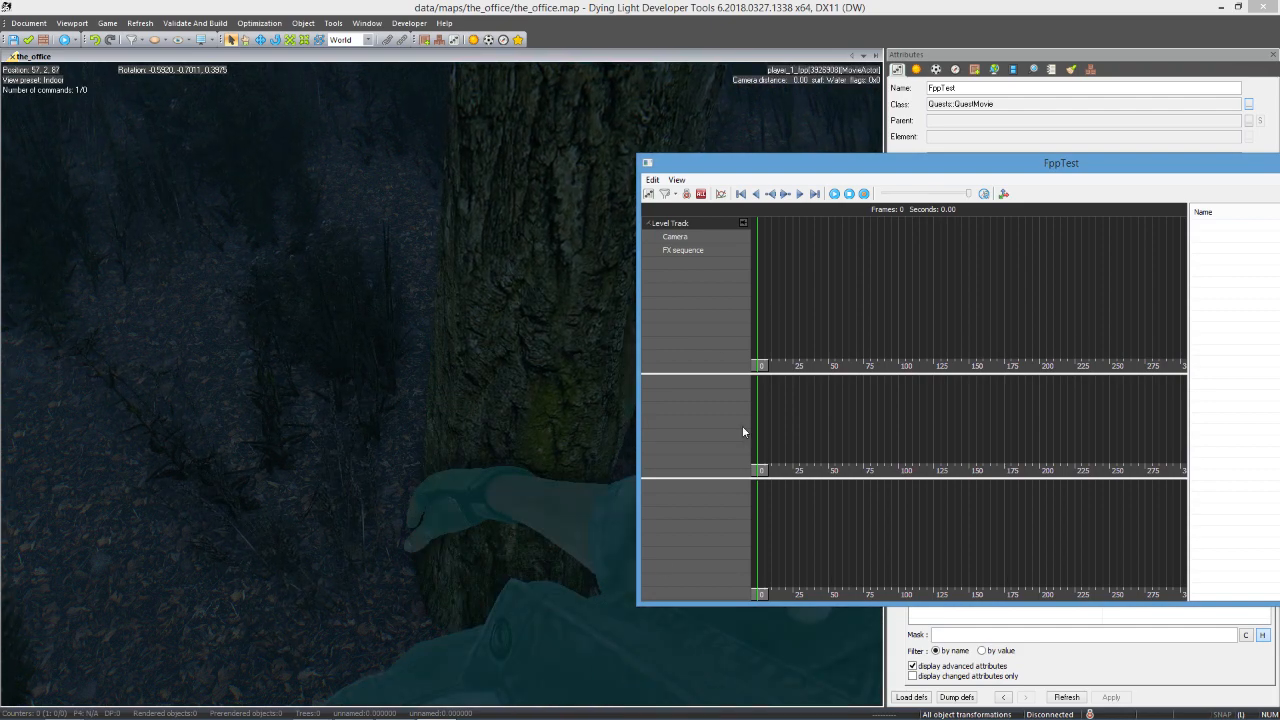
left_click(611, 645)
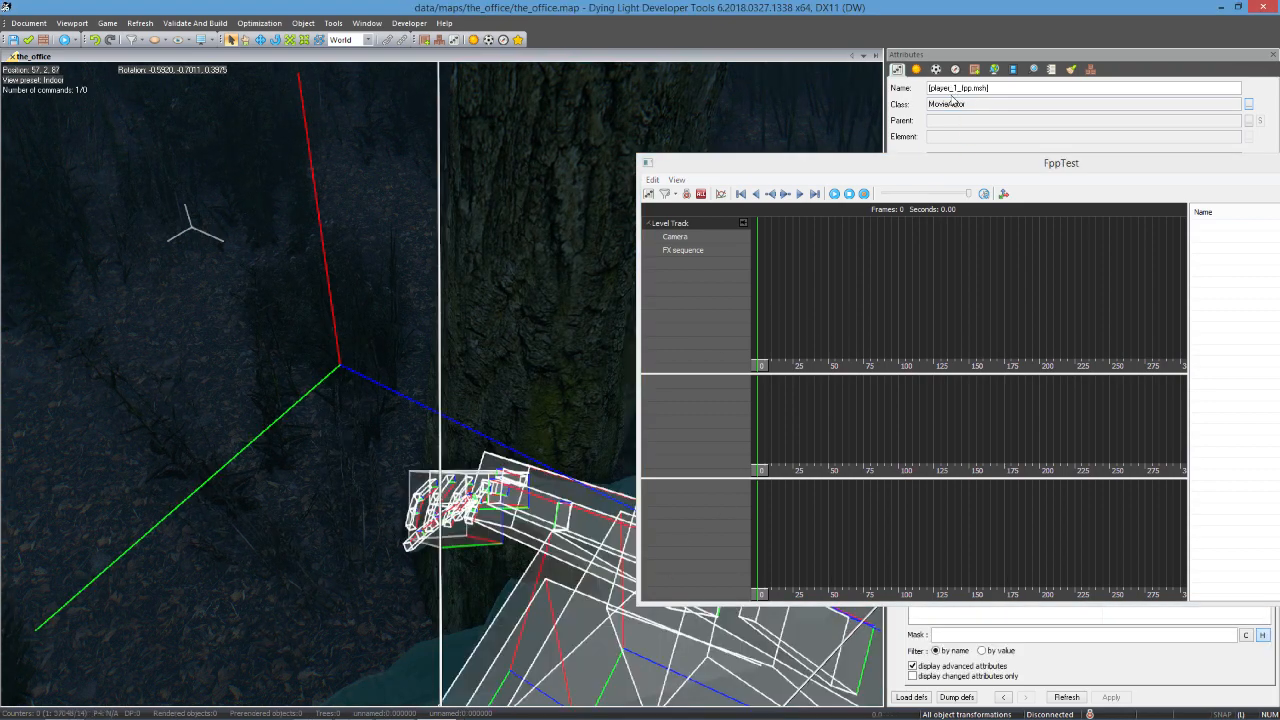
left_click(898, 71)
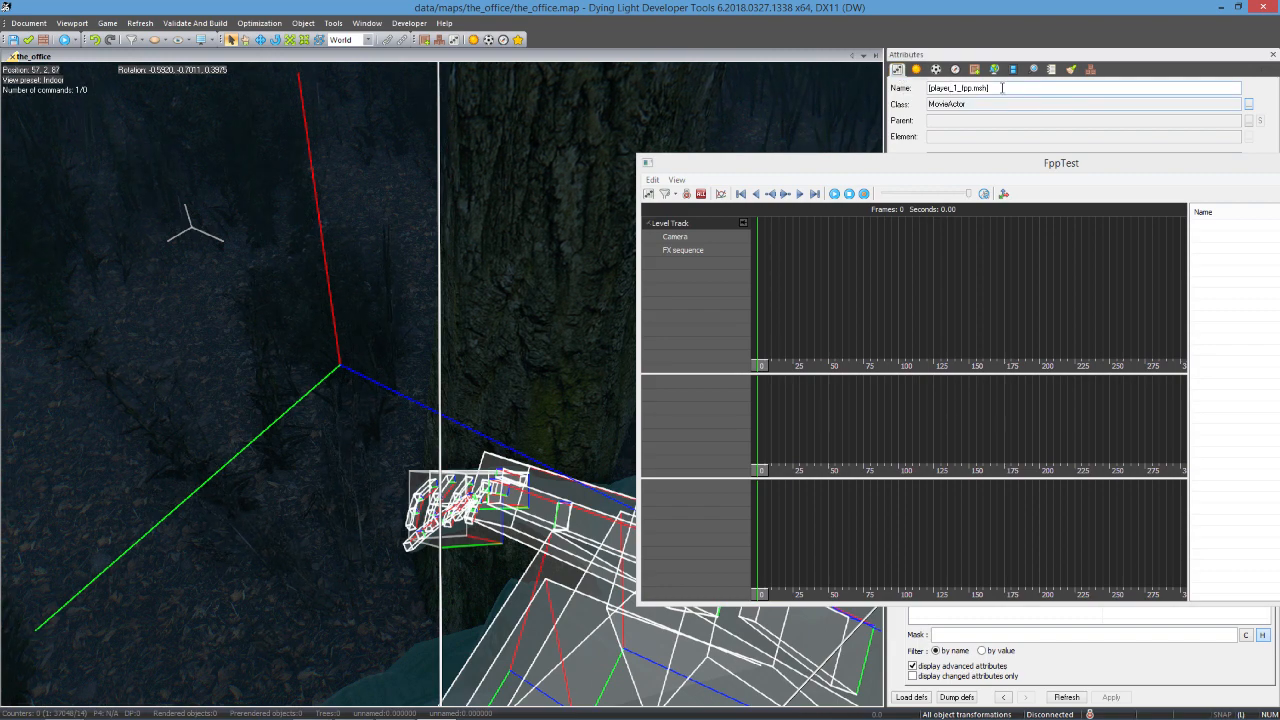
left_click(1002, 88)
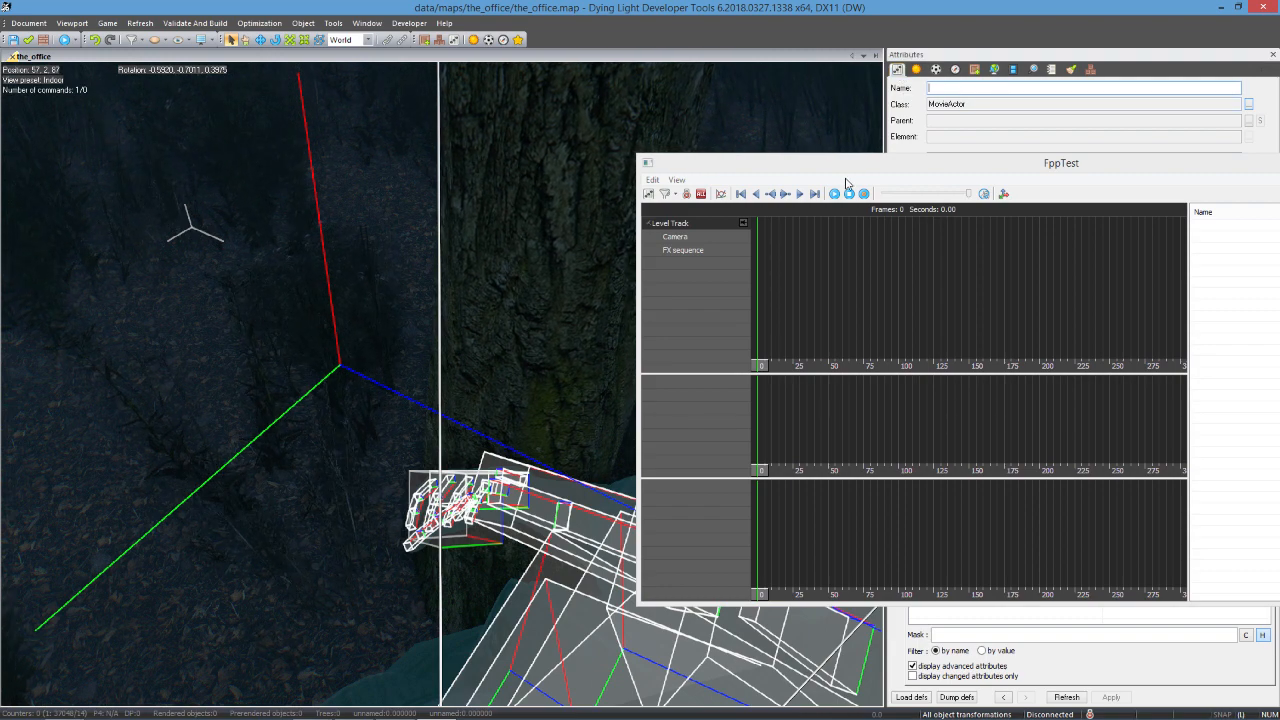
type("pla")
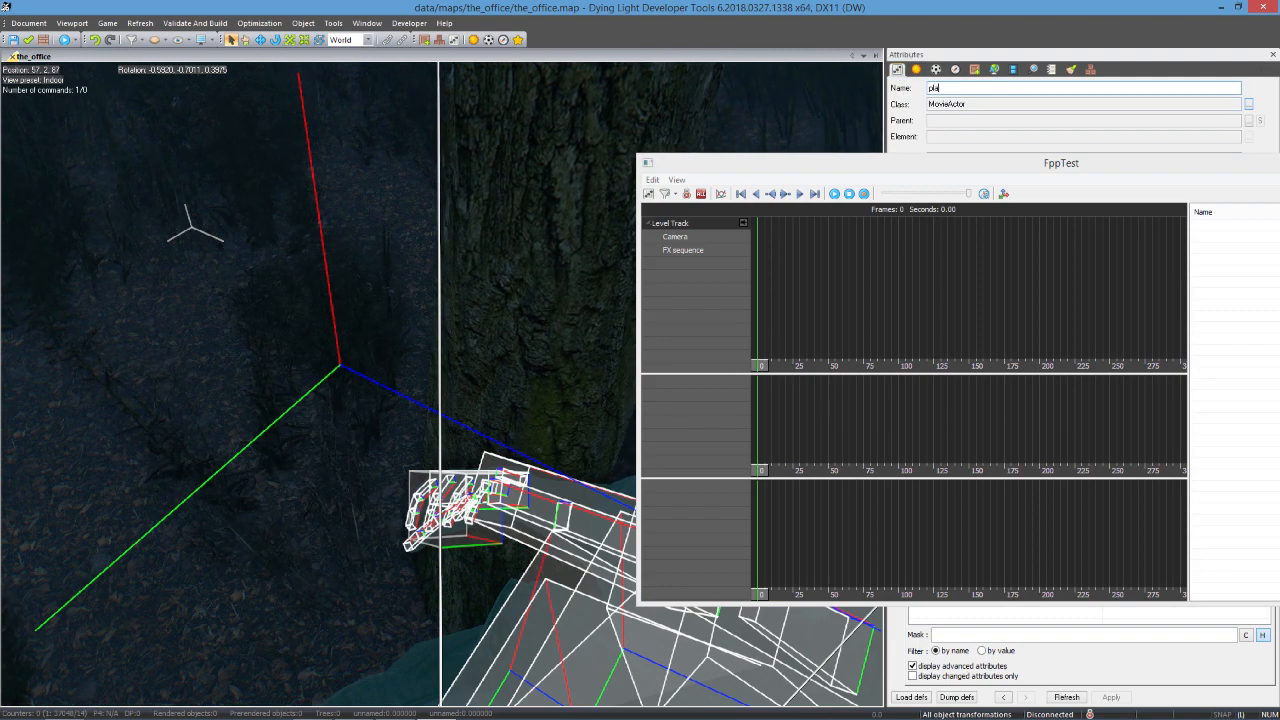
type("yerf")
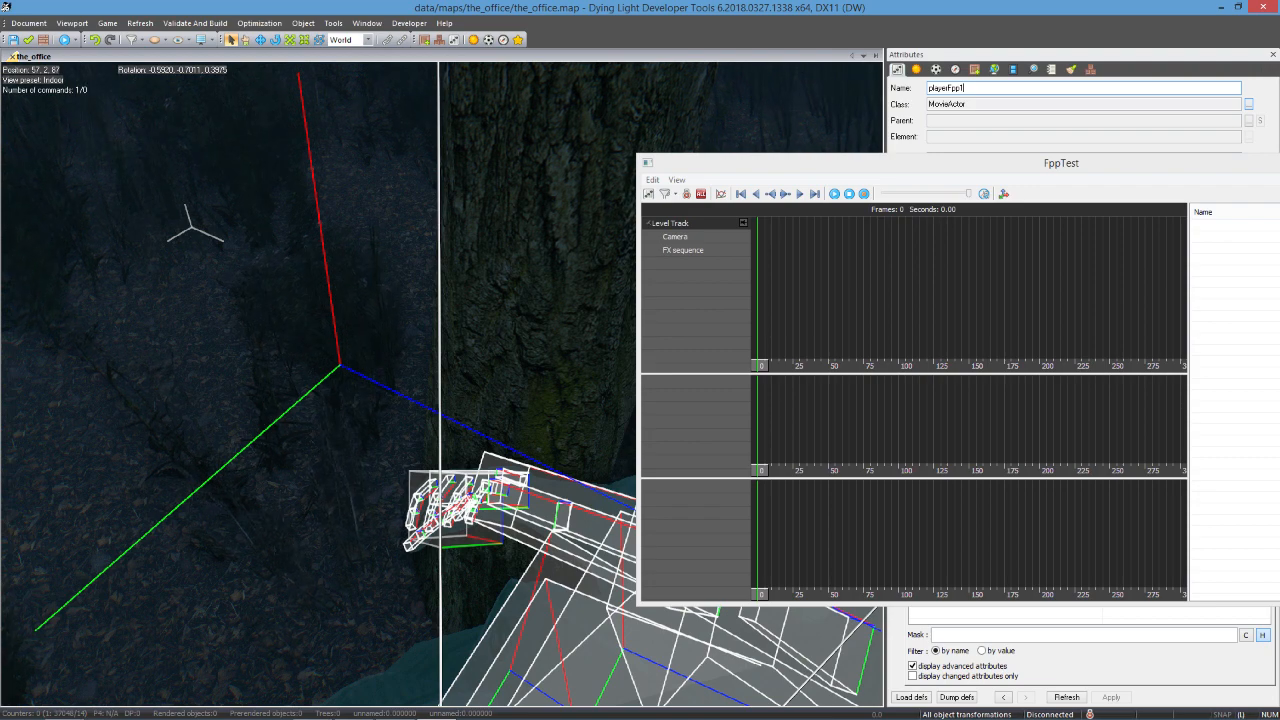
key("Tab")
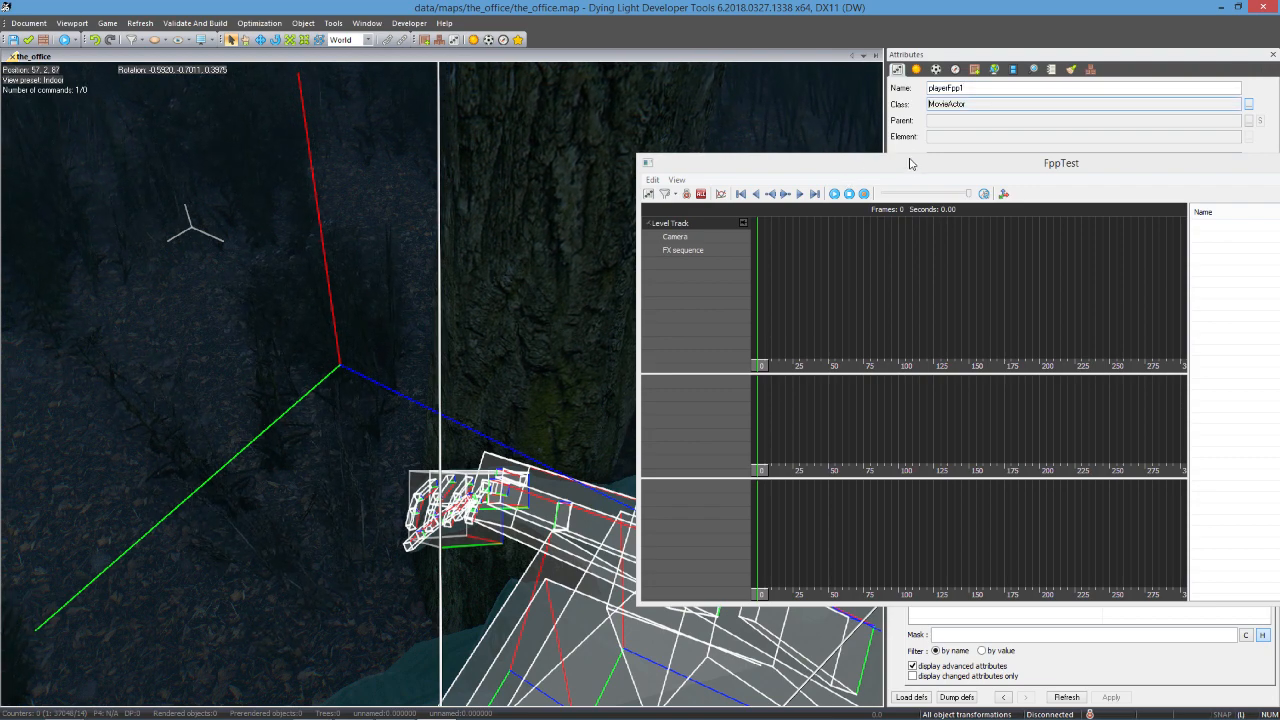
left_click(961, 120)
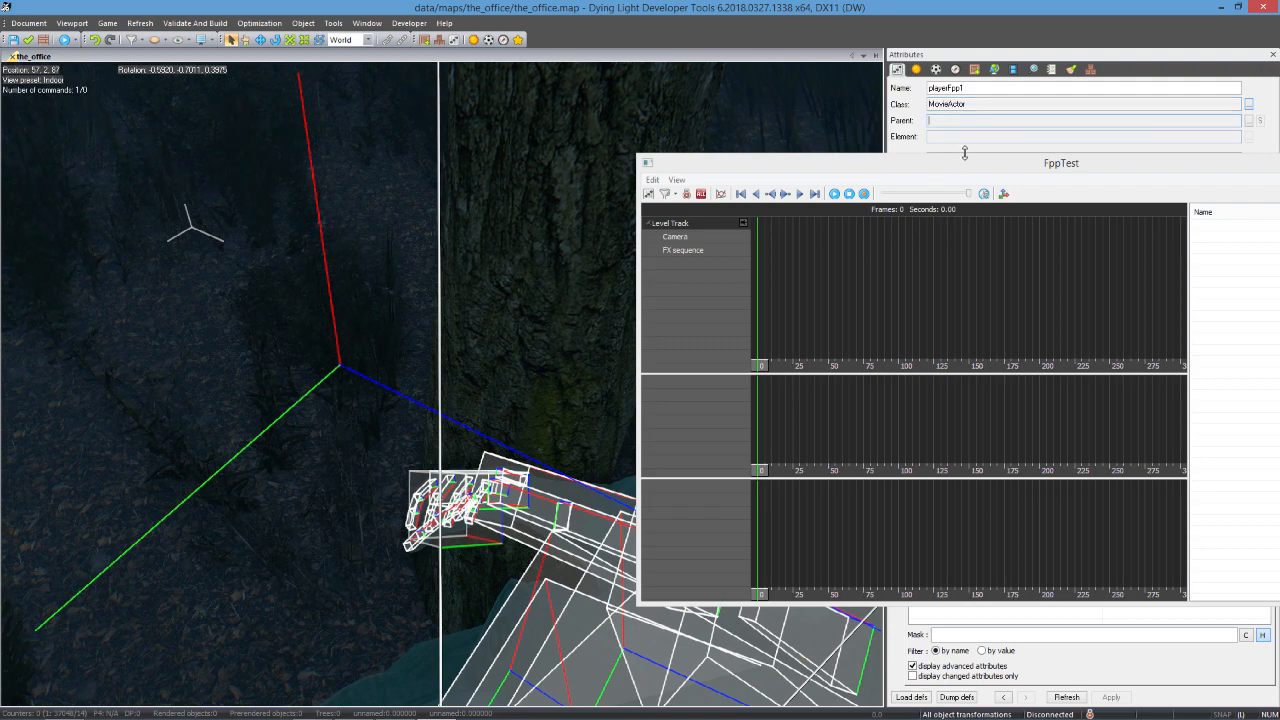
- Close the movie timeline and turn off the display of the actor's mesh element boxes in its animation attributes
left_click_drag(965, 162, 583, 152)
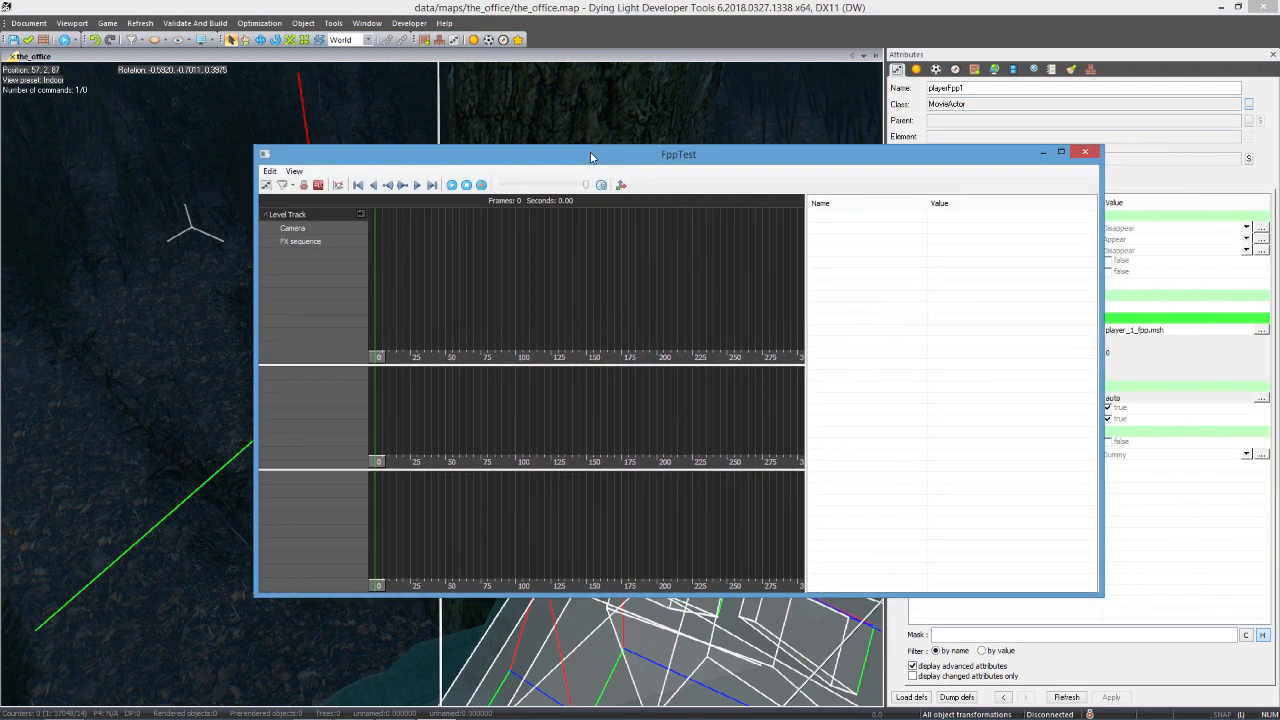
left_click(1085, 153)
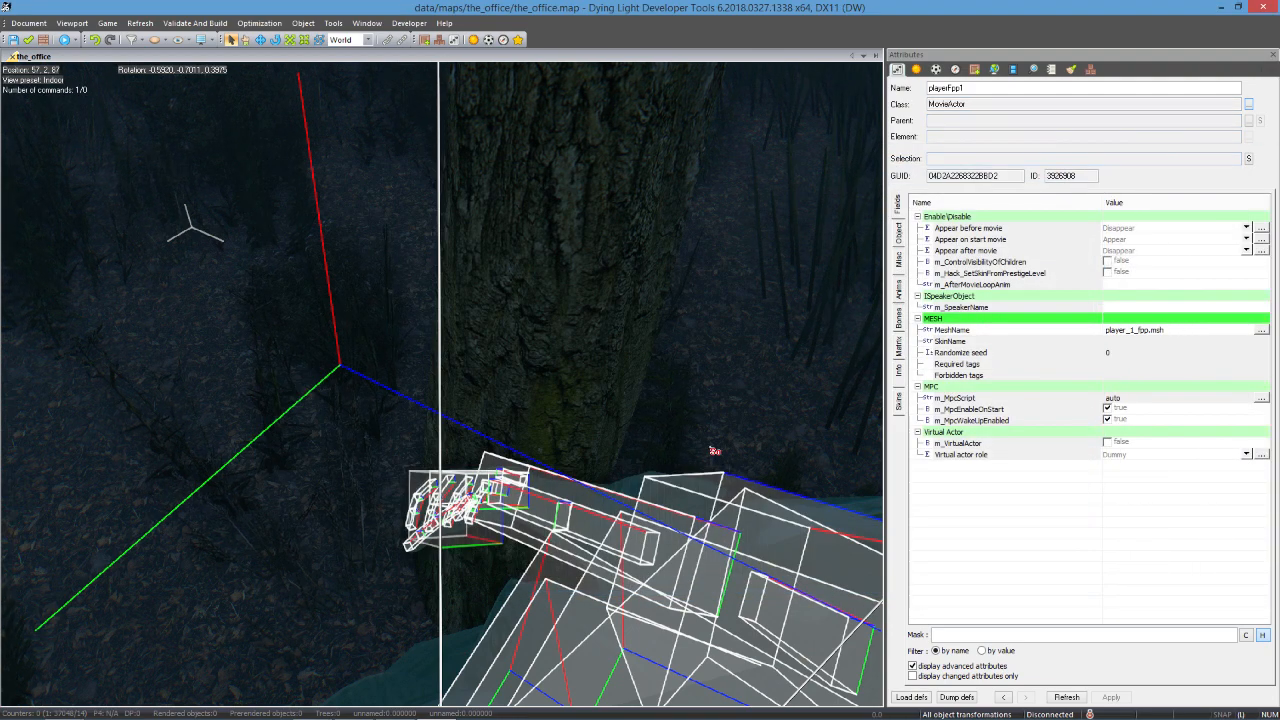
left_click(898, 290)
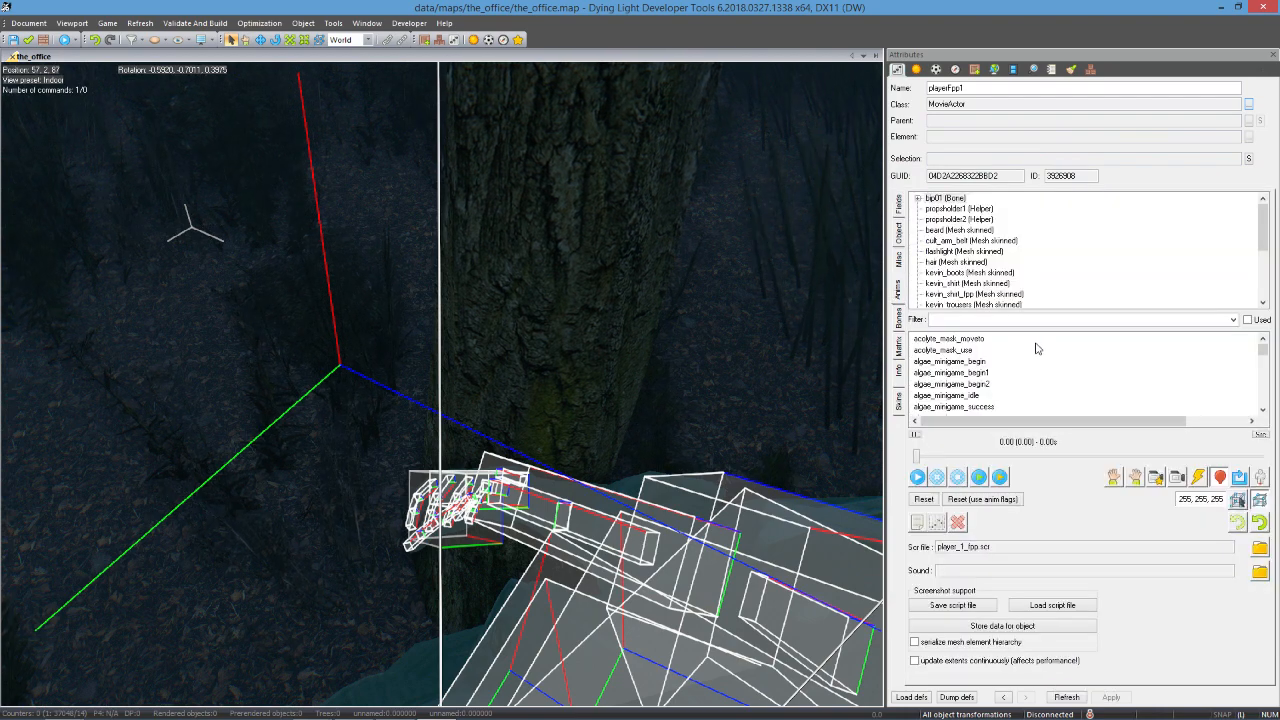
left_click(1259, 500)
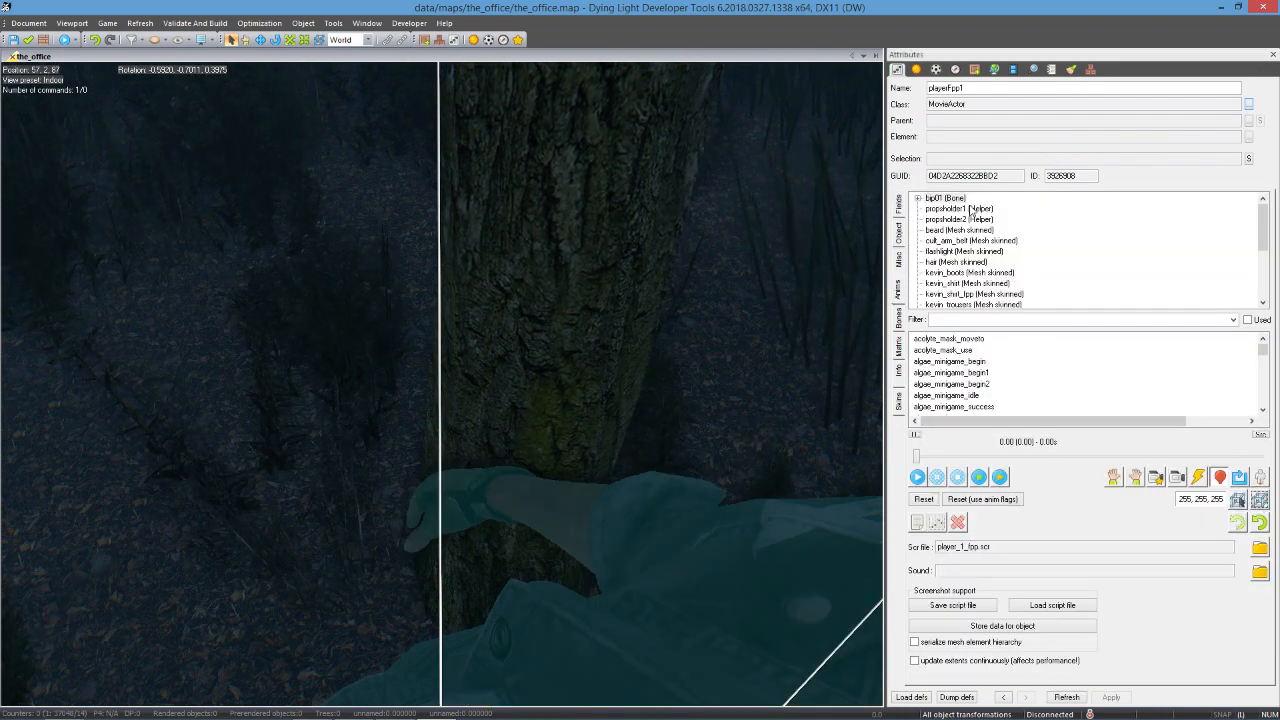
- Reopen the FppTest movie's timeline beside the scene and enlarge its actor track area by shrinking the level and camera areas
left_click(1014, 70)
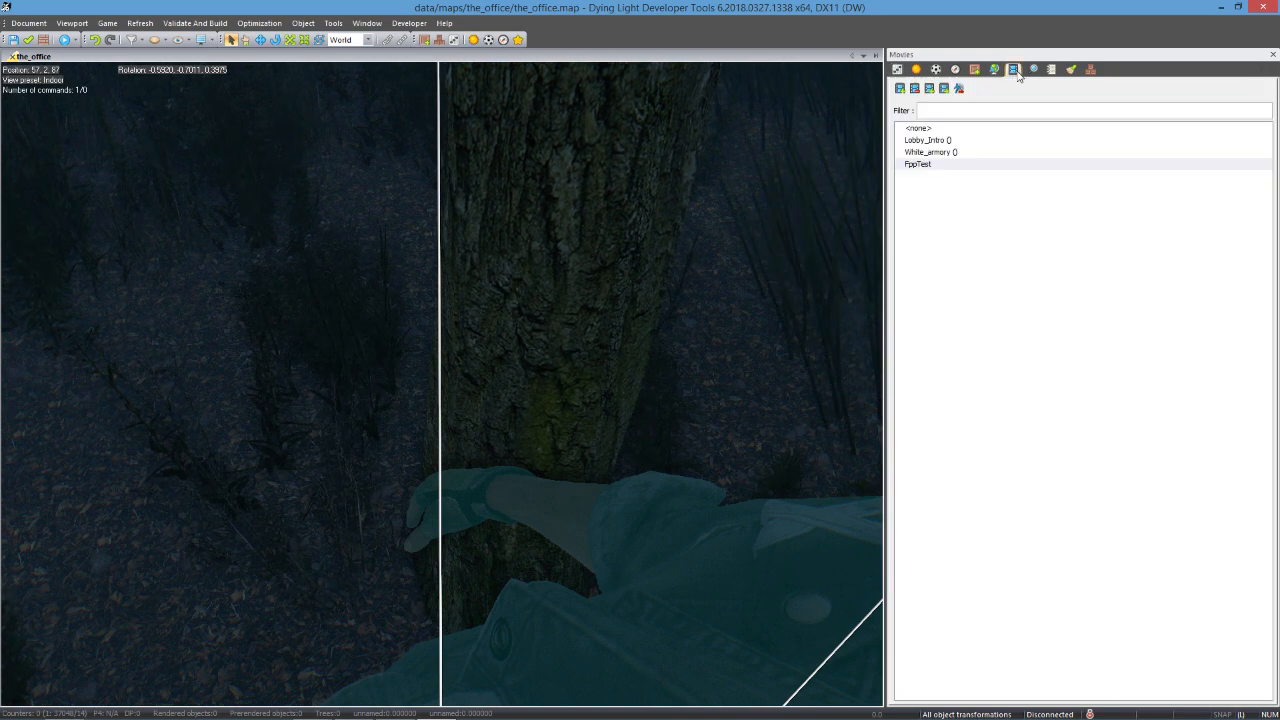
double_click(925, 166)
left_click_drag(716, 155, 1238, 141)
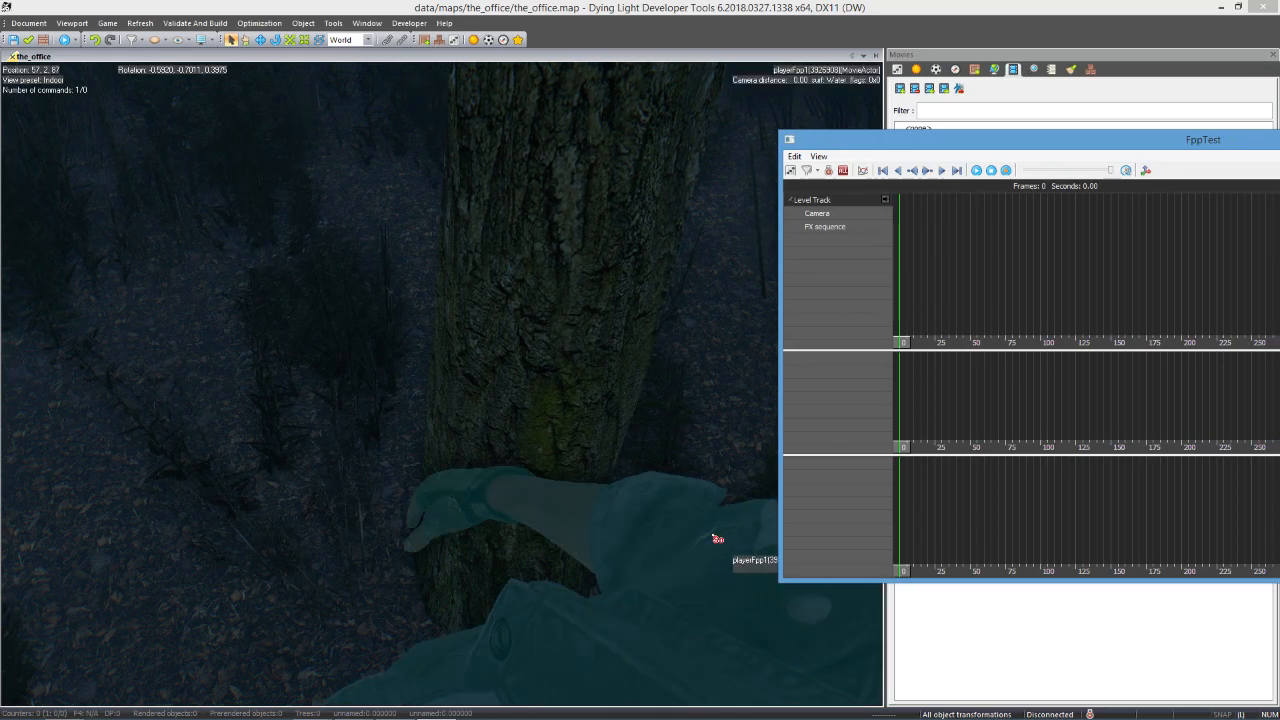
left_click_drag(847, 350, 847, 282)
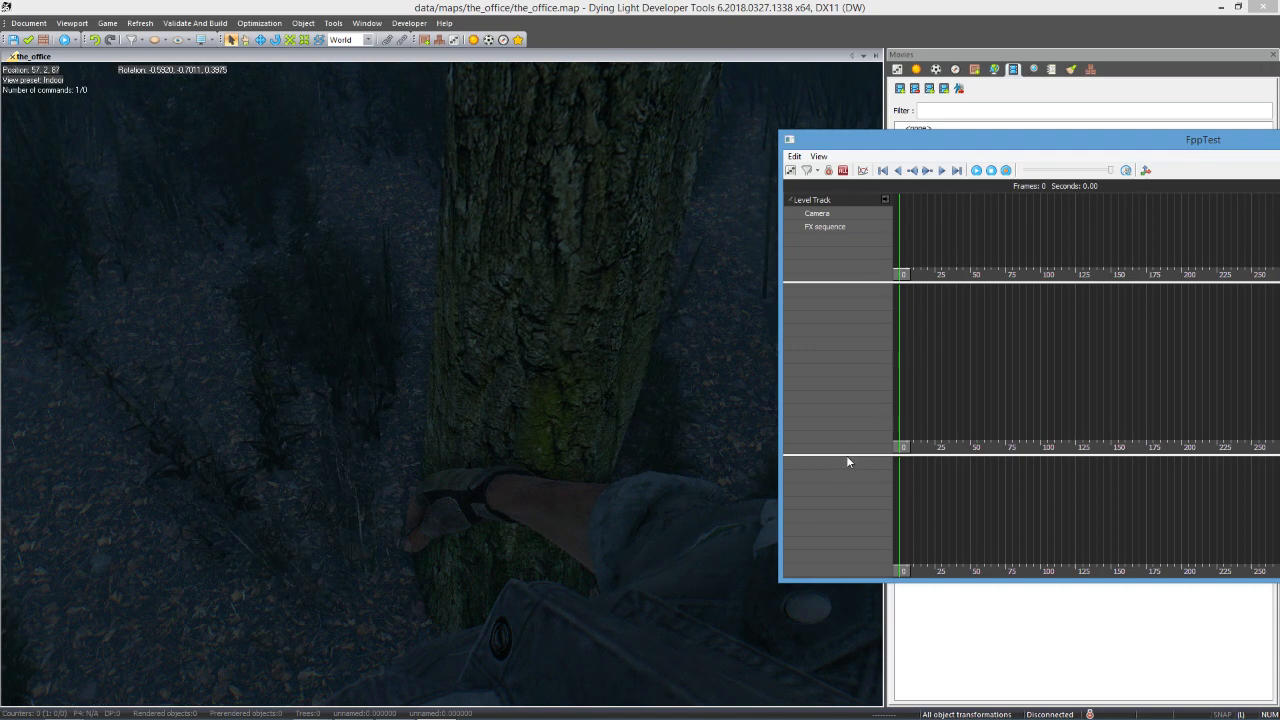
left_click_drag(847, 455, 838, 379)
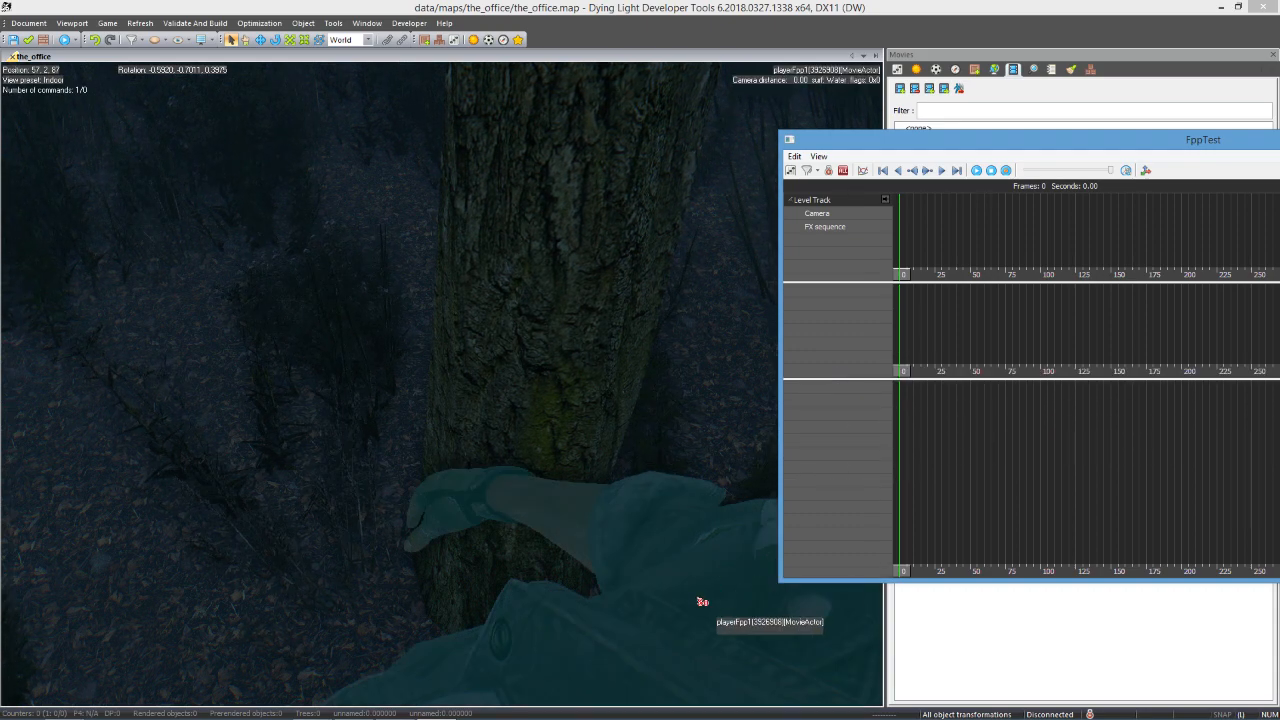
- Add the playerFpp1 actor from the scene to the FppTest movie's actor tracks
left_click(702, 601)
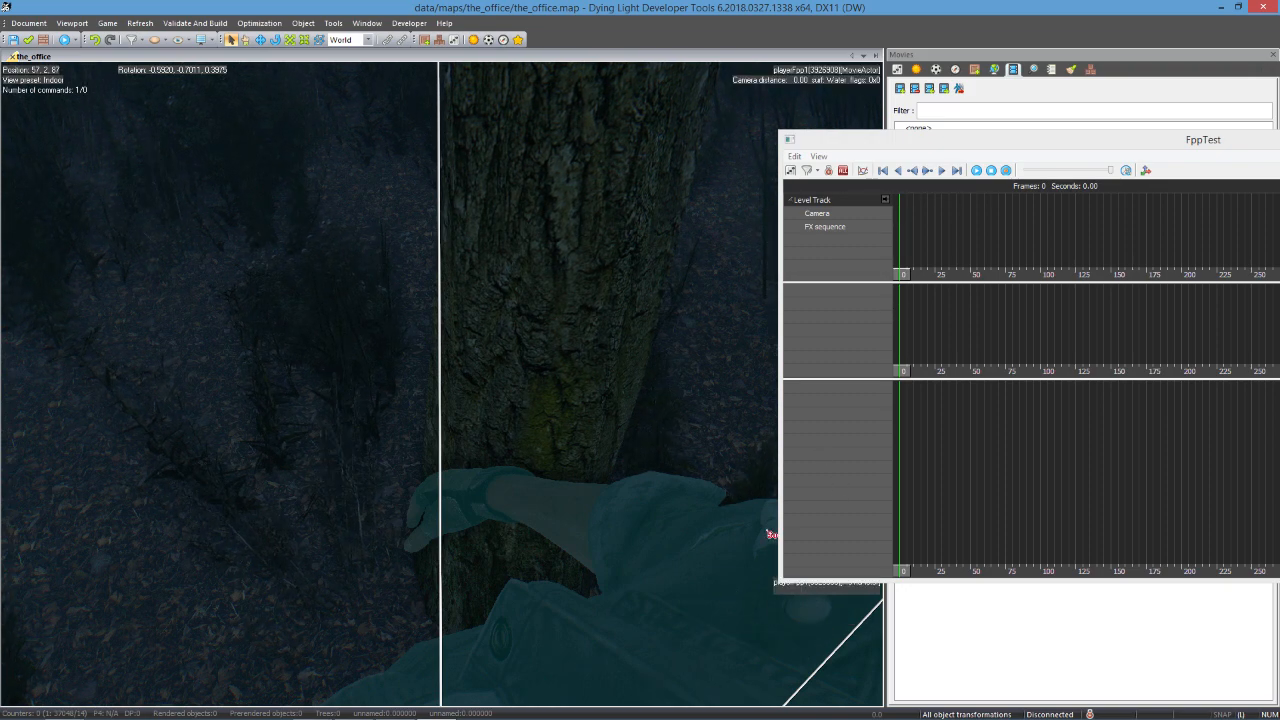
right_click(826, 423)
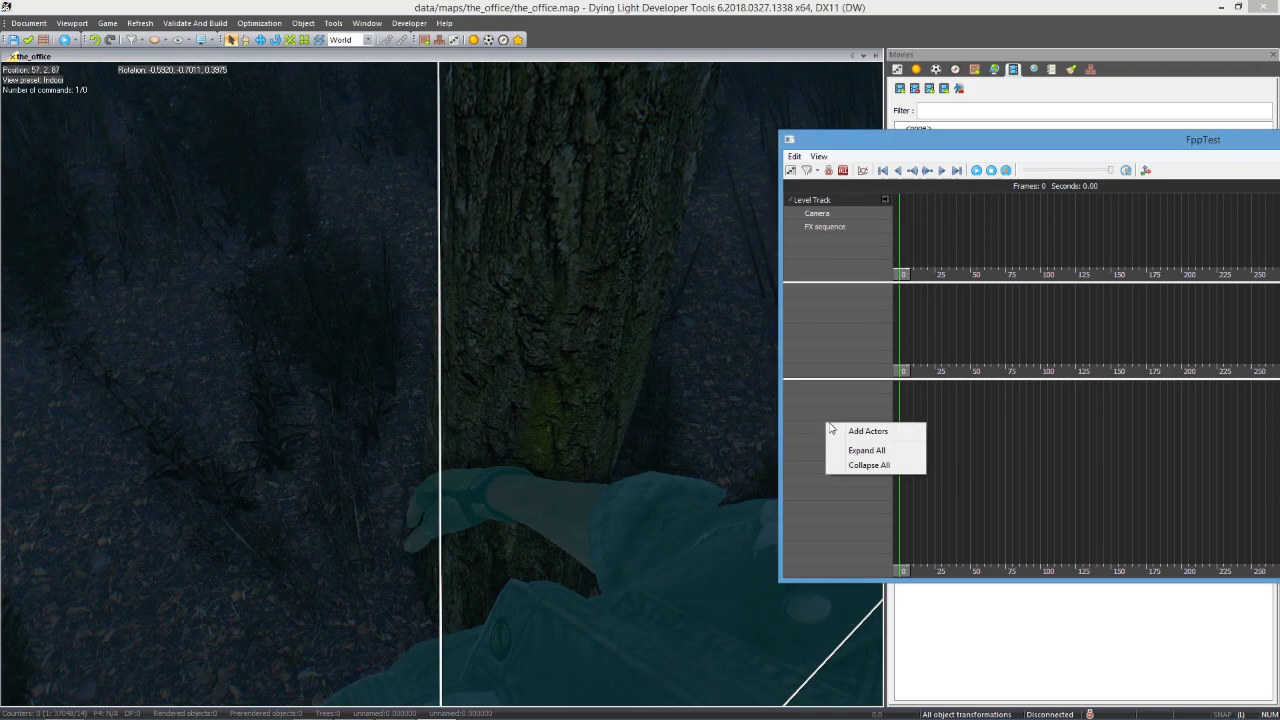
left_click(884, 431)
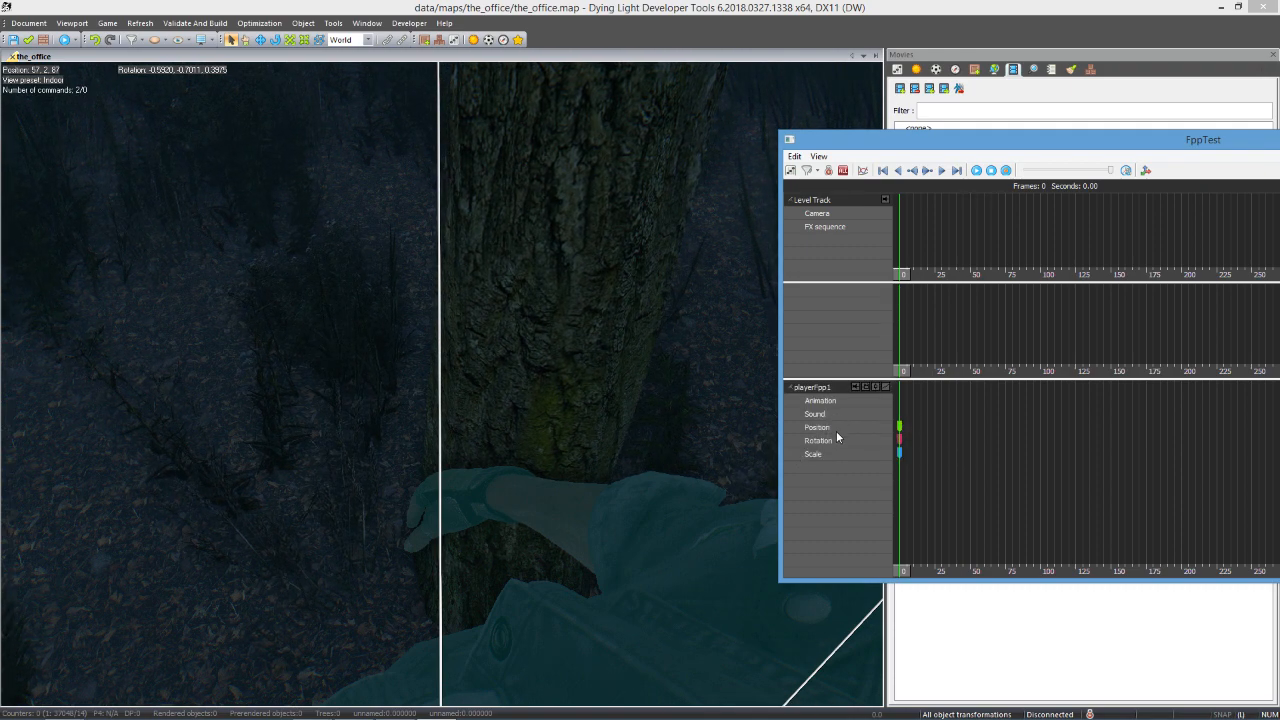
- Turn the scene view toward the horizon and add a camera track to the FppTest movie
middle_click_drag(748, 584, 637, 383)
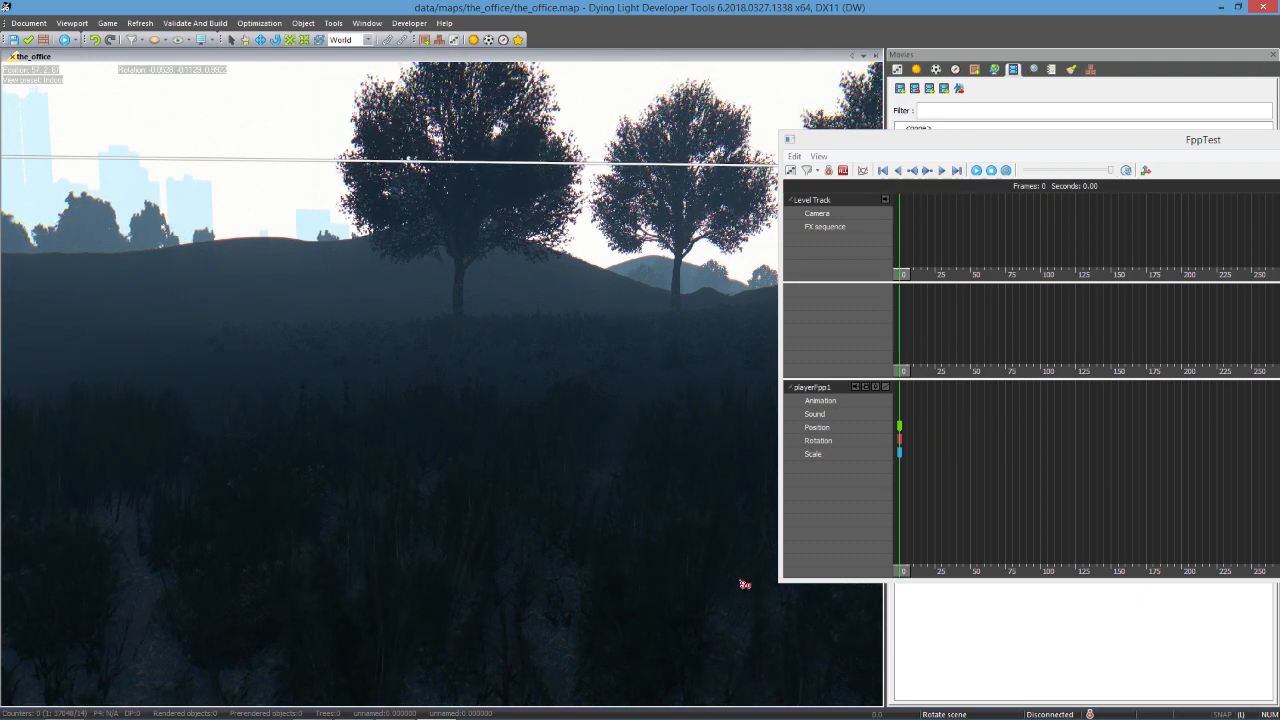
left_click_drag(1081, 146, 689, 123)
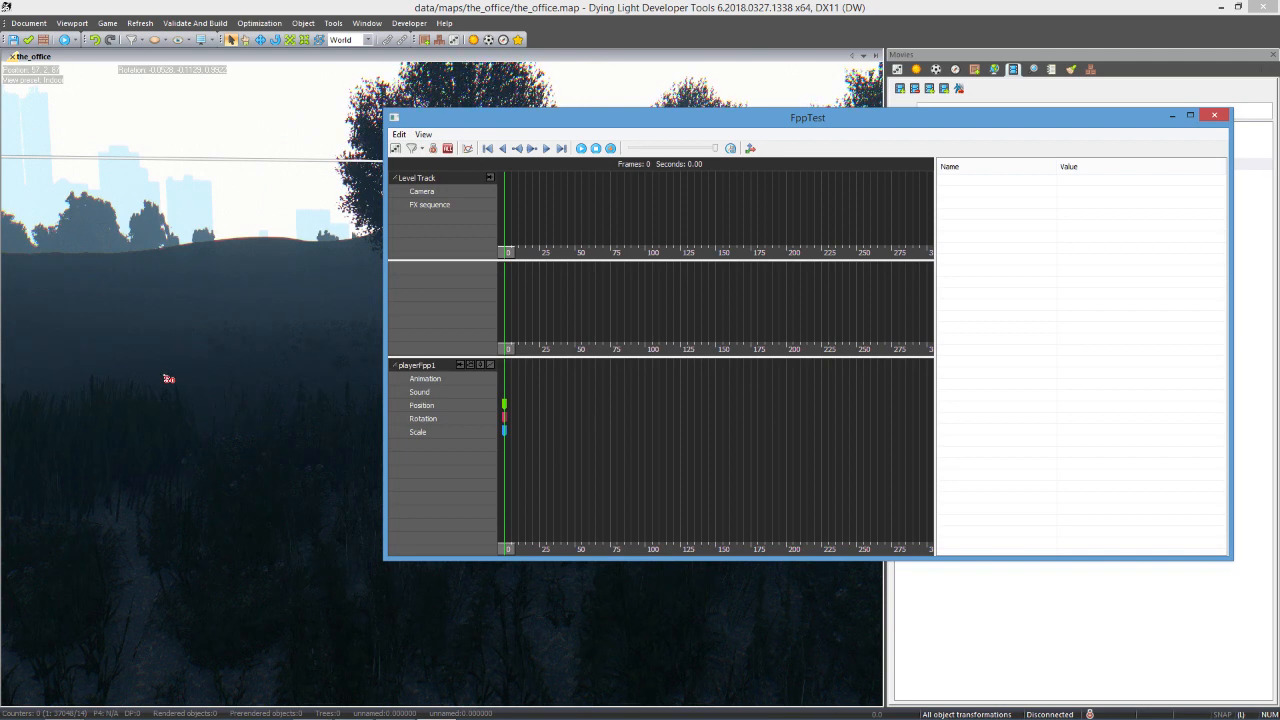
right_click(438, 268)
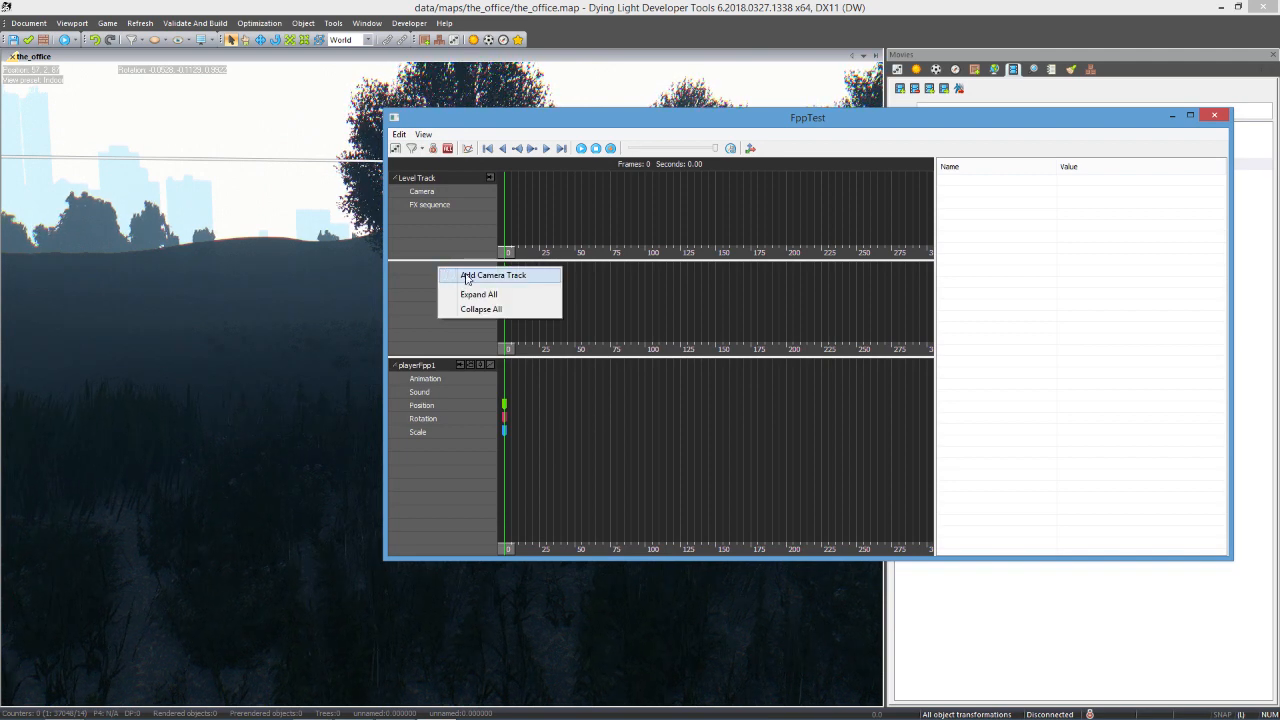
left_click(480, 276)
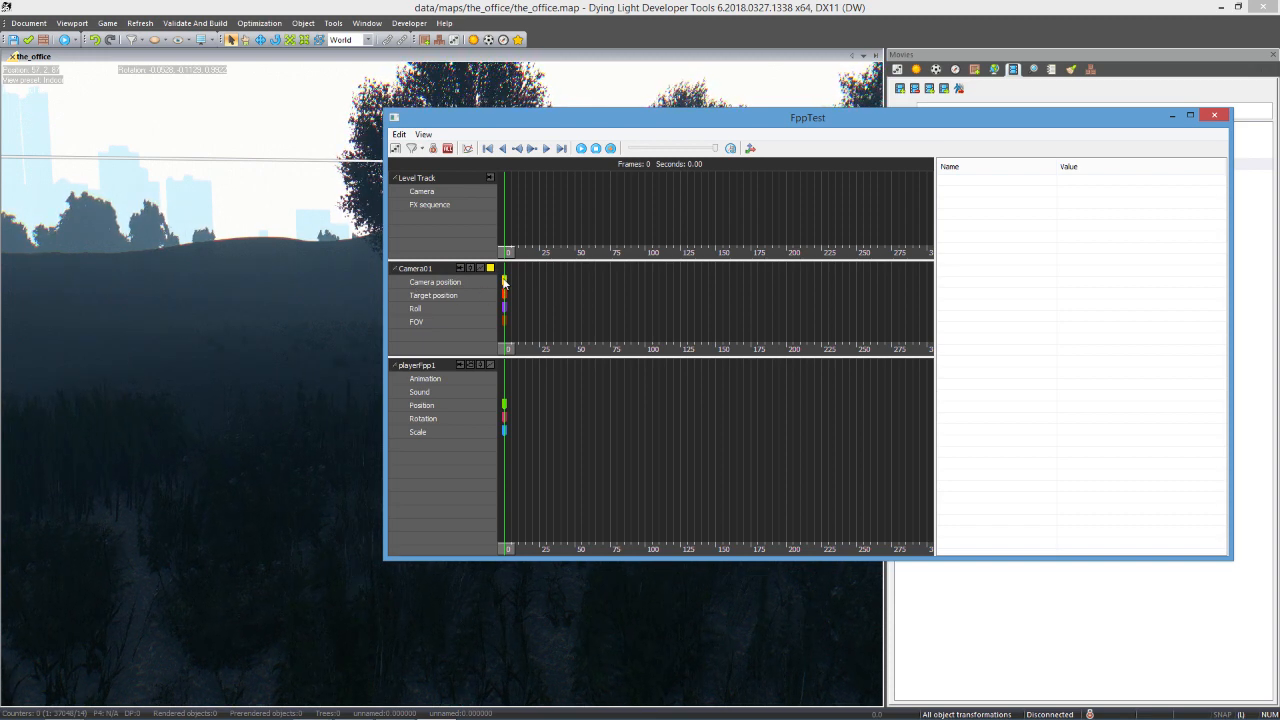
- Link the camera track's first Camera position key to the playerFpp1 movie actor
left_click(505, 282)
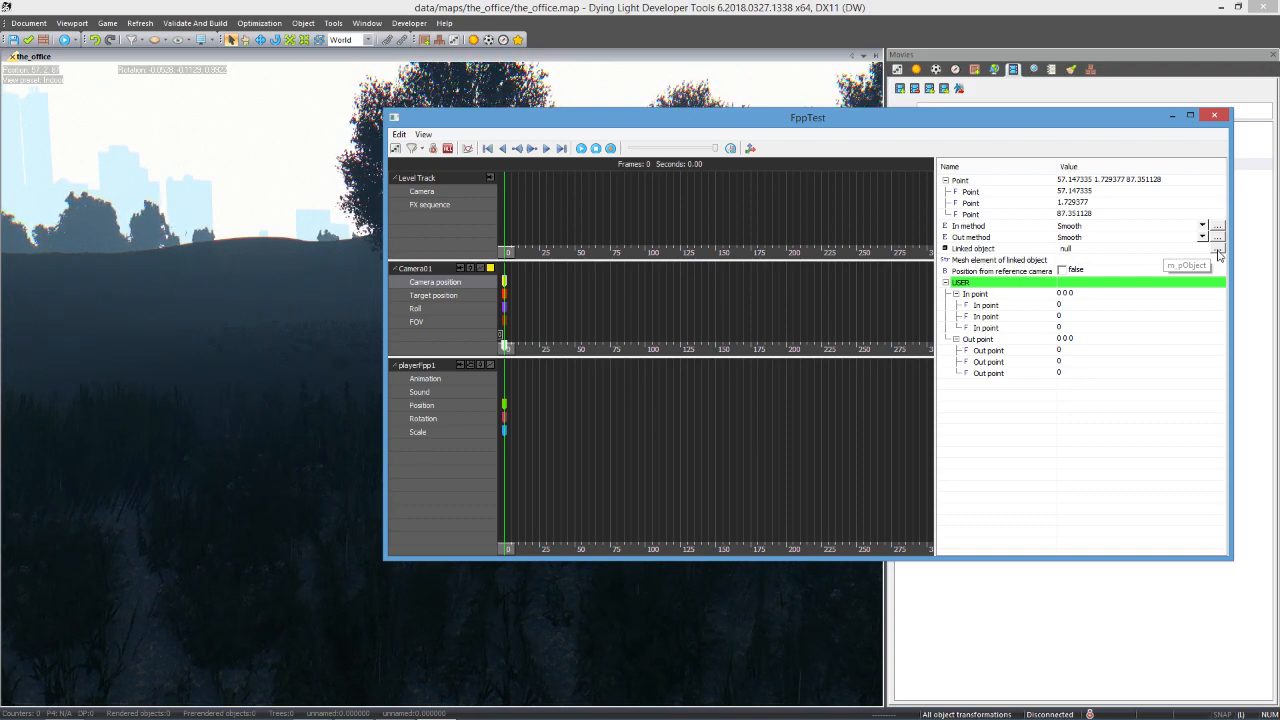
left_click(1134, 250)
double_click(1135, 252)
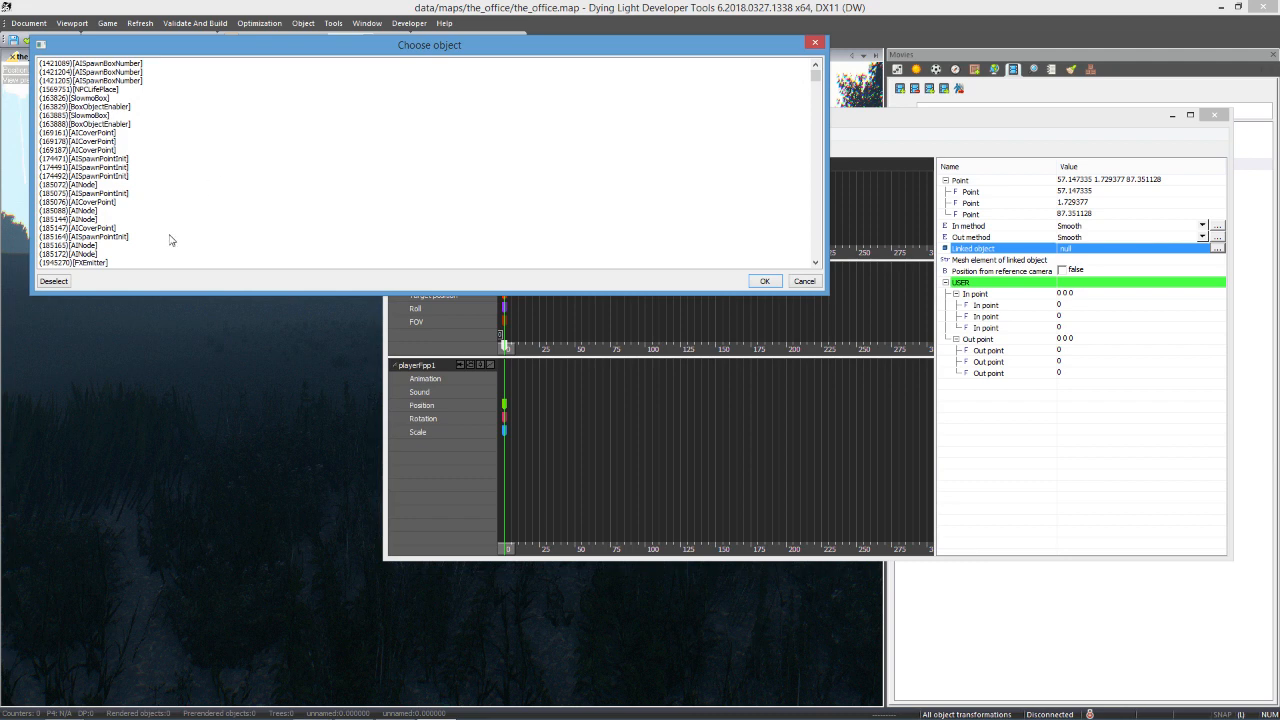
key("p")
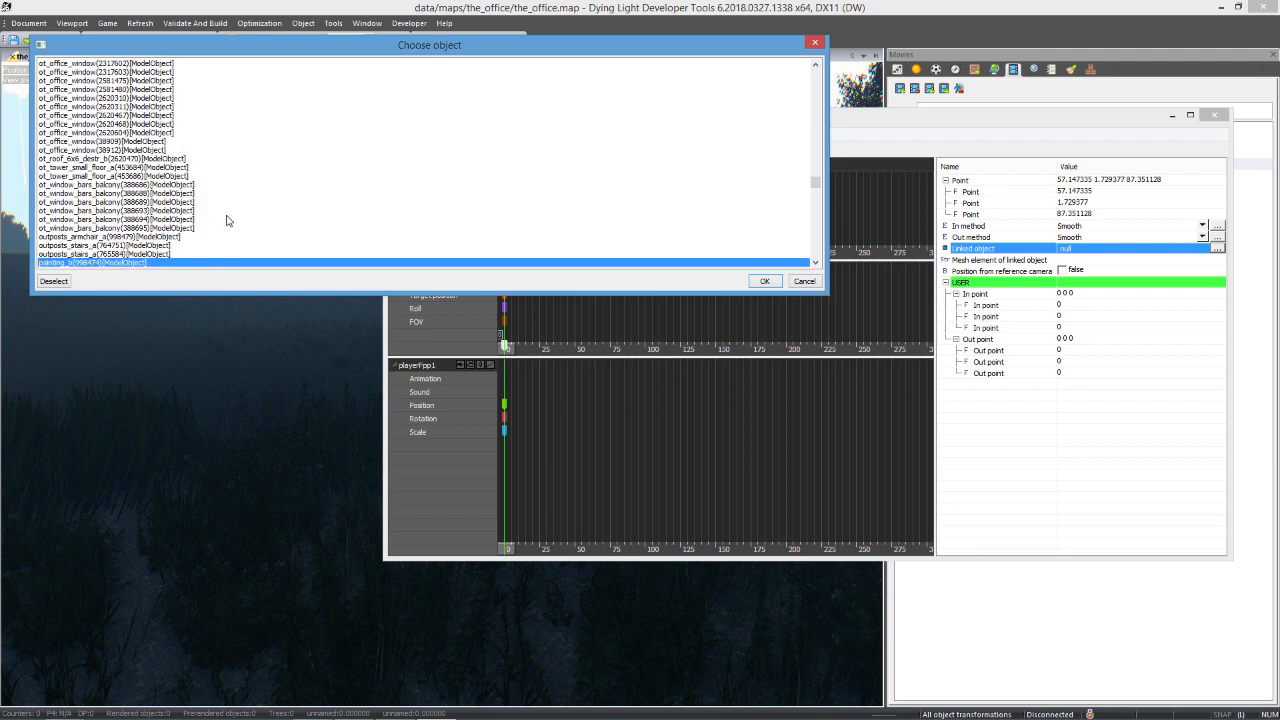
scroll(227, 220, "down", 1)
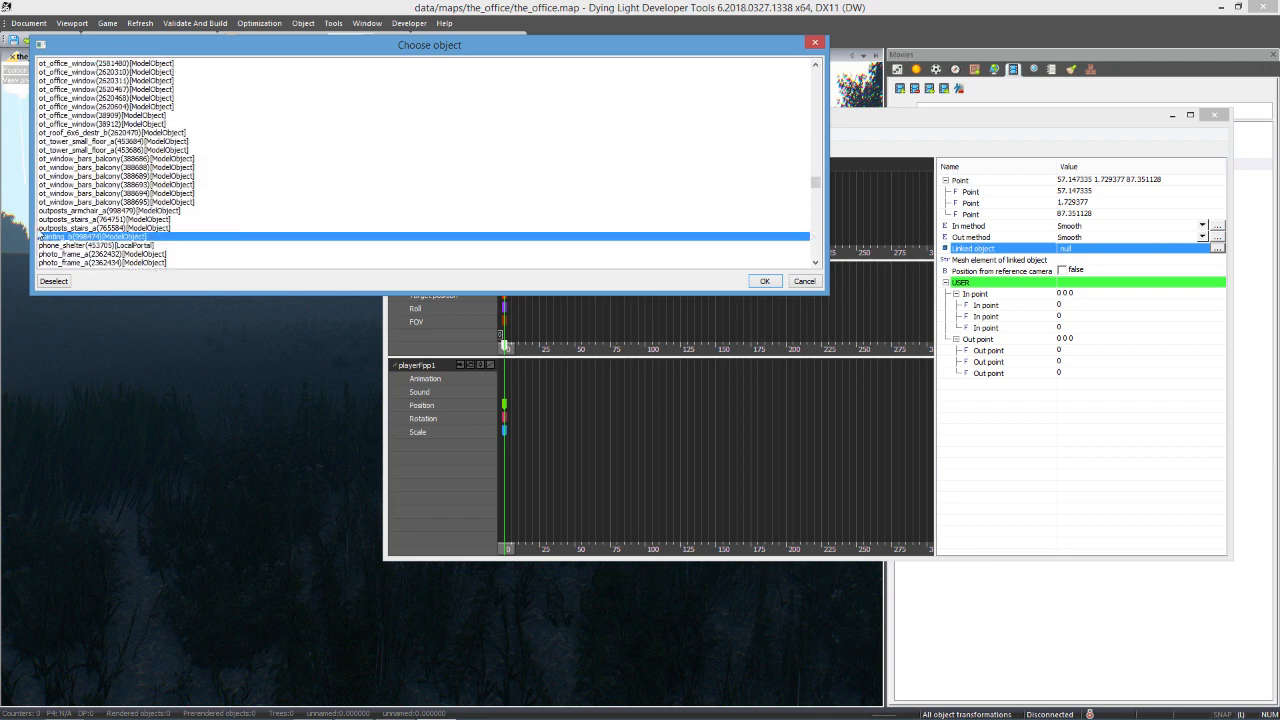
scroll(42, 244, "down", 3)
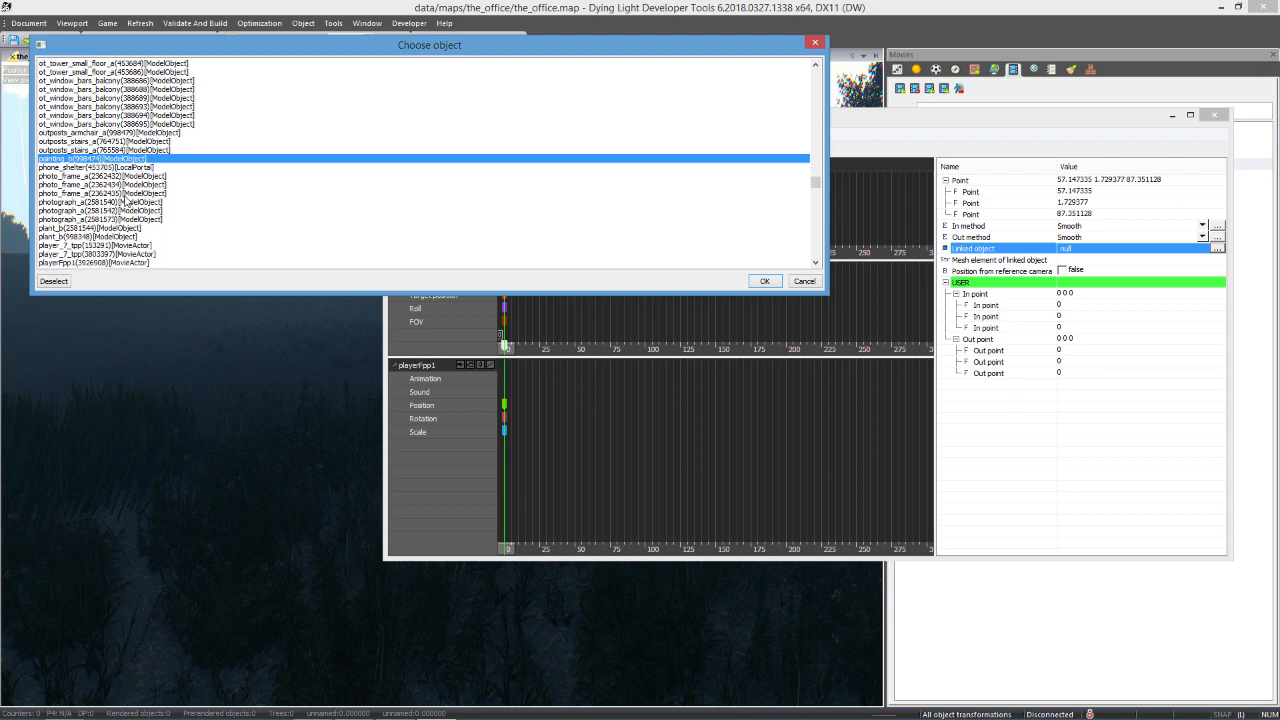
scroll(125, 199, "down", 1)
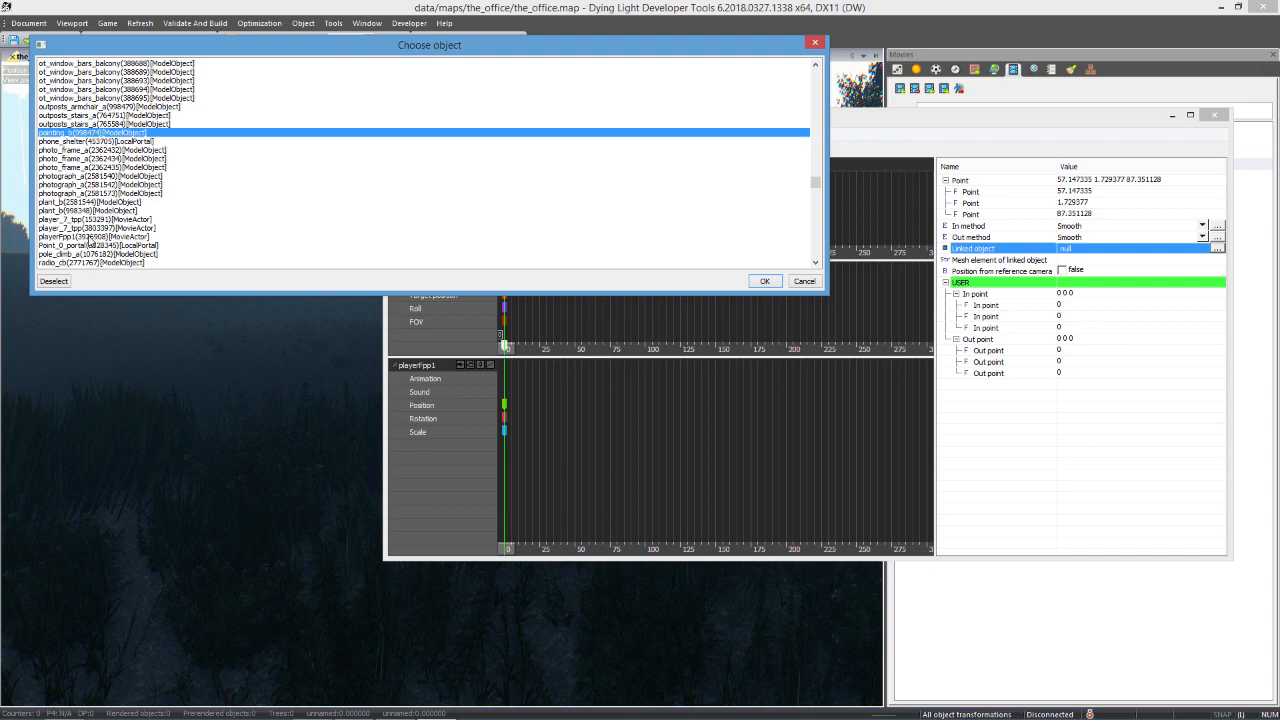
left_click(90, 237)
left_click(763, 281)
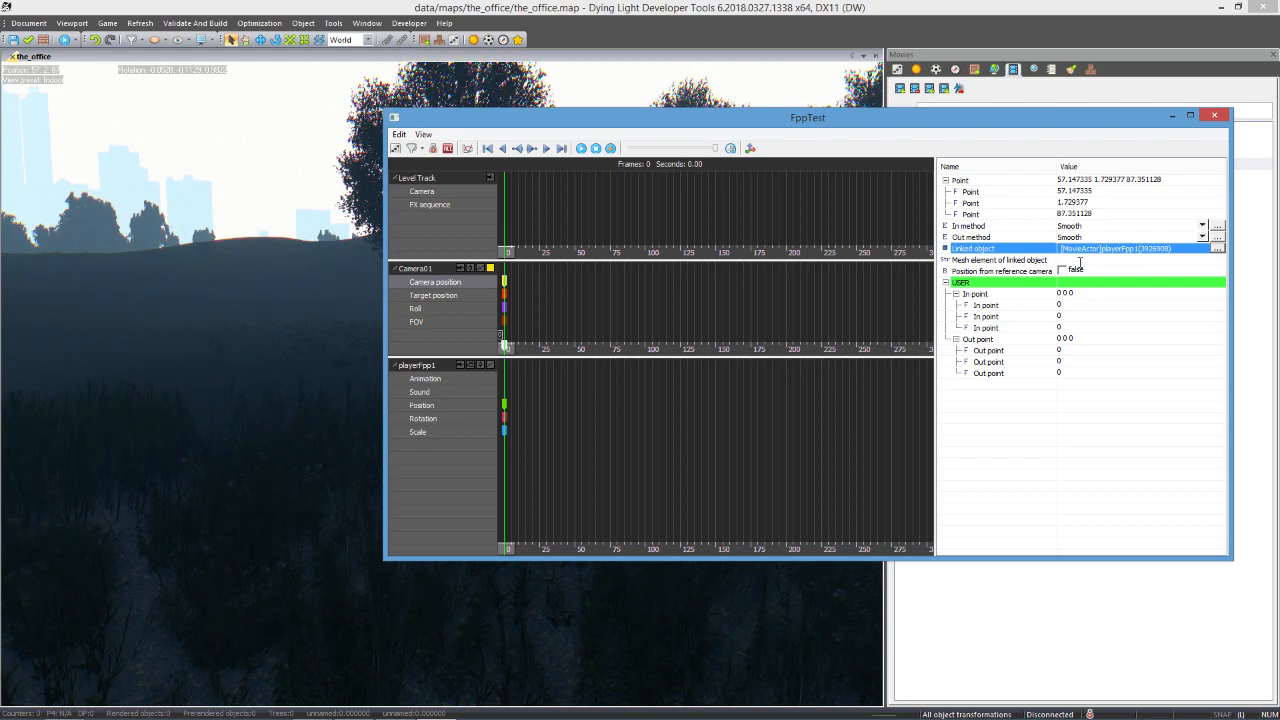
left_click_drag(990, 119, 664, 97)
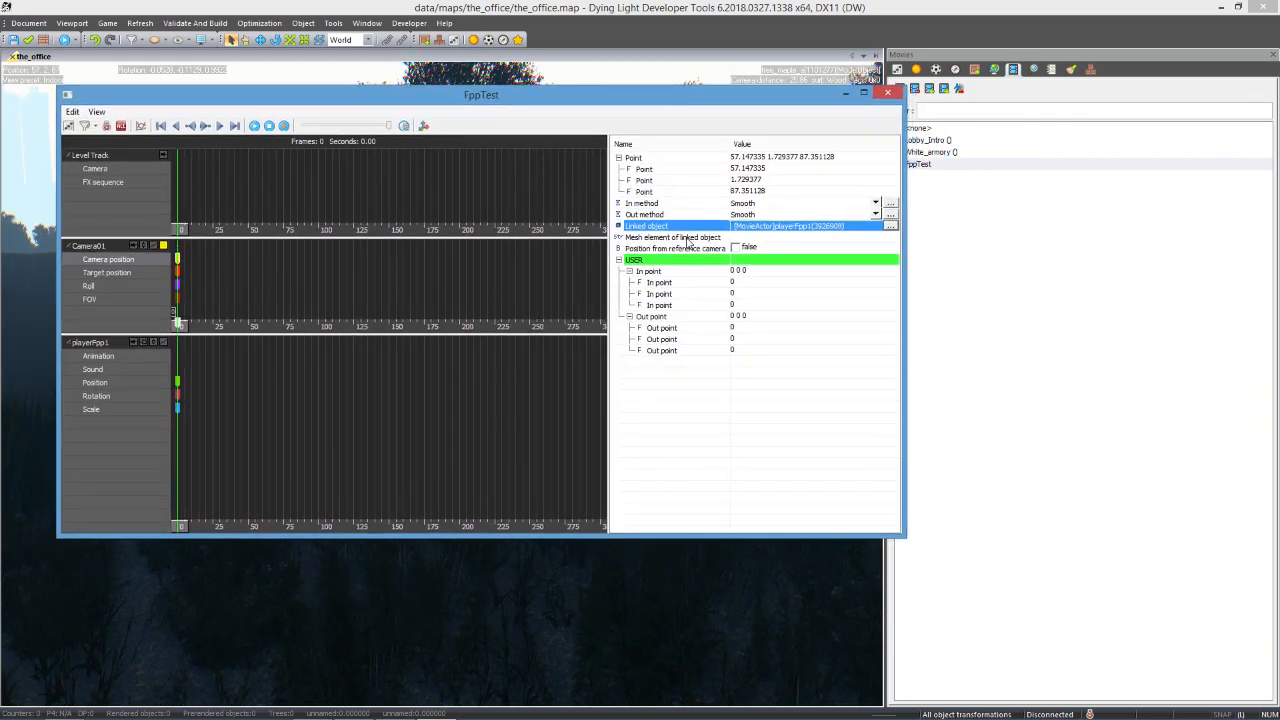
- Select the playerFpp1 actor in the scene and show its mesh structure and animations in the attributes
left_click(744, 236)
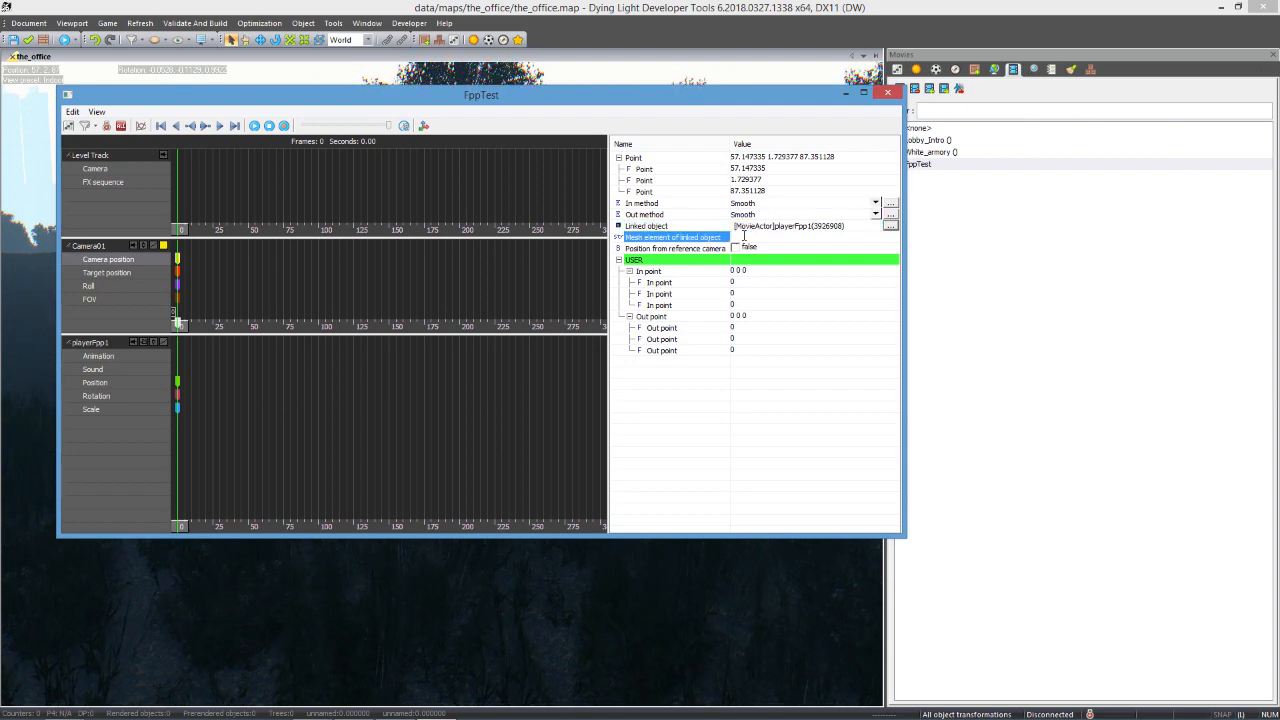
left_click_drag(766, 100, 766, 83)
mouse_move(605, 559)
right_mouse_down()
mouse_move(774, 634)
mouse_move(842, 694)
mouse_move(586, 549)
right_mouse_up()
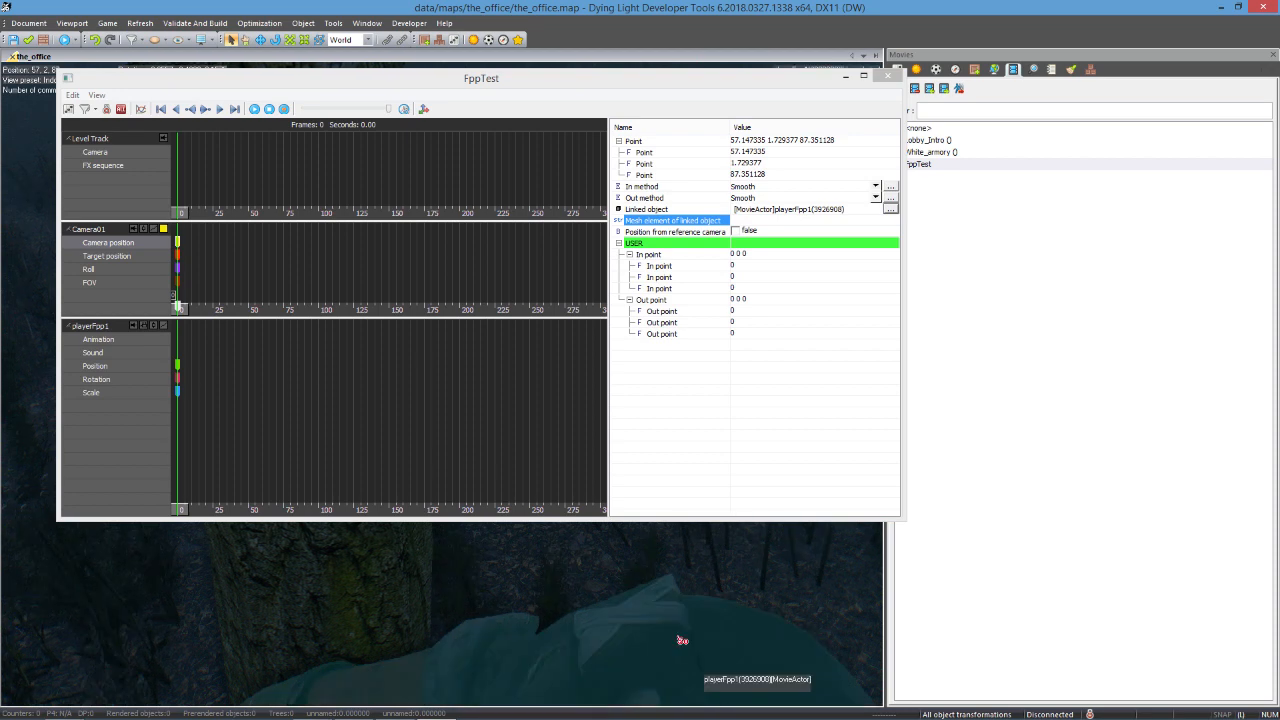
left_click(685, 616)
left_click_drag(820, 84, 748, 81)
left_click(897, 69)
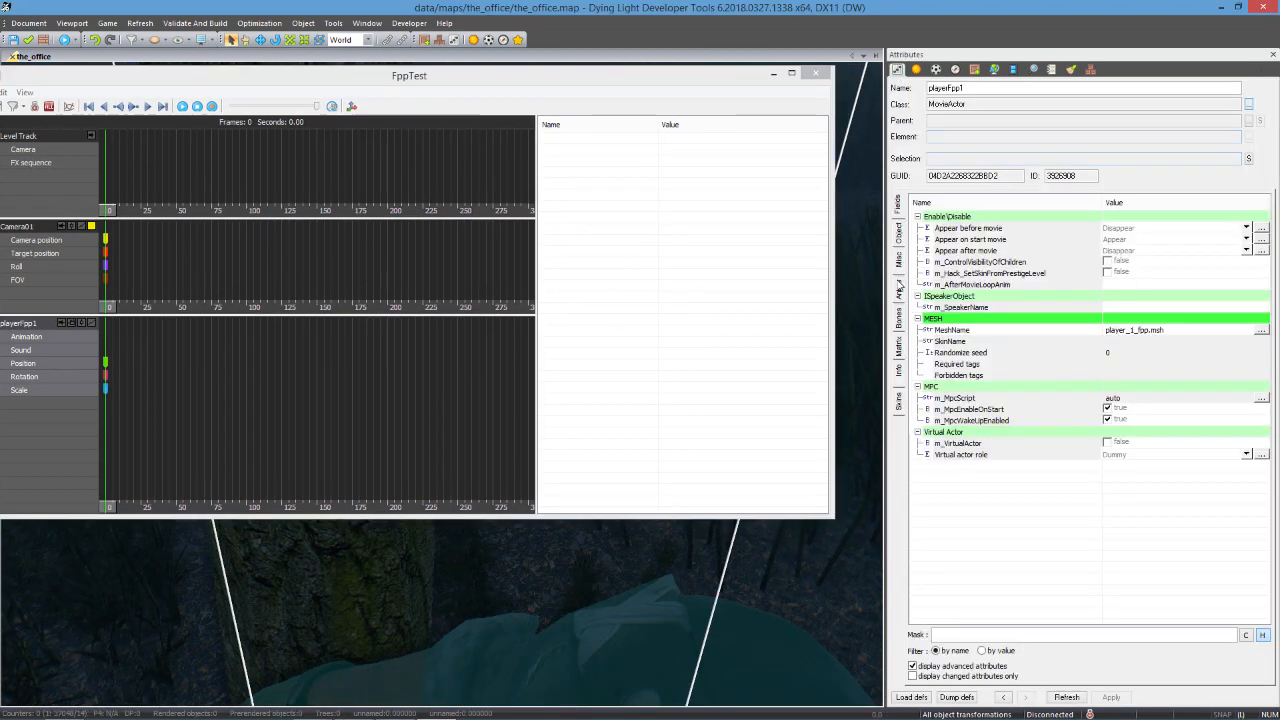
left_click(899, 287)
- Expand playerFpp1's skeleton hierarchy from the root bone through the pelvis and spine bones to hspine1 and select the refcamera helper
double_click(928, 197)
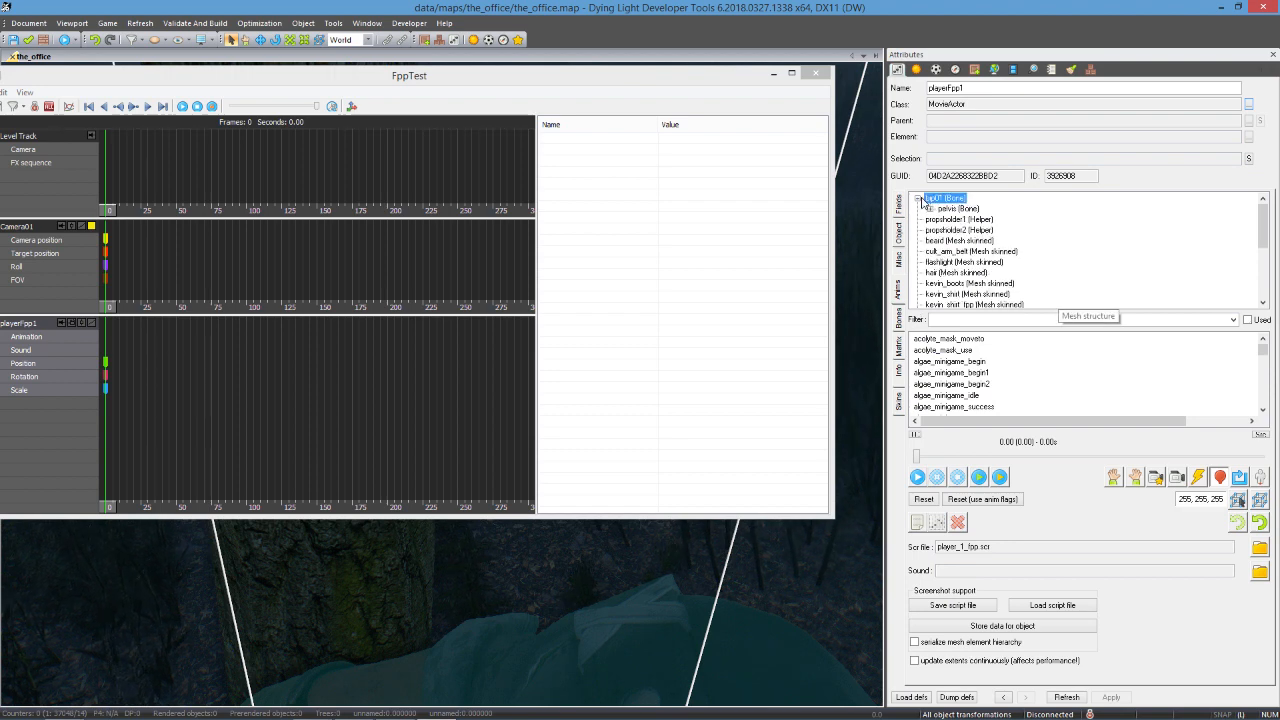
left_click(930, 208)
left_click(942, 219)
left_click(955, 230)
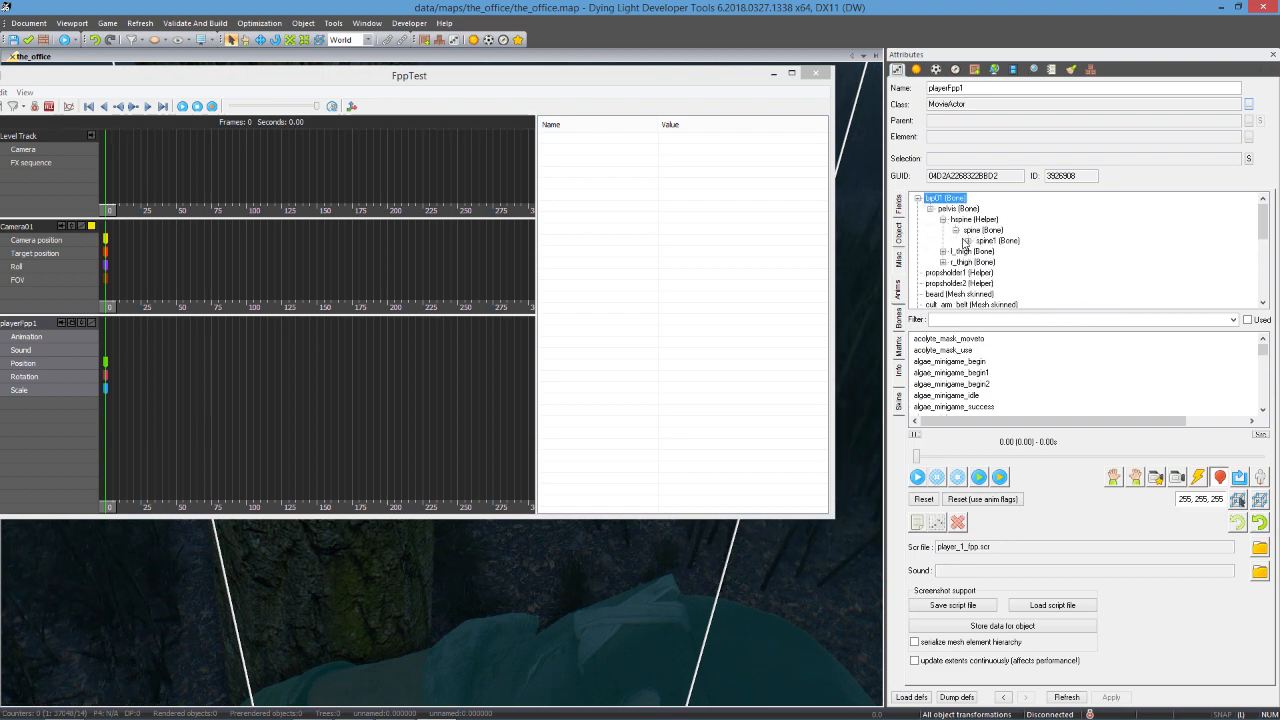
left_click(968, 241)
left_click(981, 251)
left_click(994, 263)
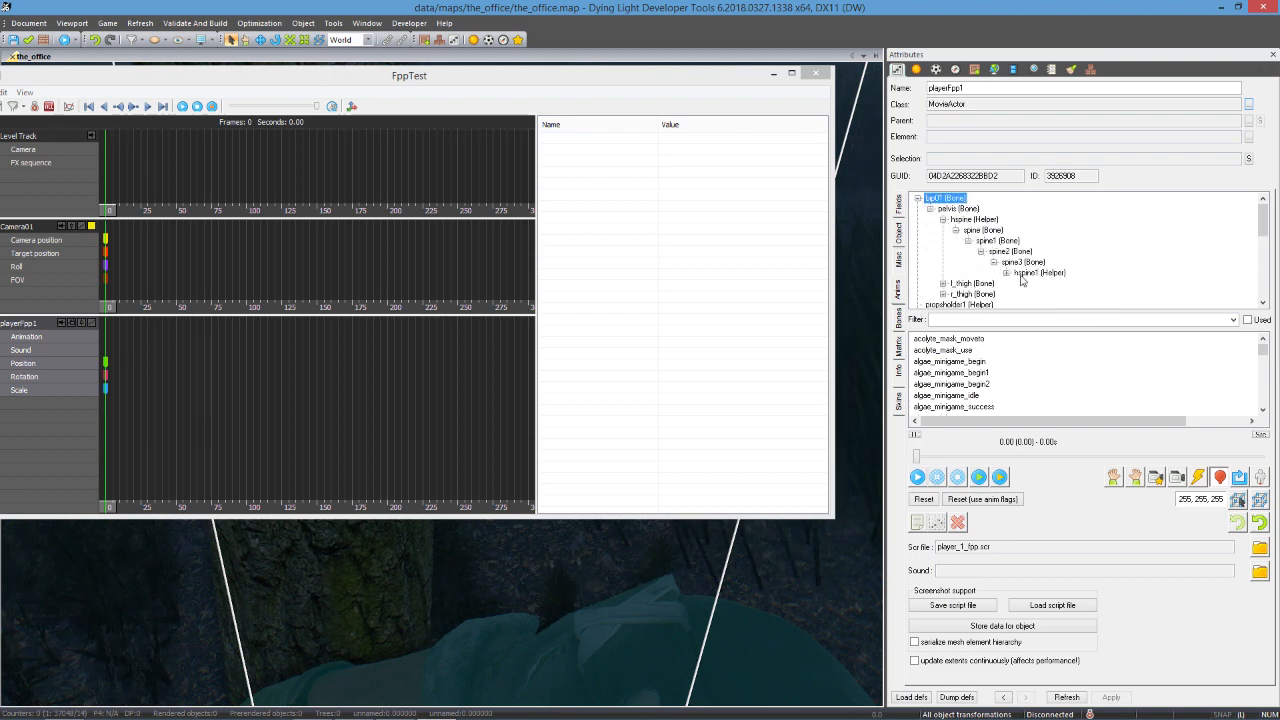
left_click(1007, 273)
left_click(1050, 295)
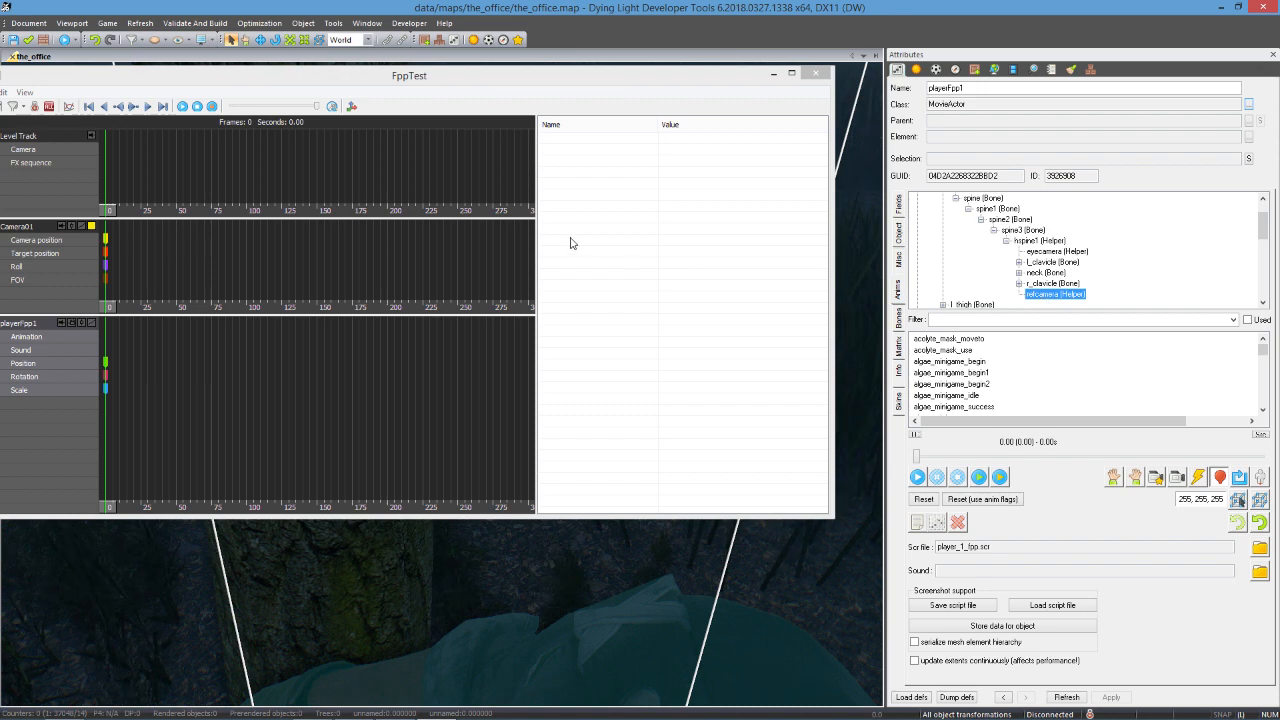
- Set the mesh element of the linked object to refcamera on the first Camera position key
left_click(105, 240)
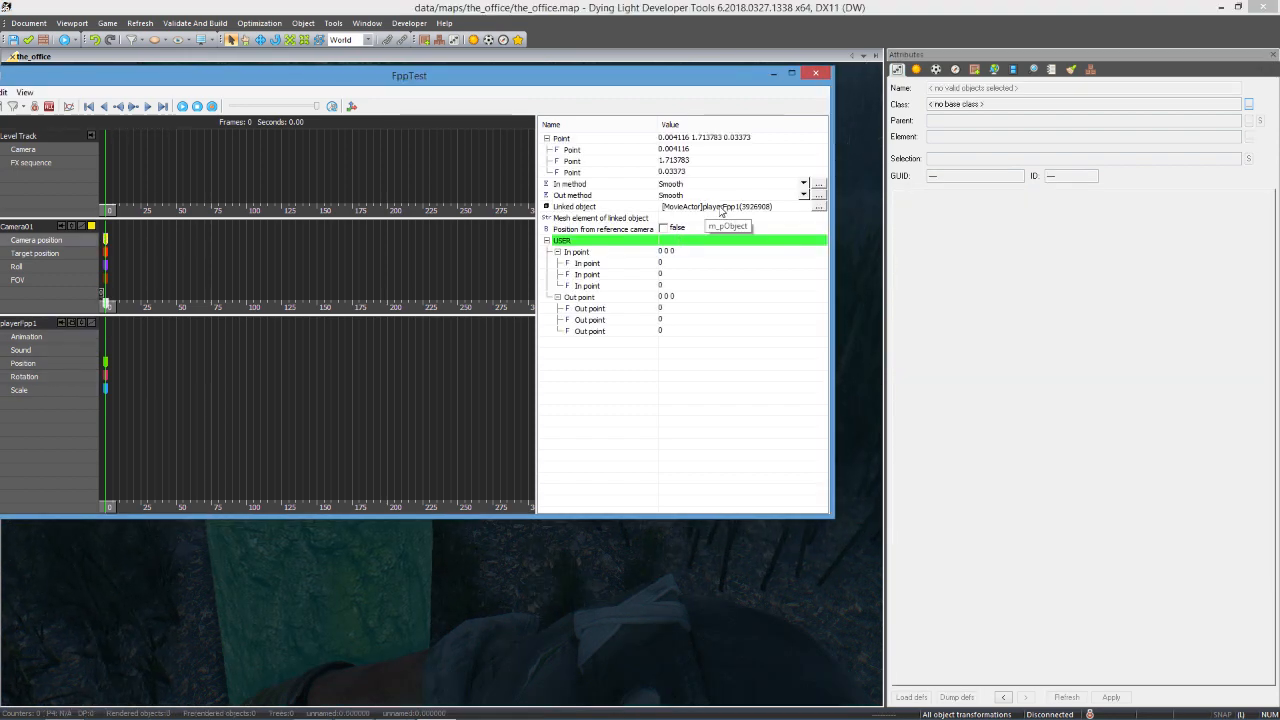
left_click(690, 219)
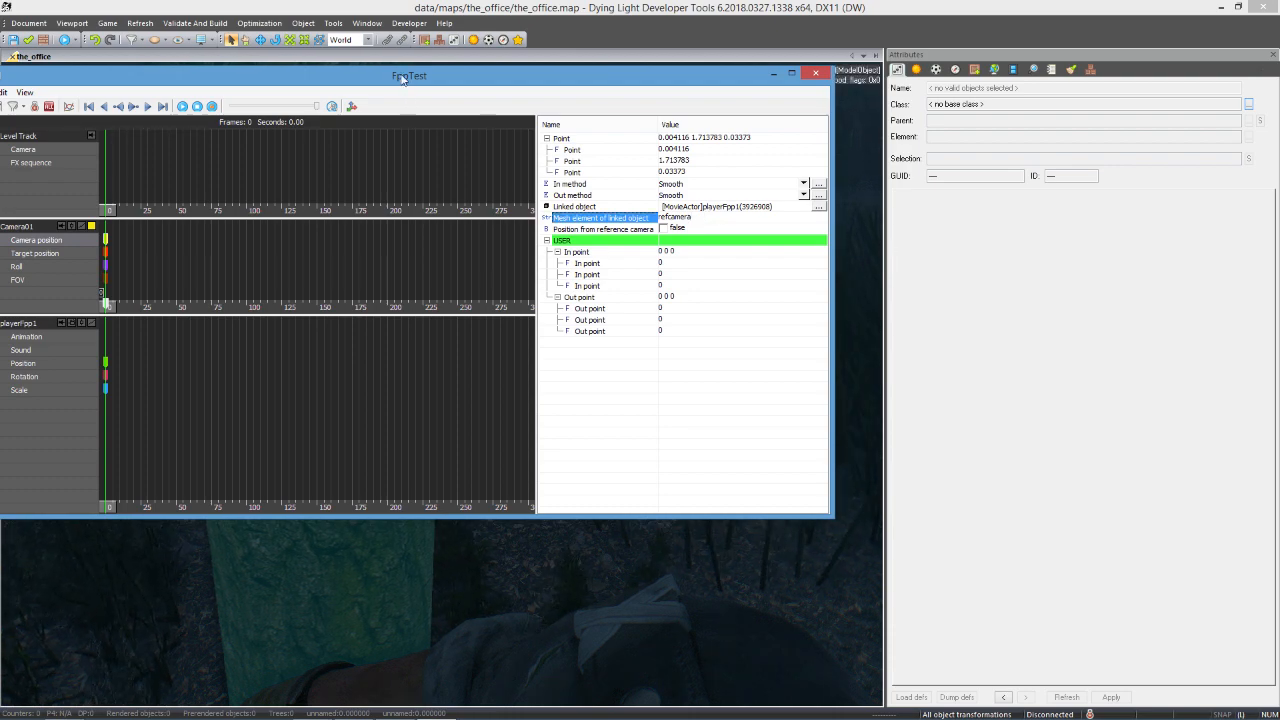
left_click_drag(402, 78, 824, 111)
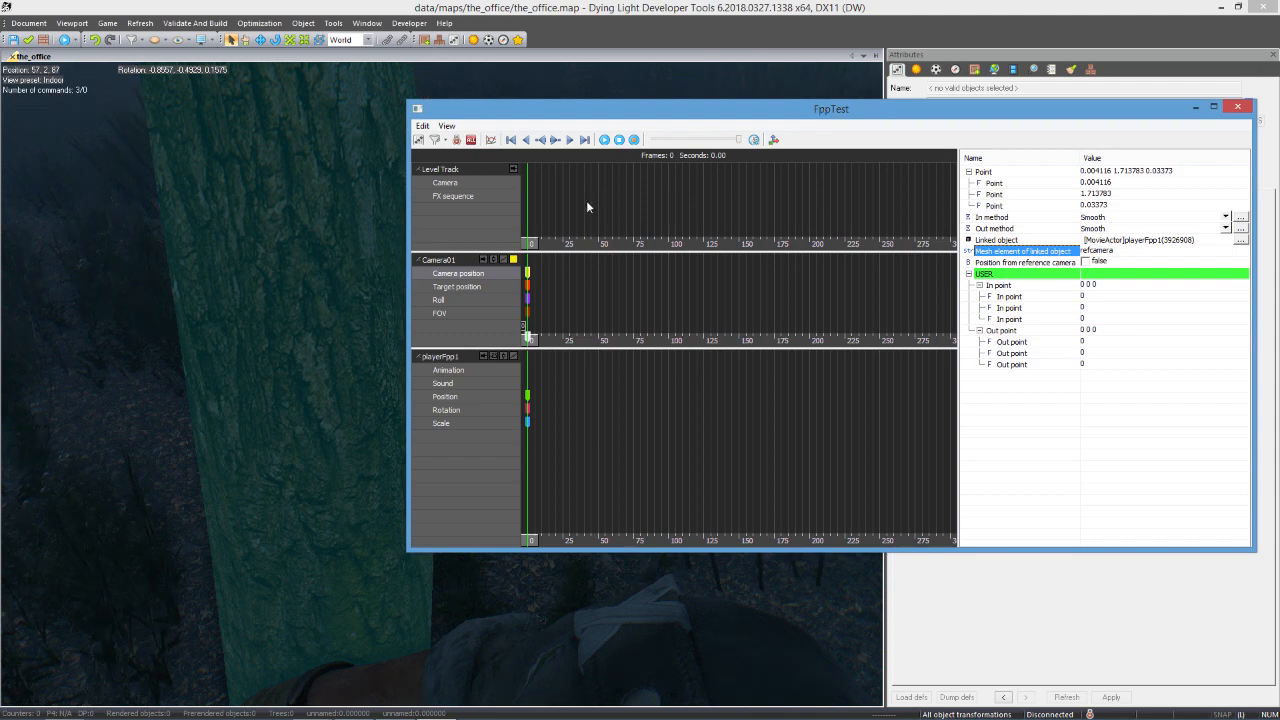
- Frame the player actor beside the tree in the scene and try previewing the FppTest movie through its Level Track
right_click_drag(252, 328, 150, 260)
key("s")
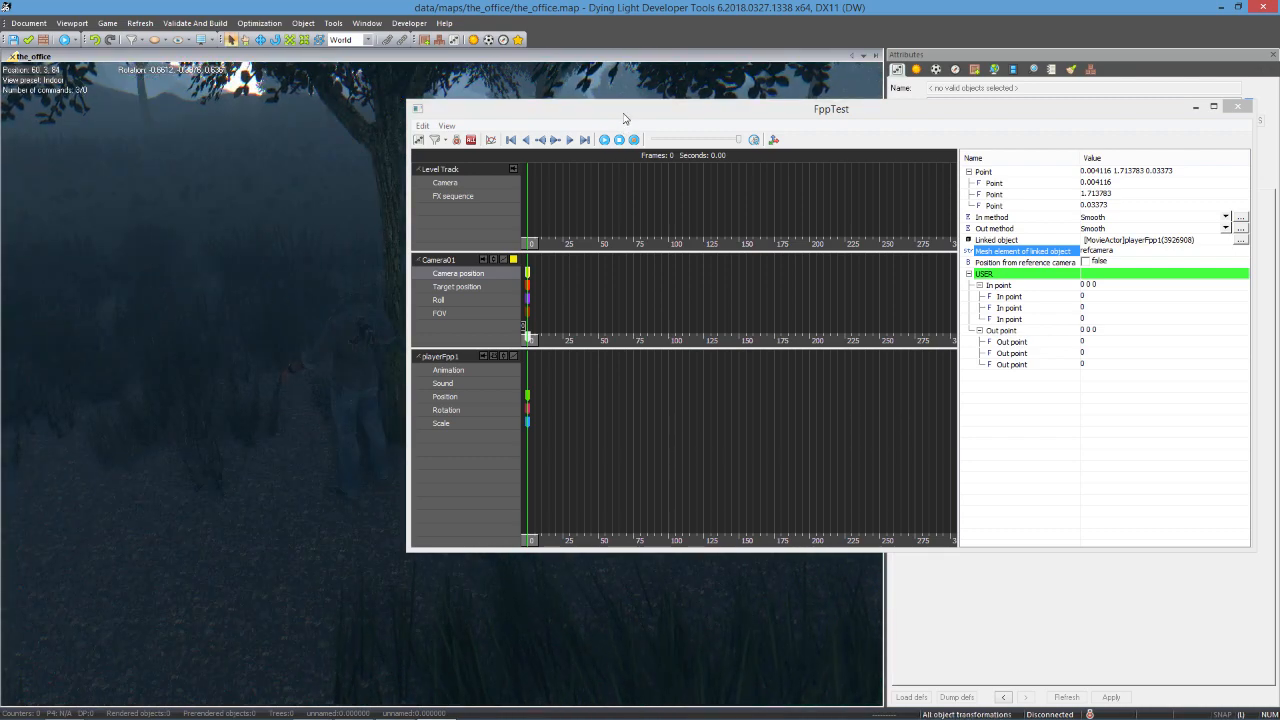
left_click_drag(624, 114, 773, 127)
right_click_drag(351, 517, 440, 515)
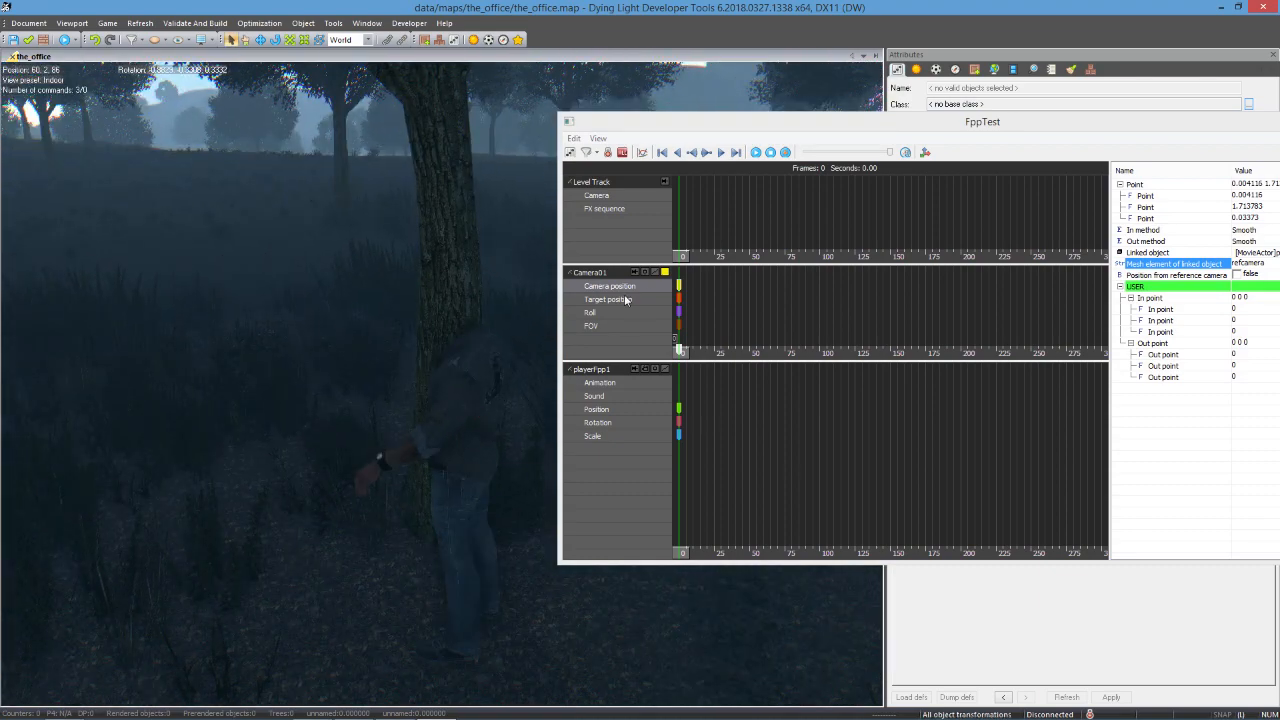
left_click(664, 182)
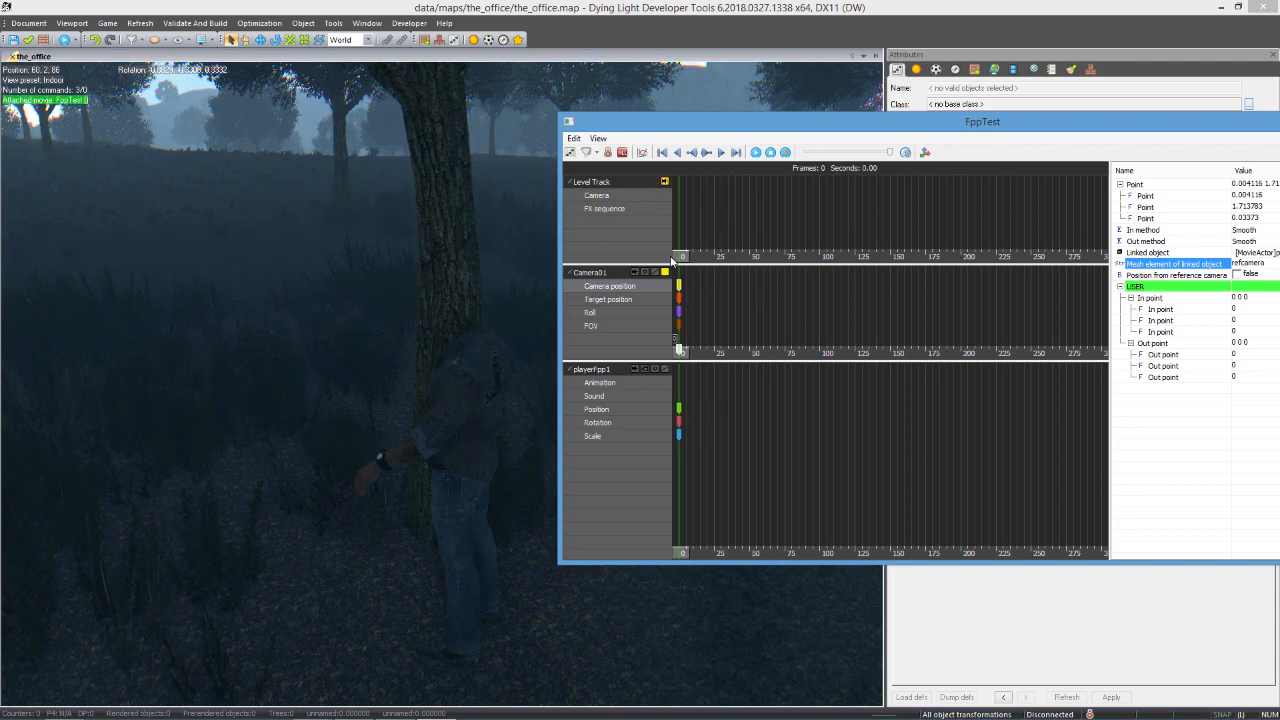
- Add a key to the Level Track's Camera row and move it to the start of the timeline
right_click(717, 187)
right_click(704, 196)
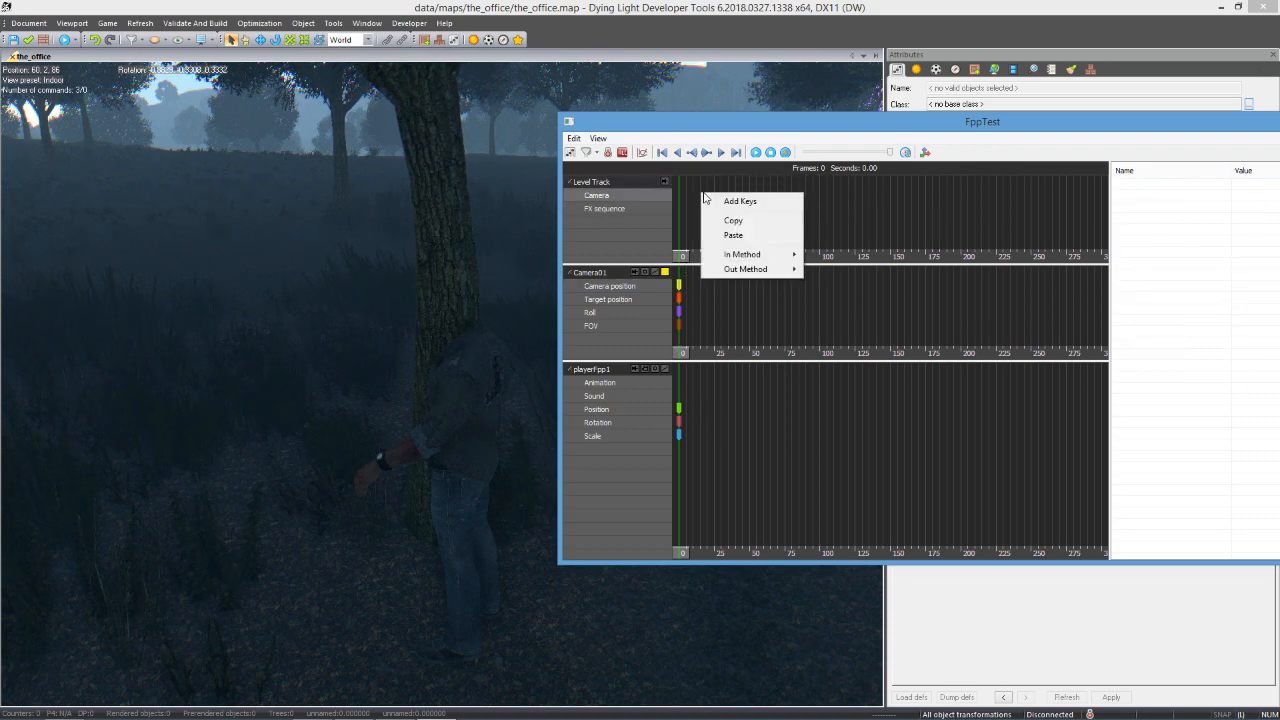
left_click(741, 201)
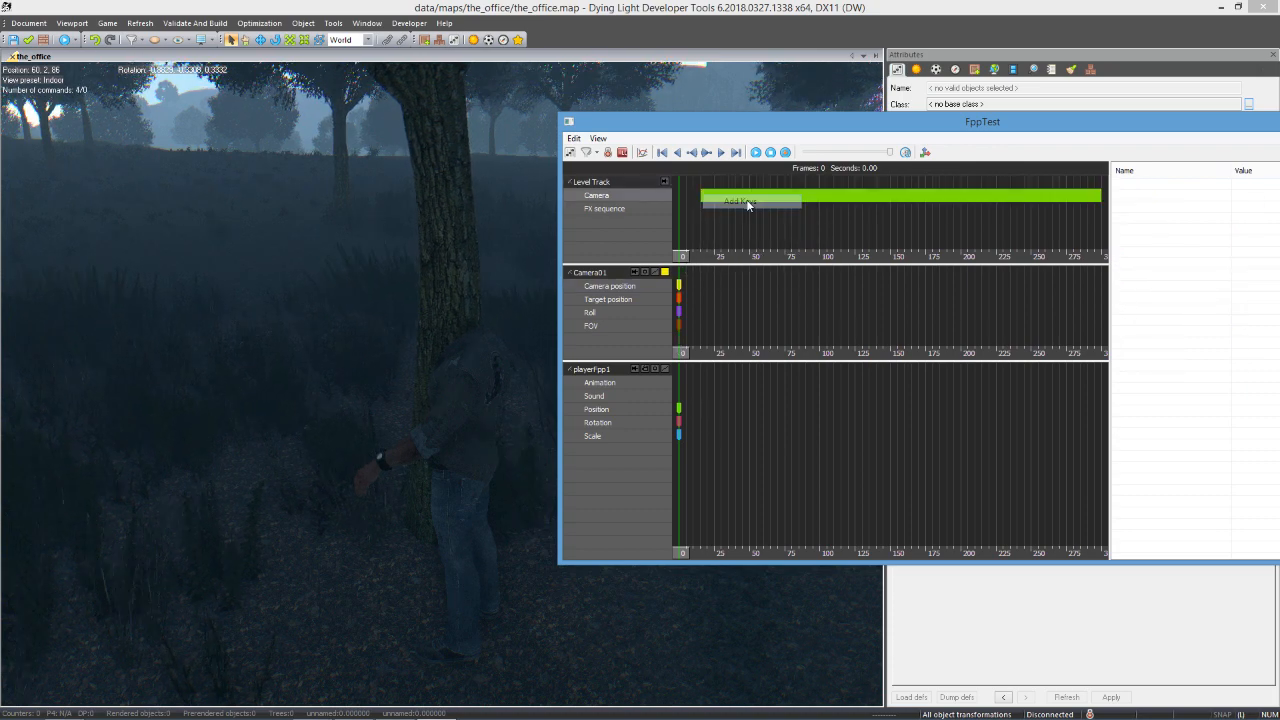
left_click_drag(776, 200, 759, 206)
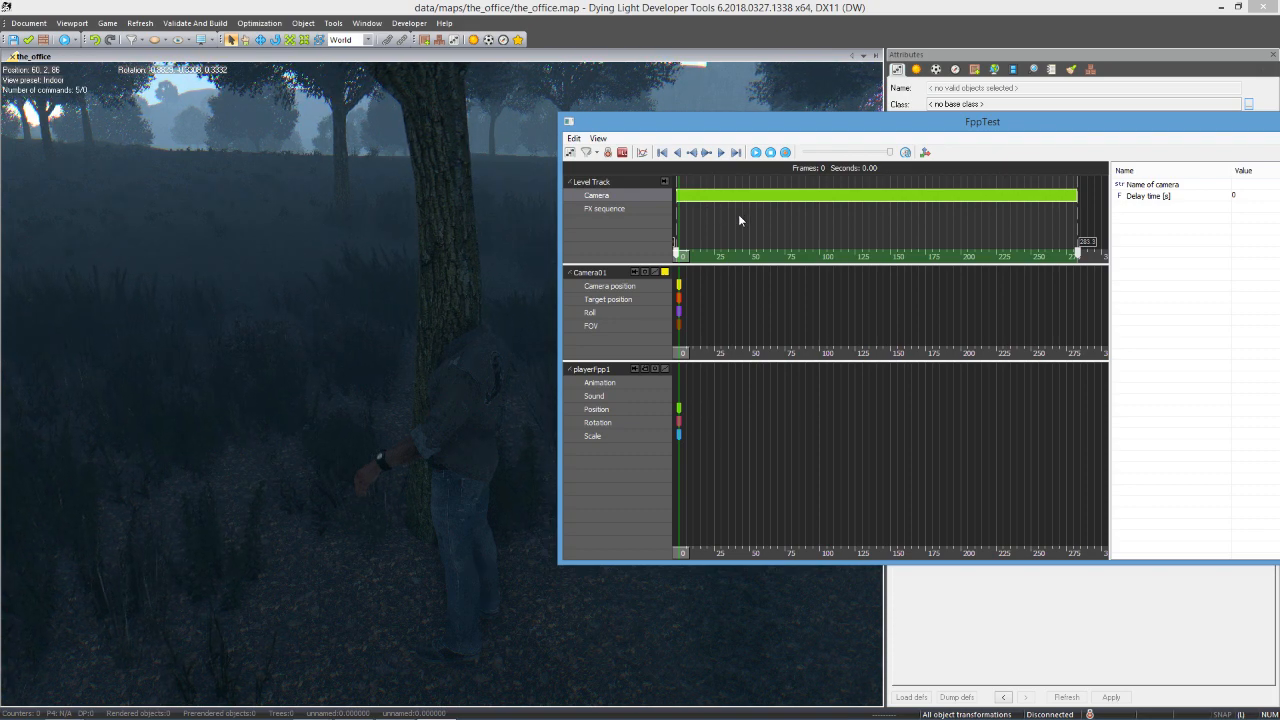
- Fine-tune the Level Track camera key's position so that it starts at about frame -1.4
key("alt")
scroll(718, 215, "down", 3)
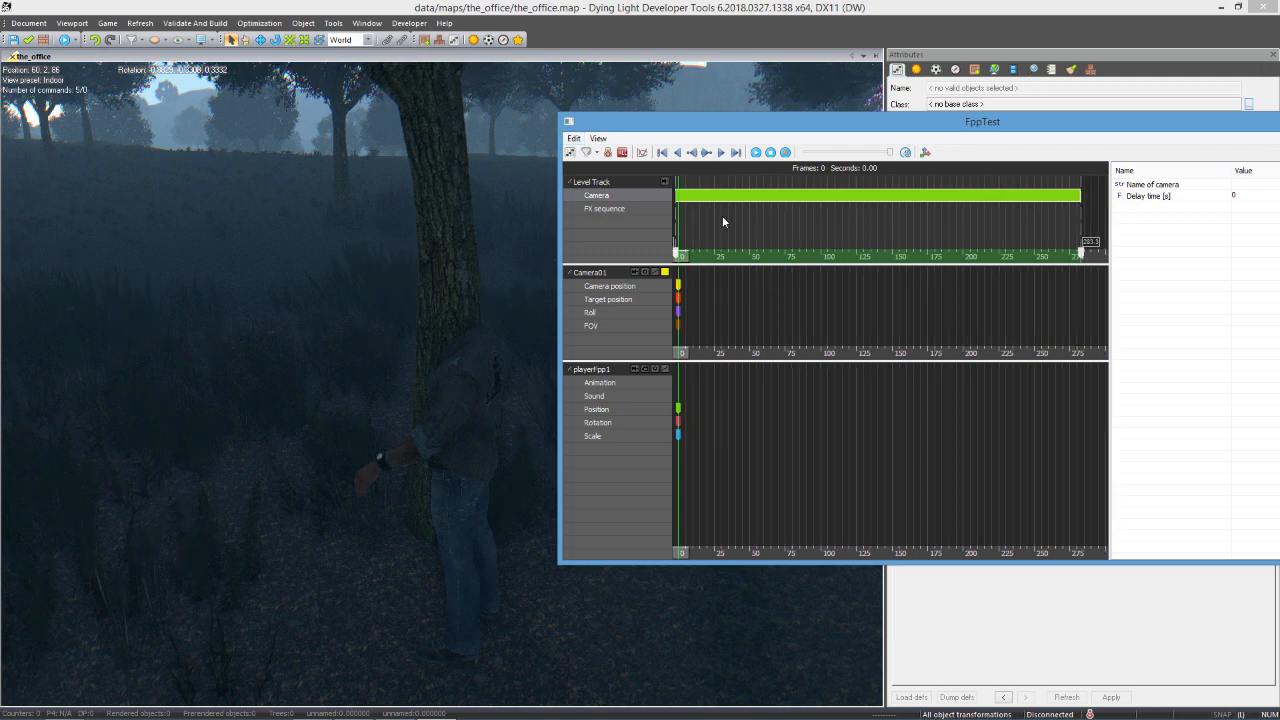
scroll(714, 222, "up", 3)
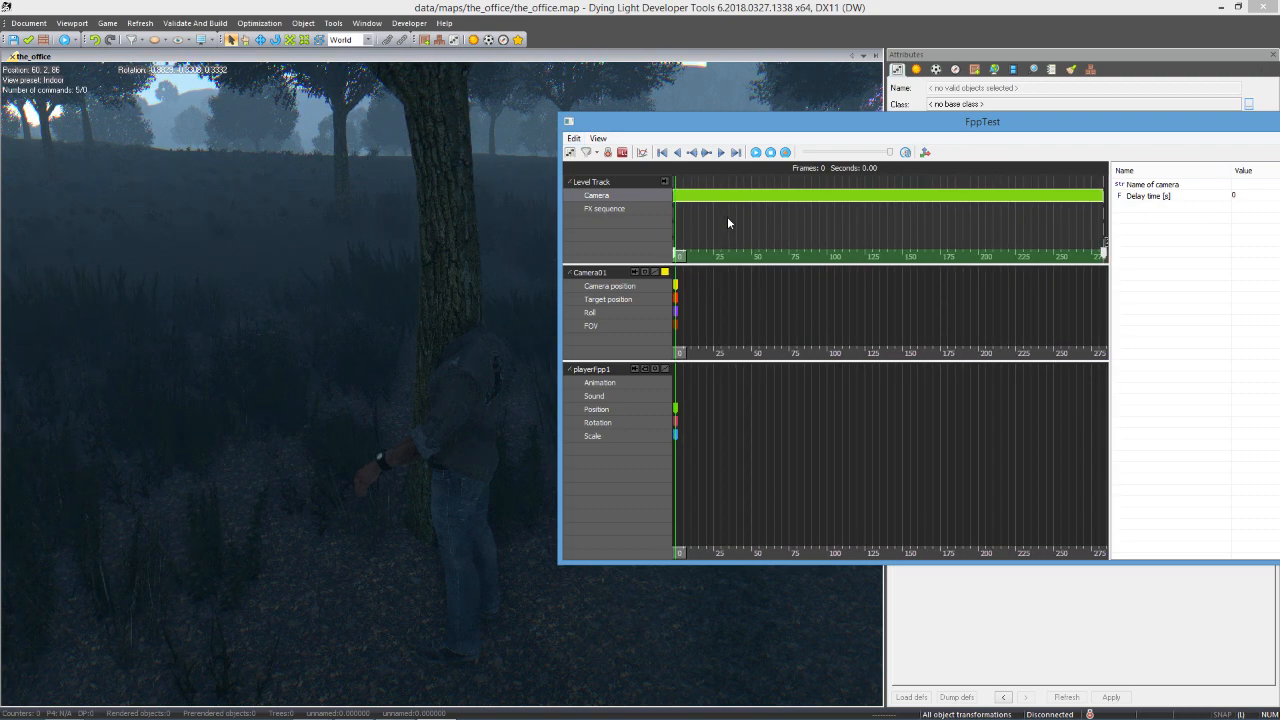
scroll(720, 225, "up", 1)
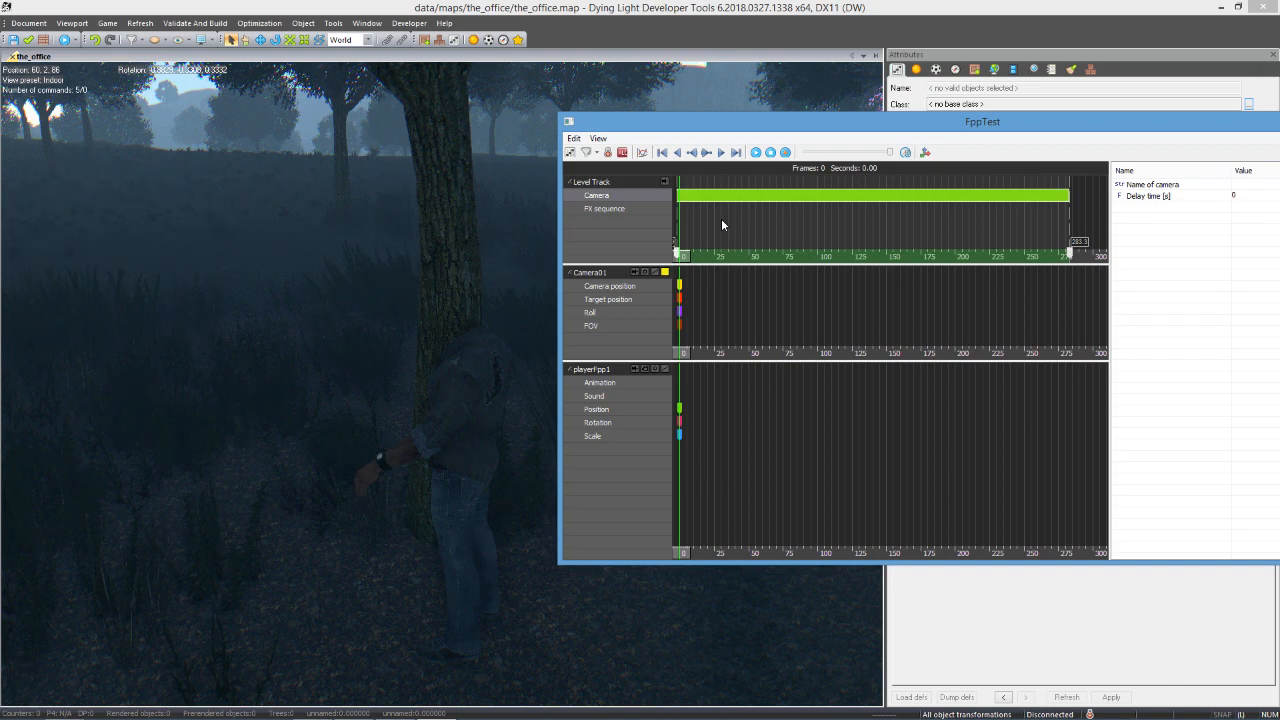
left_click_drag(721, 218, 762, 217)
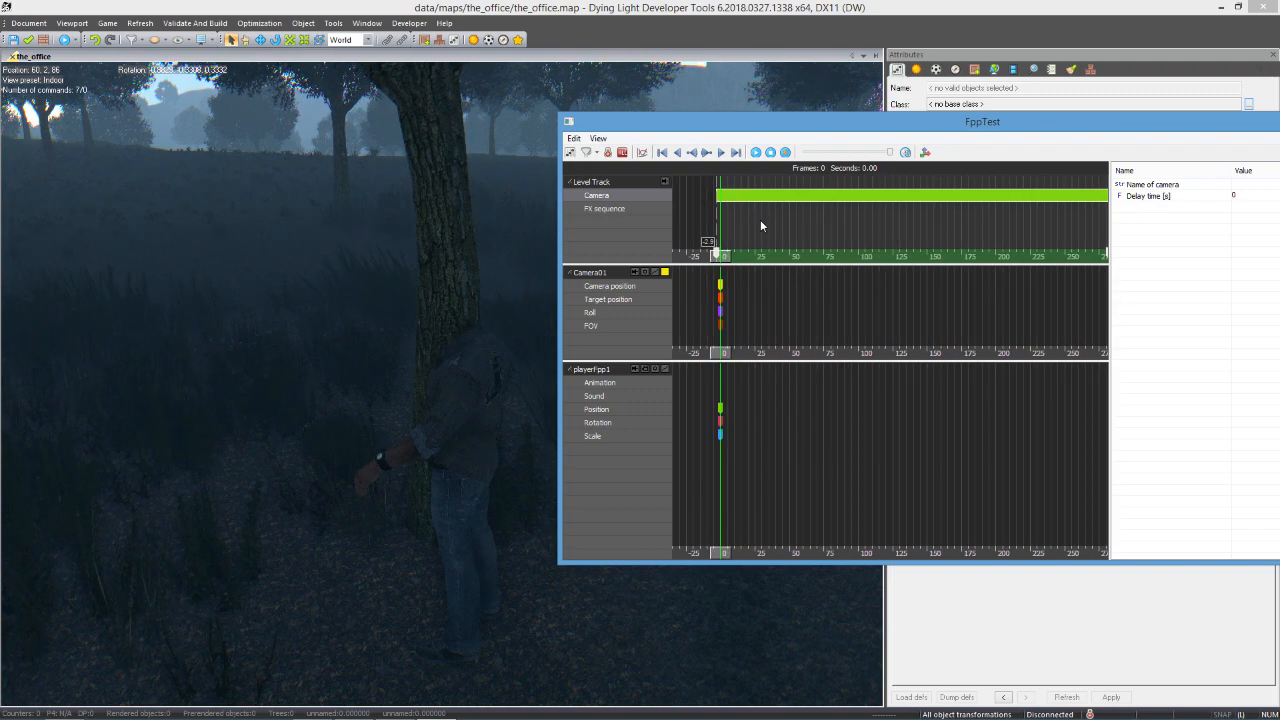
right_click_drag(760, 219, 839, 216)
left_click_drag(748, 231, 817, 234)
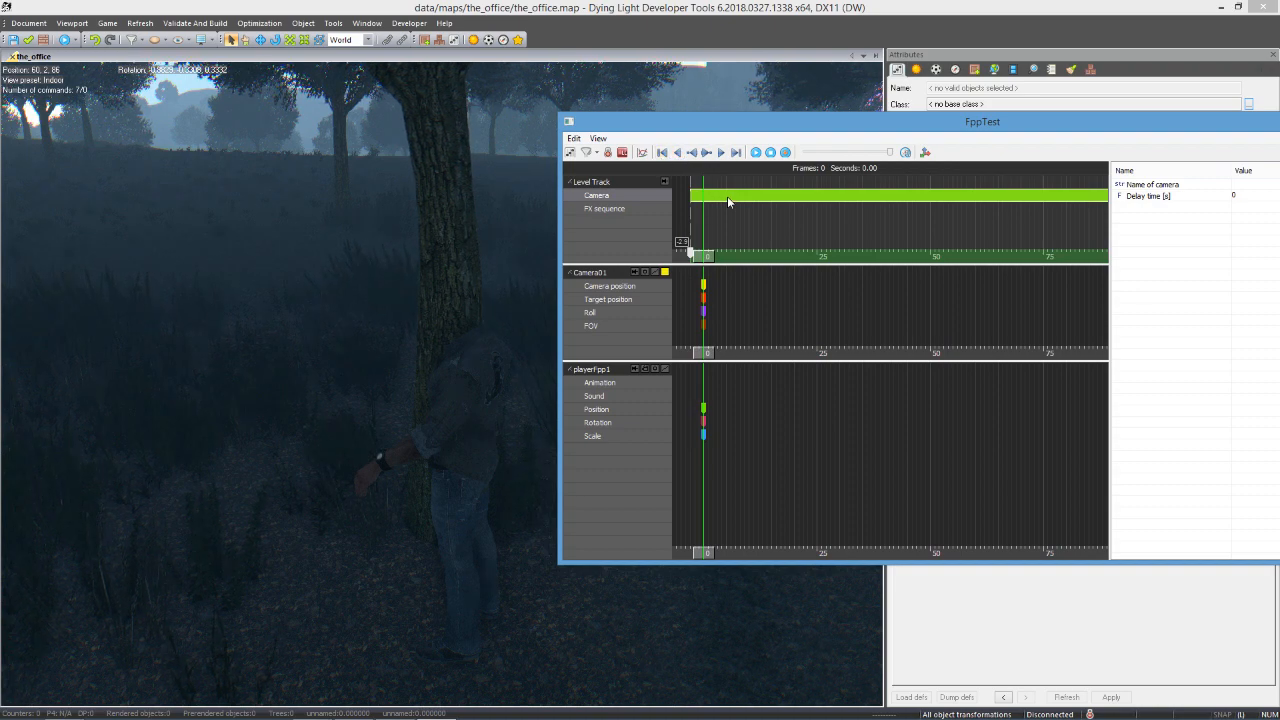
left_click_drag(727, 196, 736, 198)
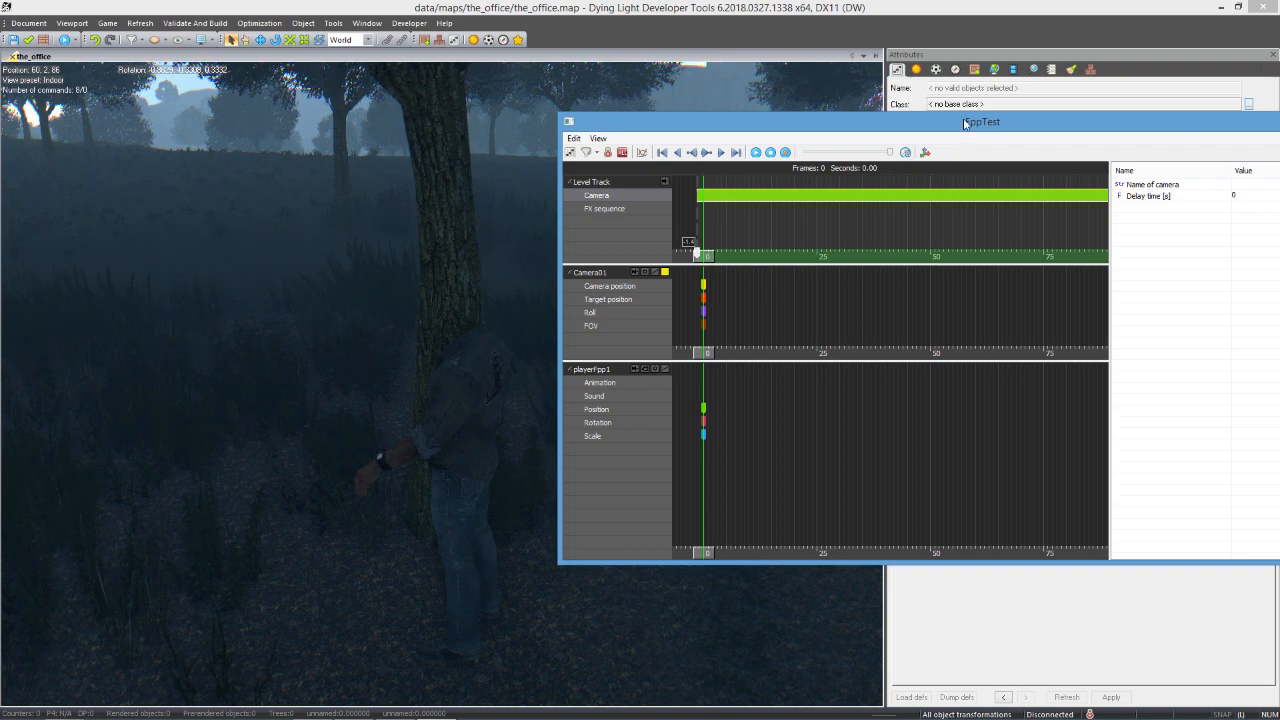
- Set the Level Track camera key's camera name to Camera01
left_click_drag(966, 124, 824, 111)
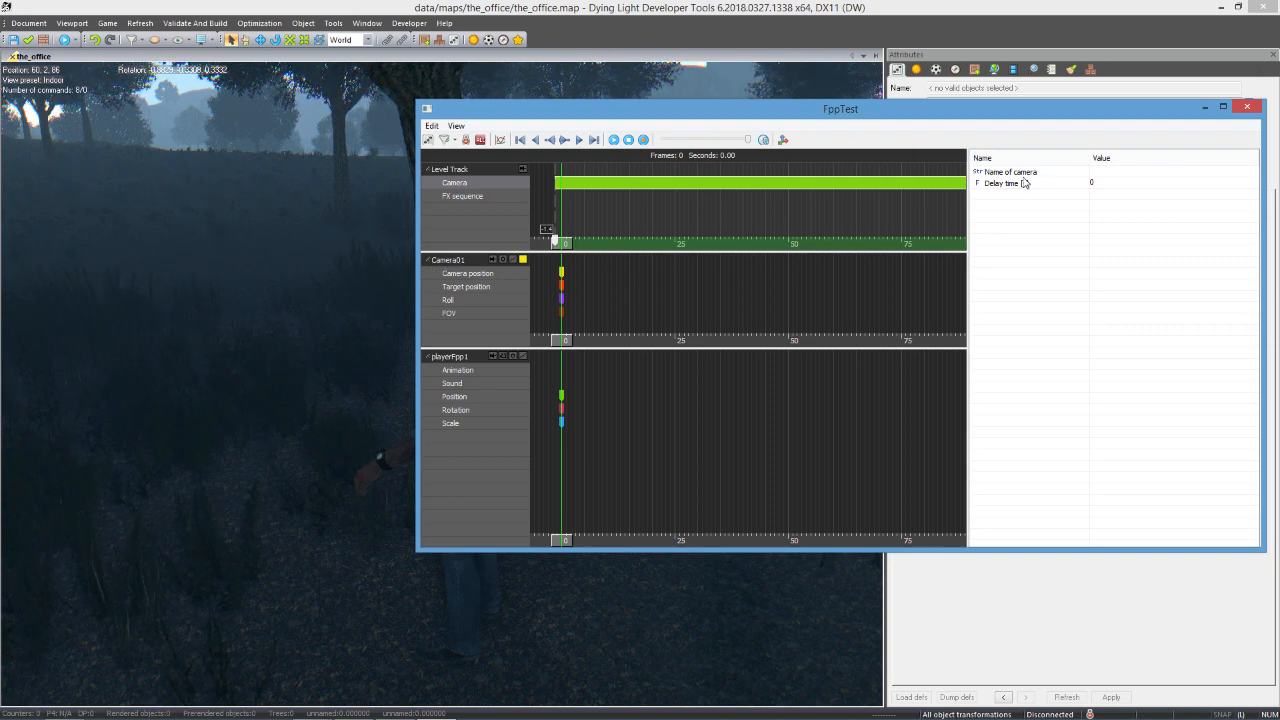
left_click(1112, 171)
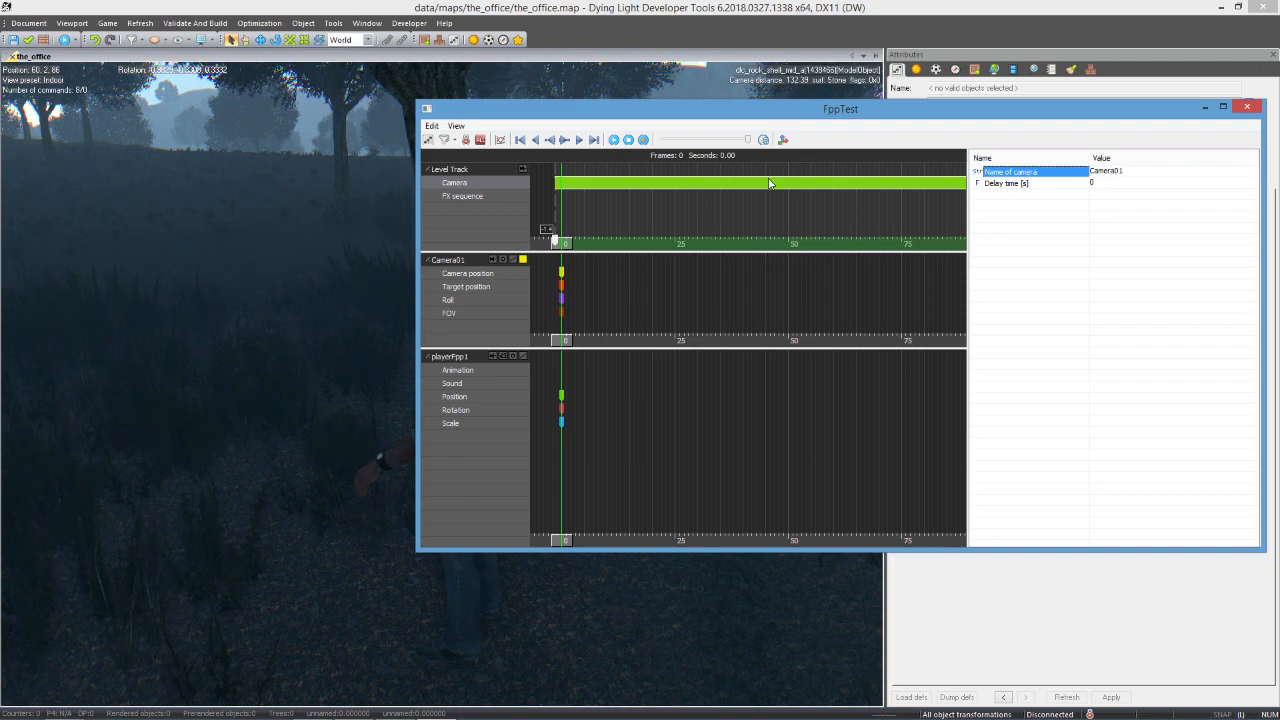
left_click(736, 188)
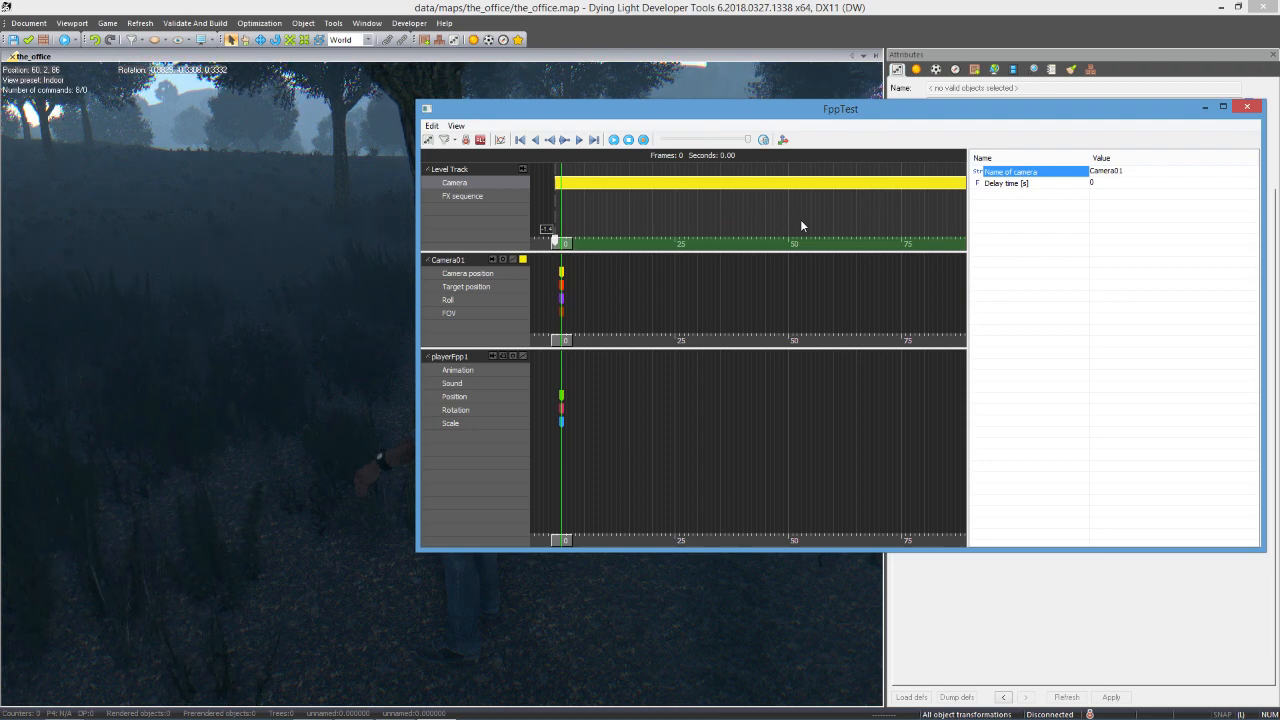
- Show the timeline in seconds and extend the end of the Level Track's Camera01 key to about 9.98 s
scroll(795, 221, "down", 3)
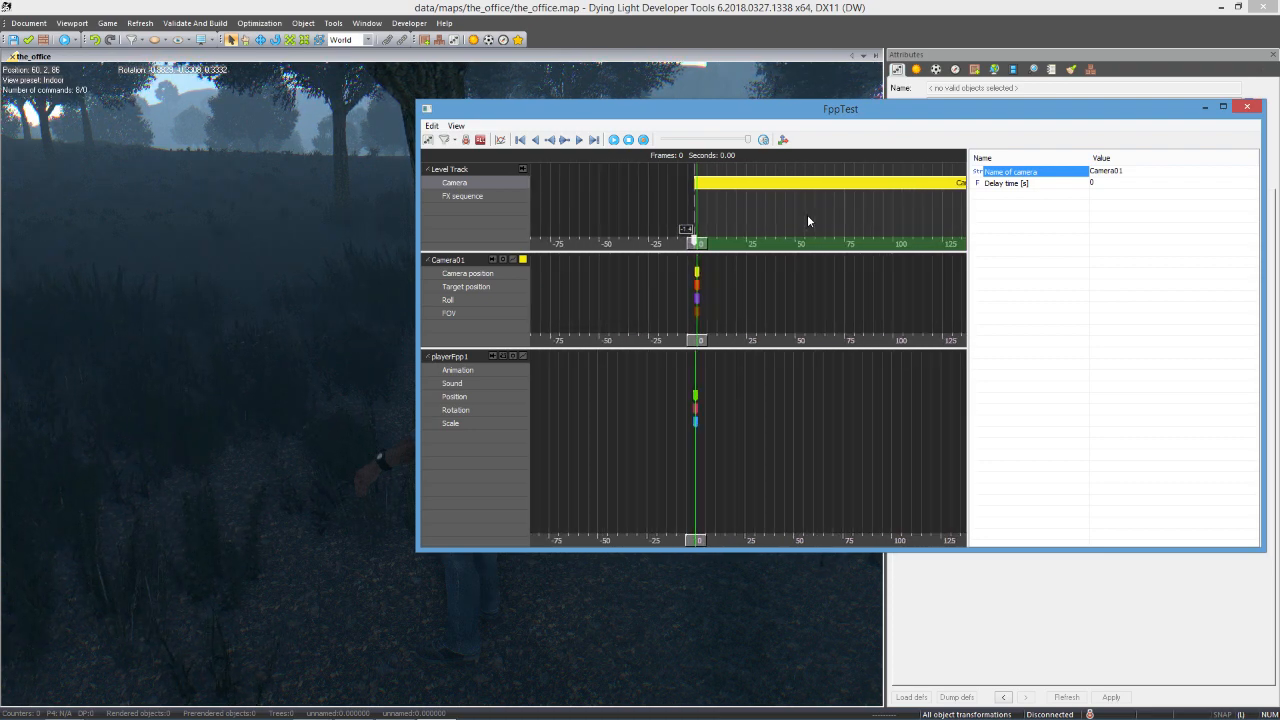
middle_click_drag(812, 217, 659, 215)
scroll(870, 213, "down", 3)
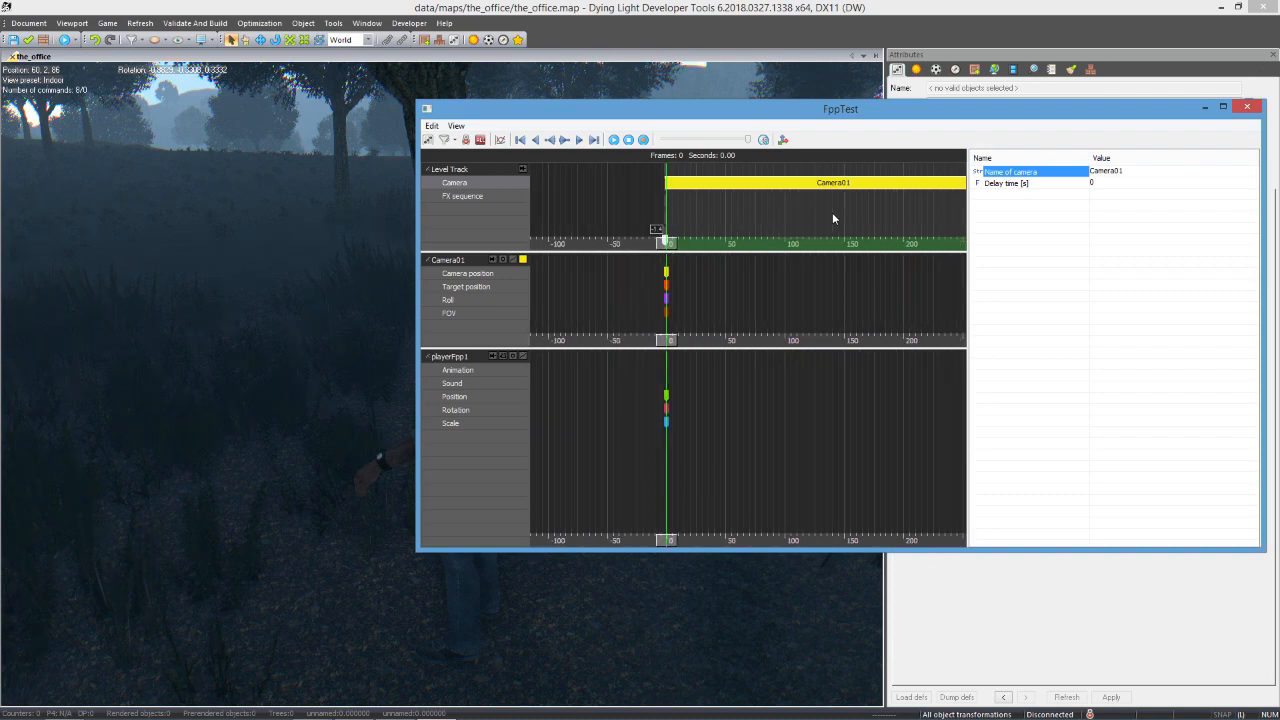
middle_click_drag(858, 211, 734, 212)
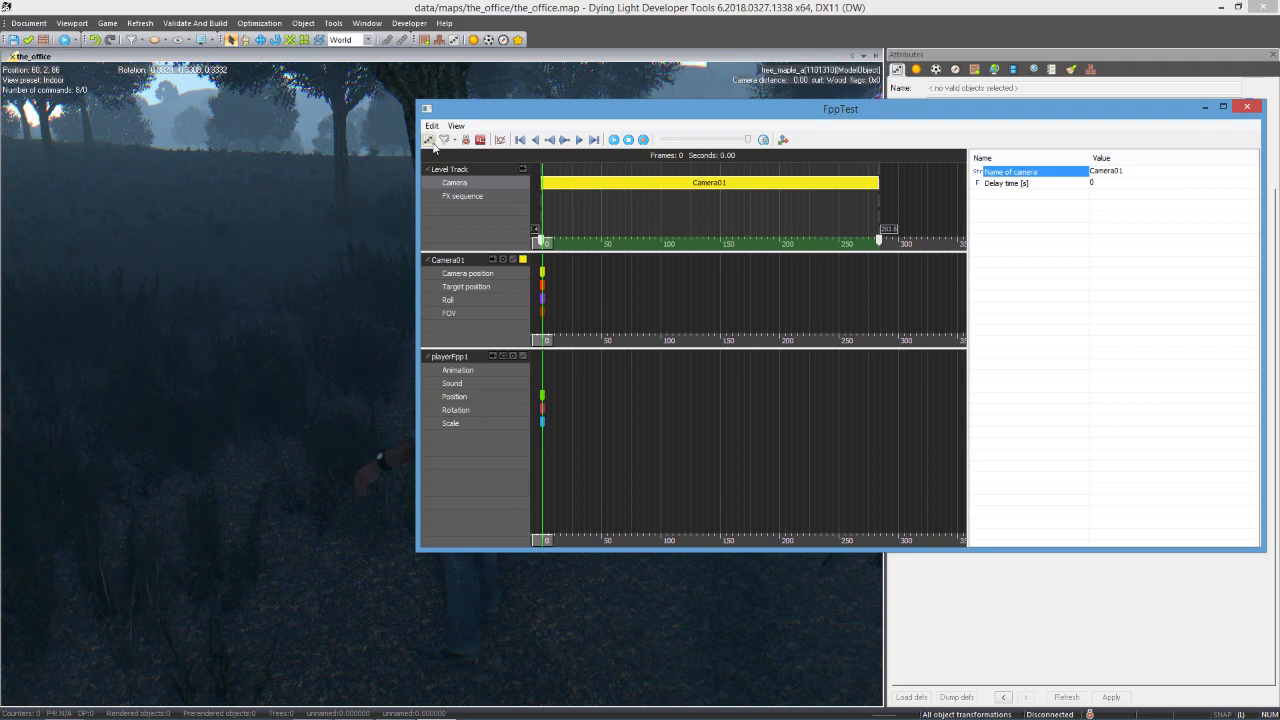
left_click(689, 215)
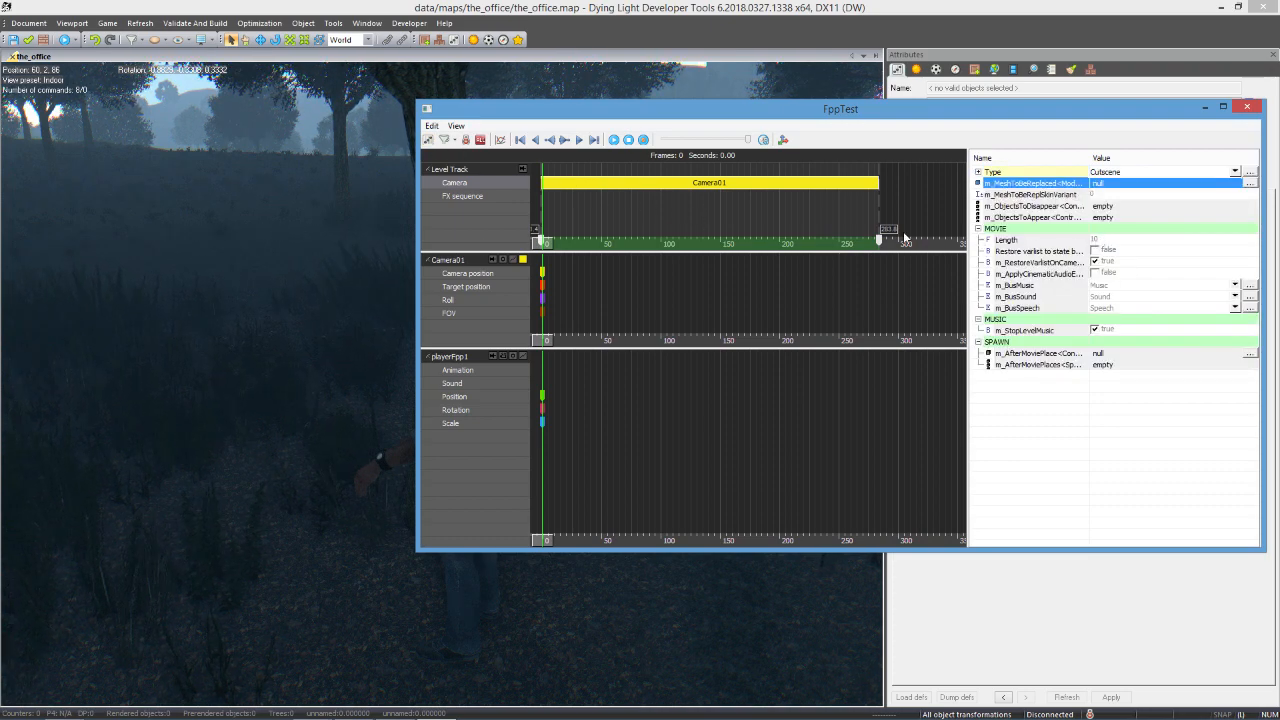
left_click(456, 126)
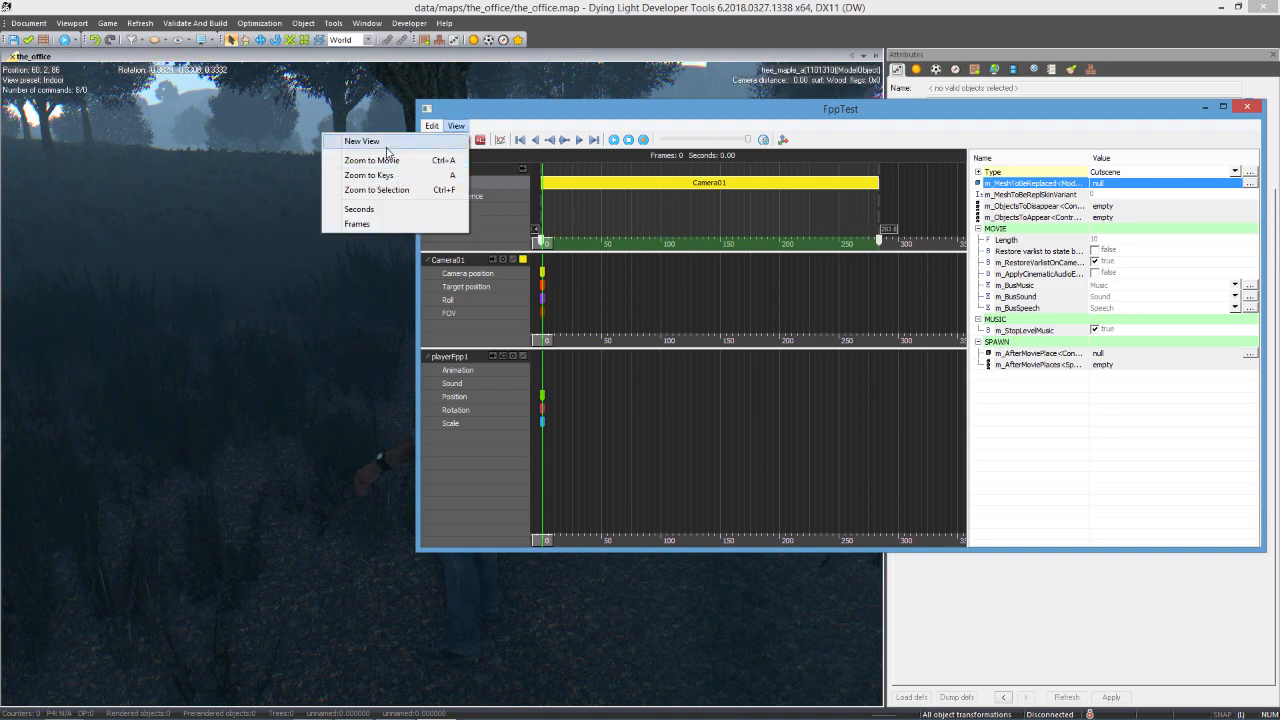
left_click(385, 209)
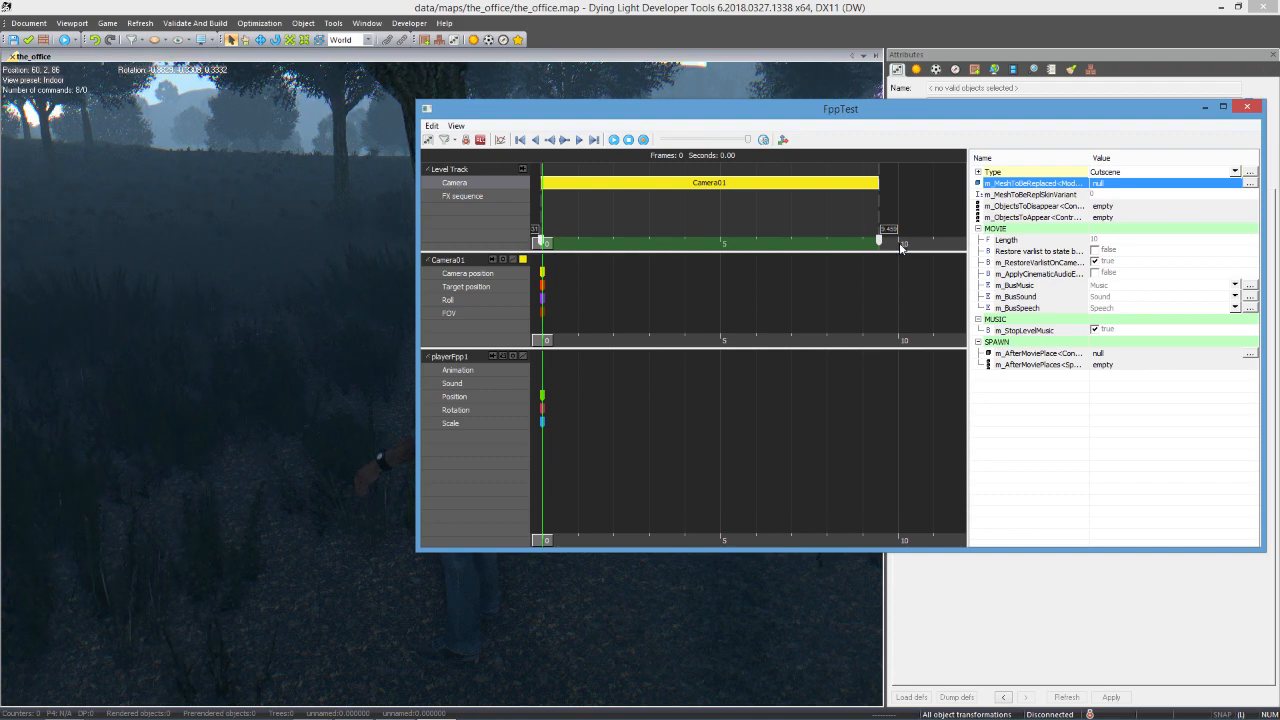
left_click_drag(881, 243, 898, 246)
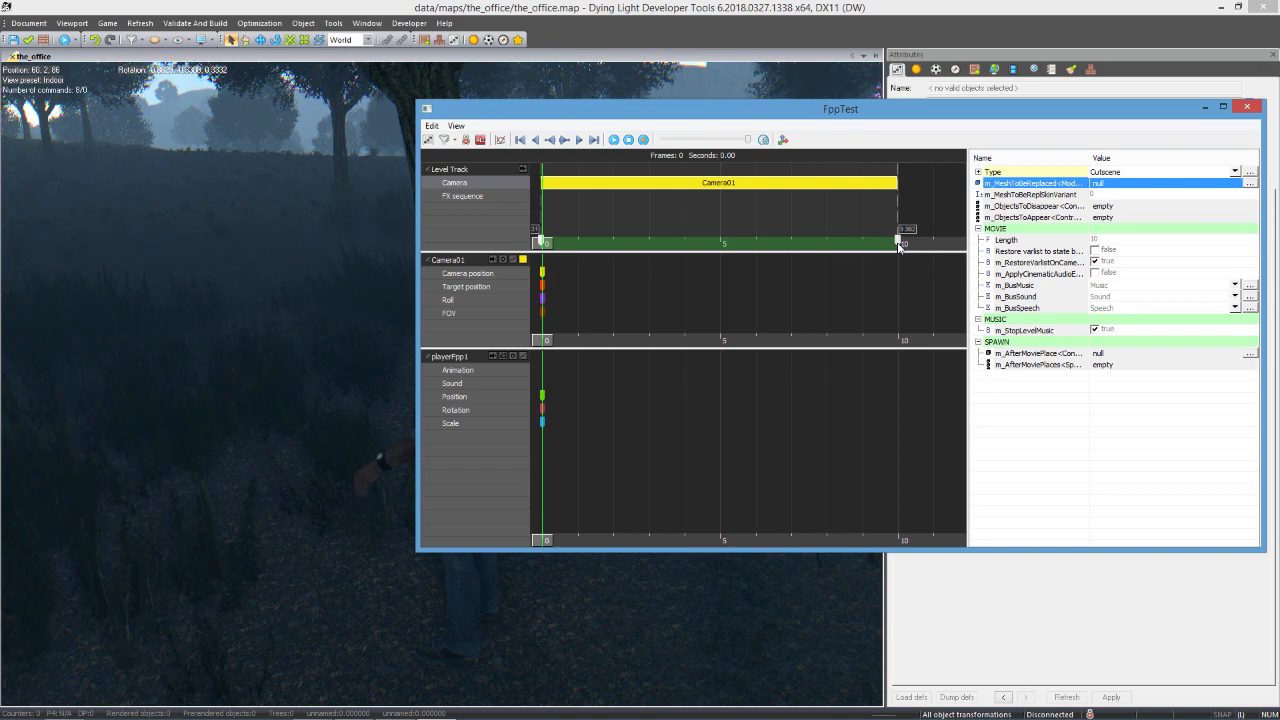
left_click(898, 246)
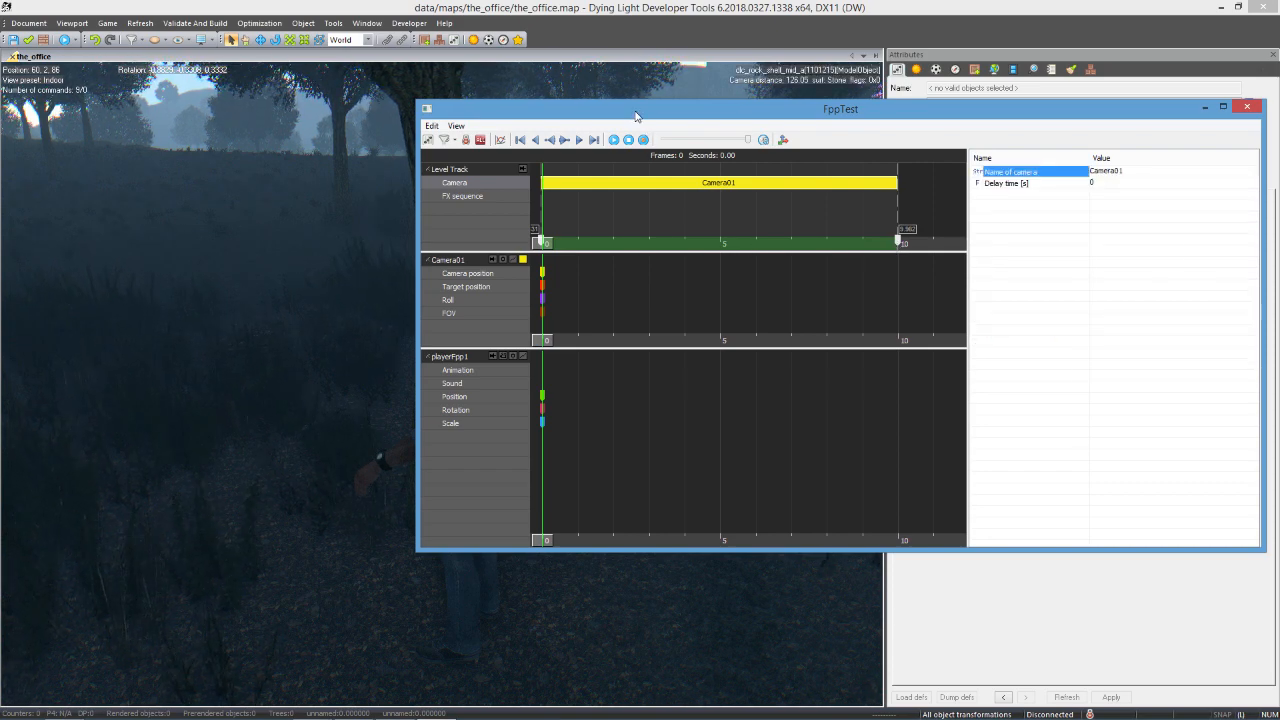
- Uncover the scene view and preview the FppTest movie through the Level Track's Camera01
left_click_drag(638, 114, 975, 122)
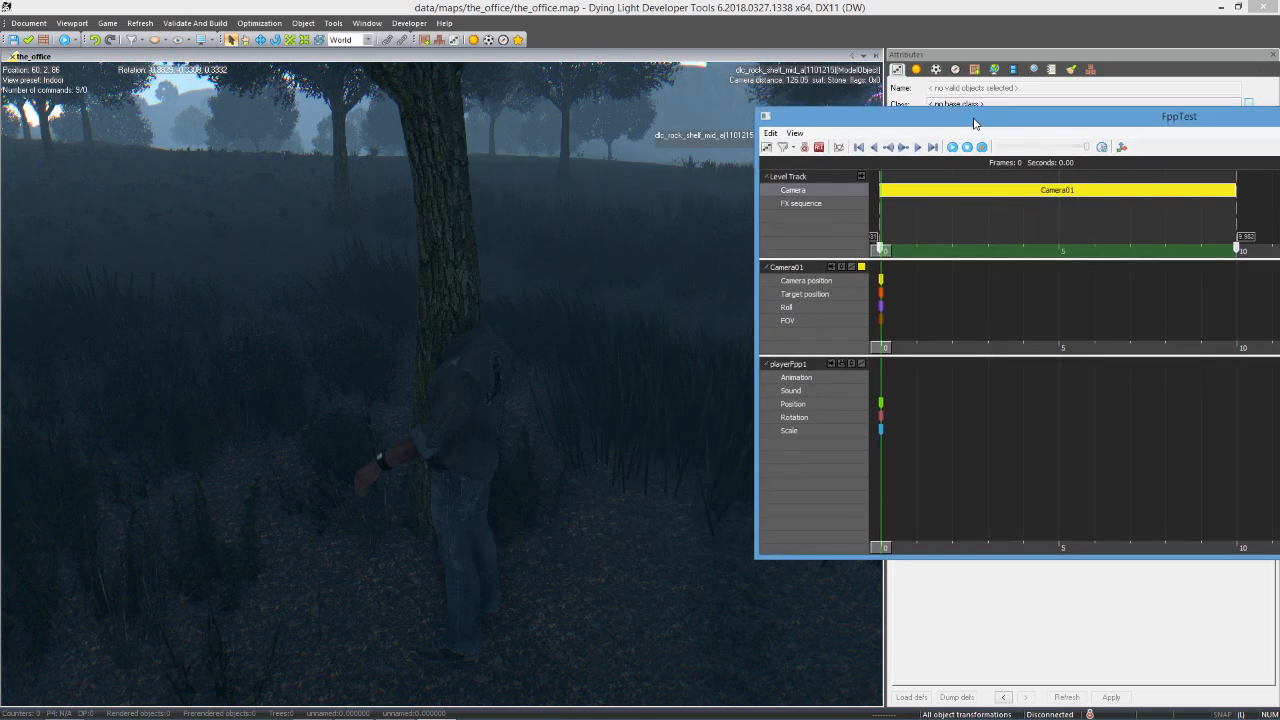
left_click(861, 176)
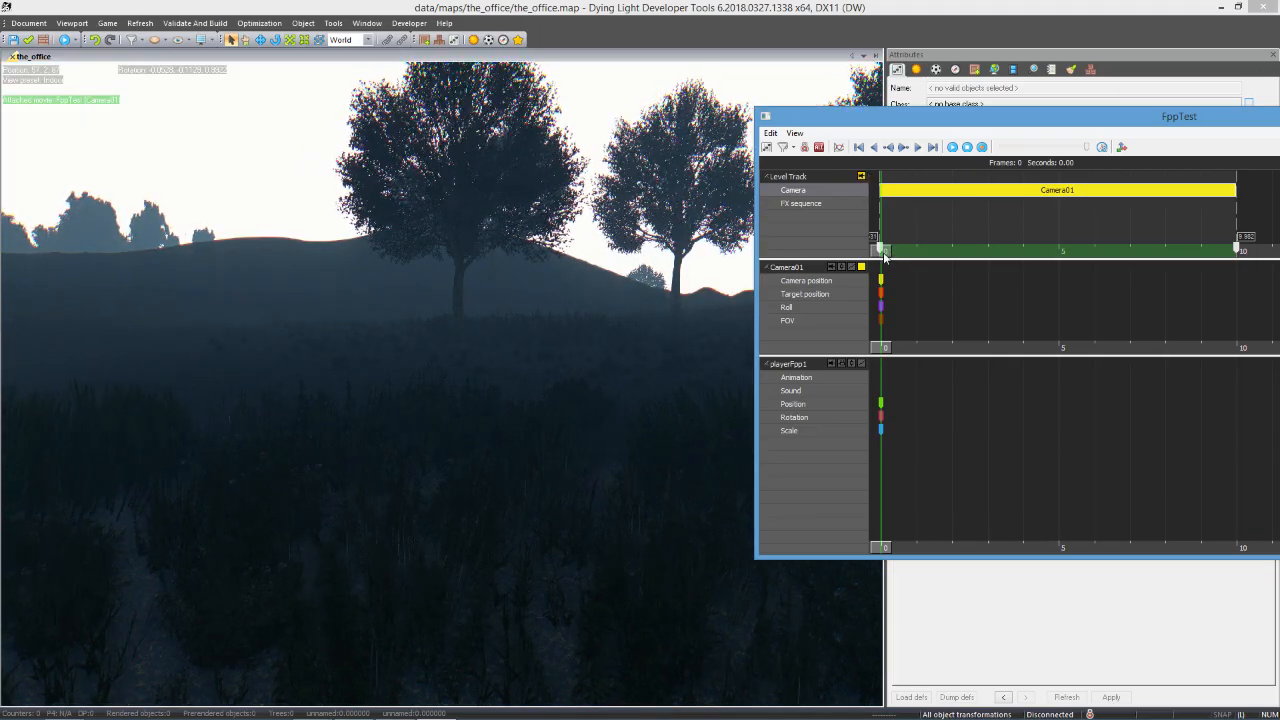
- Leave the movie camera preview, look over the scene around the player, and return to the Level Track camera view
left_click(861, 176)
left_click_drag(537, 323, 600, 360)
left_click(496, 360)
middle_click_drag(474, 420, 565, 485)
scroll(586, 450, "up", 3)
scroll(565, 485, "up", 3)
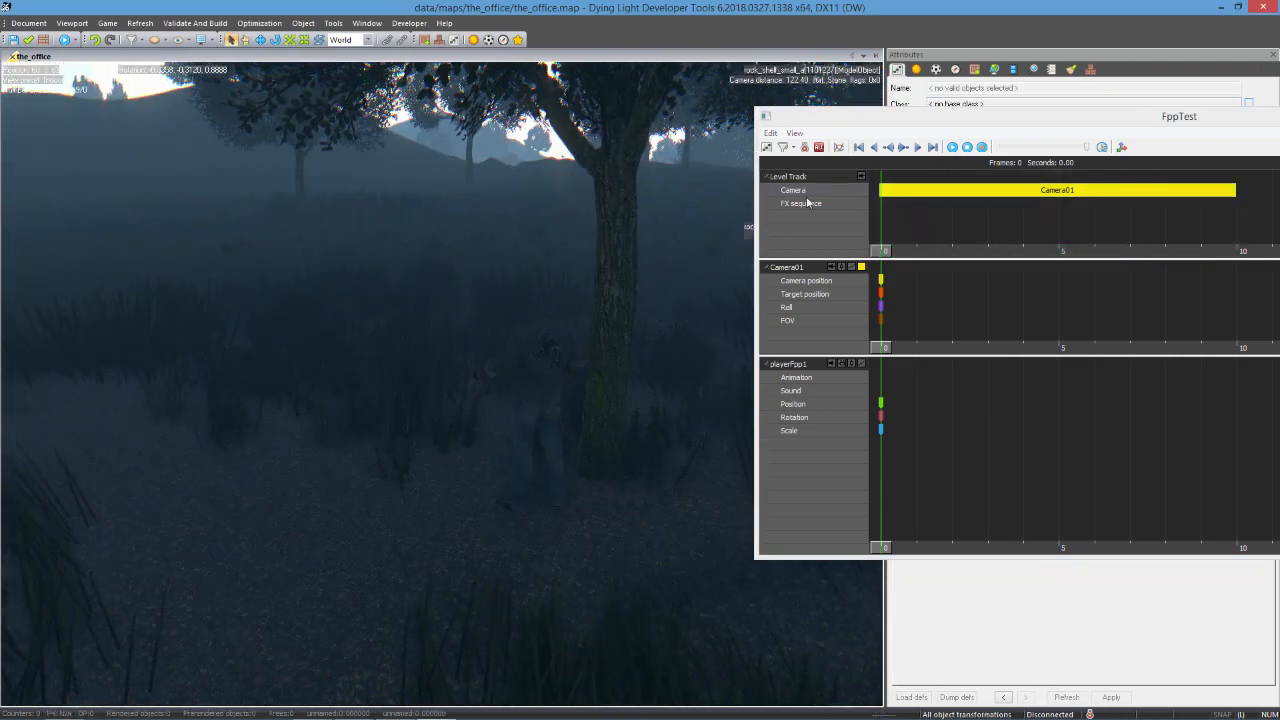
left_click(861, 176)
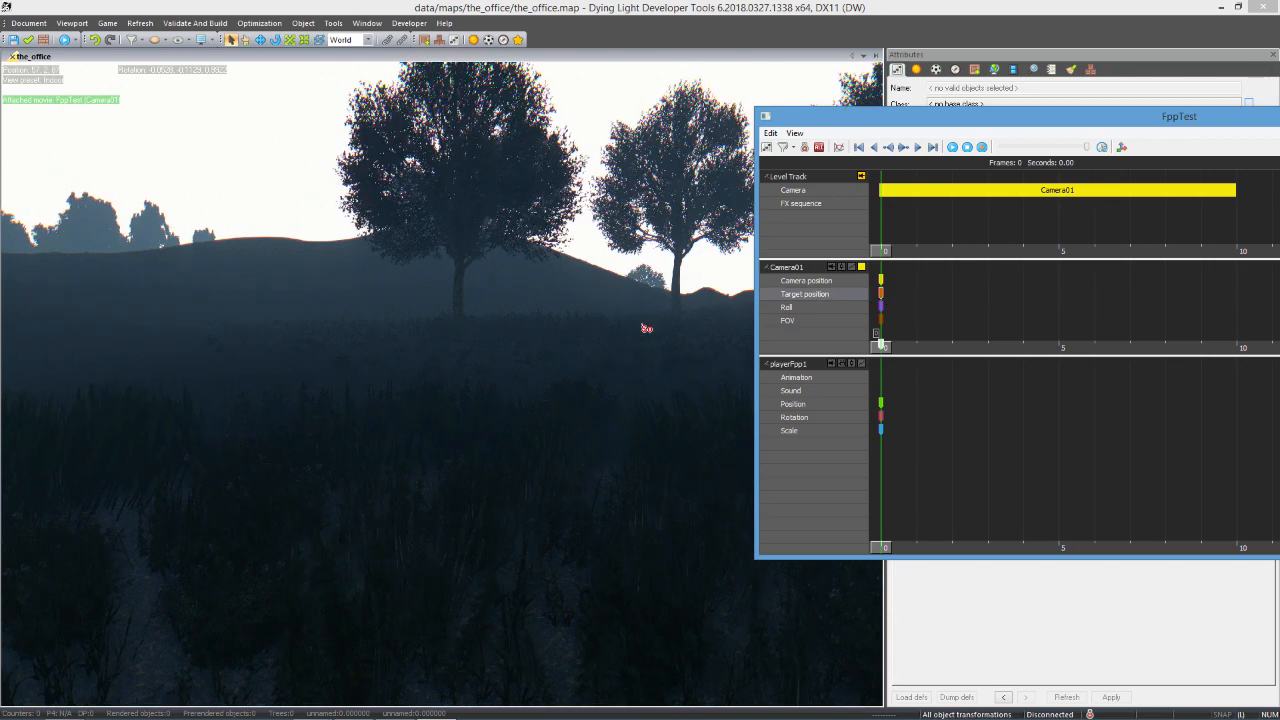
- Name the large tree in the middle of the camera view treeTarget
left_click(462, 290)
left_click(981, 88)
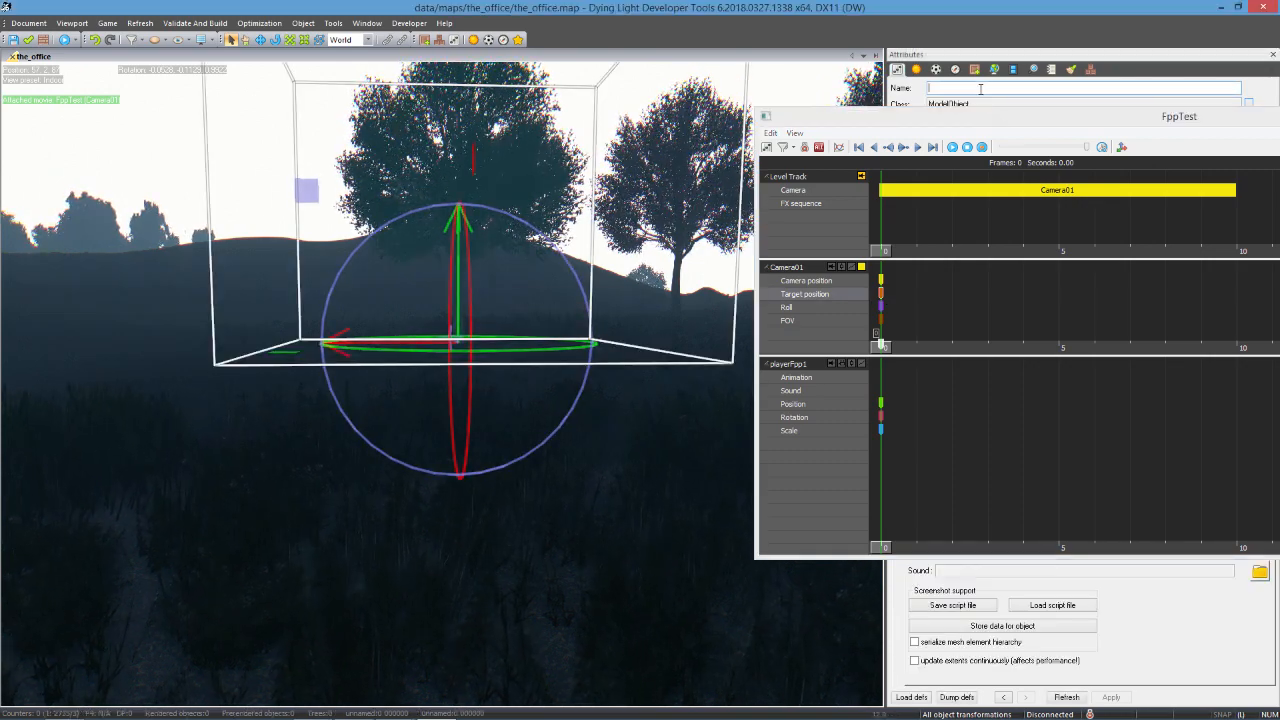
type("t")
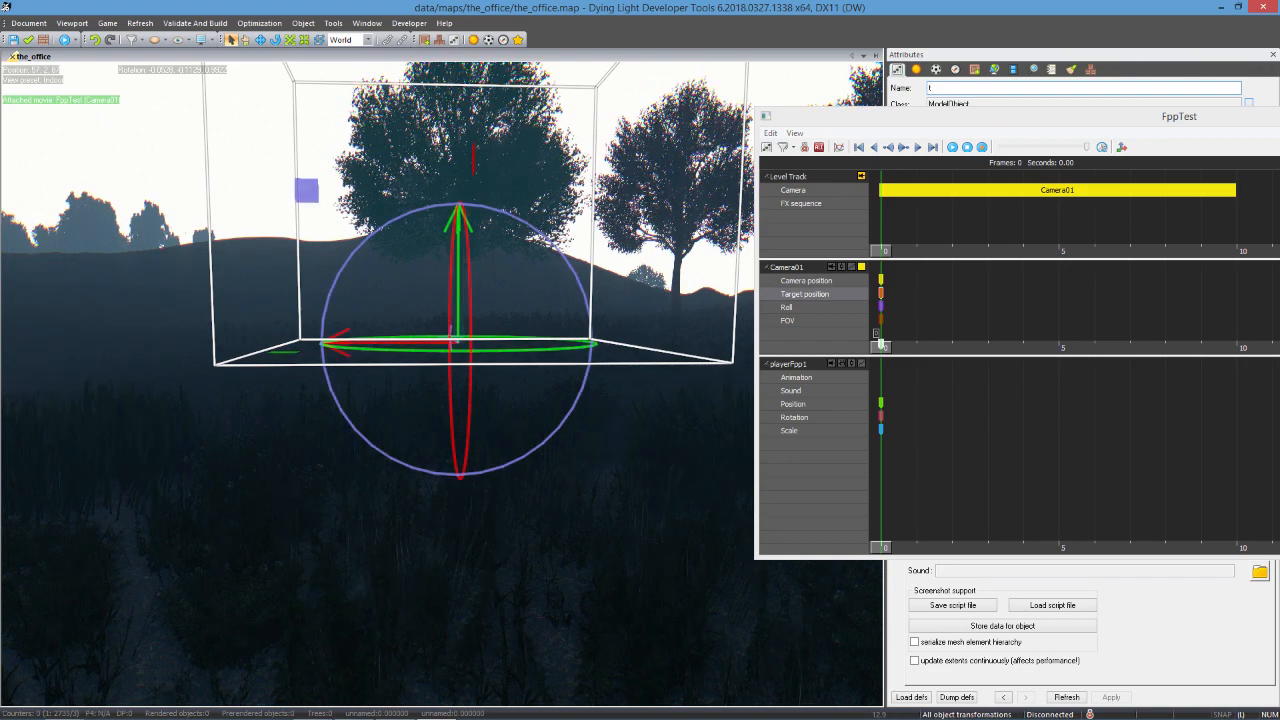
type("hree")
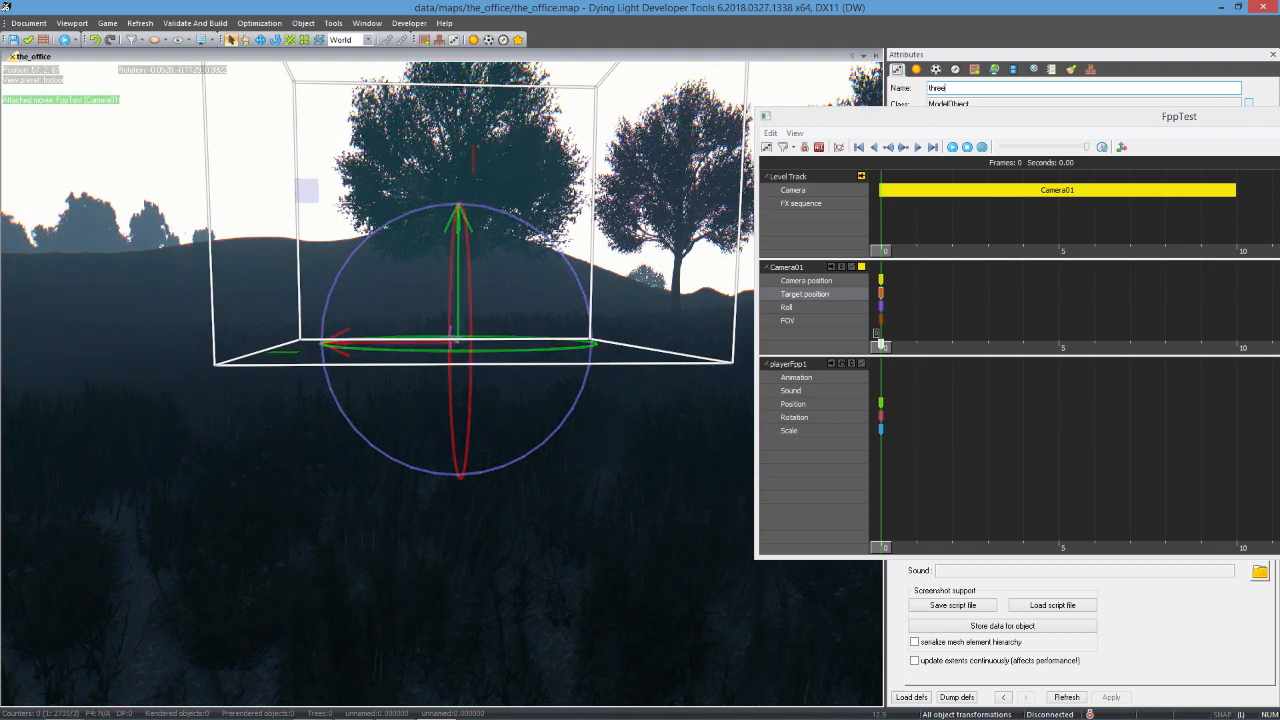
key("BackSpace")
key("BackSpace")
key("BackSpace")
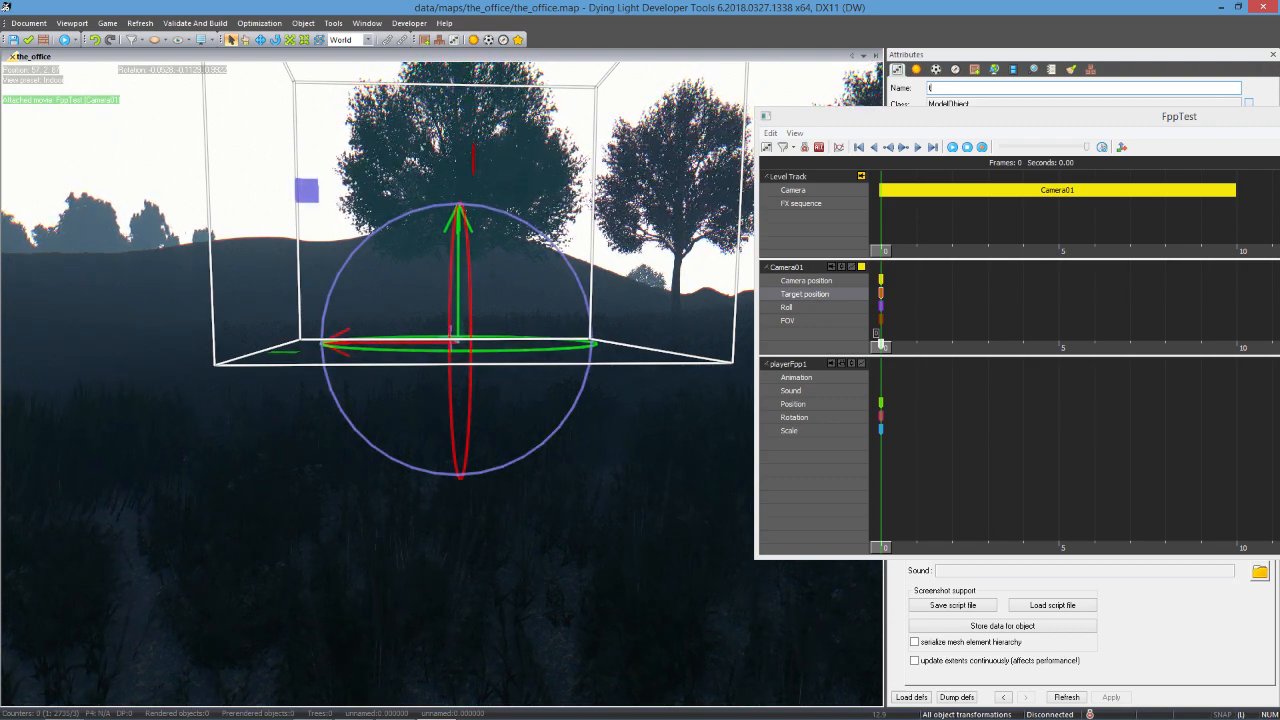
type("reeTarget")
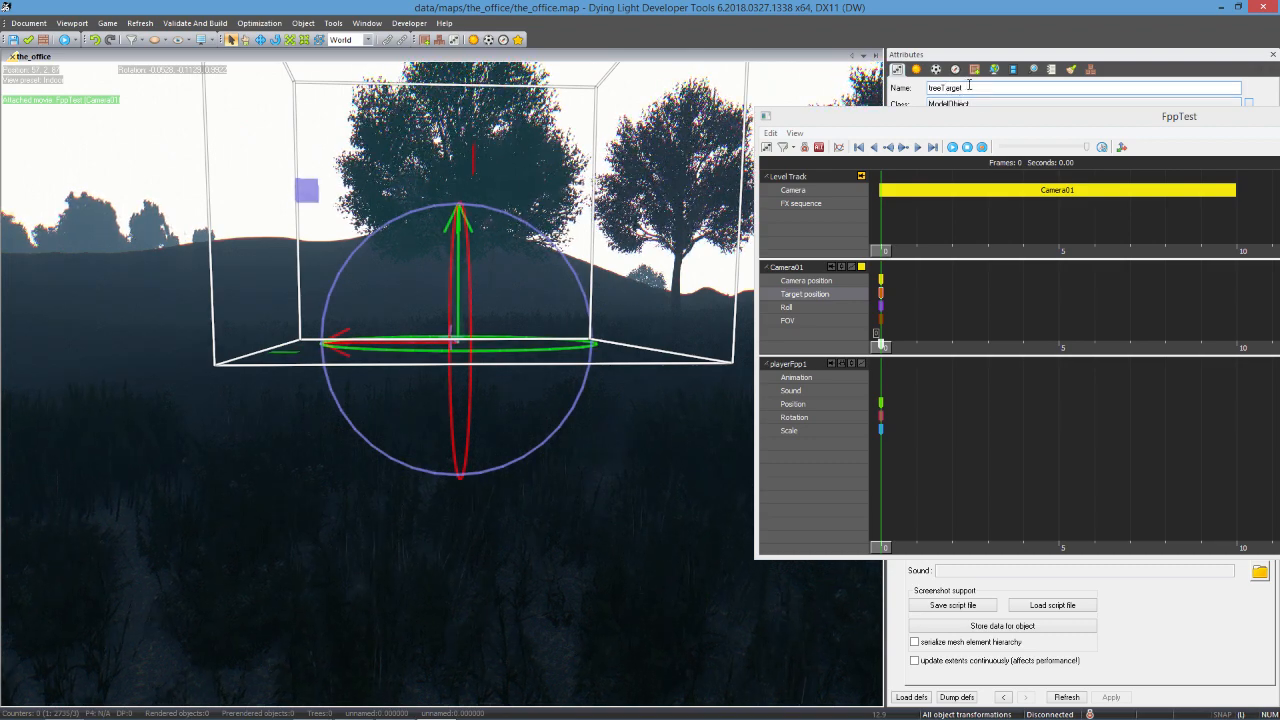
left_click_drag(968, 88, 929, 88)
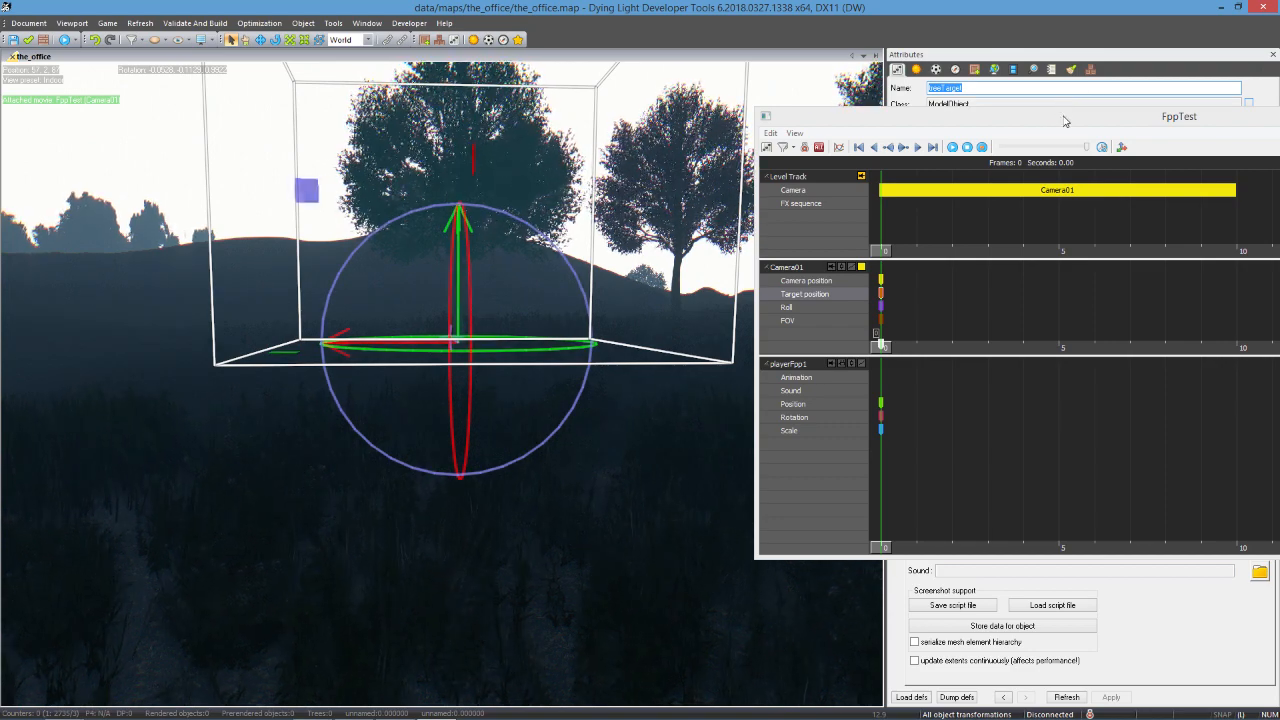
- Link Camera01's Target position key at frame 0 to the treeTarget object
left_click_drag(1064, 120, 564, 189)
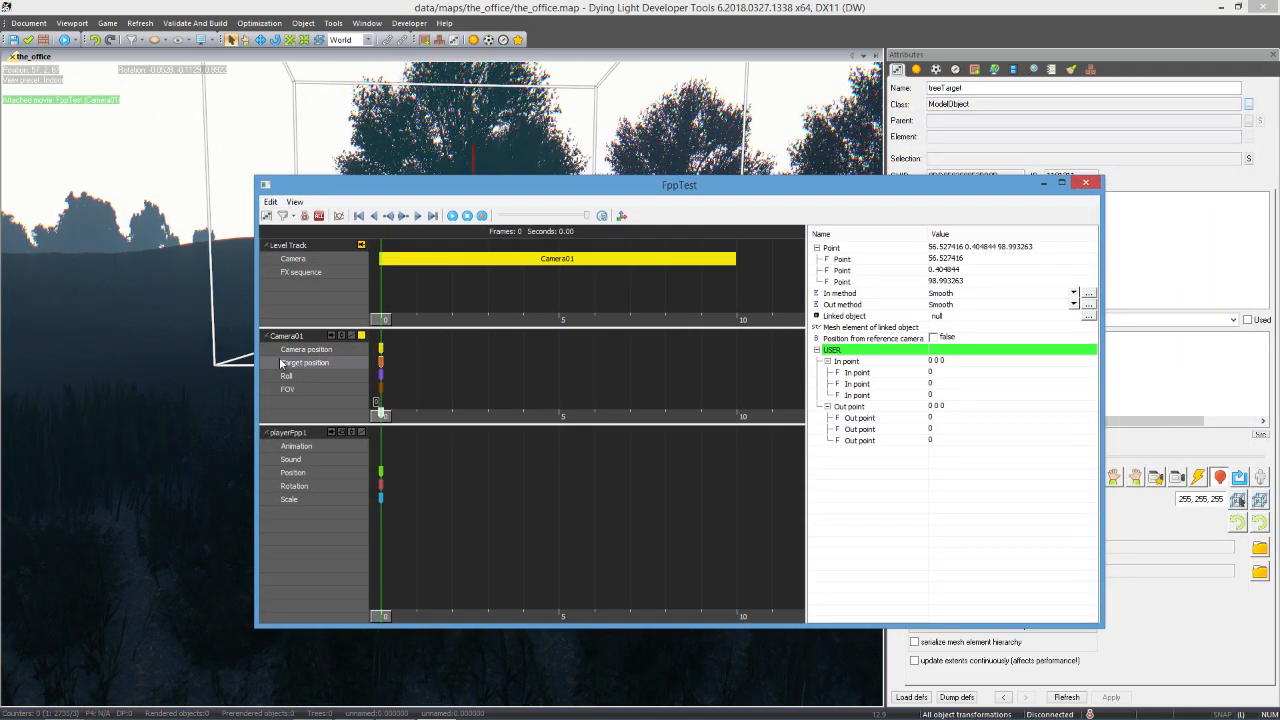
left_click(382, 363)
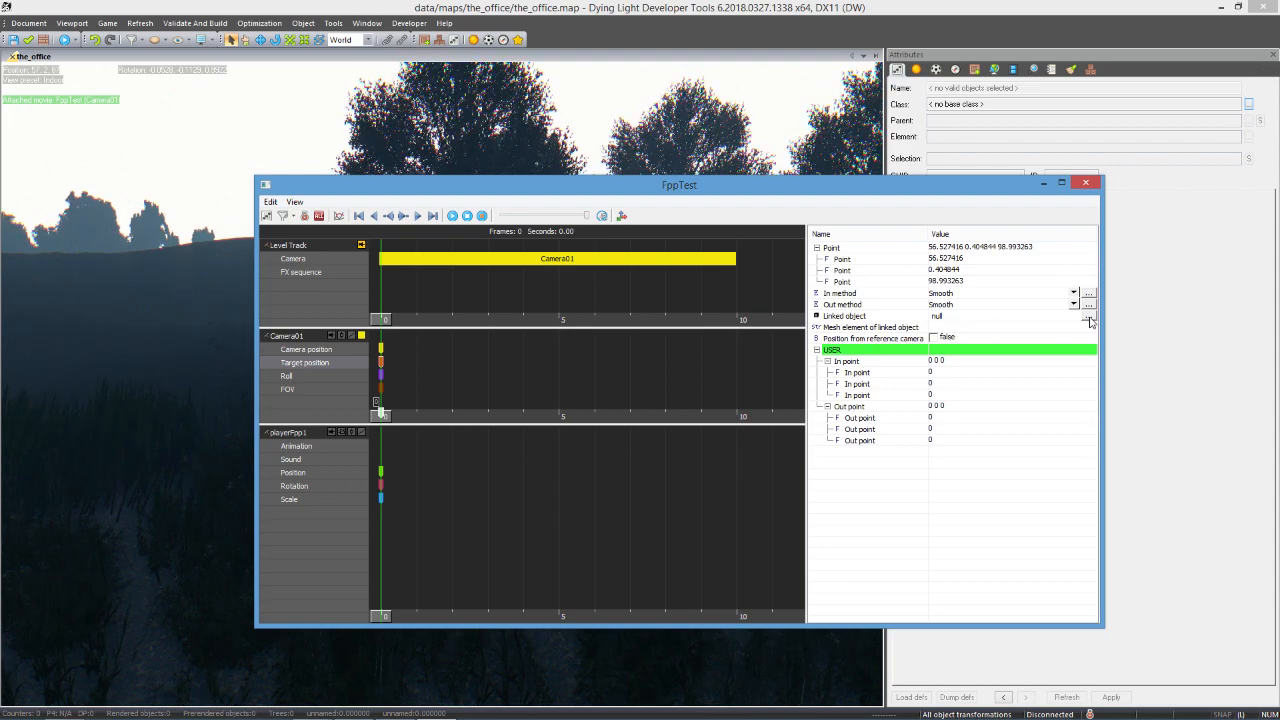
left_click(1088, 317)
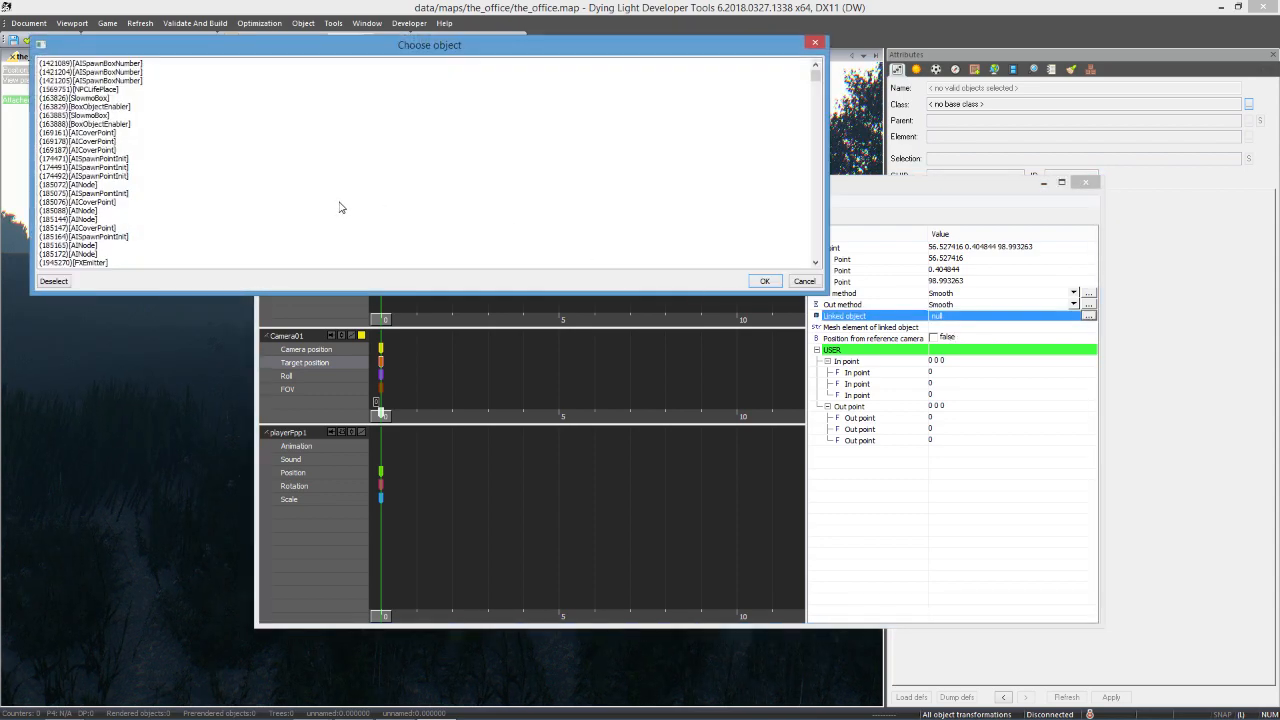
key("t")
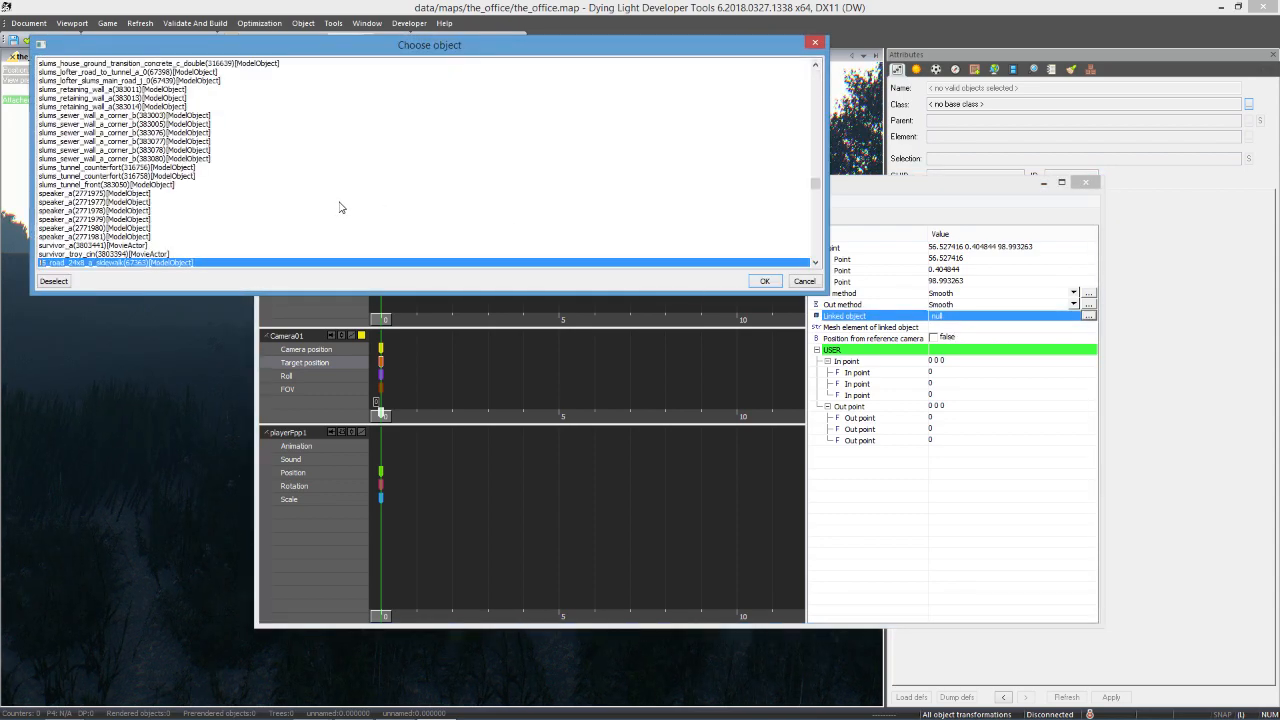
scroll(226, 256, "down", 4)
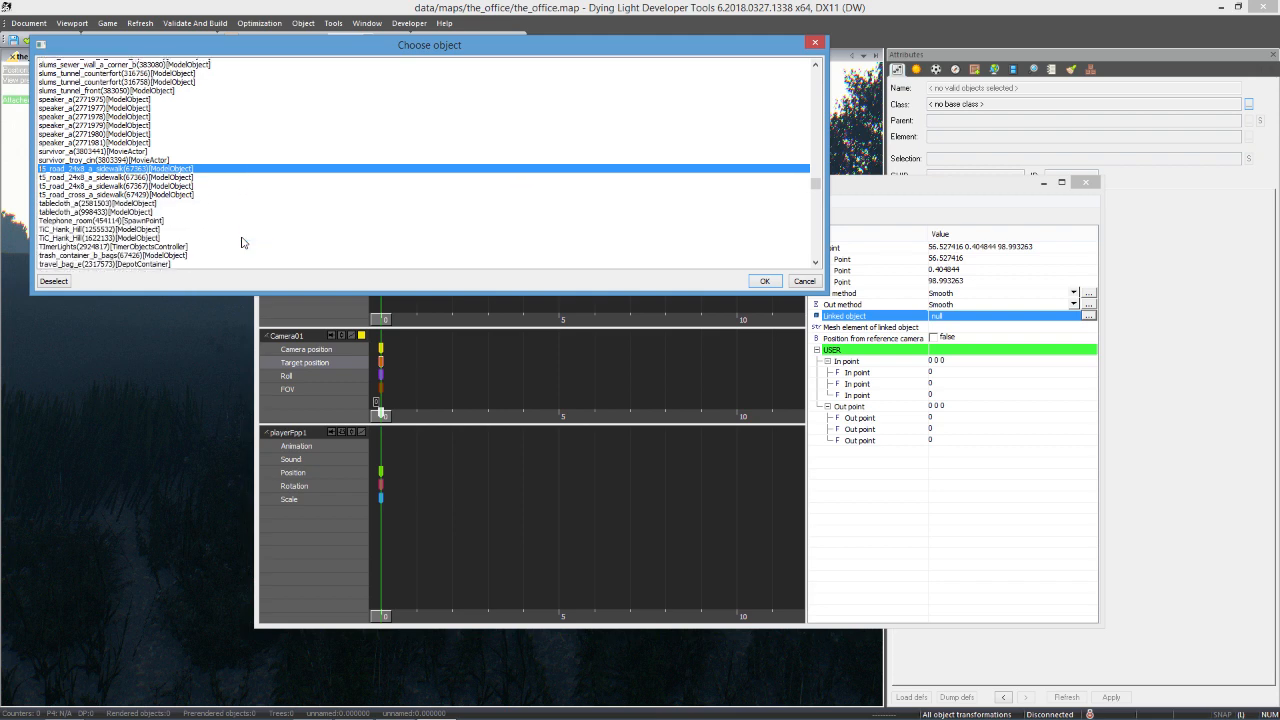
scroll(153, 219, "down", 2)
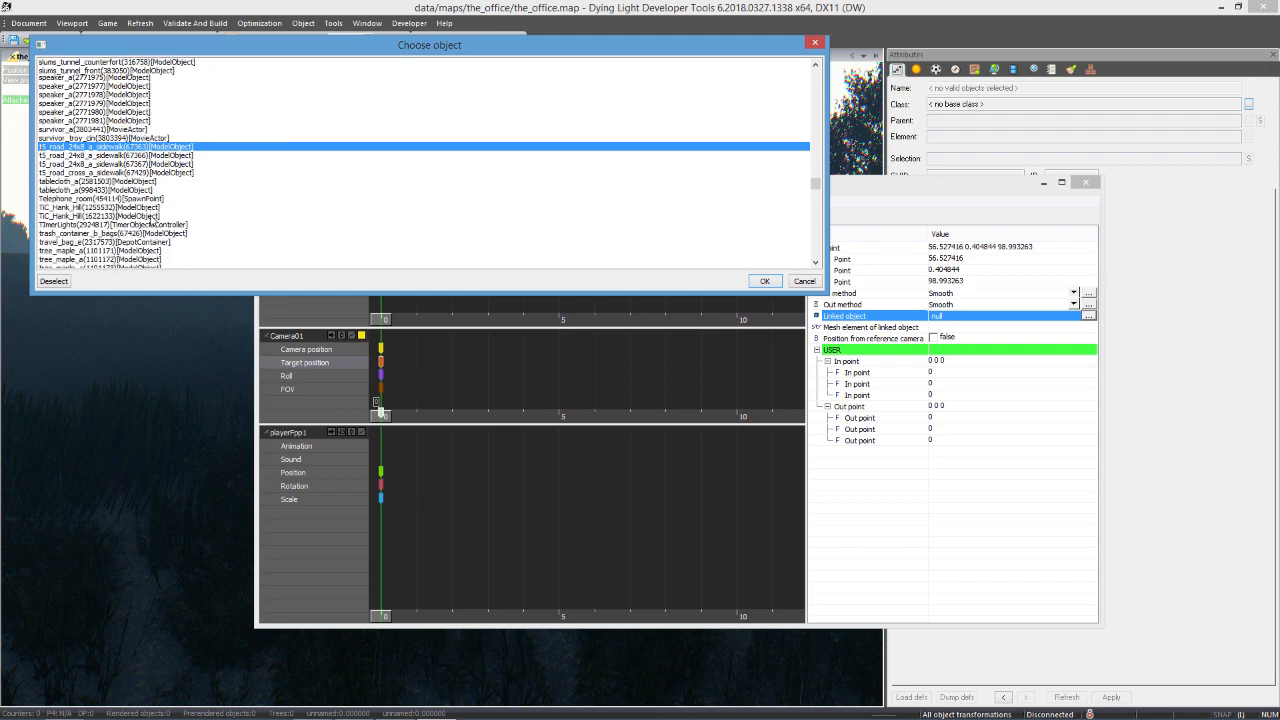
scroll(95, 211, "down", 6)
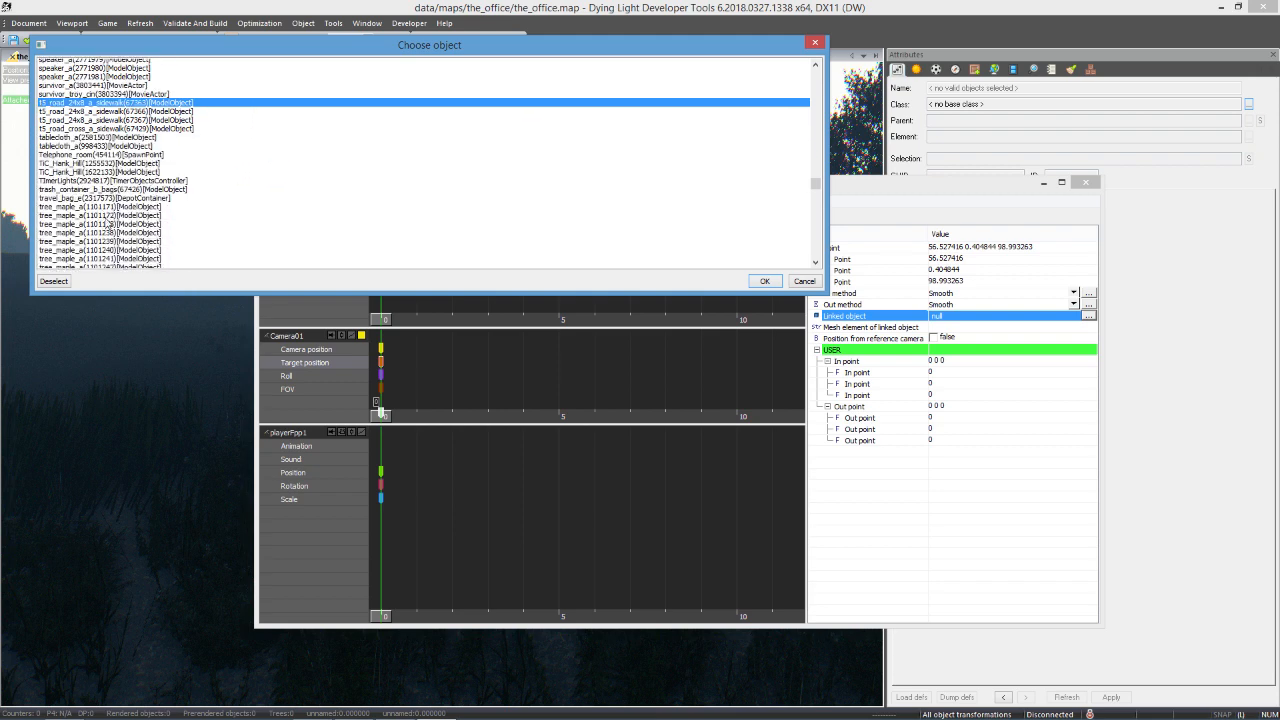
scroll(118, 201, "down", 10)
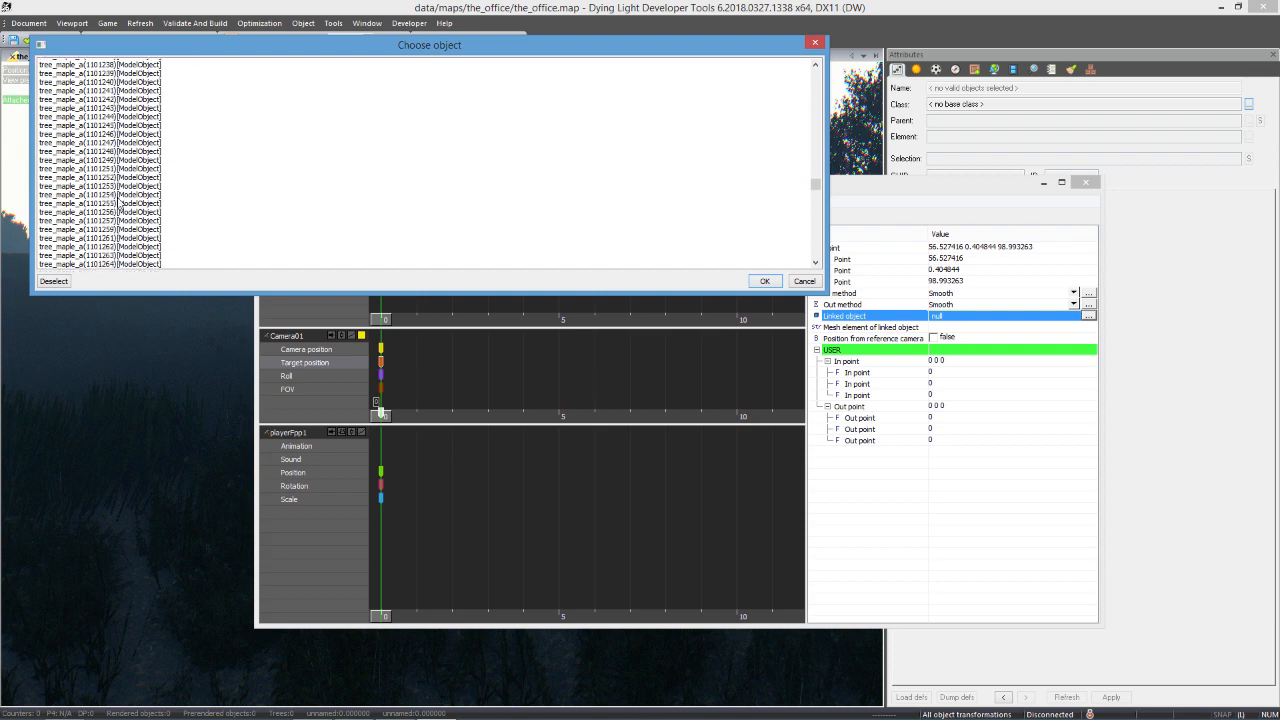
scroll(120, 197, "down", 8)
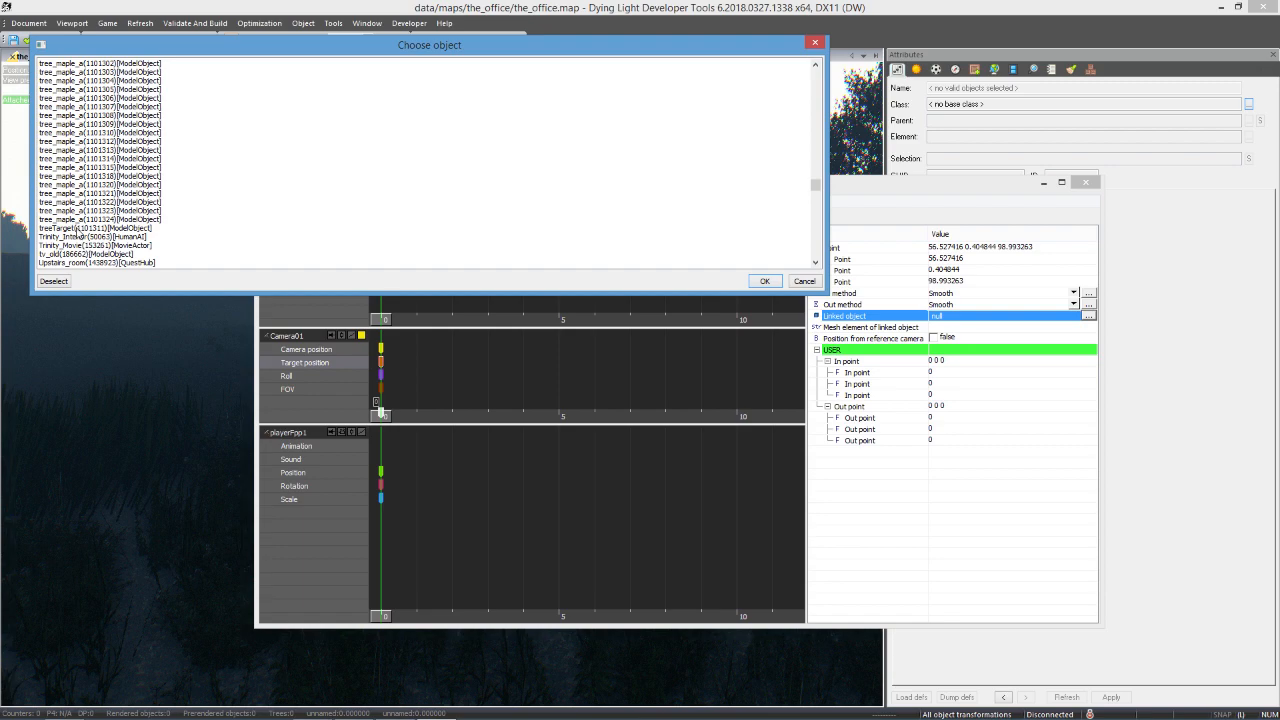
left_click(120, 228)
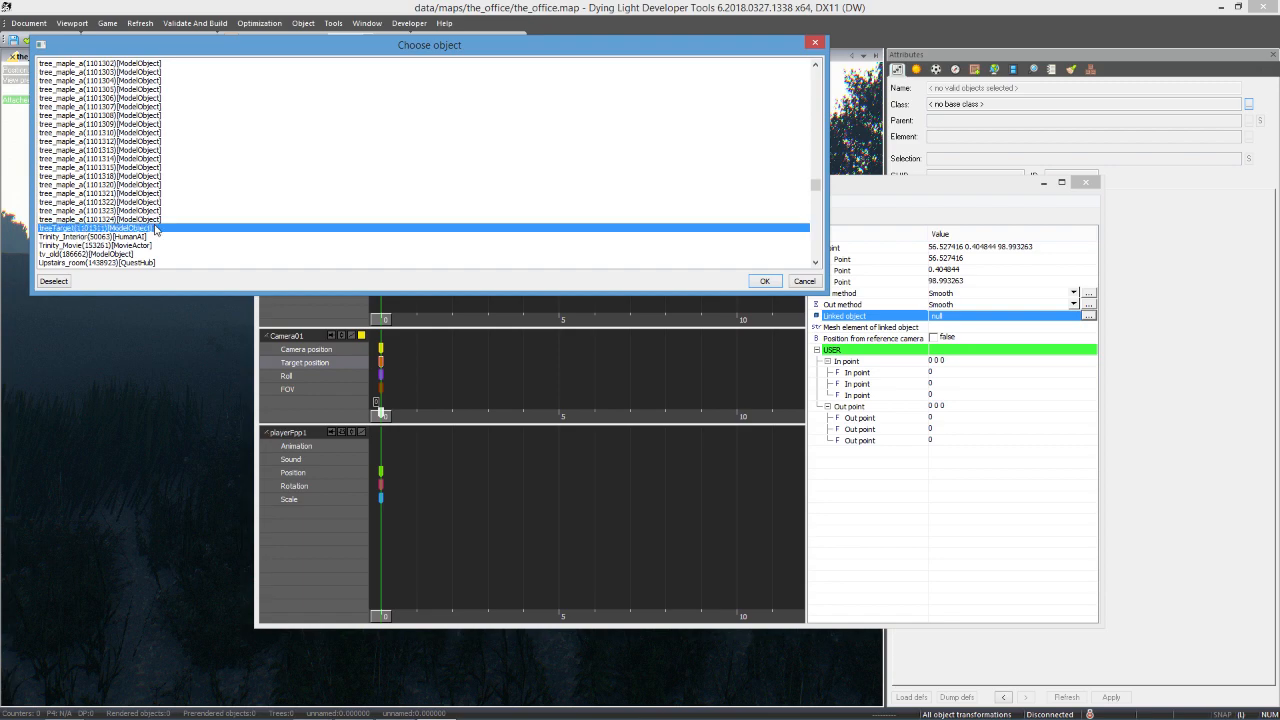
left_click(764, 281)
- Find the barrel meshes in the assets and place barrel_a.msh on the ground in the scene
left_click_drag(603, 178, 1066, 158)
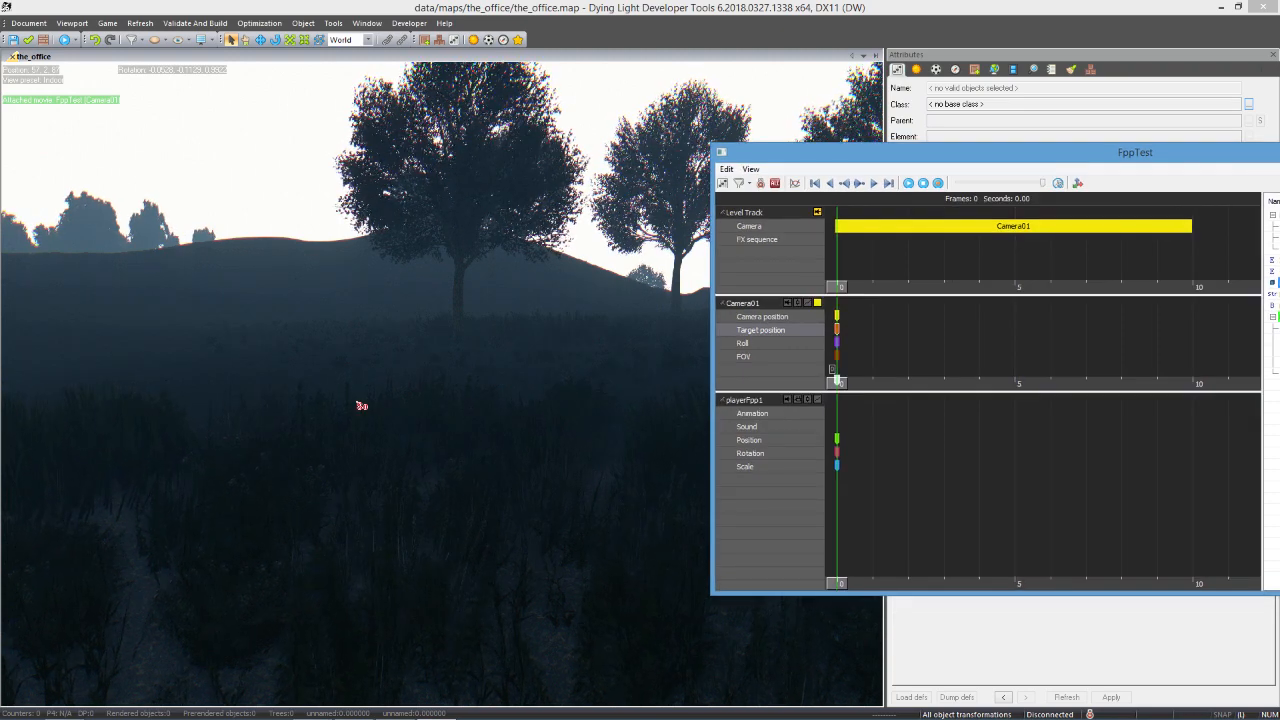
middle_click_drag(361, 406, 414, 449)
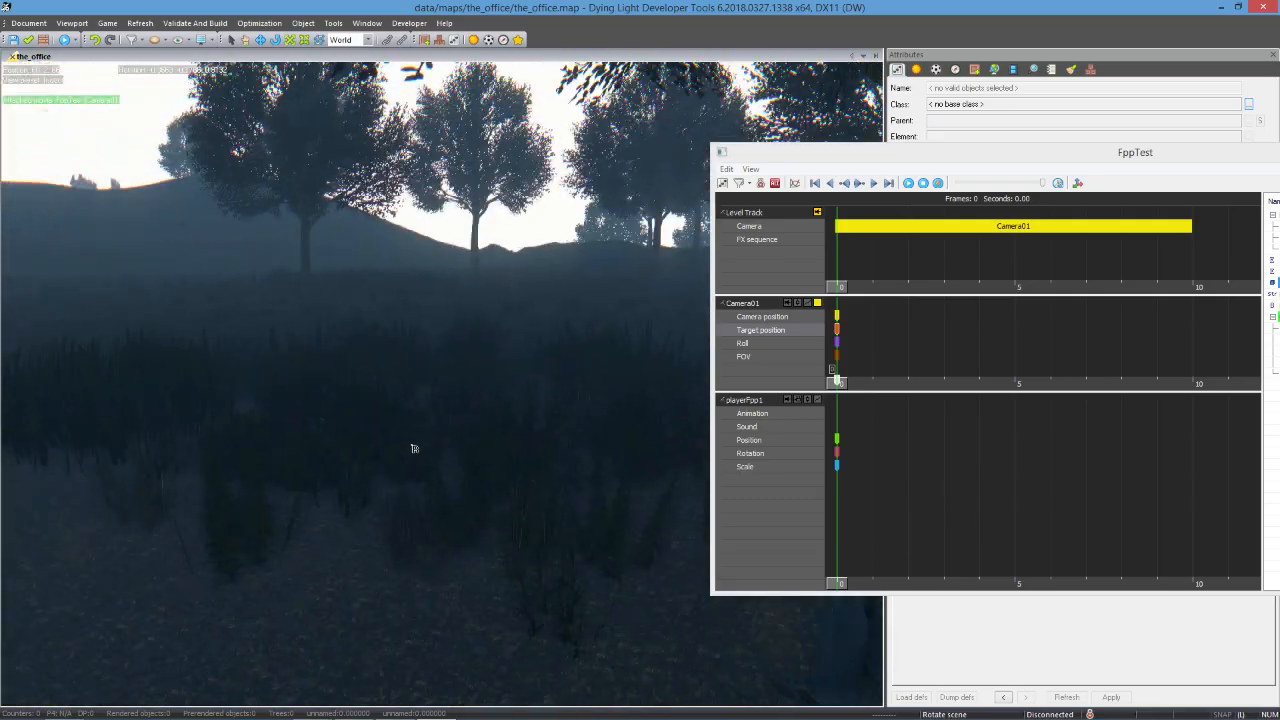
left_click(974, 69)
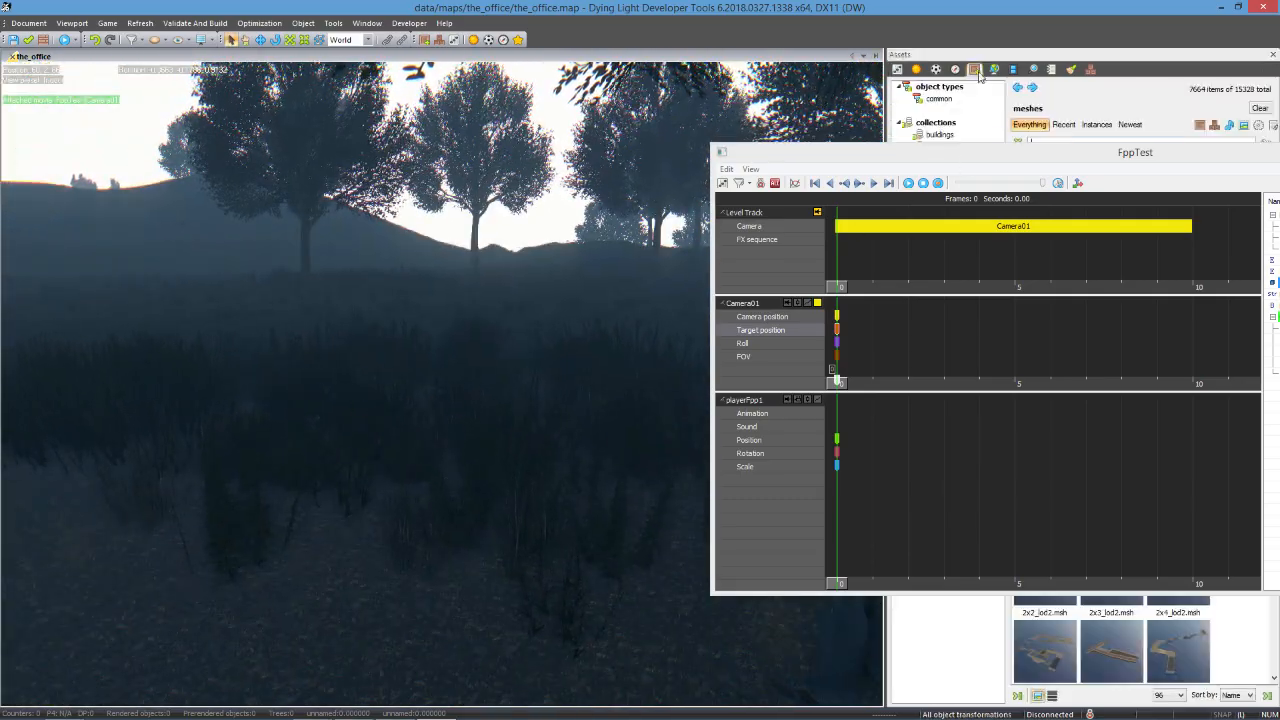
left_click_drag(978, 154, 311, 155)
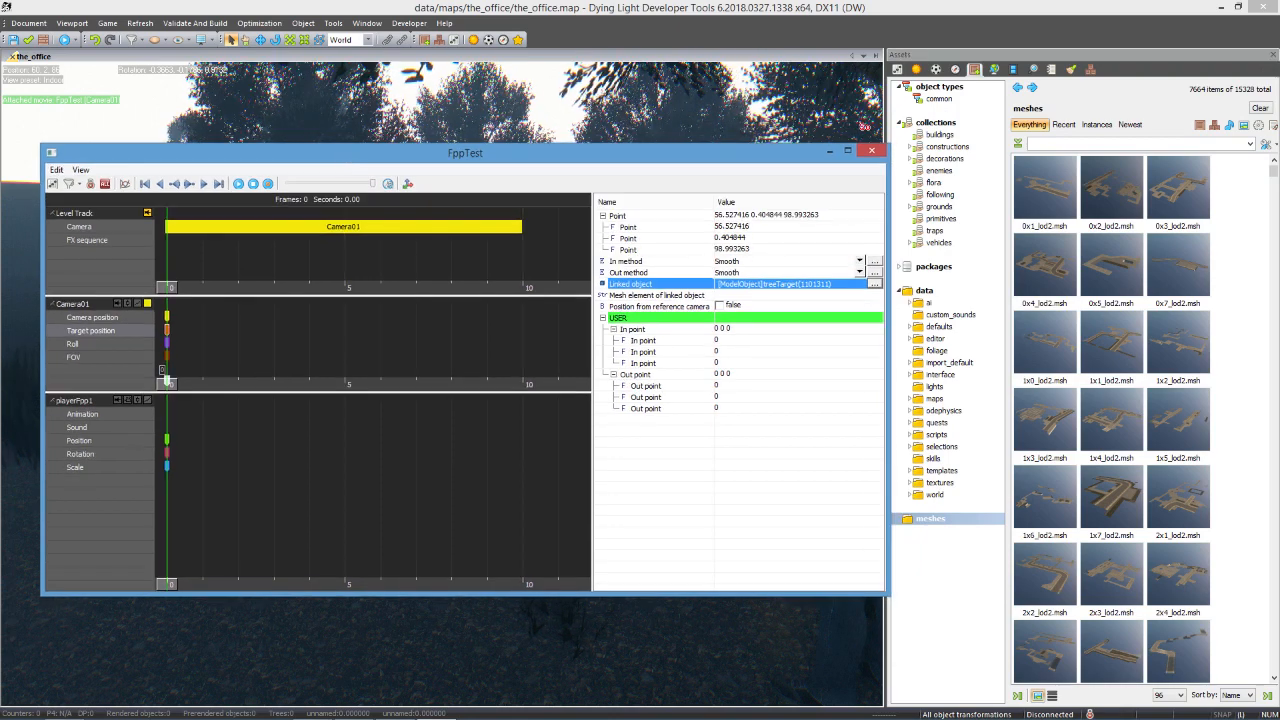
left_click(1054, 143)
type("barrel")
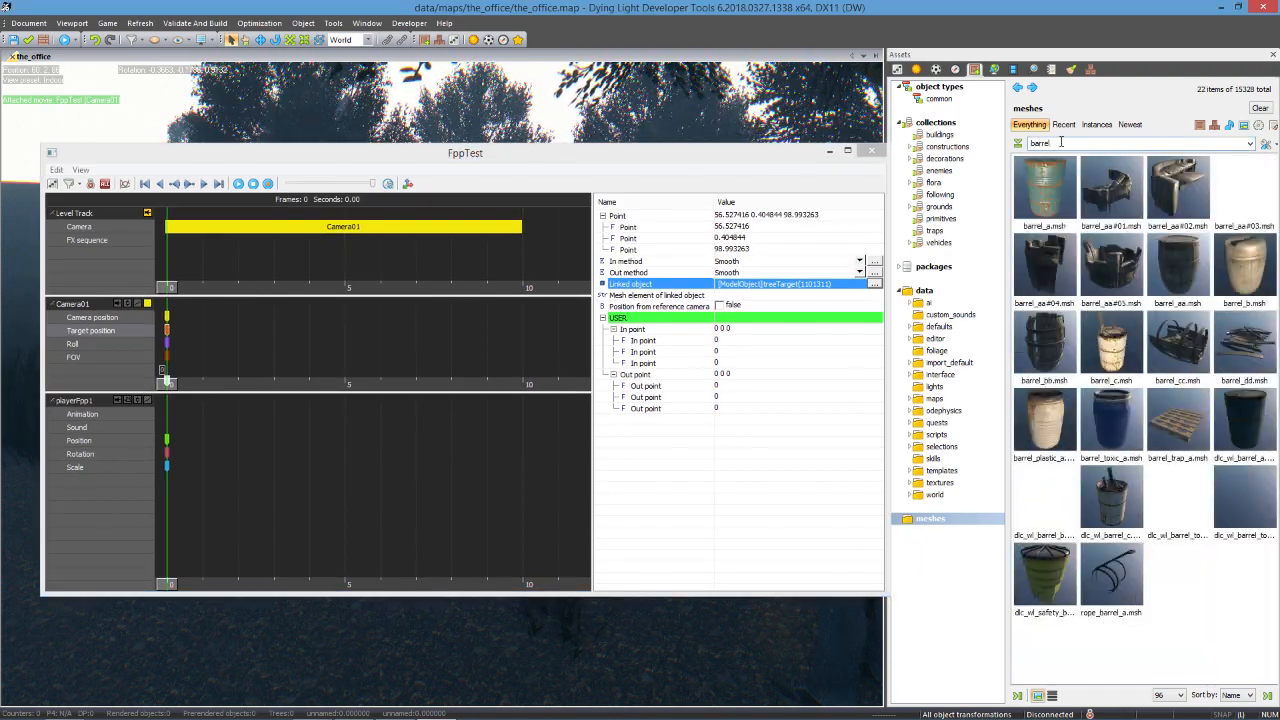
left_click_drag(483, 159, 960, 200)
left_click_drag(1045, 168, 216, 474)
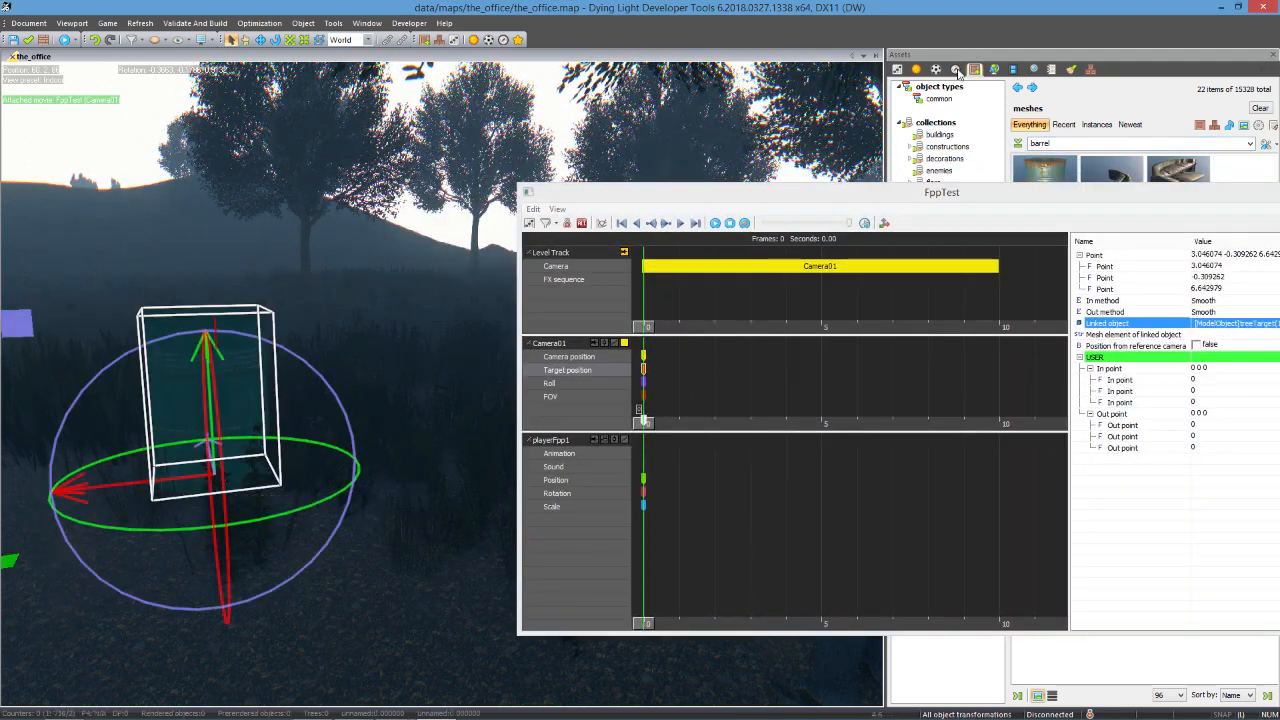
- Name the placed barrel object barrelTarget
left_click(897, 69)
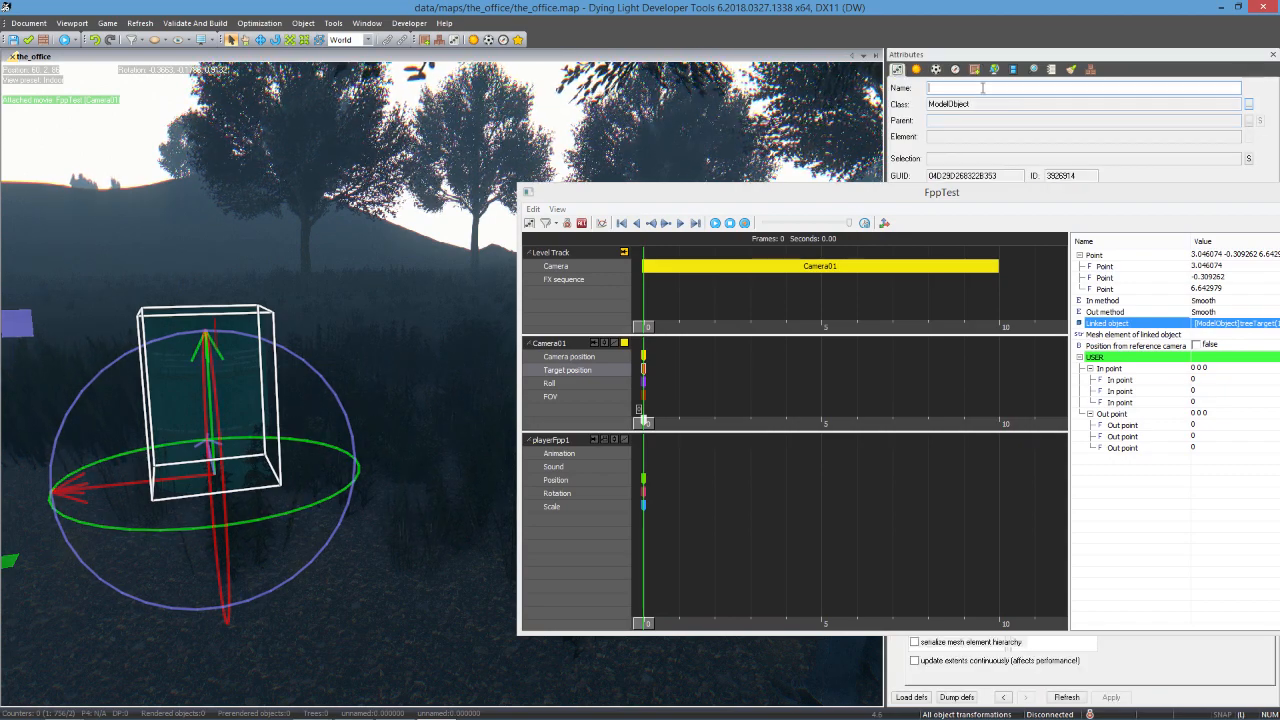
left_click(983, 88)
type("barr")
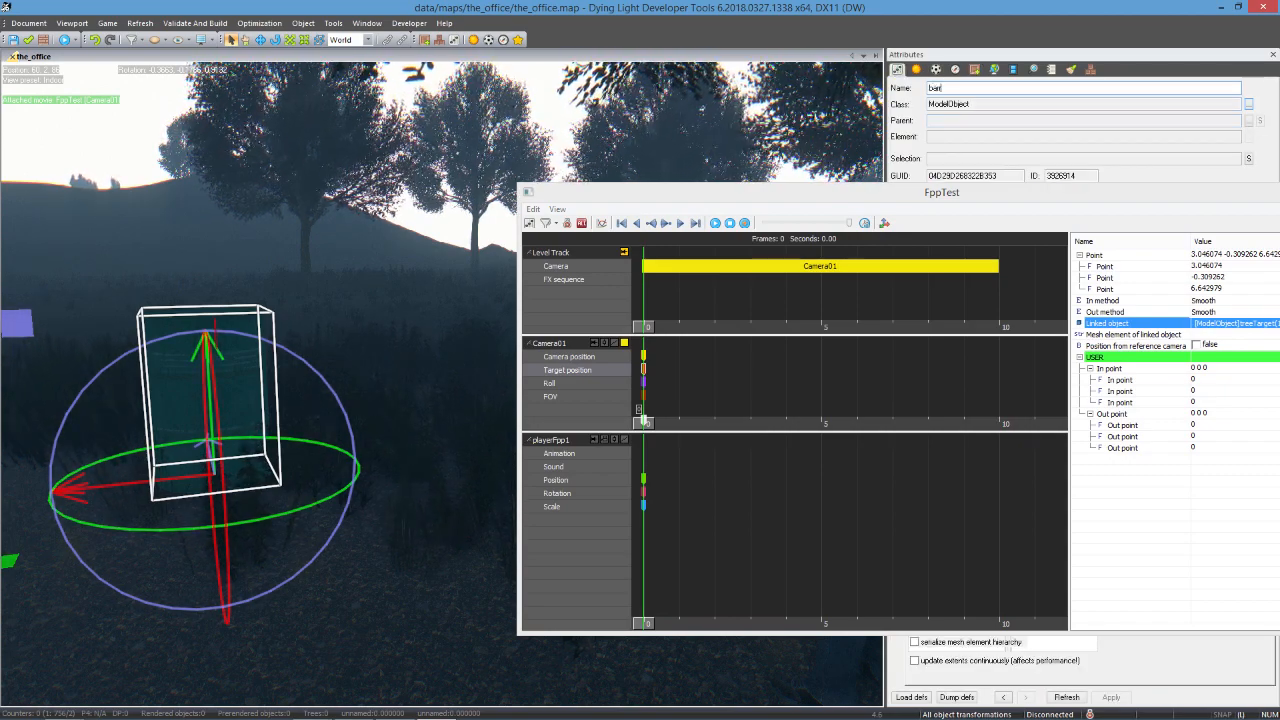
type("elTa")
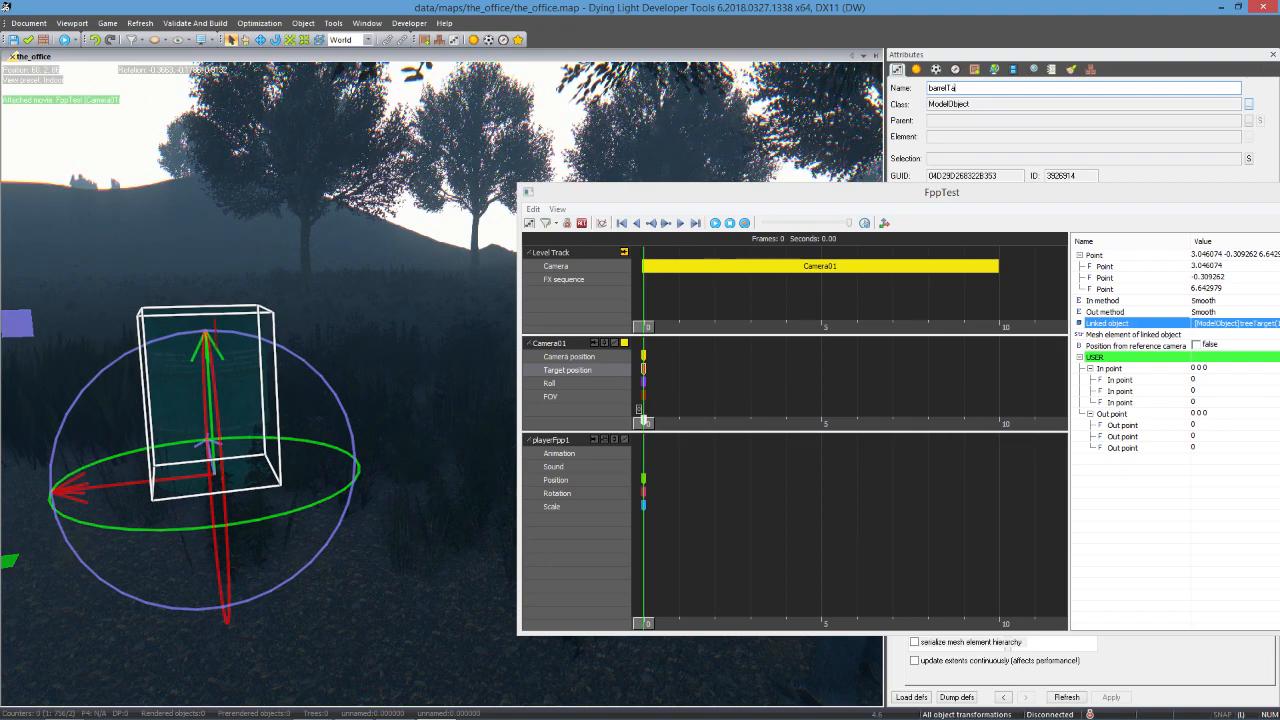
type("rget")
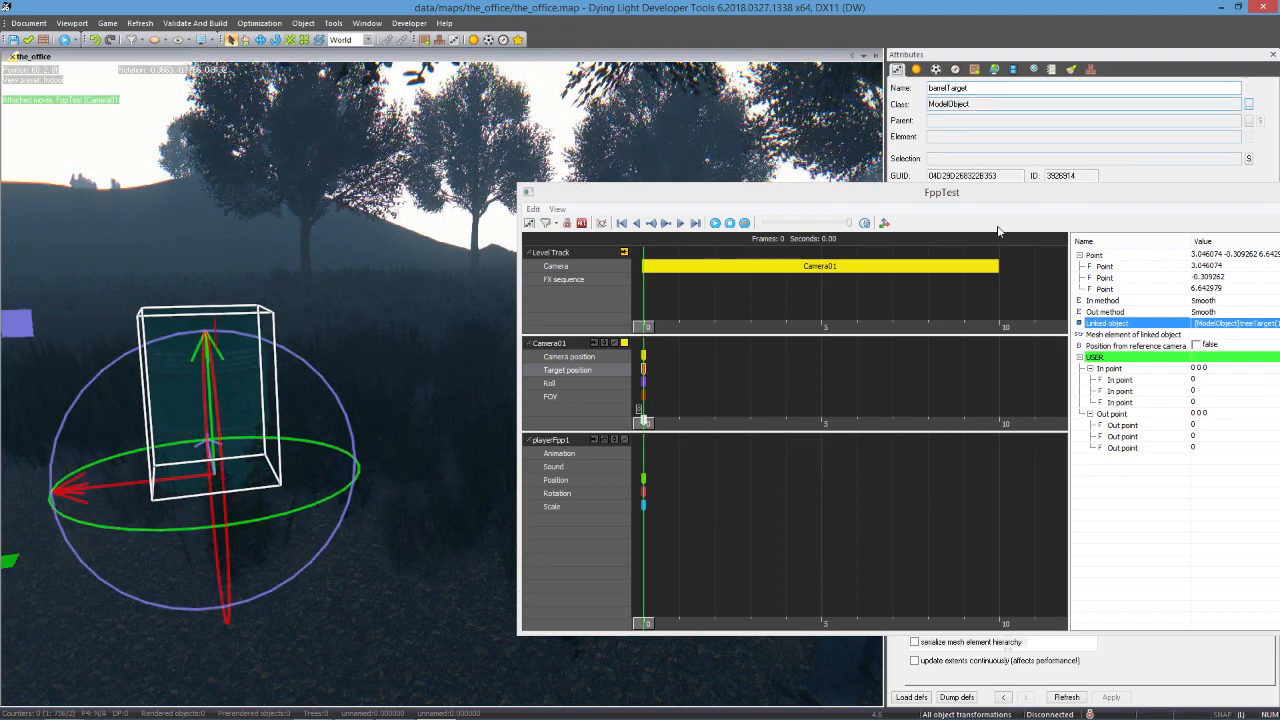
- Set the linked object of Camera01's Target position key to barrelTarget
left_click_drag(1111, 194, 800, 184)
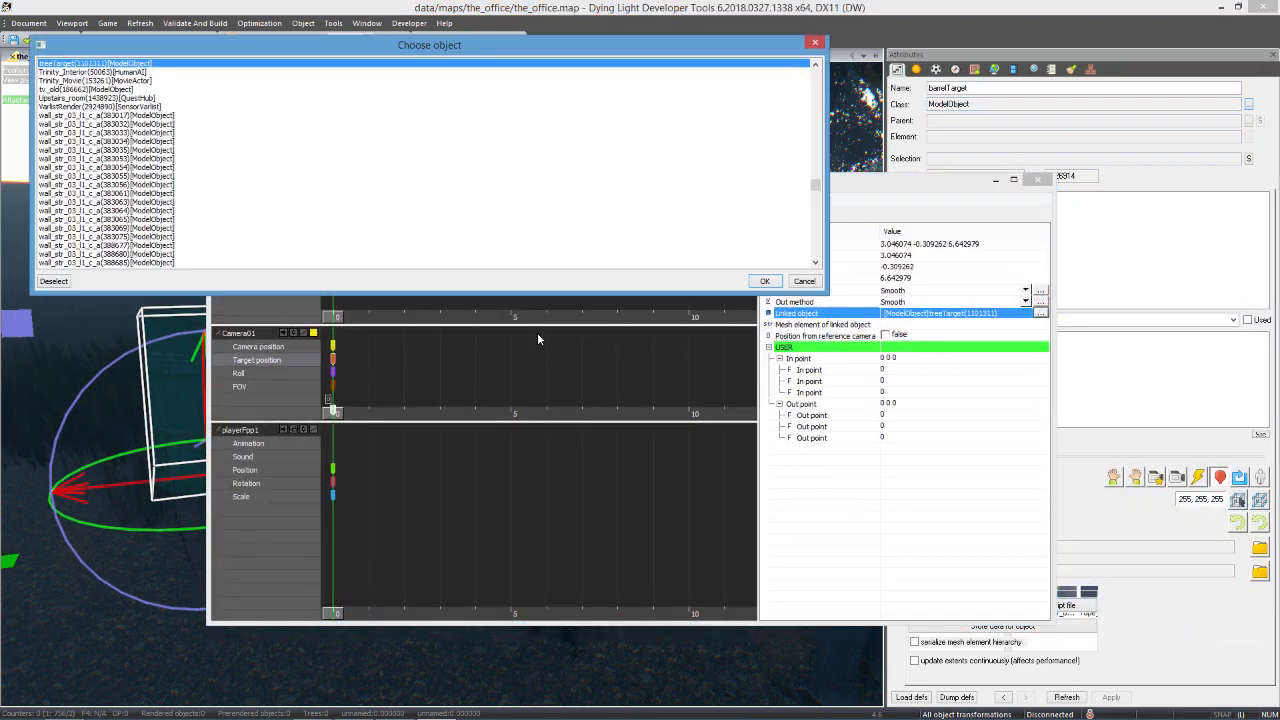
key("b")
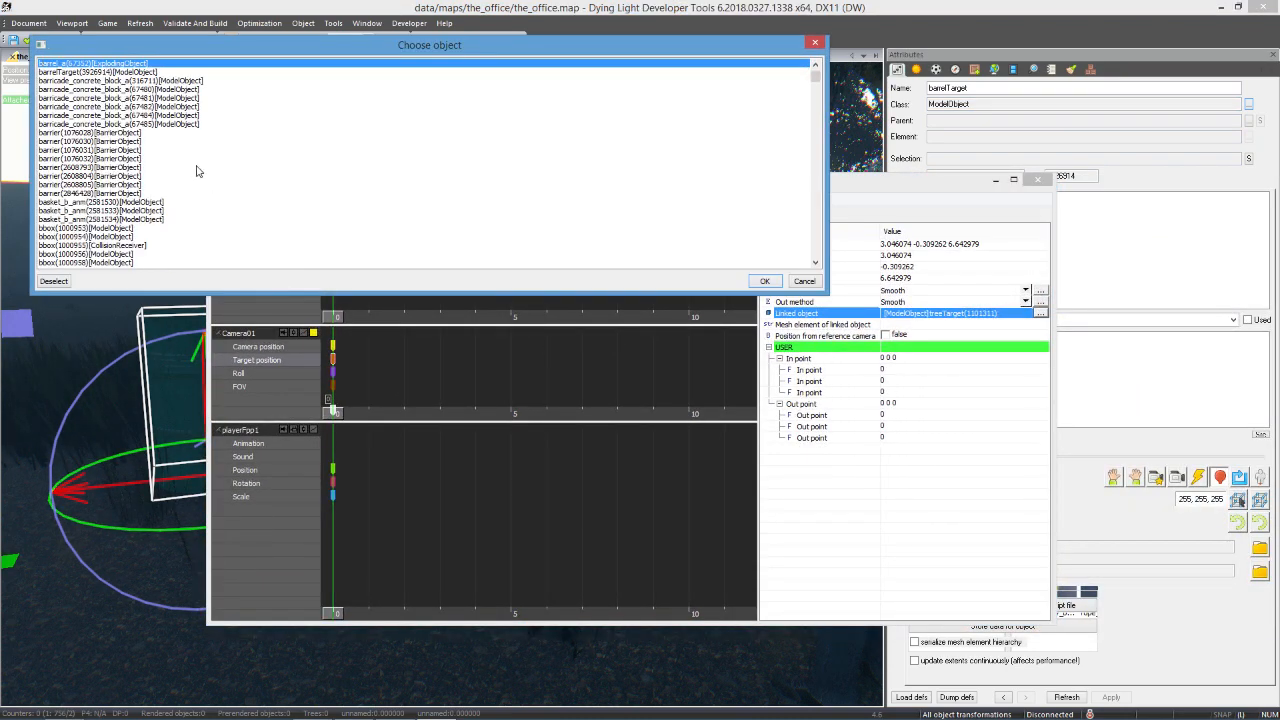
left_click(100, 72)
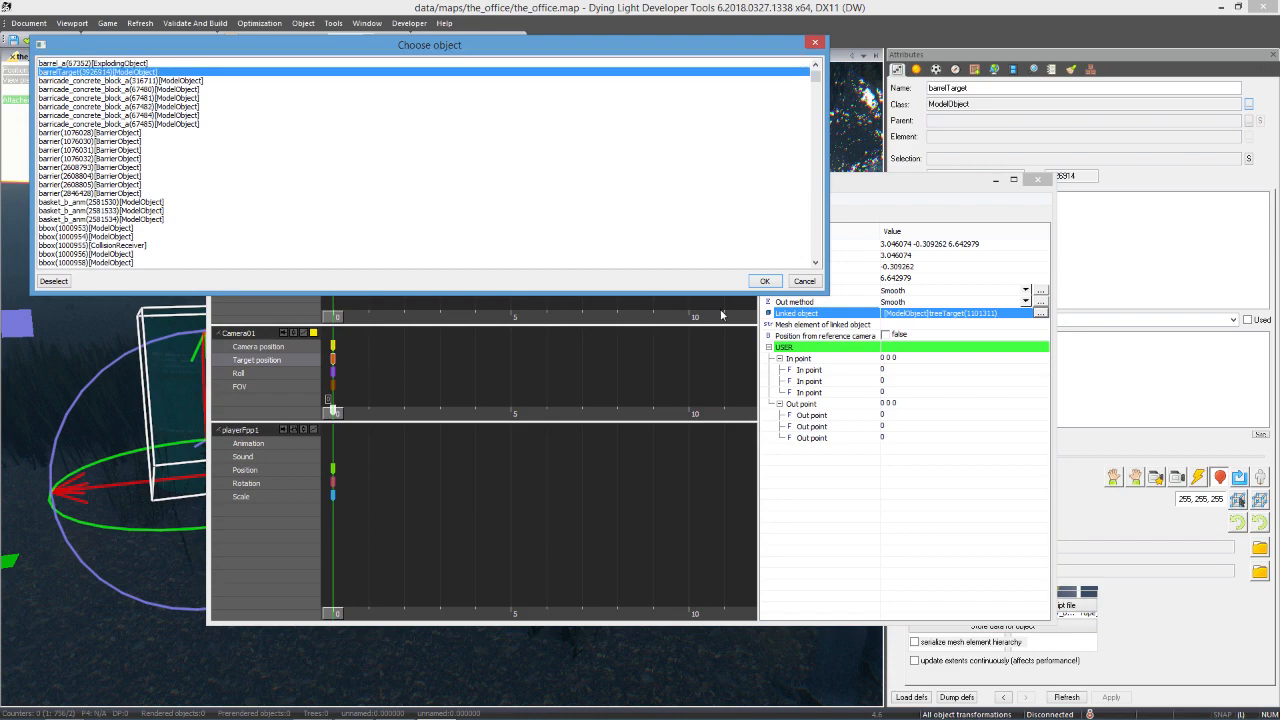
left_click(764, 283)
- Bring the scene view to the movie camera's viewpoint and move the barrel to the middle of it, in front of the large tree
left_click_drag(440, 180, 970, 174)
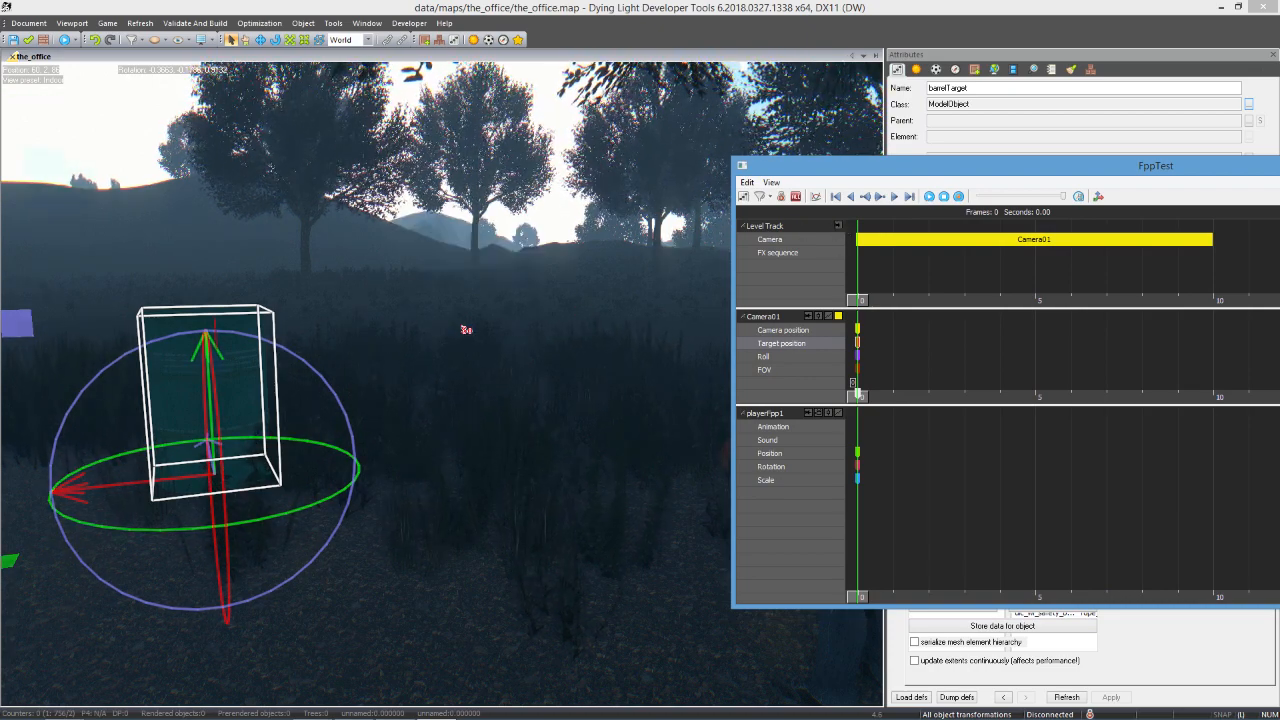
left_click(838, 226)
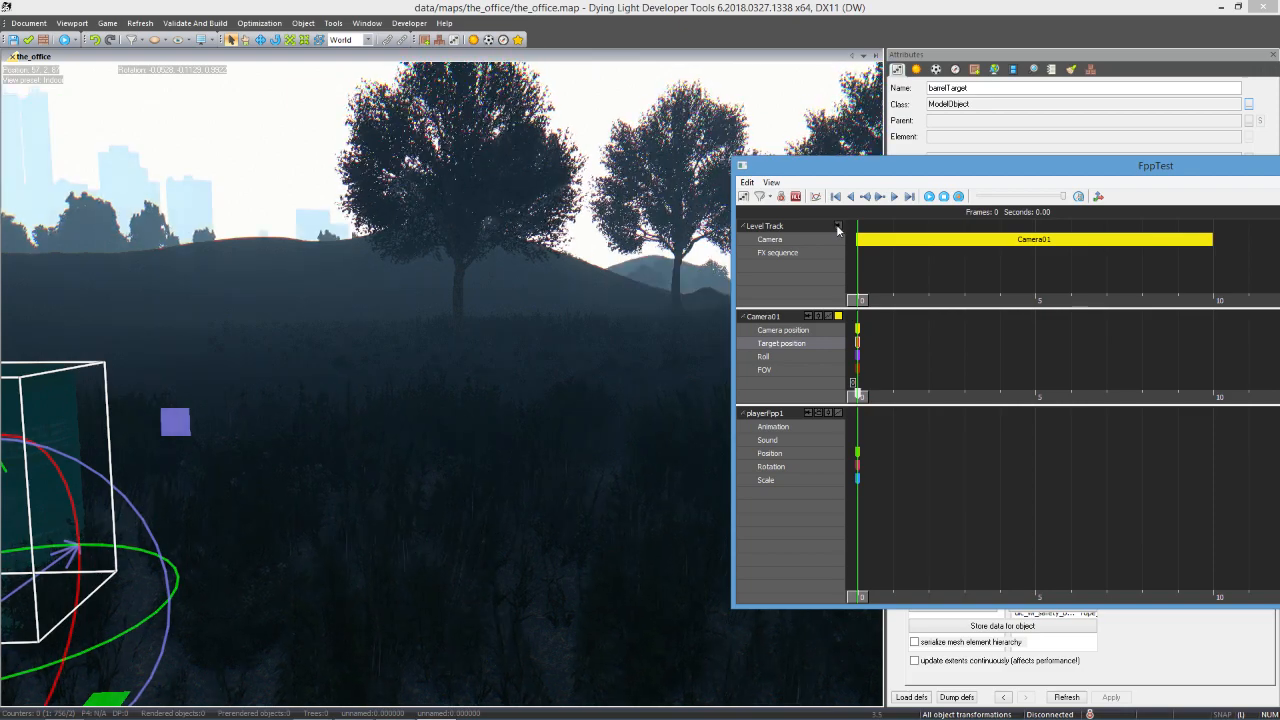
left_click(838, 227)
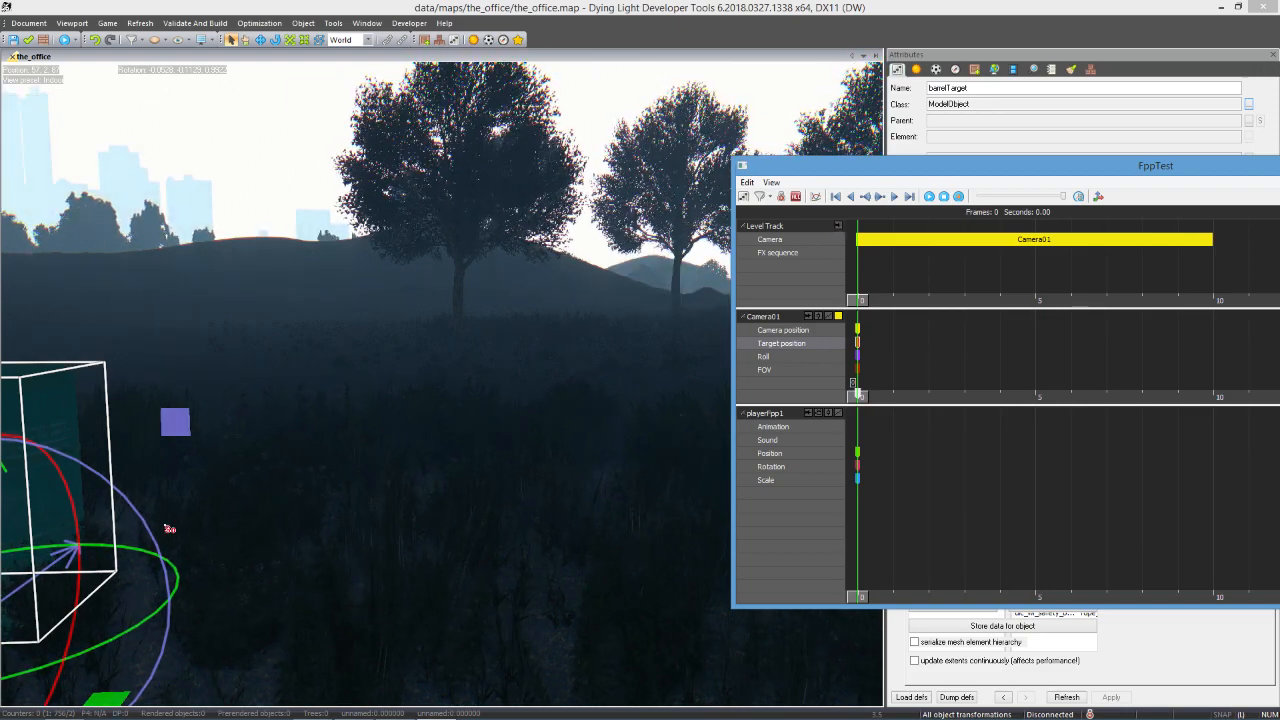
left_click_drag(119, 696, 549, 475)
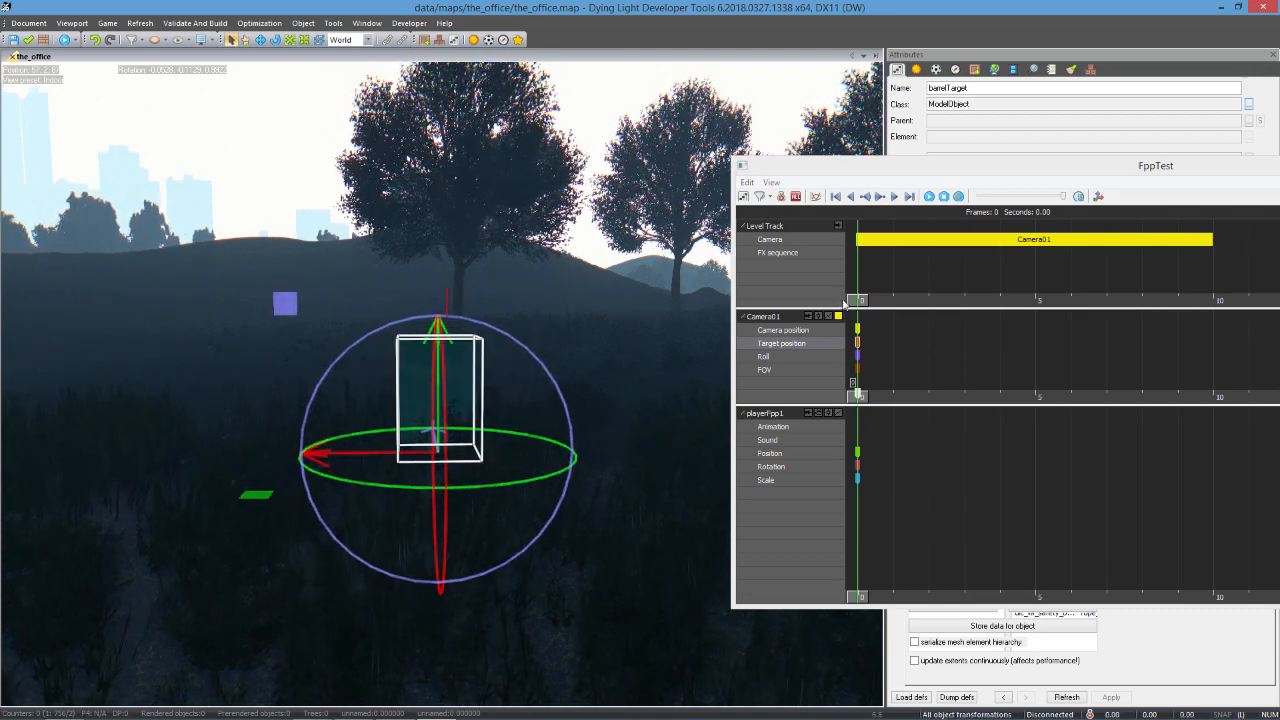
- Check the barrel's framing from the movie camera's viewpoint
left_click(838, 226)
left_click(839, 226)
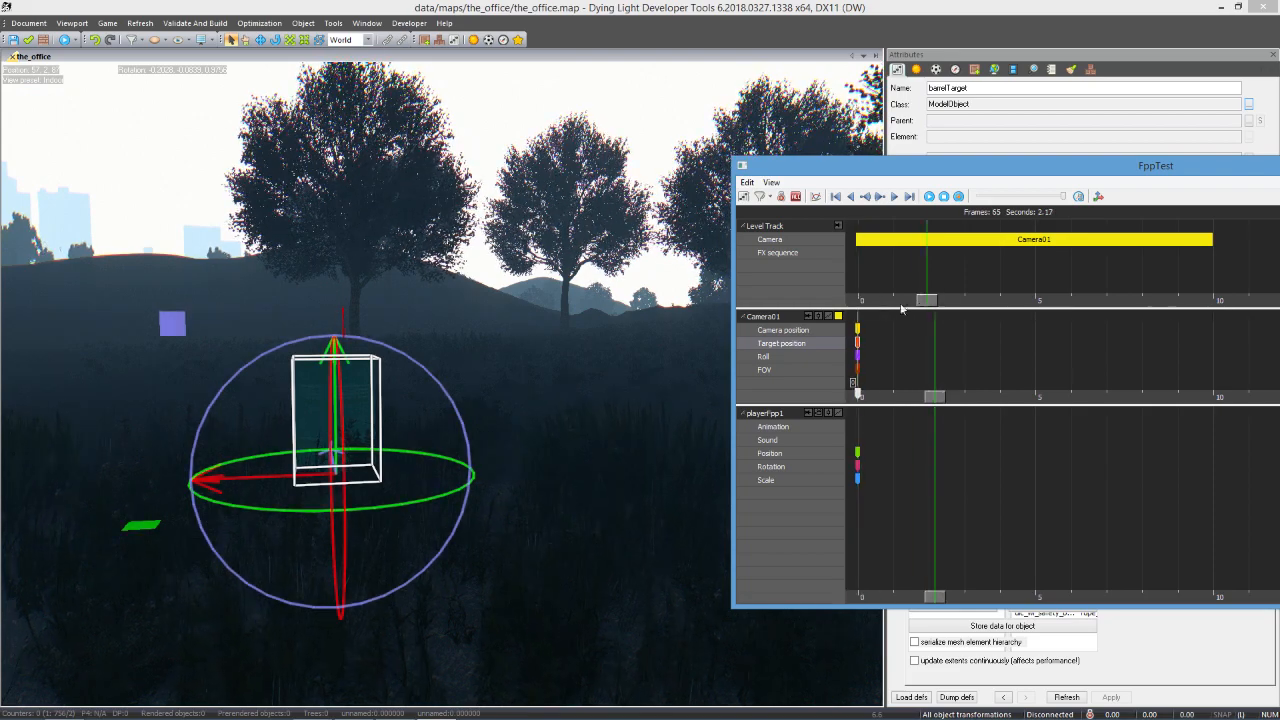
- Set the Target position key's mesh element of linked object to oil_barrel_a and turn on Position from reference camera
left_click(858, 347)
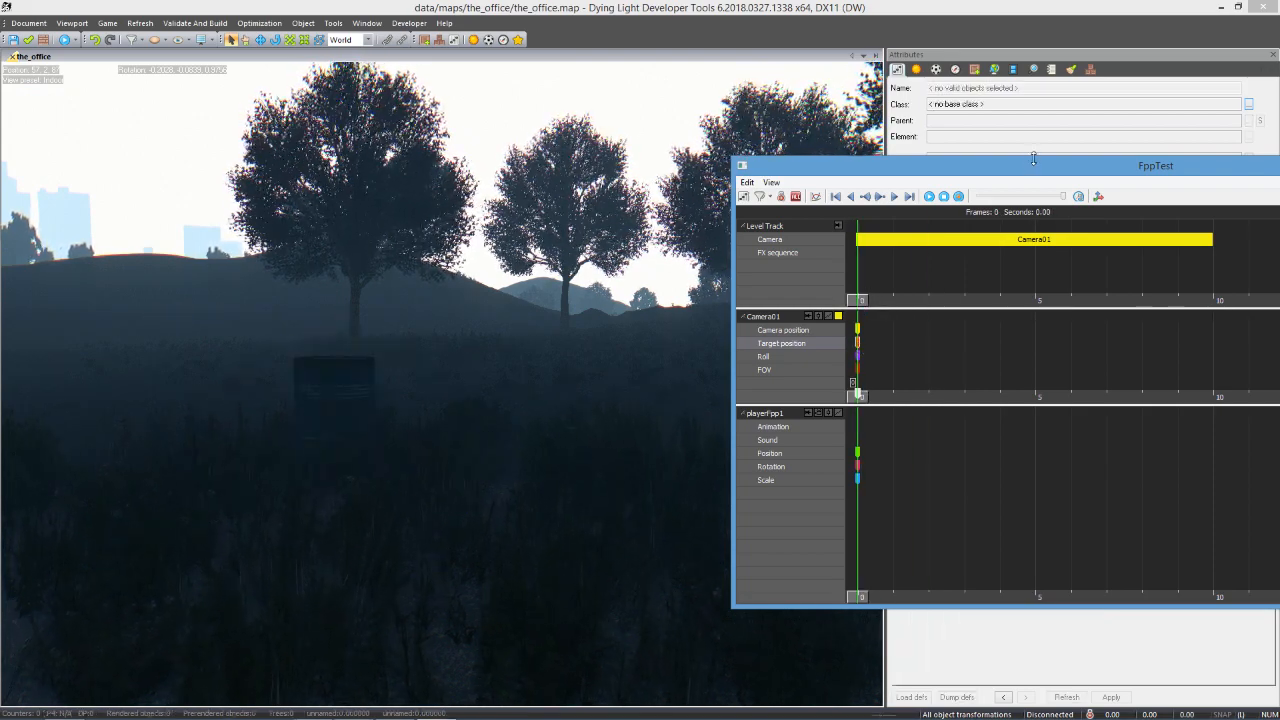
left_click_drag(1033, 165, 557, 151)
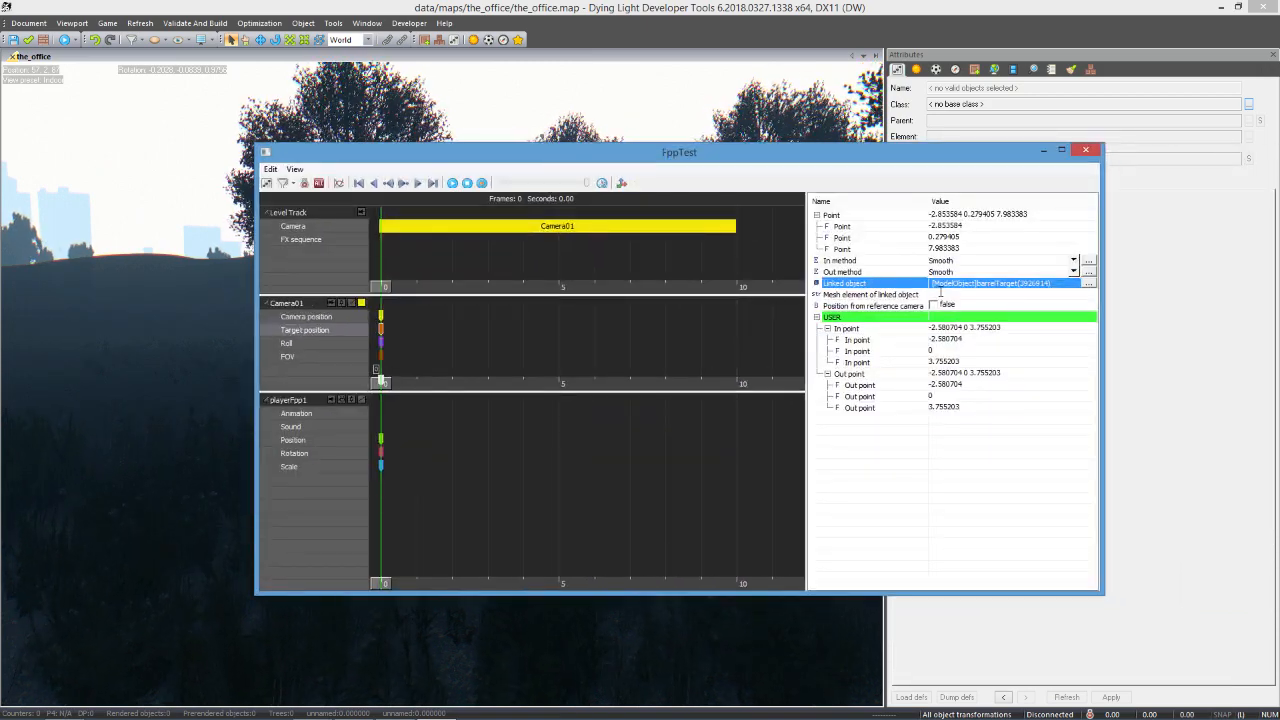
left_click_drag(530, 170, 313, 228)
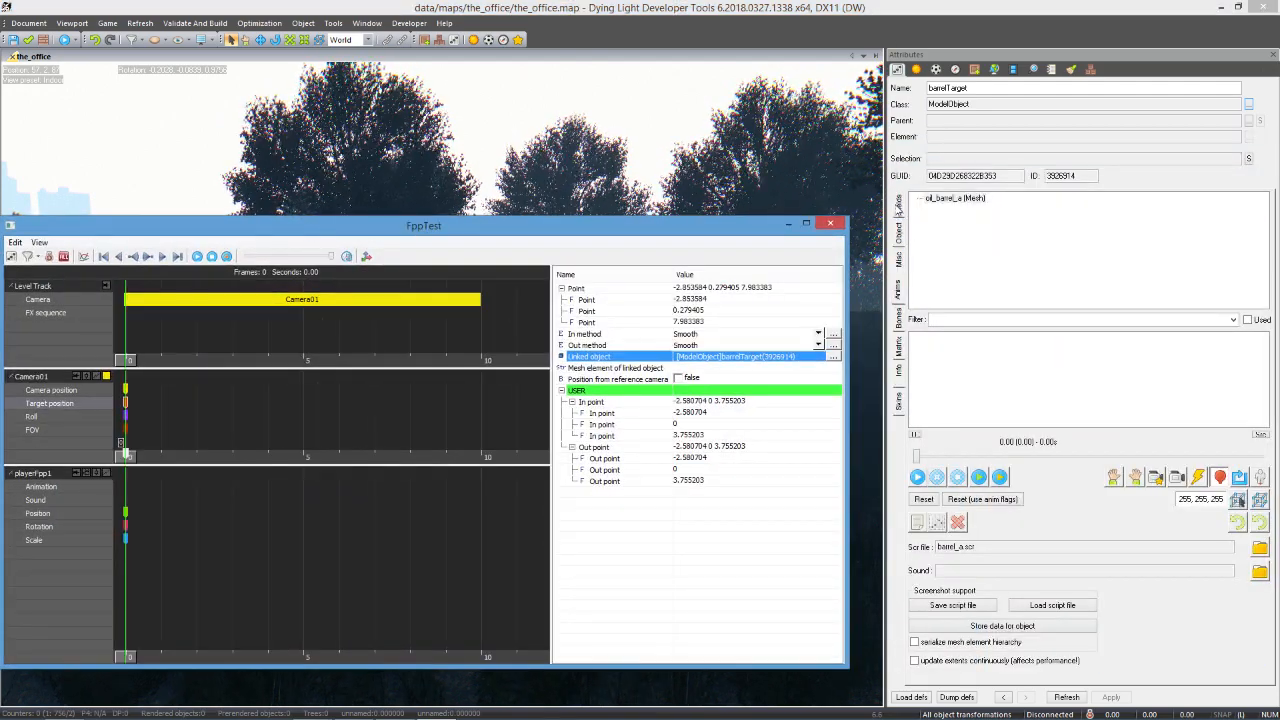
left_click(966, 204)
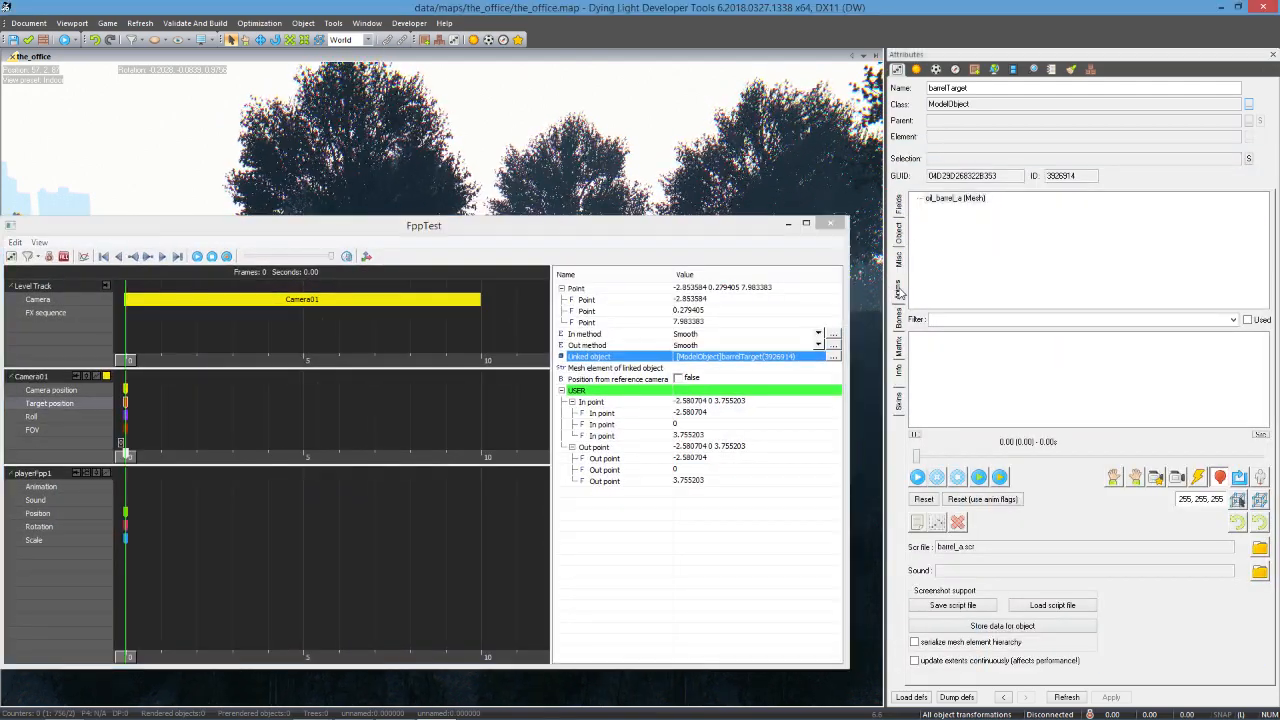
left_click(955, 200)
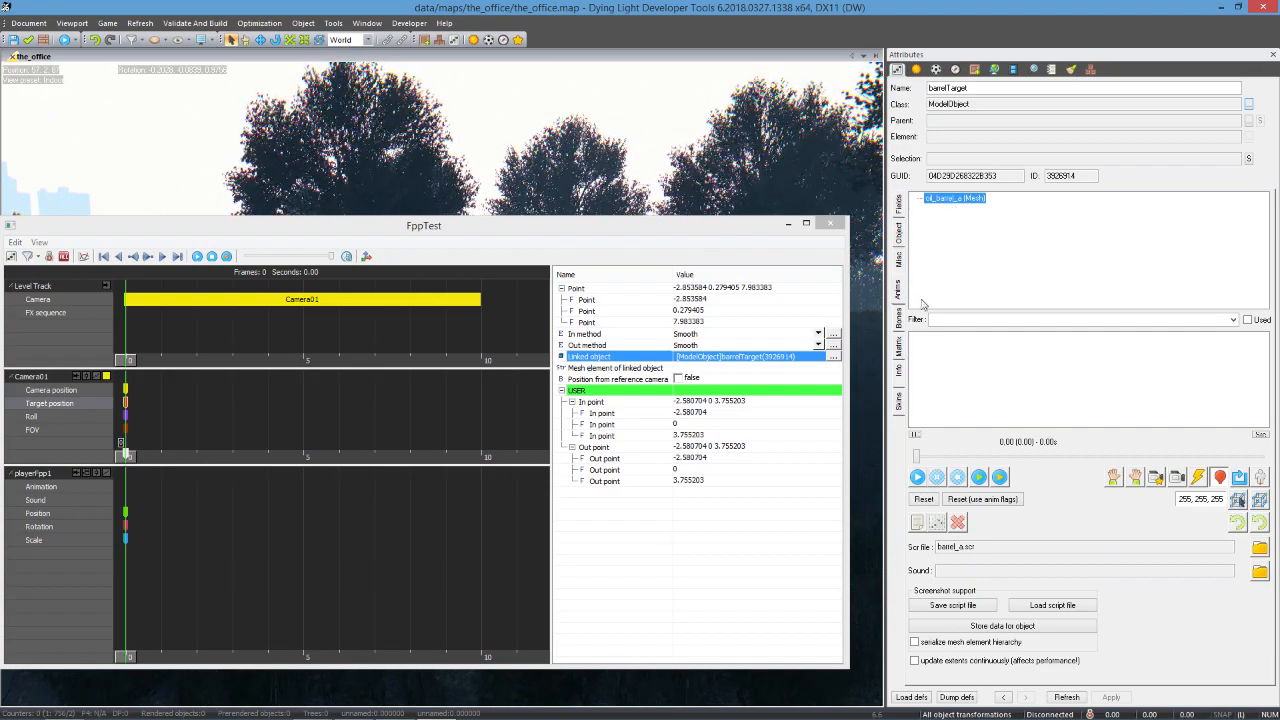
left_click(898, 319)
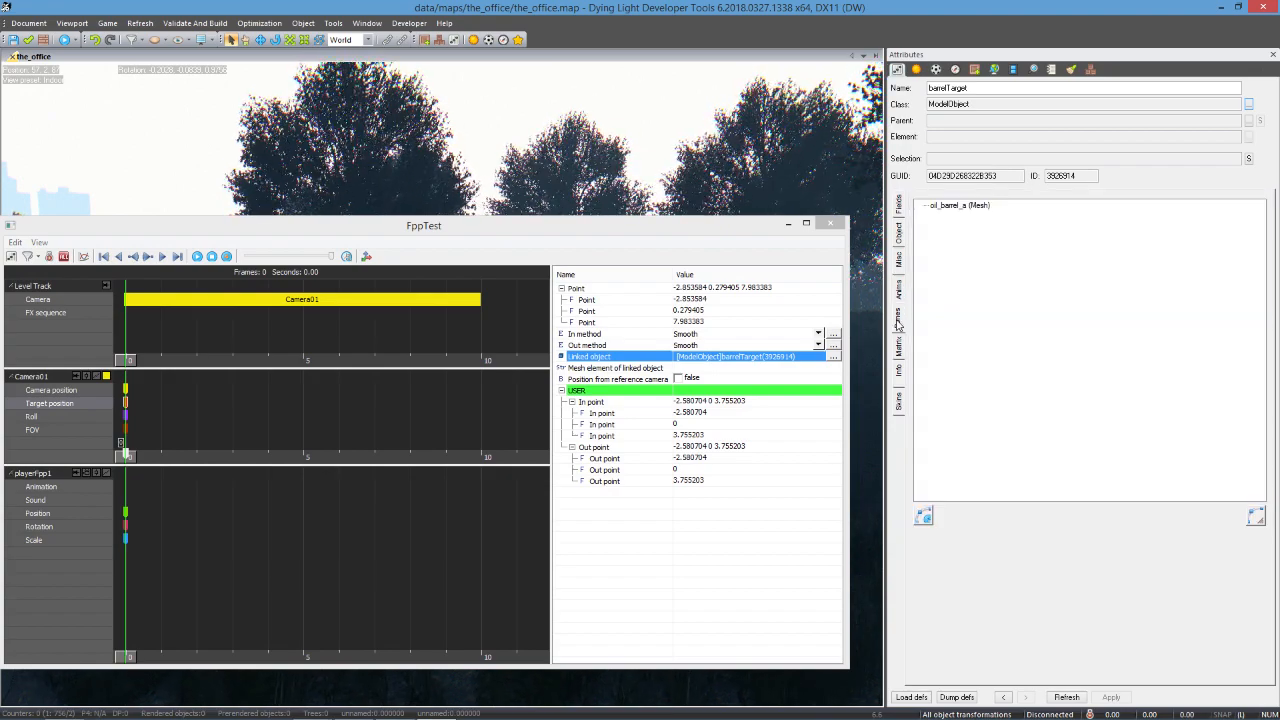
left_click(955, 206)
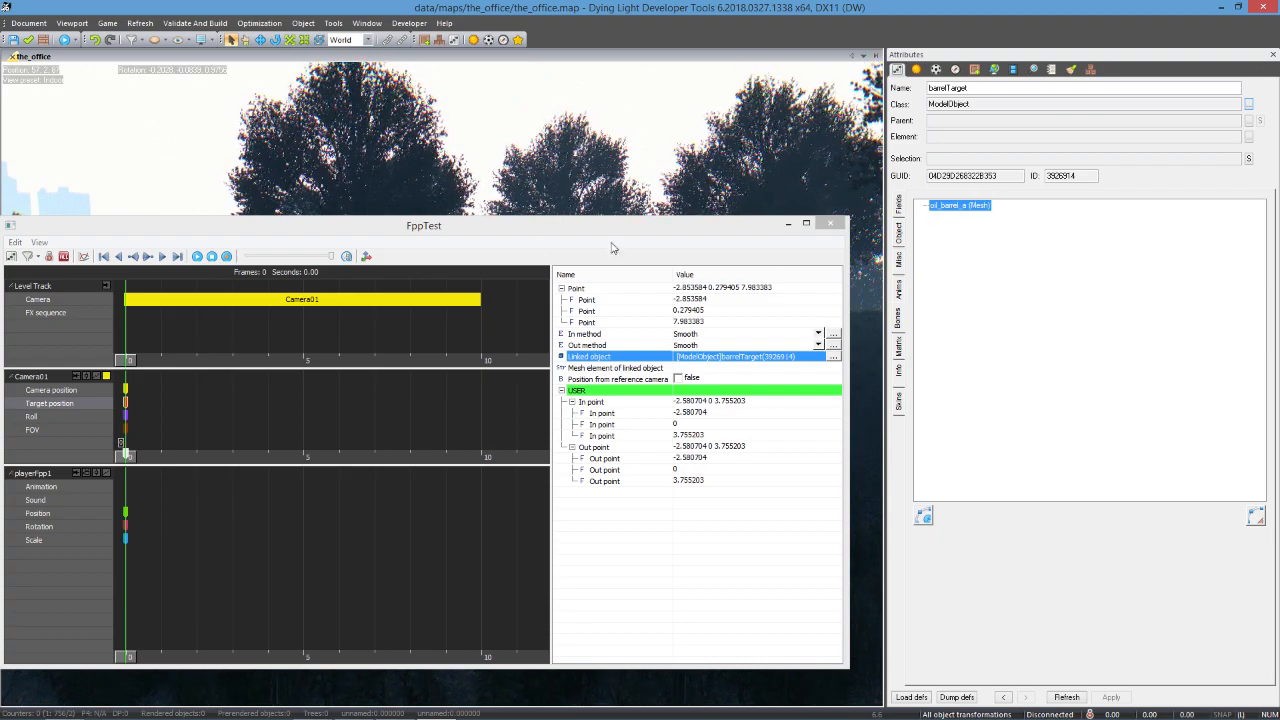
left_click_drag(480, 229, 676, 172)
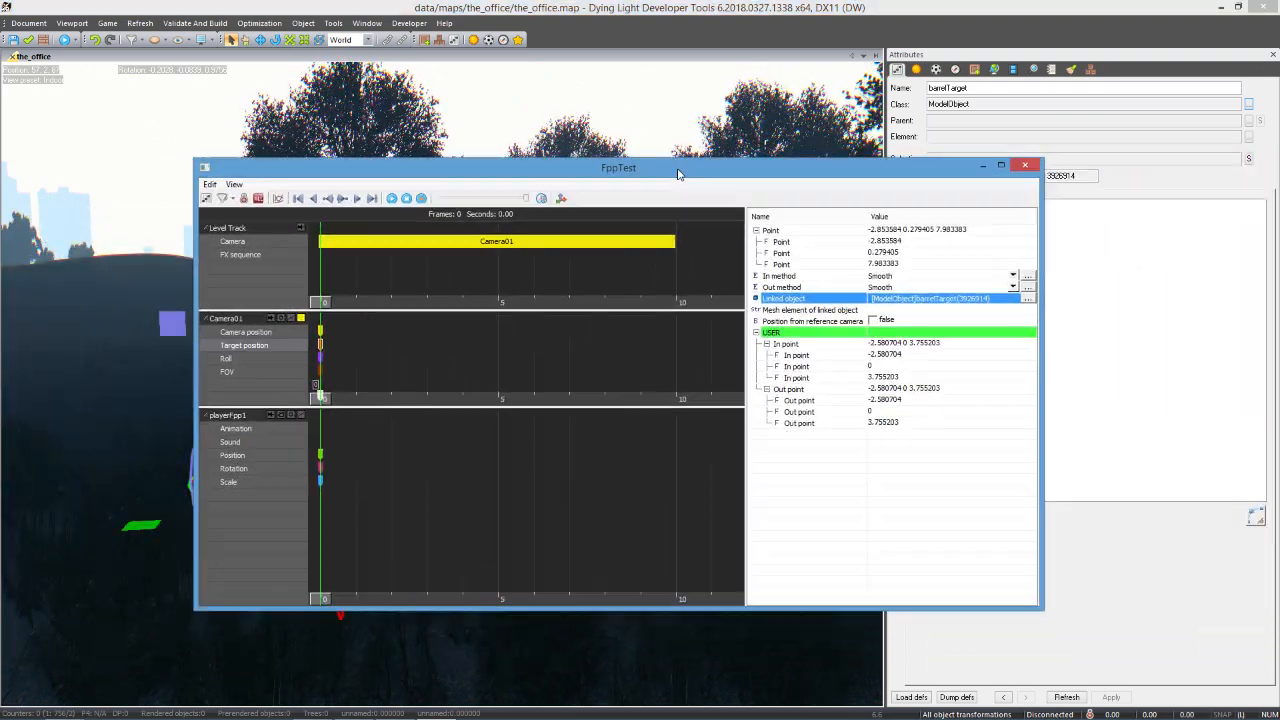
left_click(890, 311)
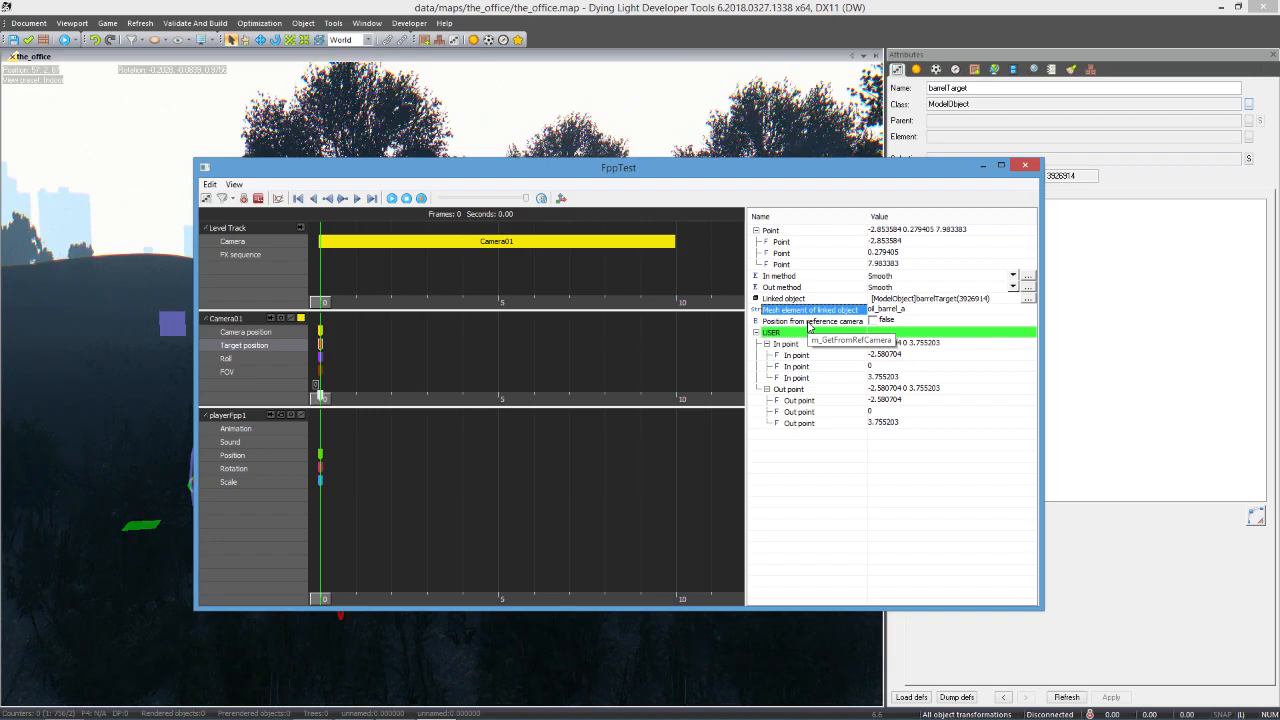
left_click(872, 320)
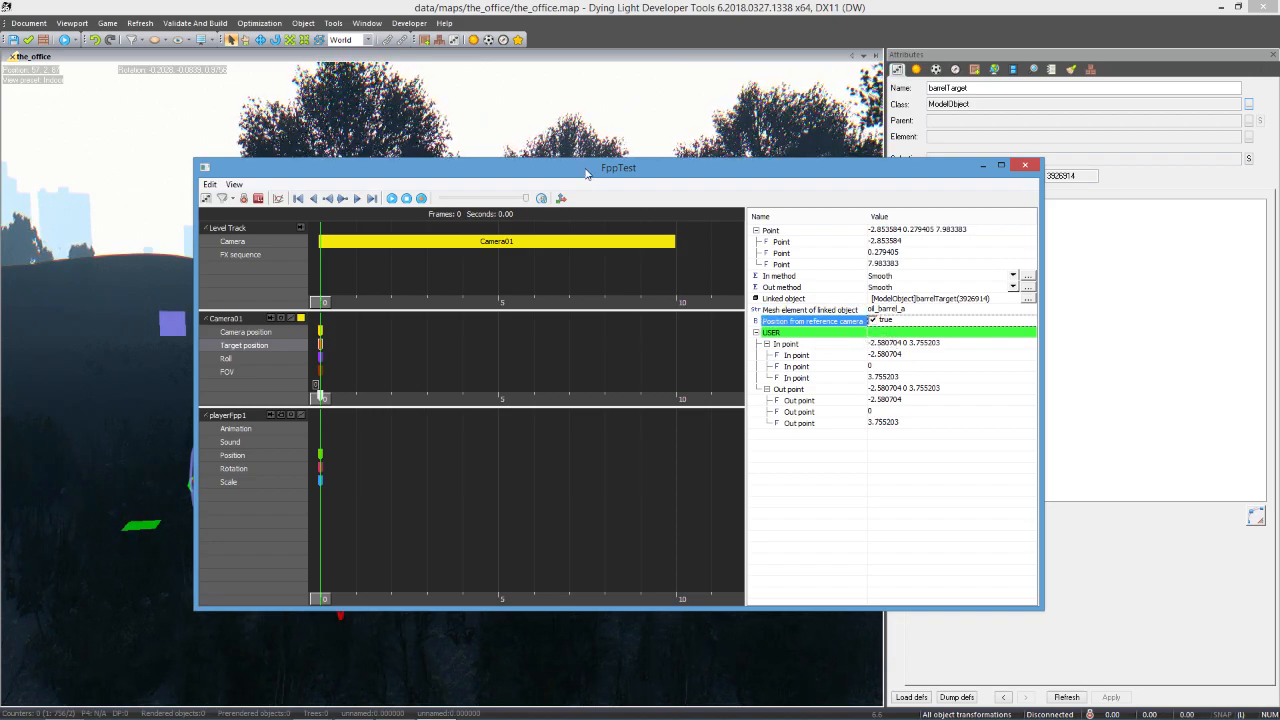
- Test the target link by sliding the barrel sideways and about 4.19 units back, checking each position through the movie camera
left_click_drag(586, 174, 972, 167)
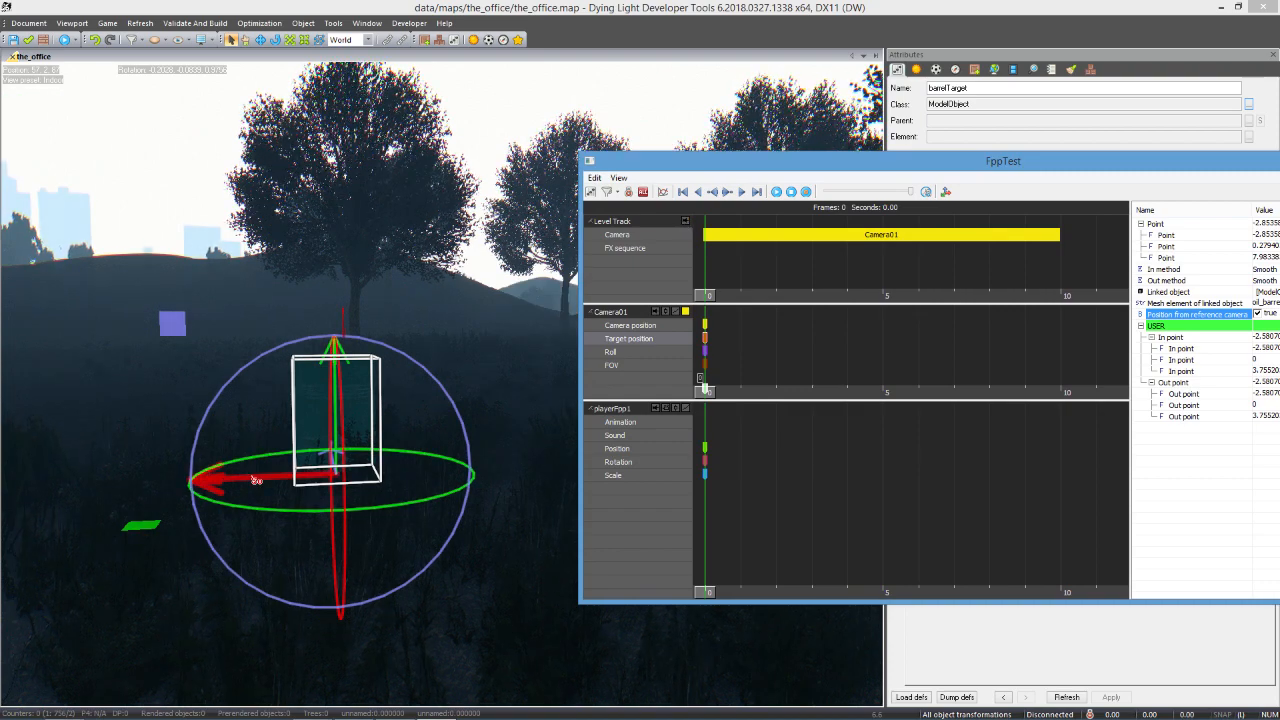
left_click_drag(257, 480, 72, 485)
left_click(686, 222)
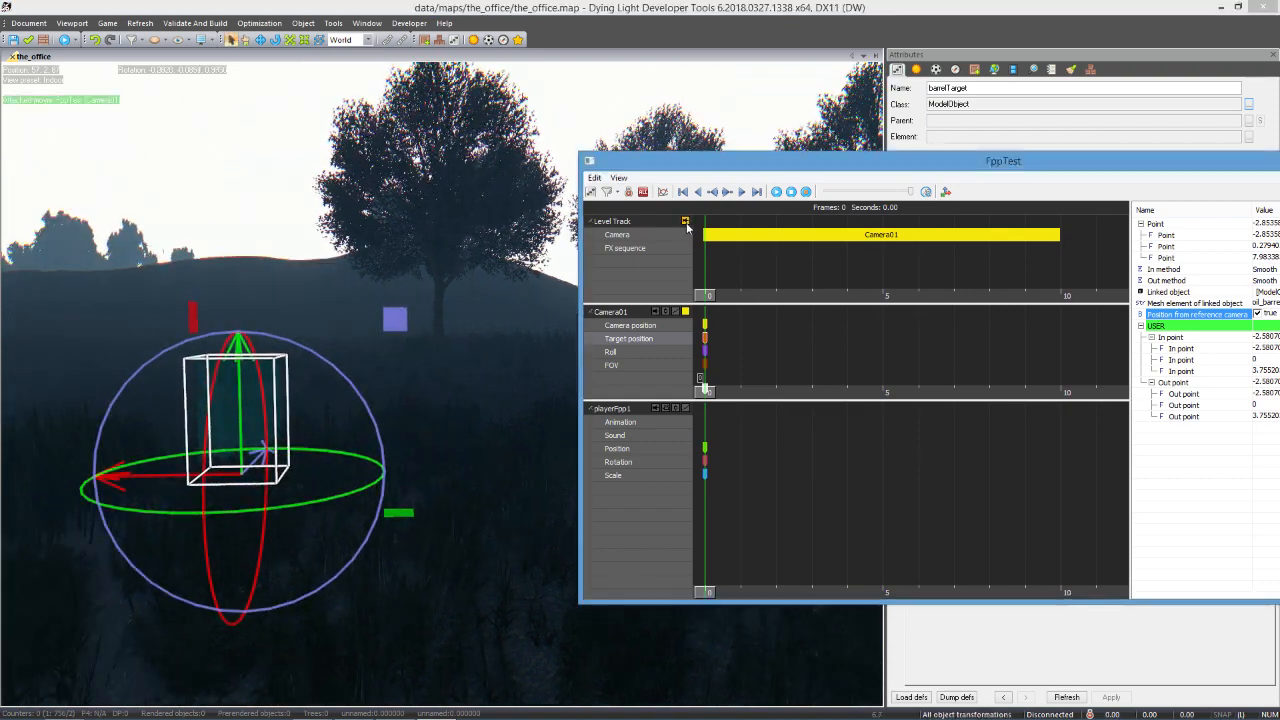
left_click_drag(926, 166, 1076, 180)
left_click_drag(163, 488, 665, 425)
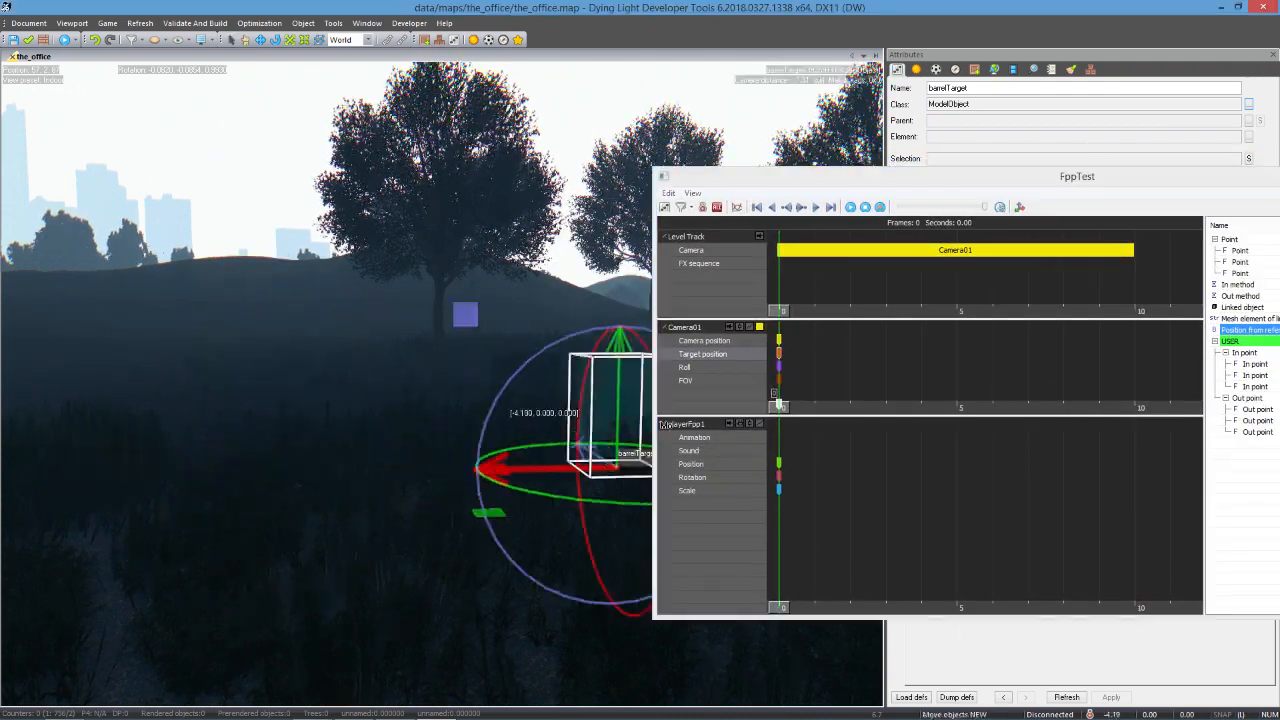
left_click(759, 237)
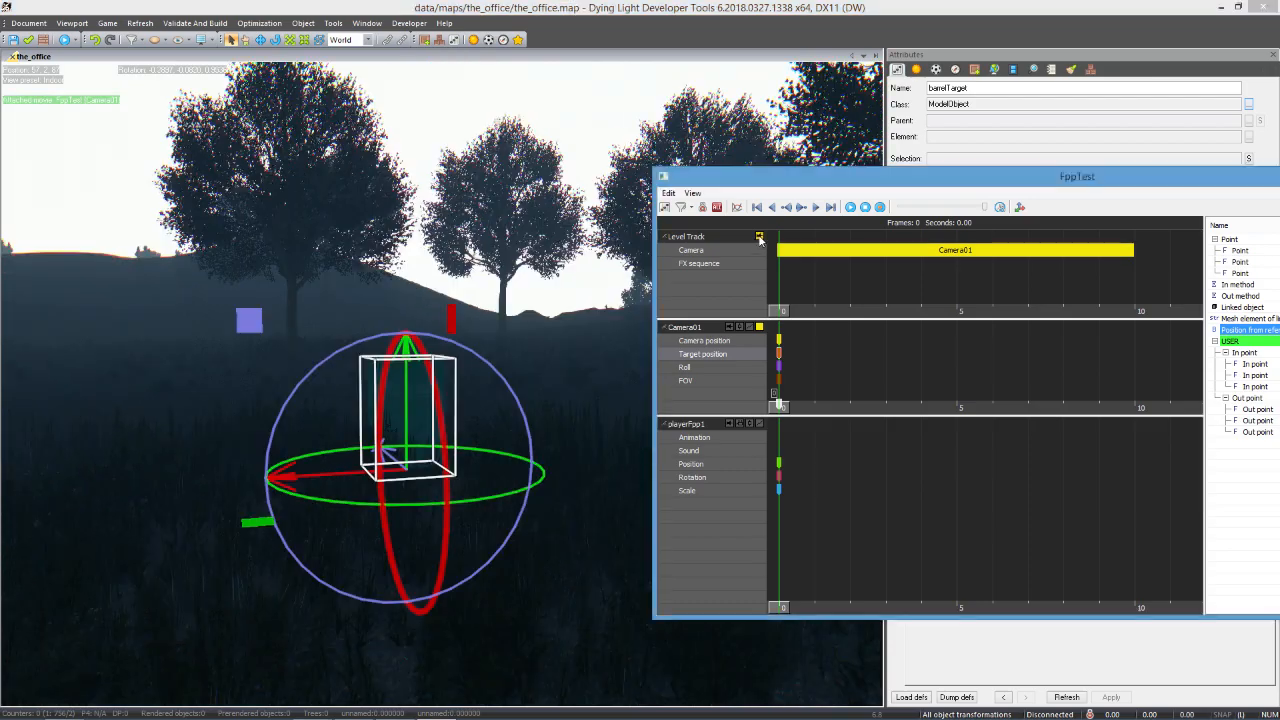
- Slide the barrel sideways again, push it farther away across the ground, and check both positions through the movie camera
left_click(339, 476)
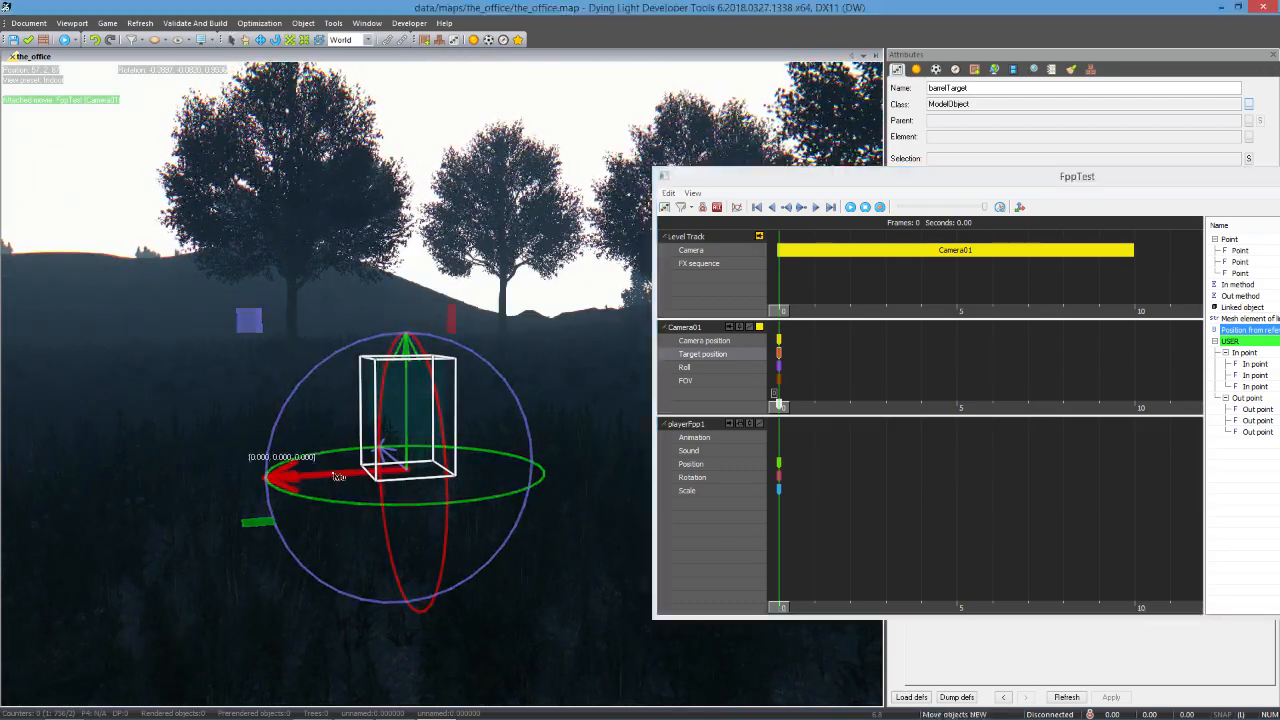
left_click_drag(339, 476, 80, 478)
left_click(759, 237)
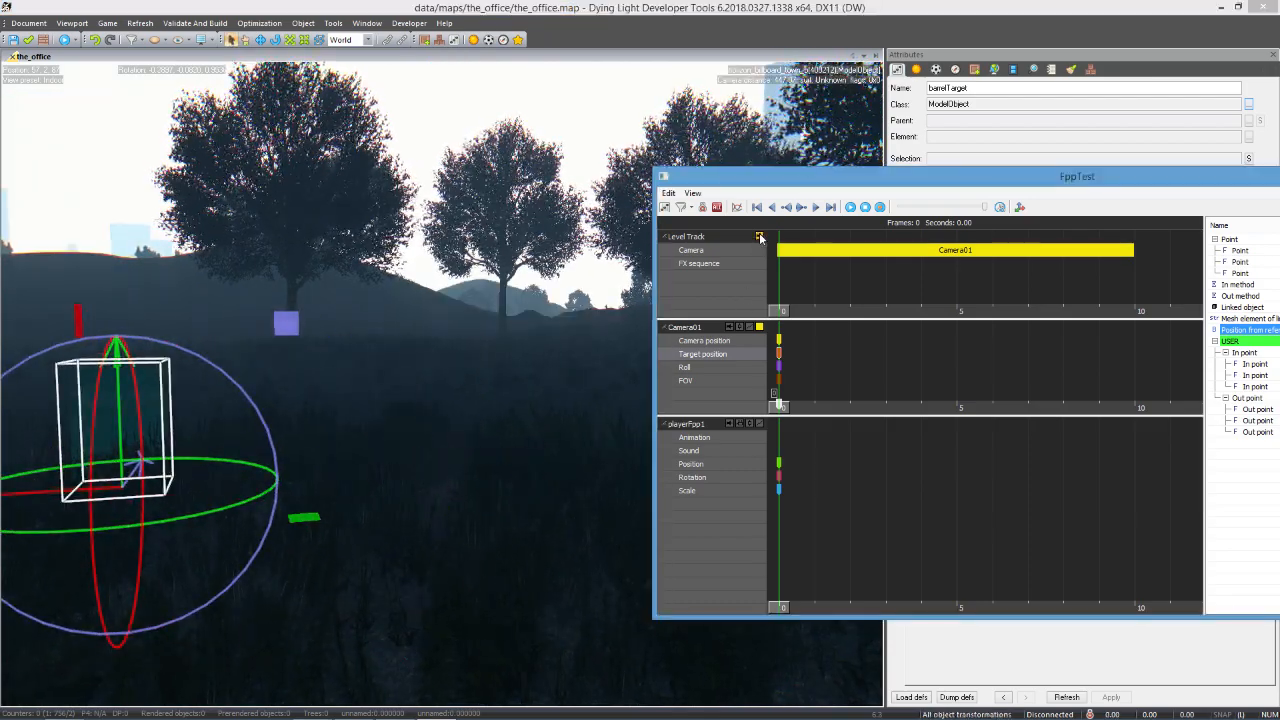
left_click(759, 236)
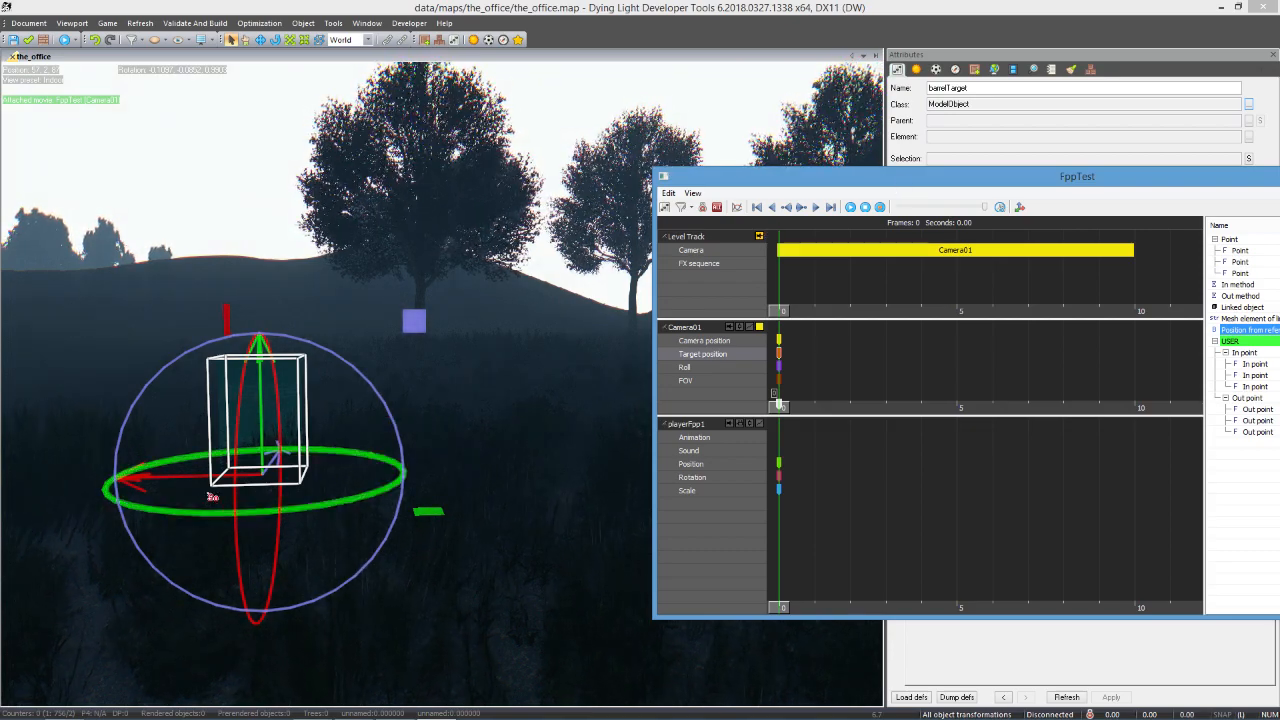
left_click_drag(193, 481, 120, 381)
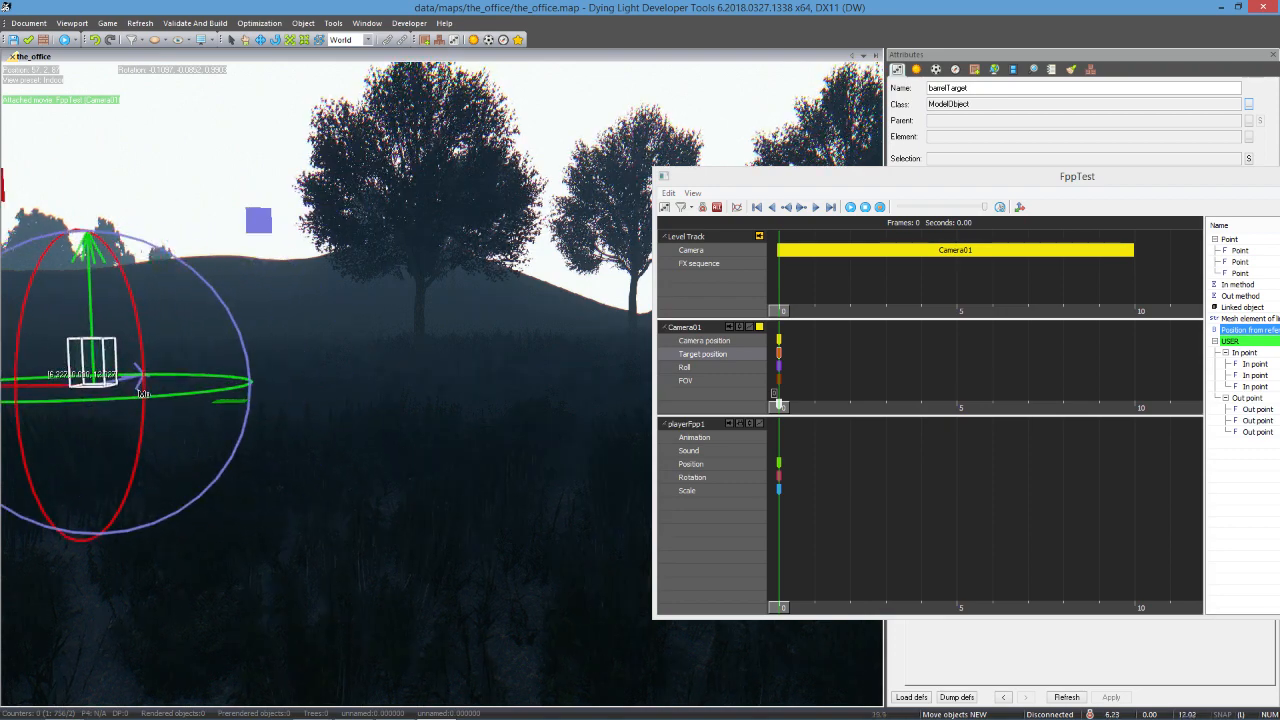
left_click(759, 240)
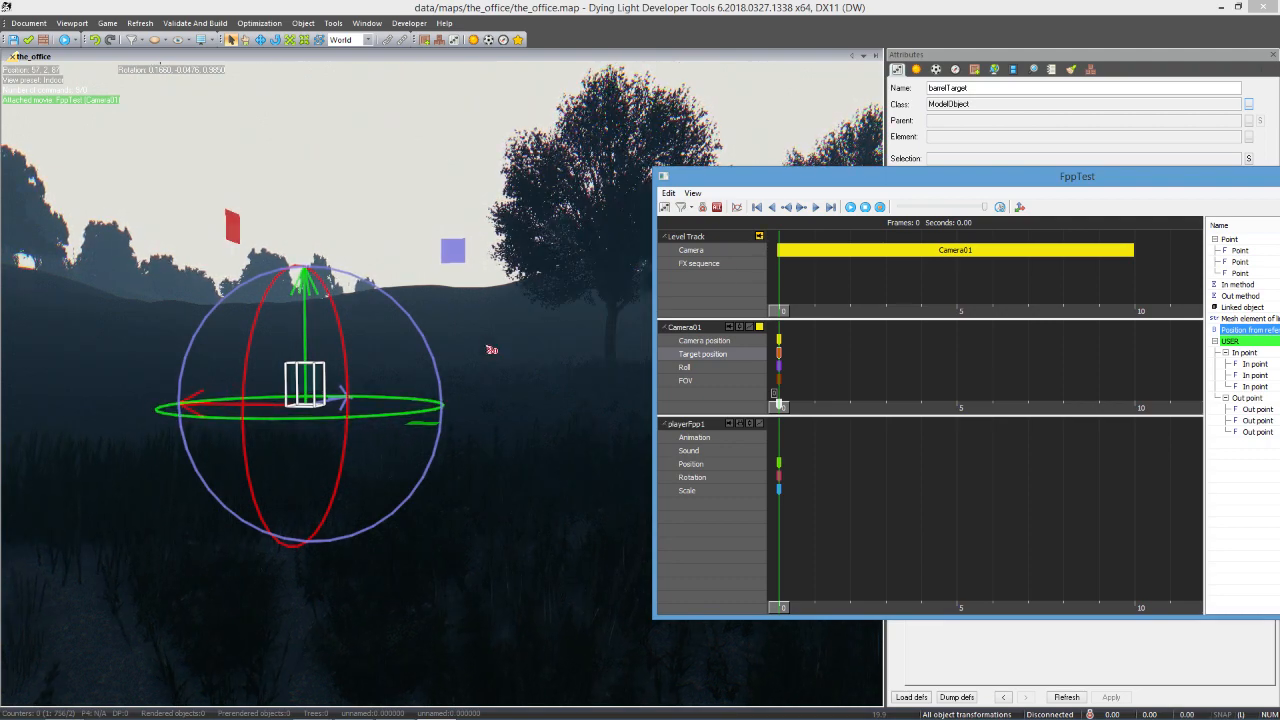
- Place the barrel on the ground close in front of the player, deselect it, and check the view through the movie camera
right_click_drag(490, 349, 400, 716)
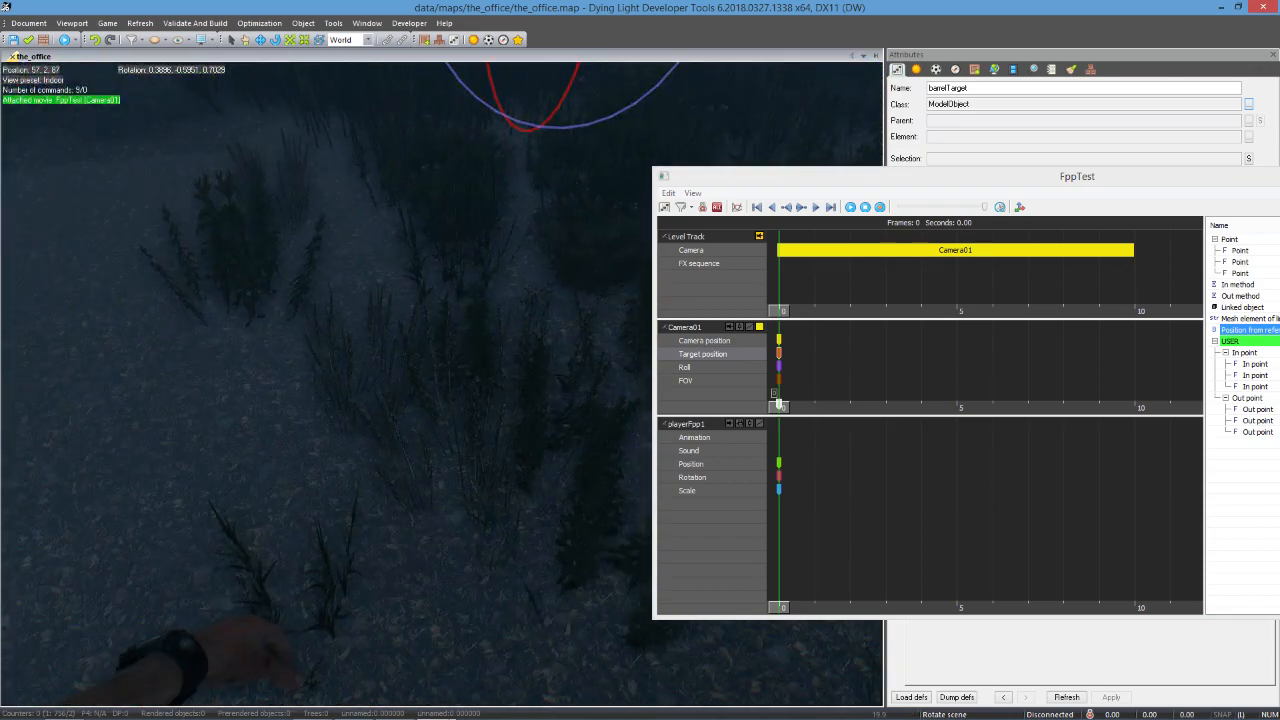
right_click_drag(498, 334, 498, 334)
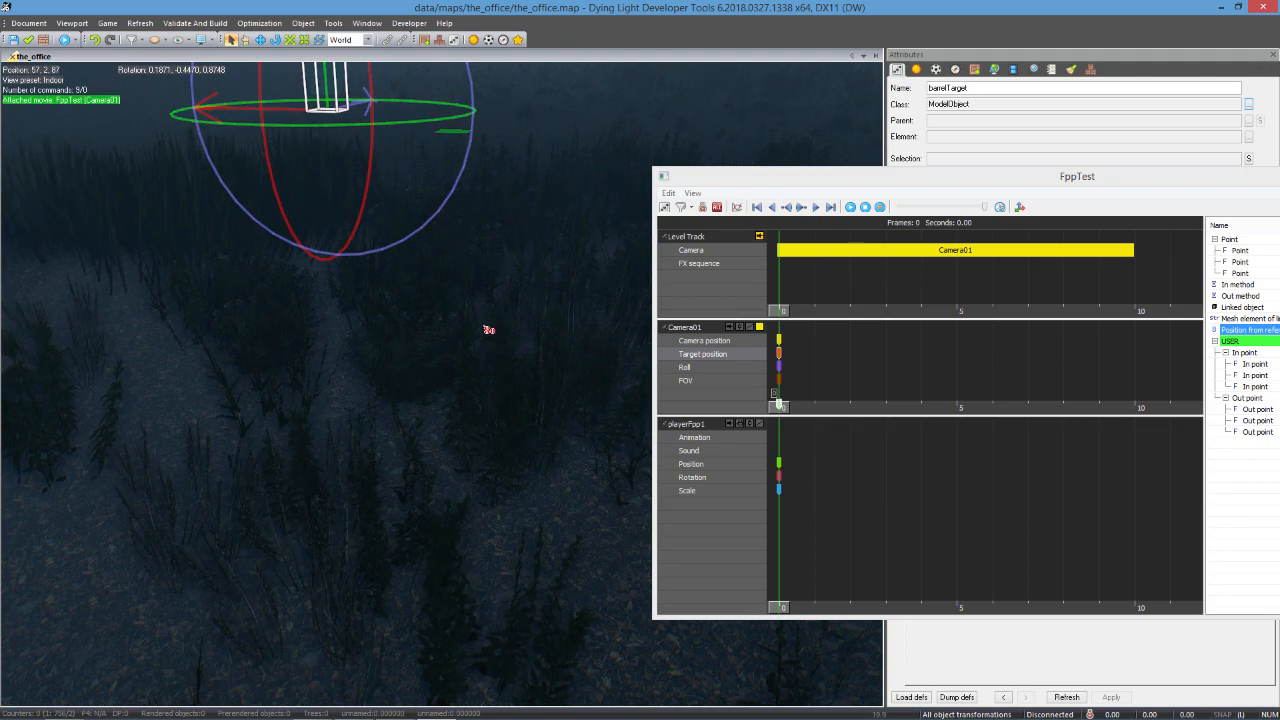
left_click(484, 325)
key("Escape")
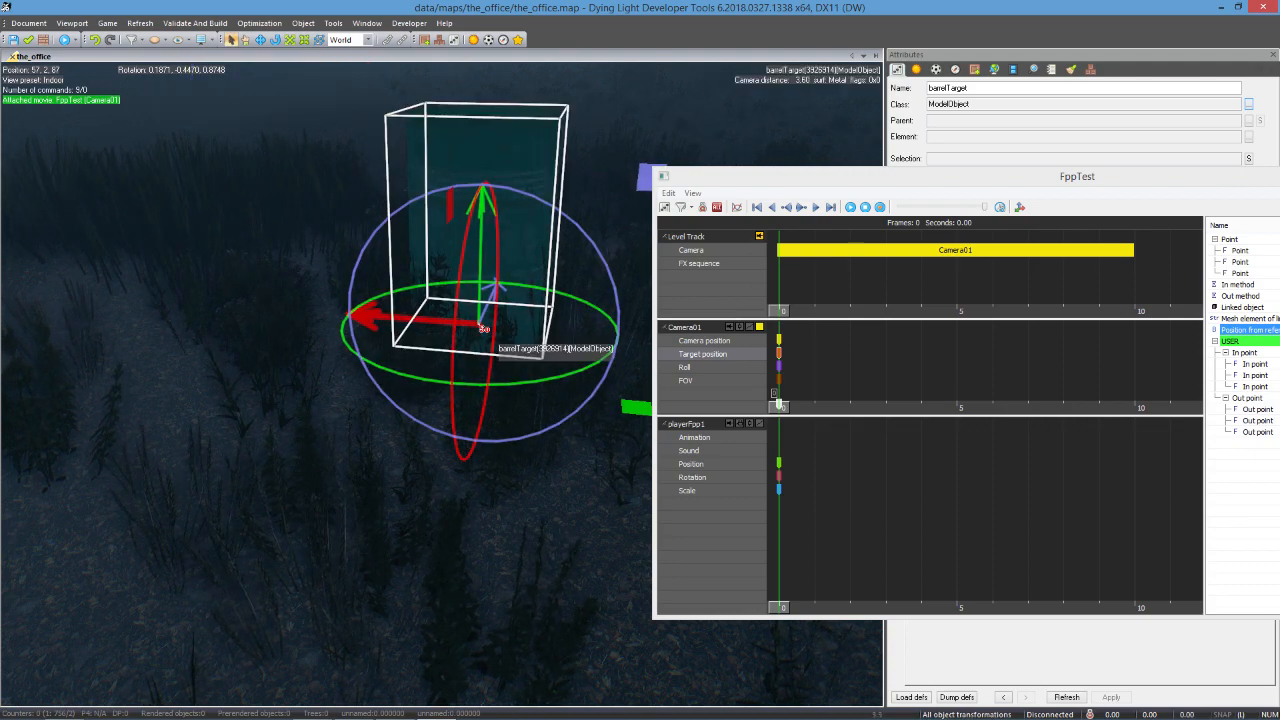
left_click(759, 233)
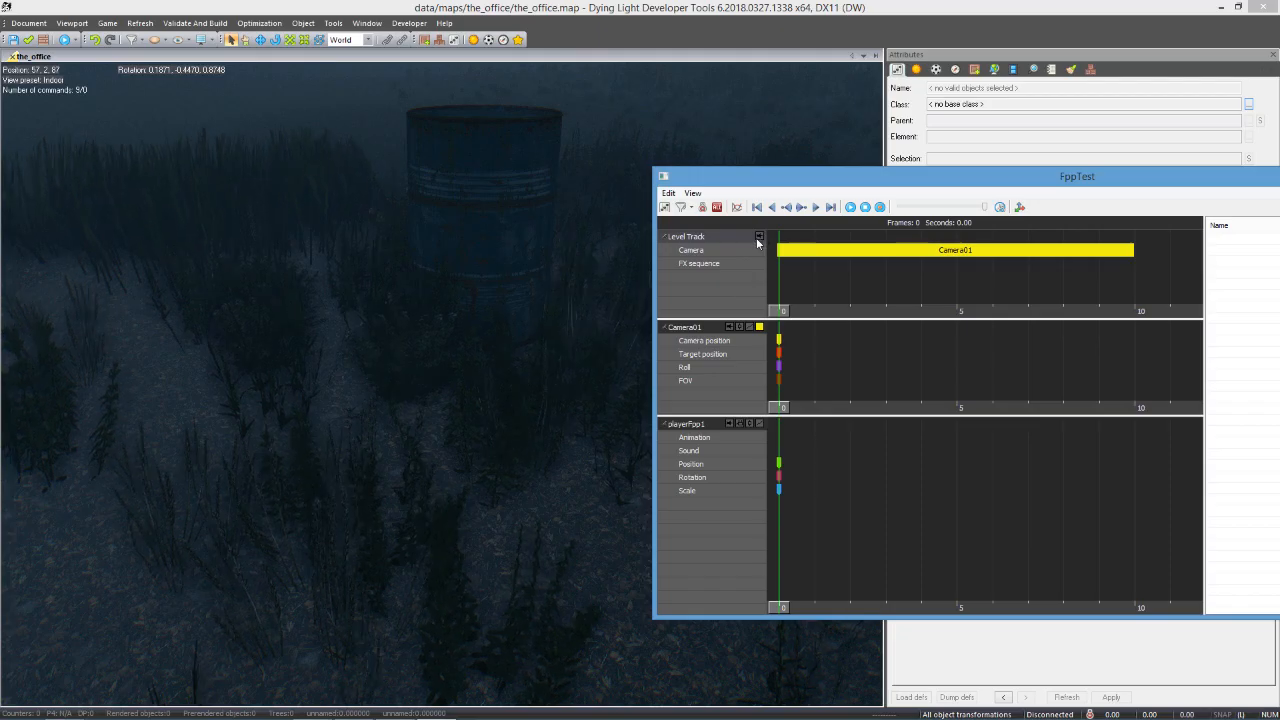
left_click(759, 236)
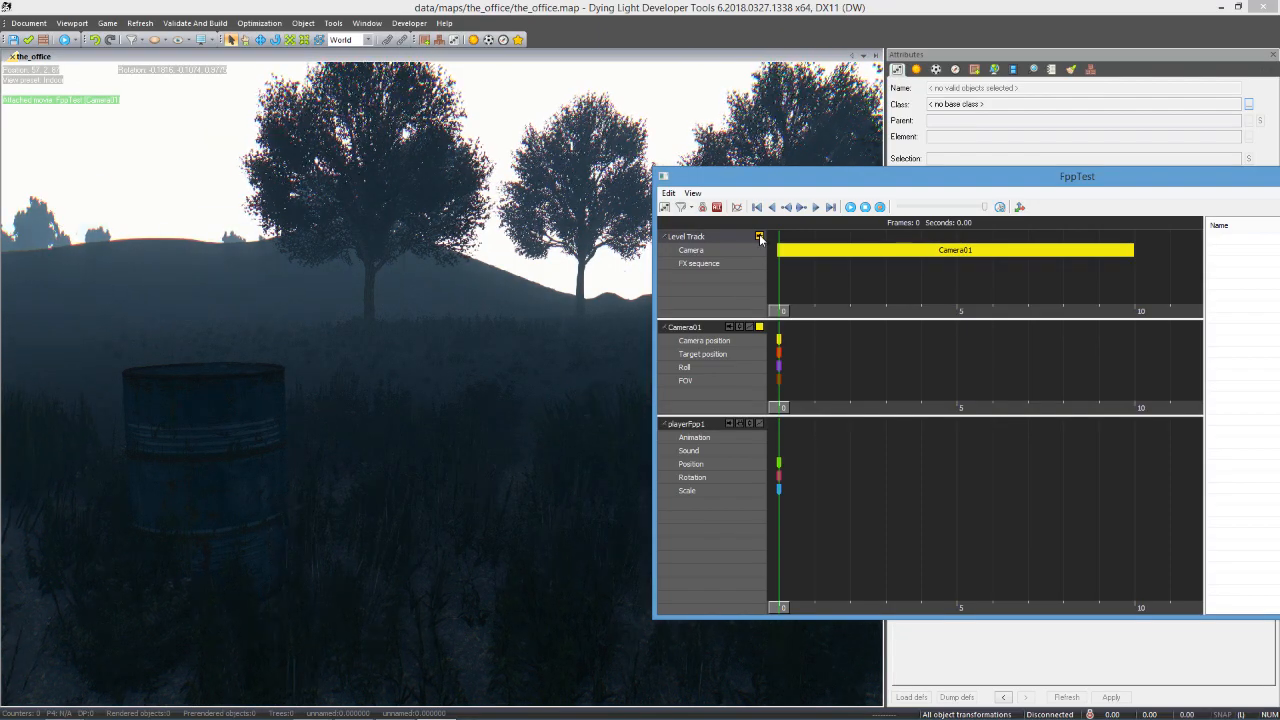
- Add an animation key to playerFpp1 and stretch it from 0 to about 4.4 seconds
right_click_drag(460, 314, 449, 408)
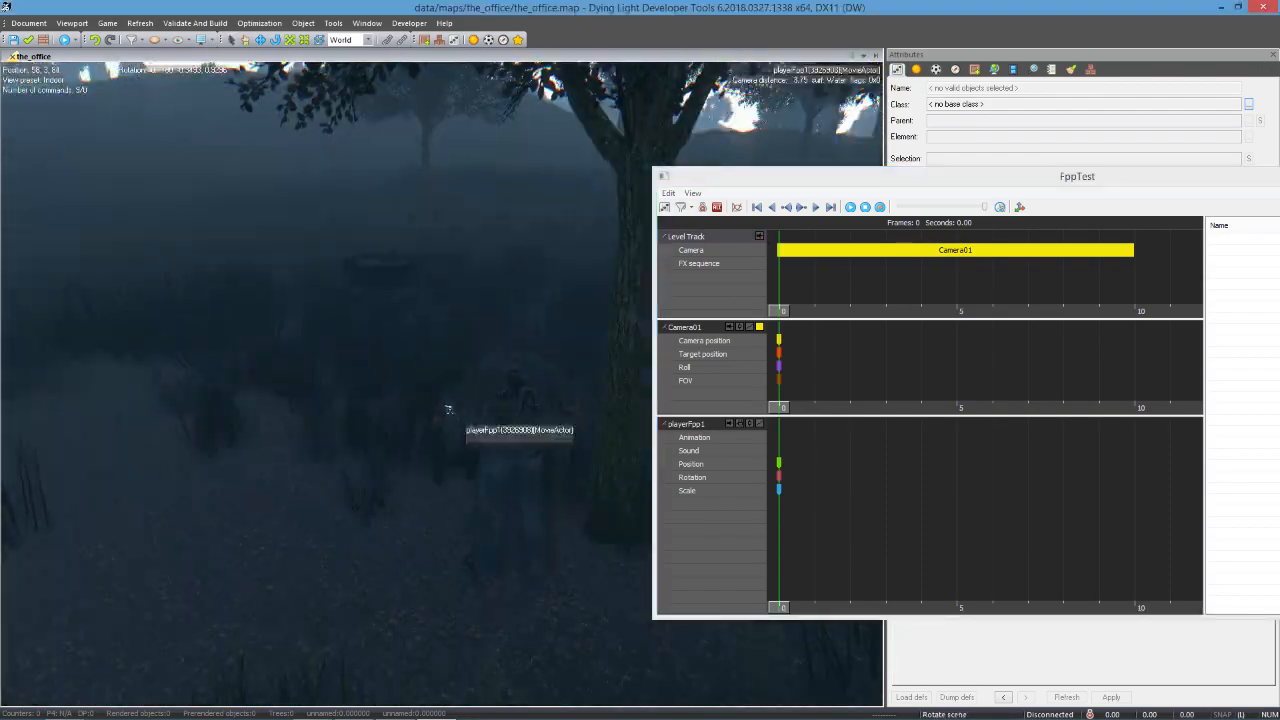
right_click(806, 434)
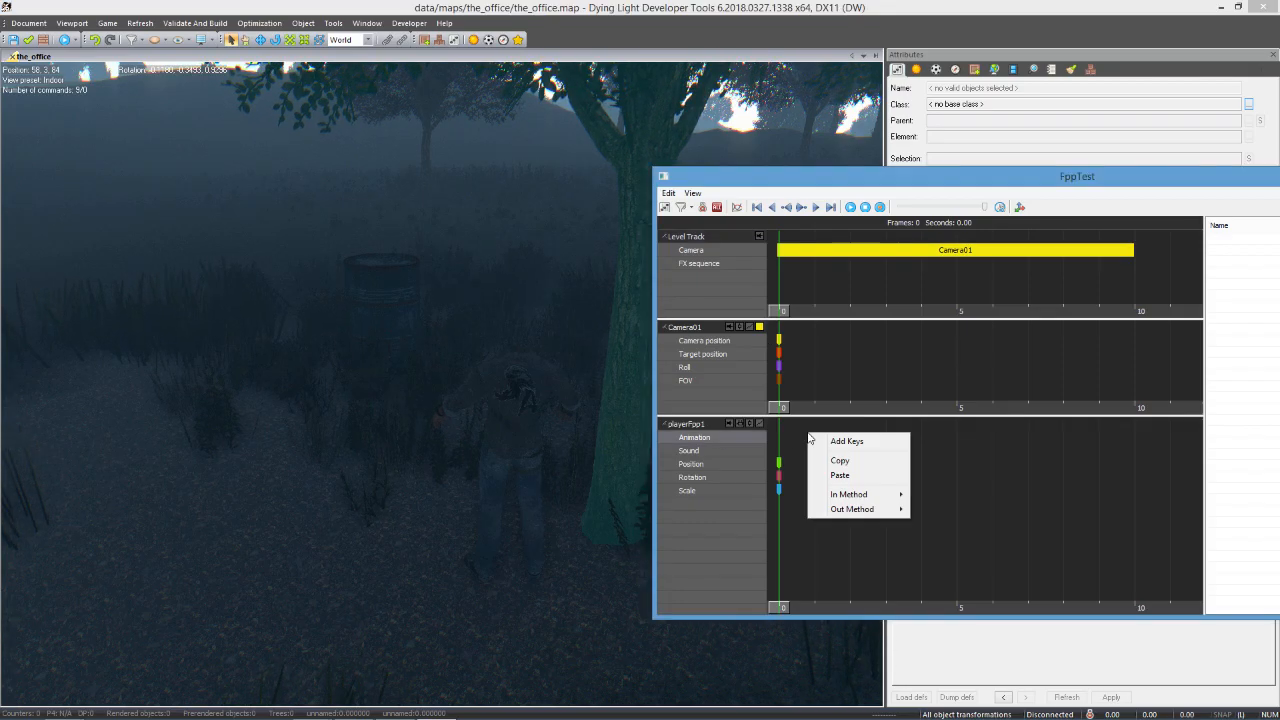
left_click(840, 438)
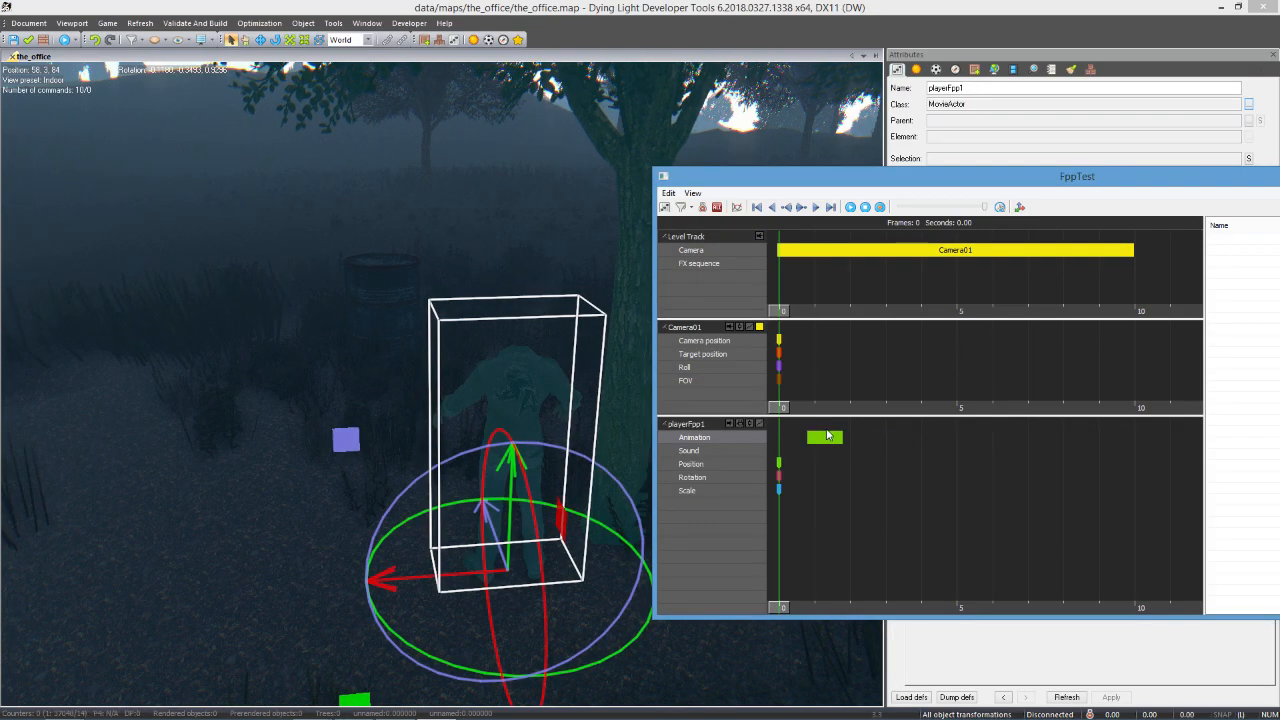
left_click(830, 439)
left_click_drag(809, 606, 938, 605)
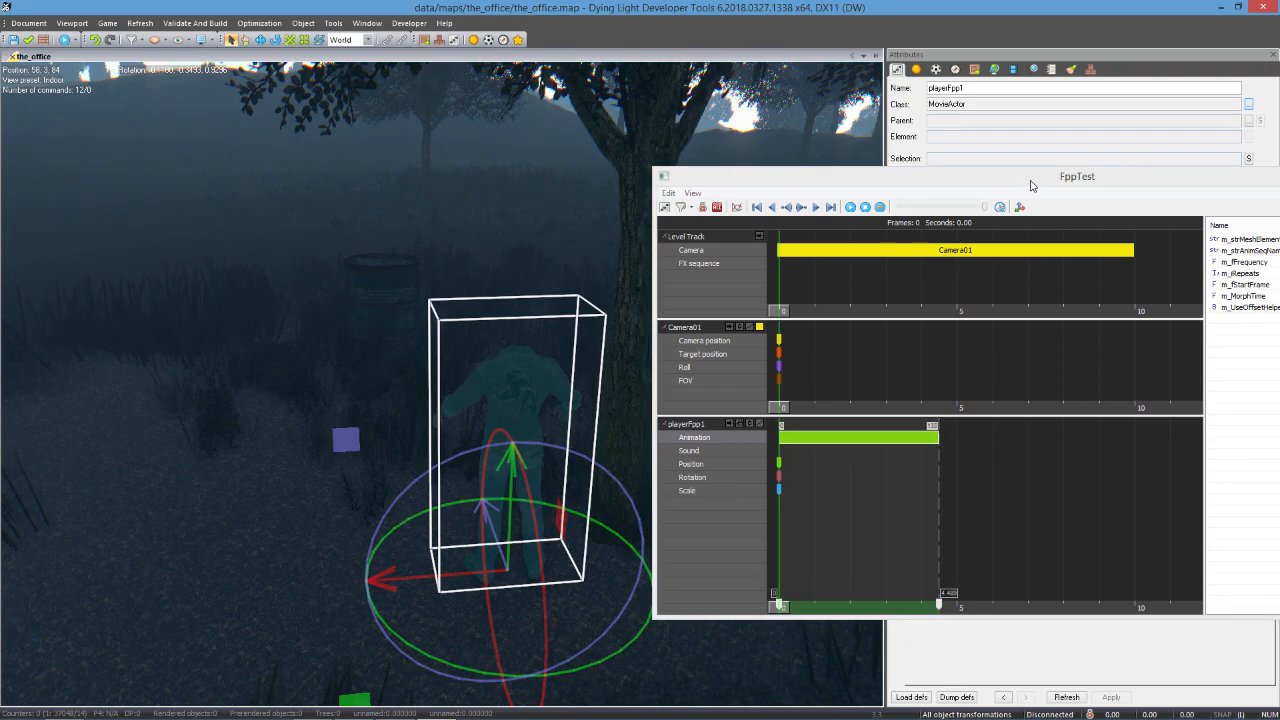
- Filter playerFpp1's animations by "idl" and set the animation key's m_strAnimSeqName to breakewall_minigame_idle
left_click_drag(1031, 179, 350, 168)
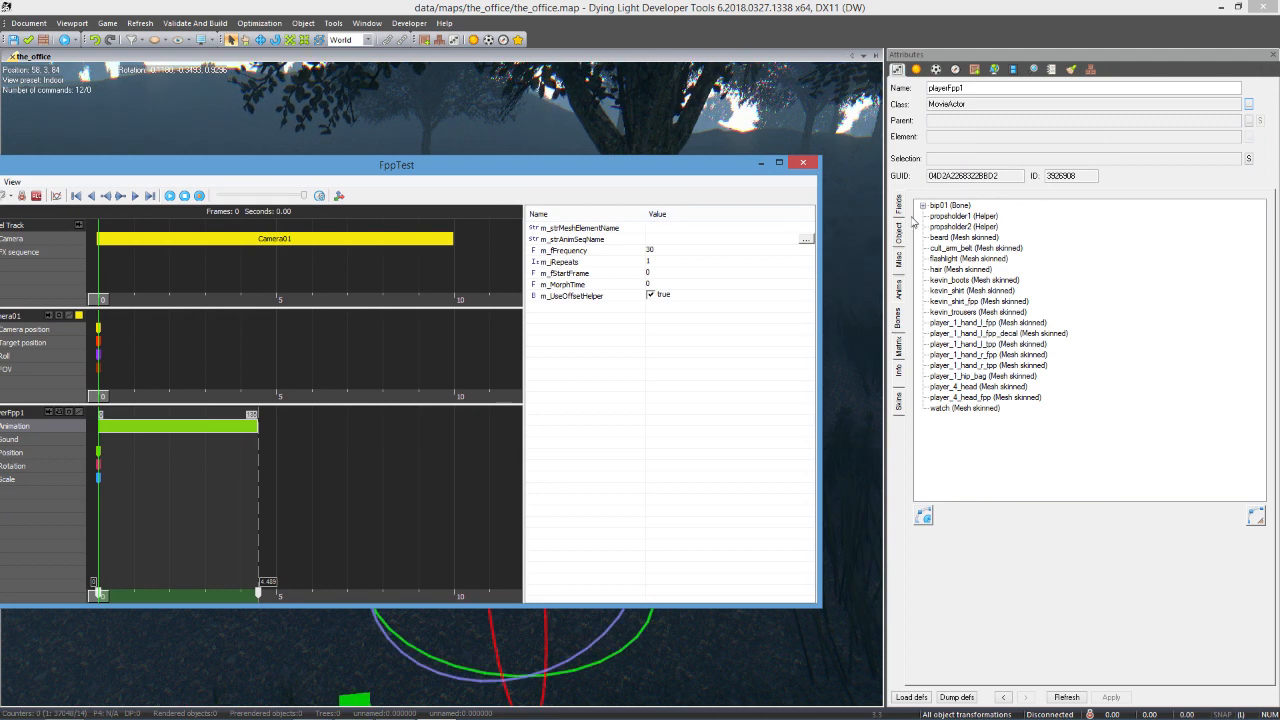
left_click(900, 292)
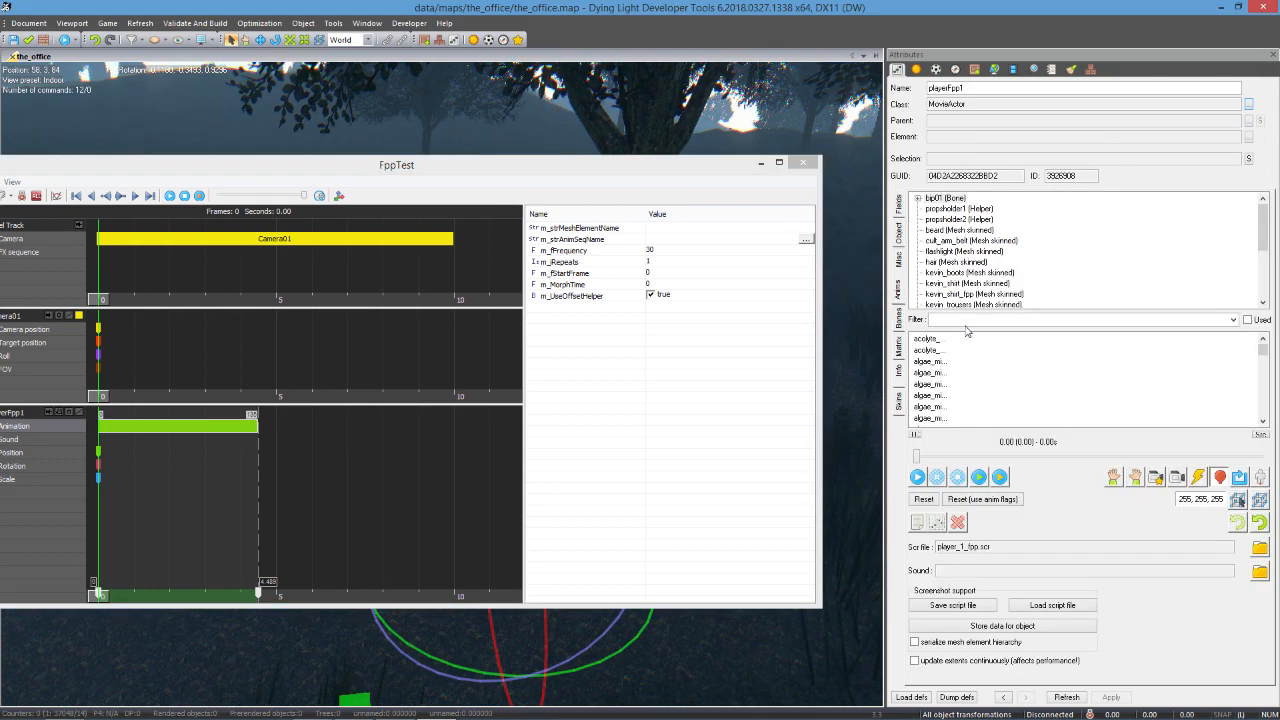
left_click(967, 319)
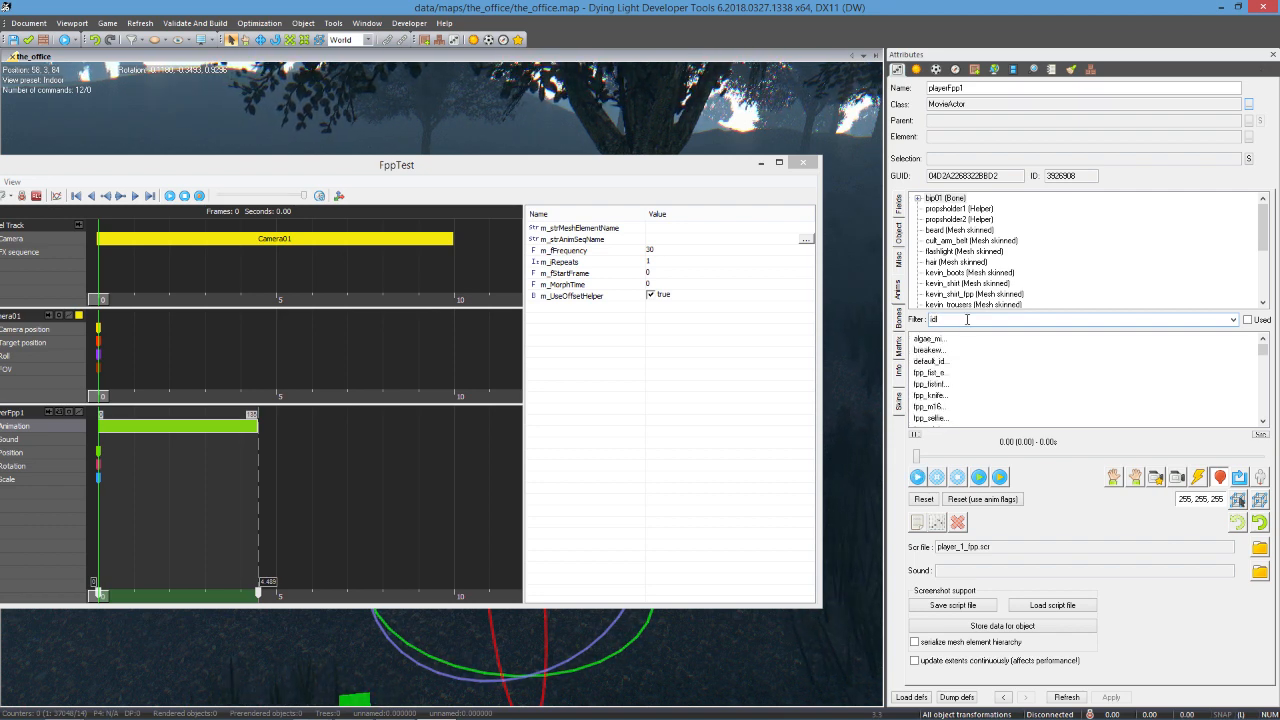
left_click(937, 351)
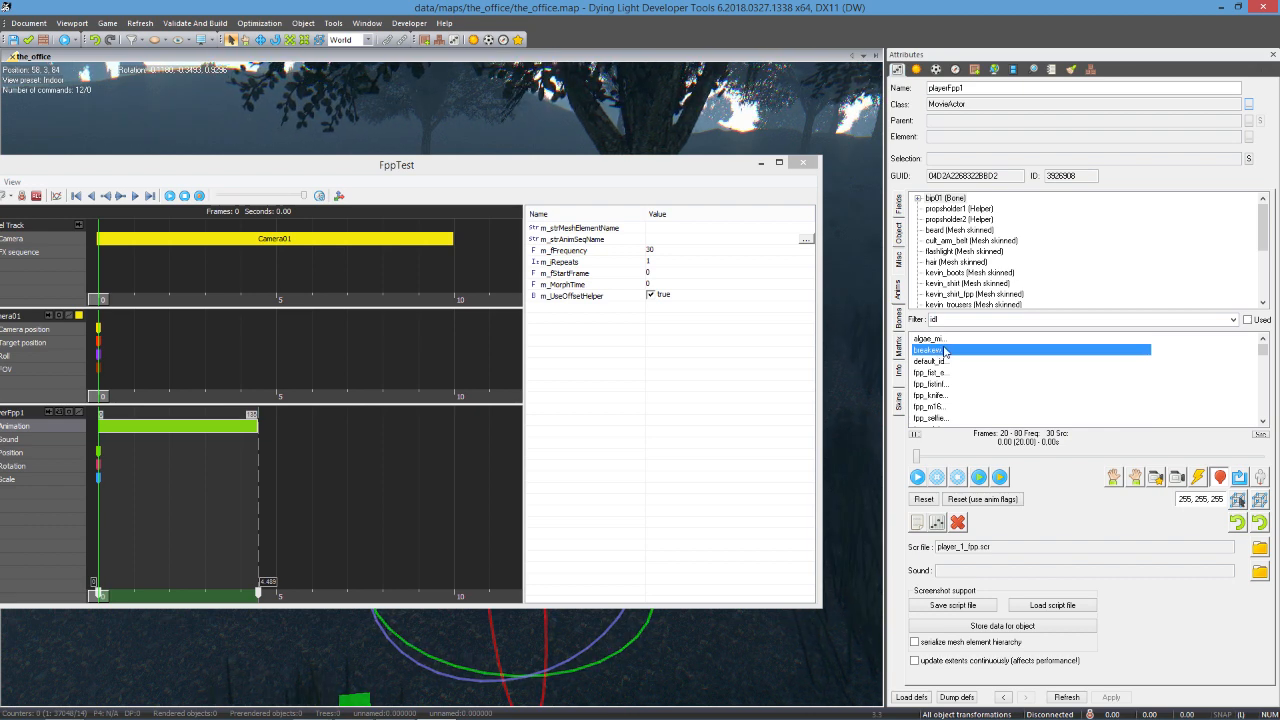
double_click(937, 351)
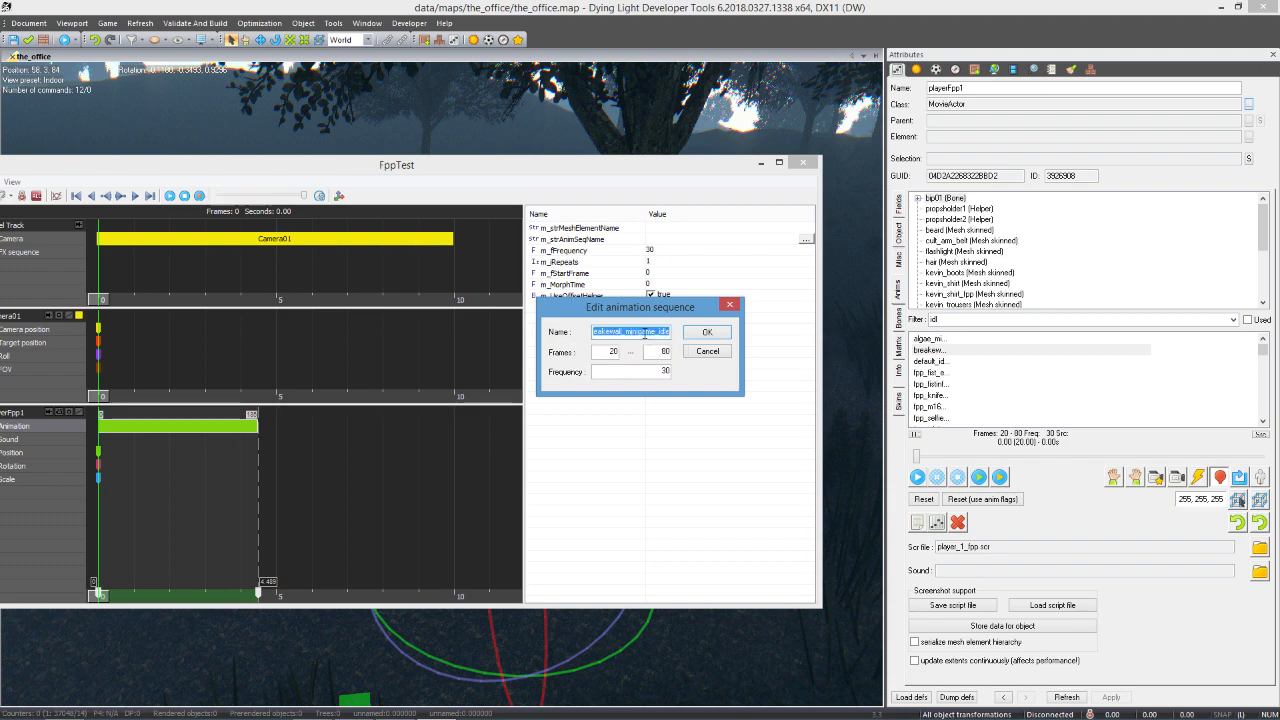
left_click(725, 337)
left_click_drag(443, 171, 626, 174)
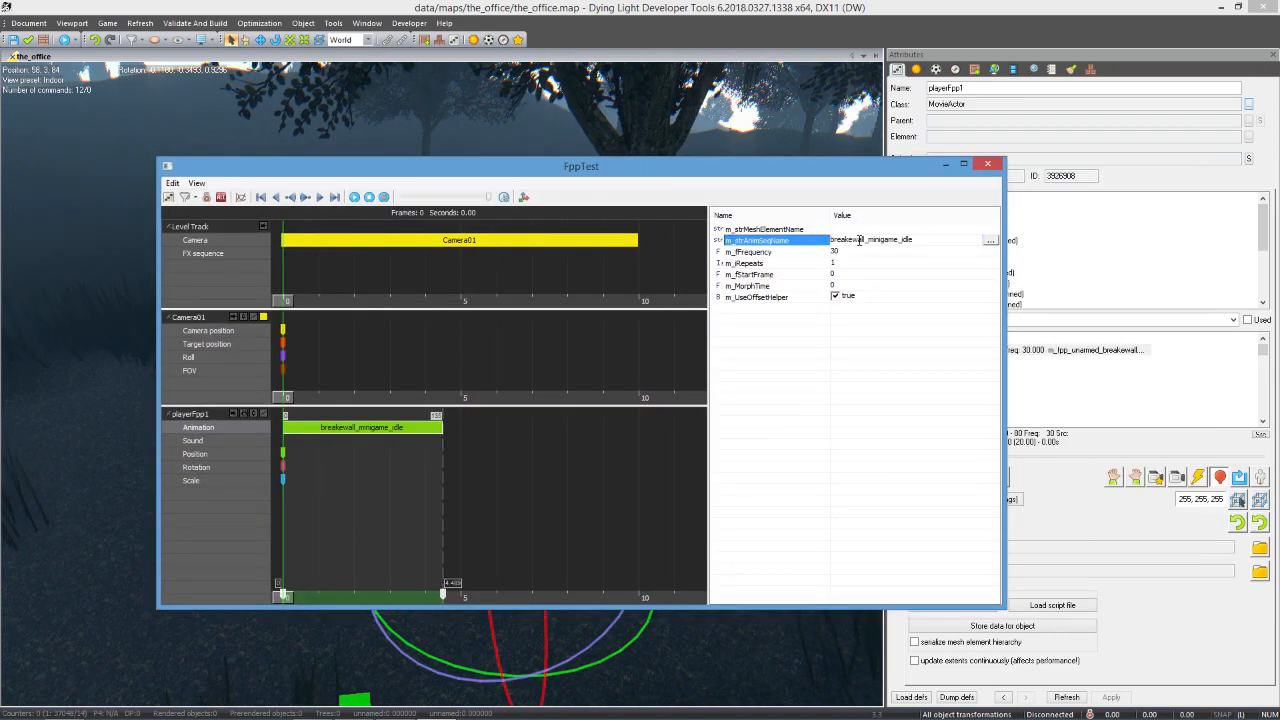
- Move the FppTest timeline off the player, reload the movie from the movie list, and scrub to about 2.5 seconds to preview the idle animation
left_click_drag(618, 181, 1190, 169)
left_click_drag(858, 291, 898, 289)
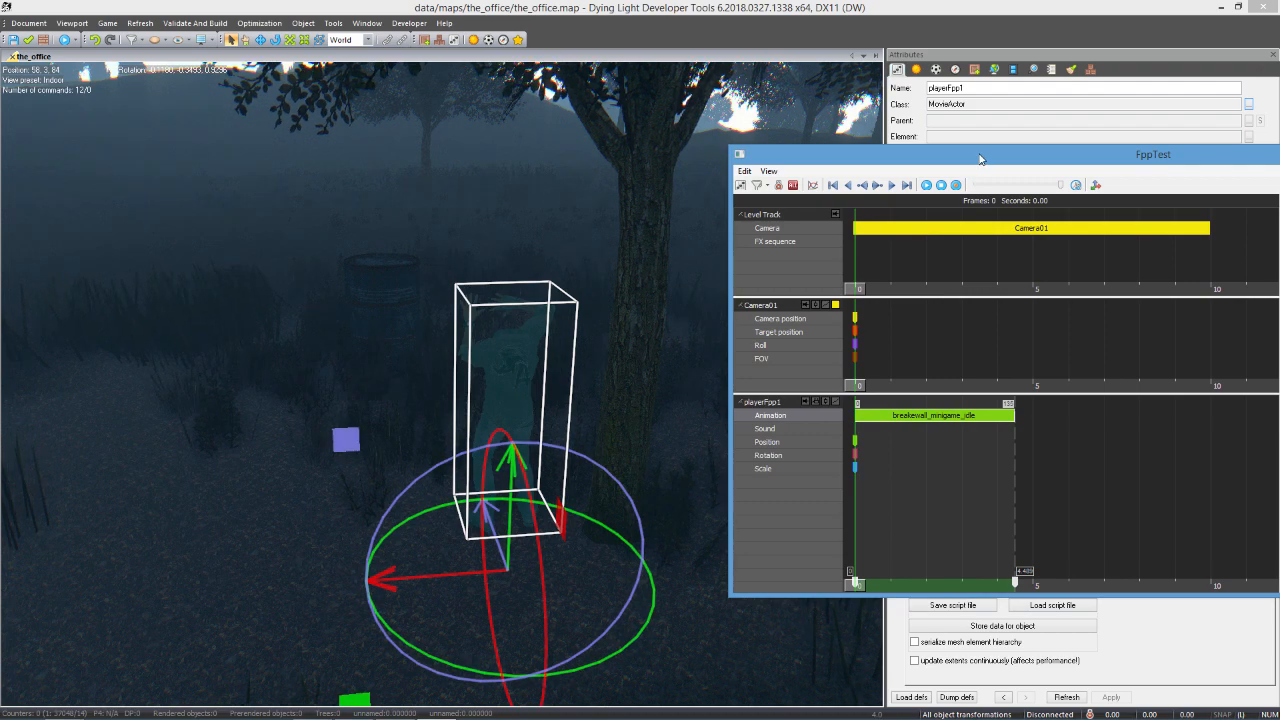
left_click_drag(980, 156, 918, 306)
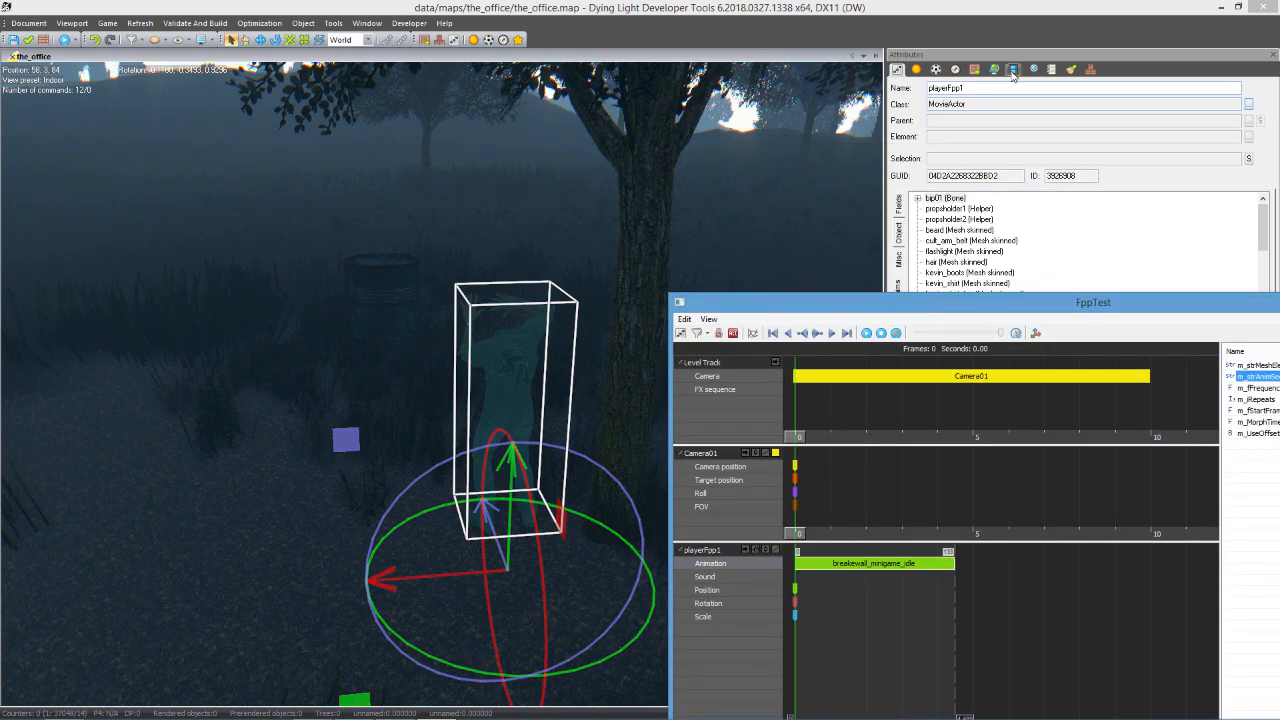
left_click(1013, 68)
left_click(917, 128)
left_click(922, 165)
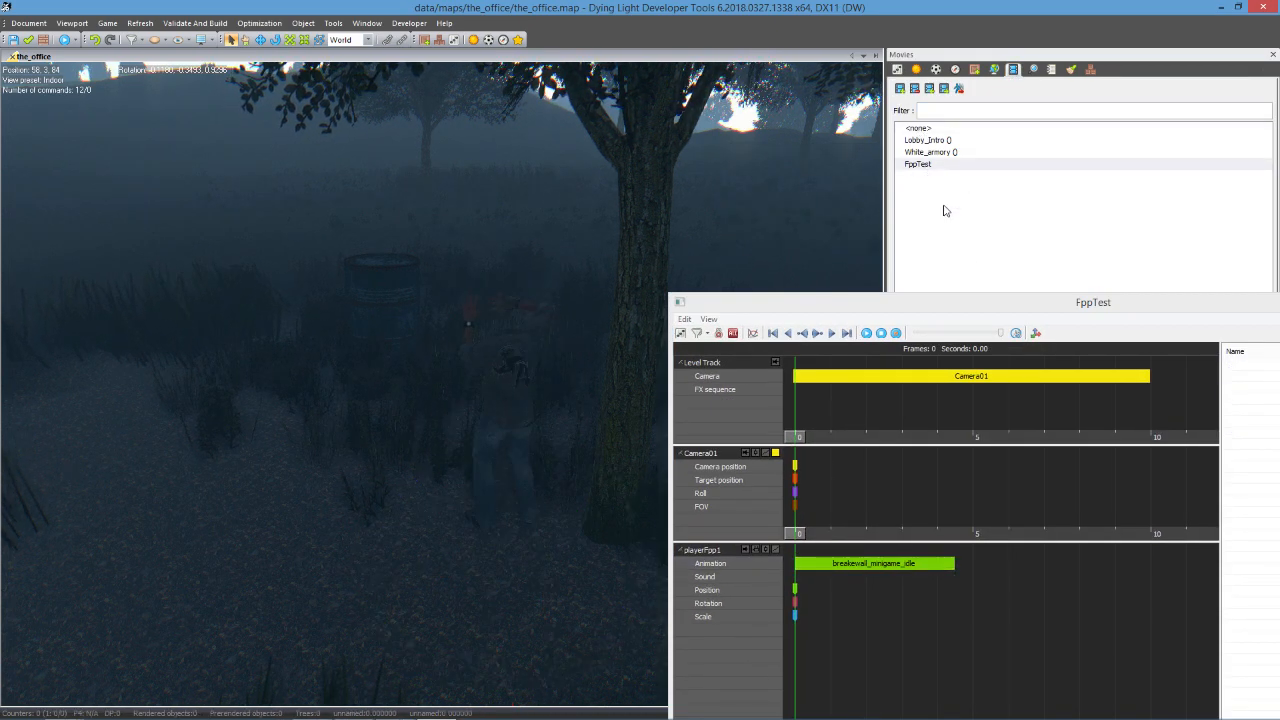
left_click_drag(925, 307, 957, 201)
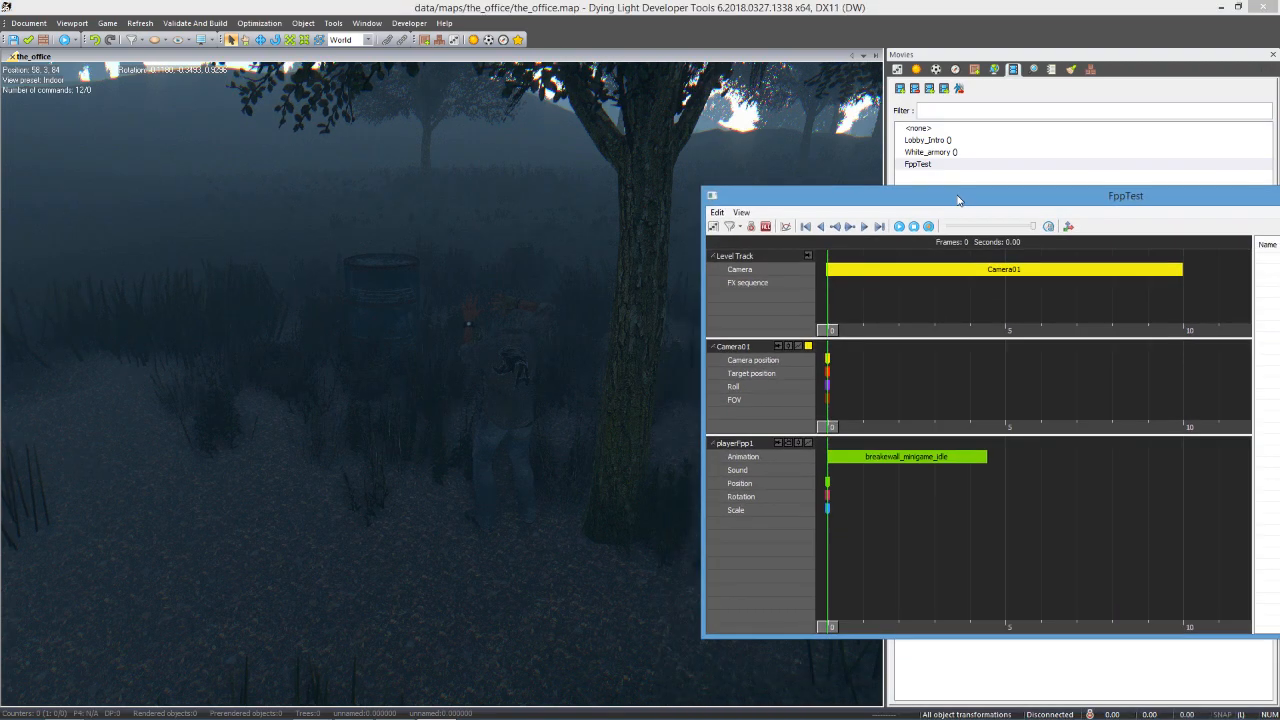
left_click_drag(831, 332, 917, 330)
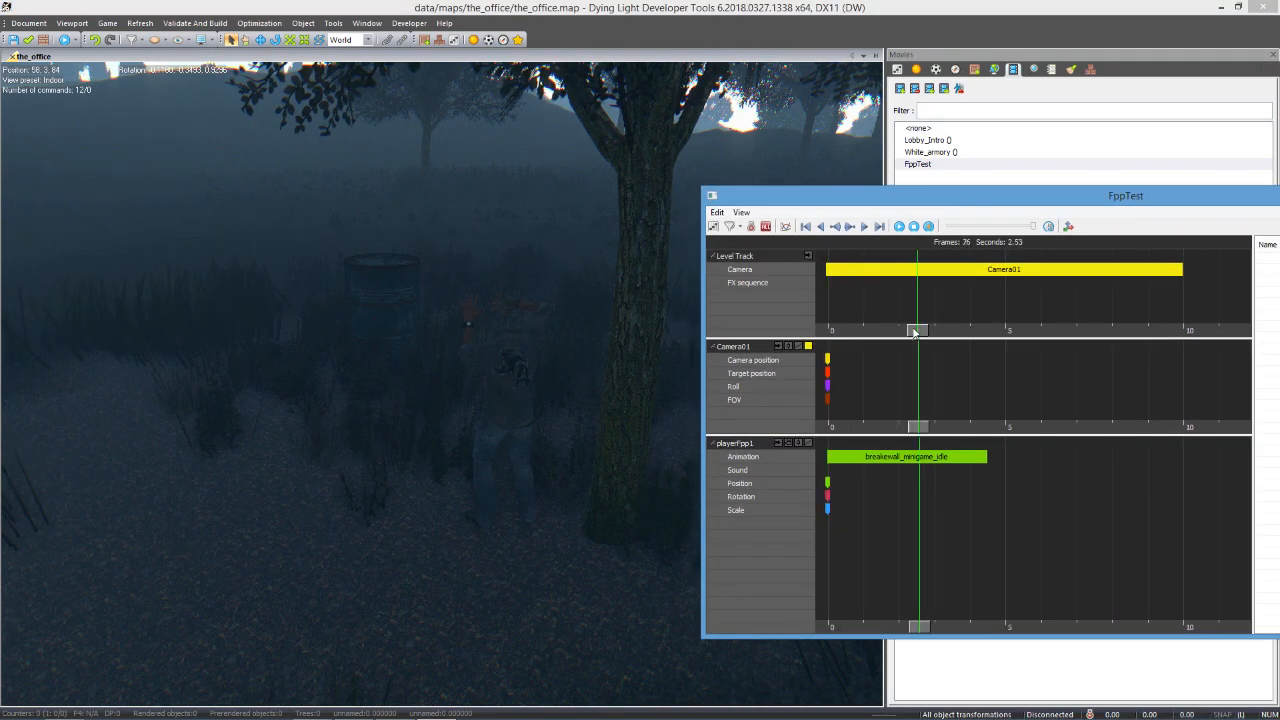
- Select playerFpp1's animation key, reload FppTest once more, and check the player at the start of the timeline
left_click(891, 456)
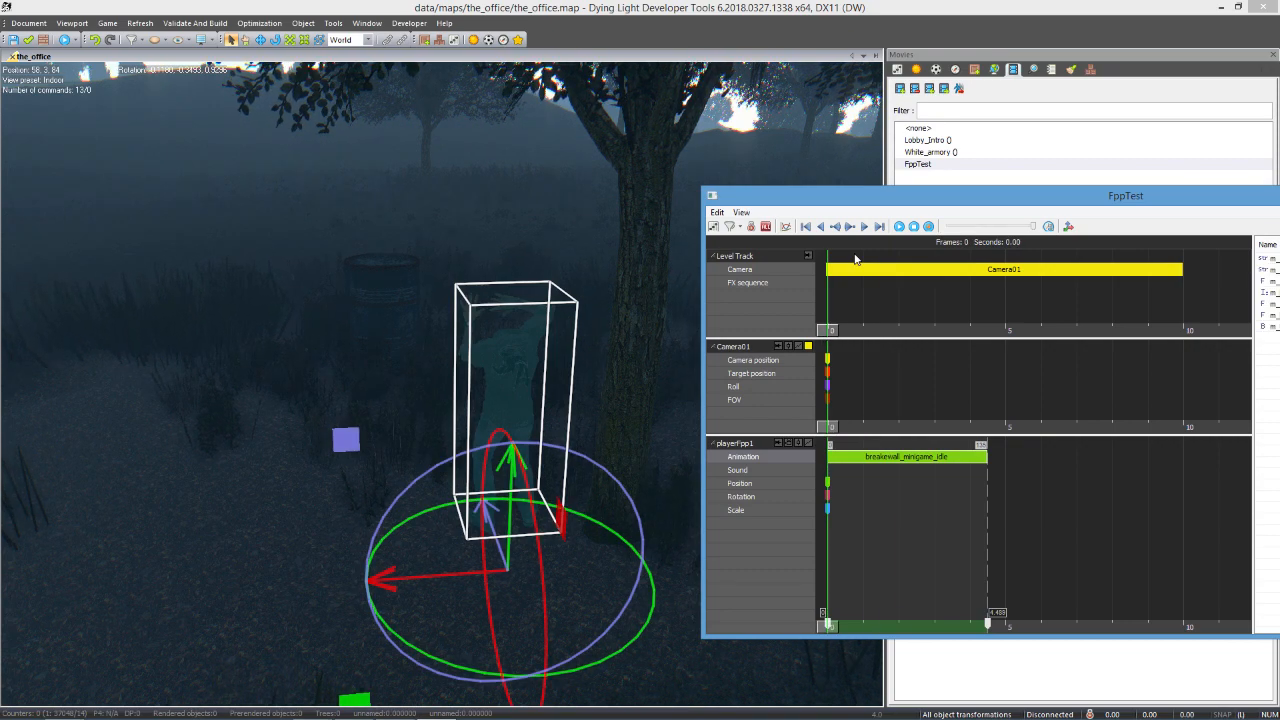
left_click(918, 129)
left_click(920, 168)
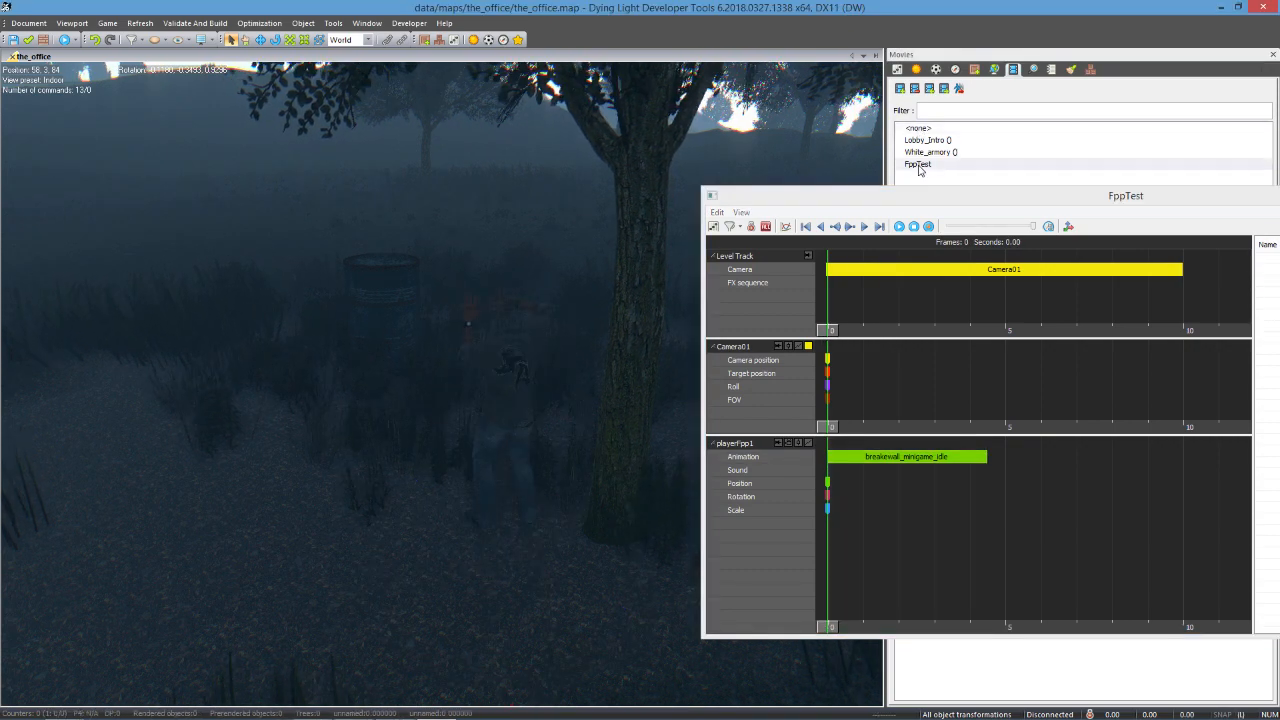
left_click(841, 330)
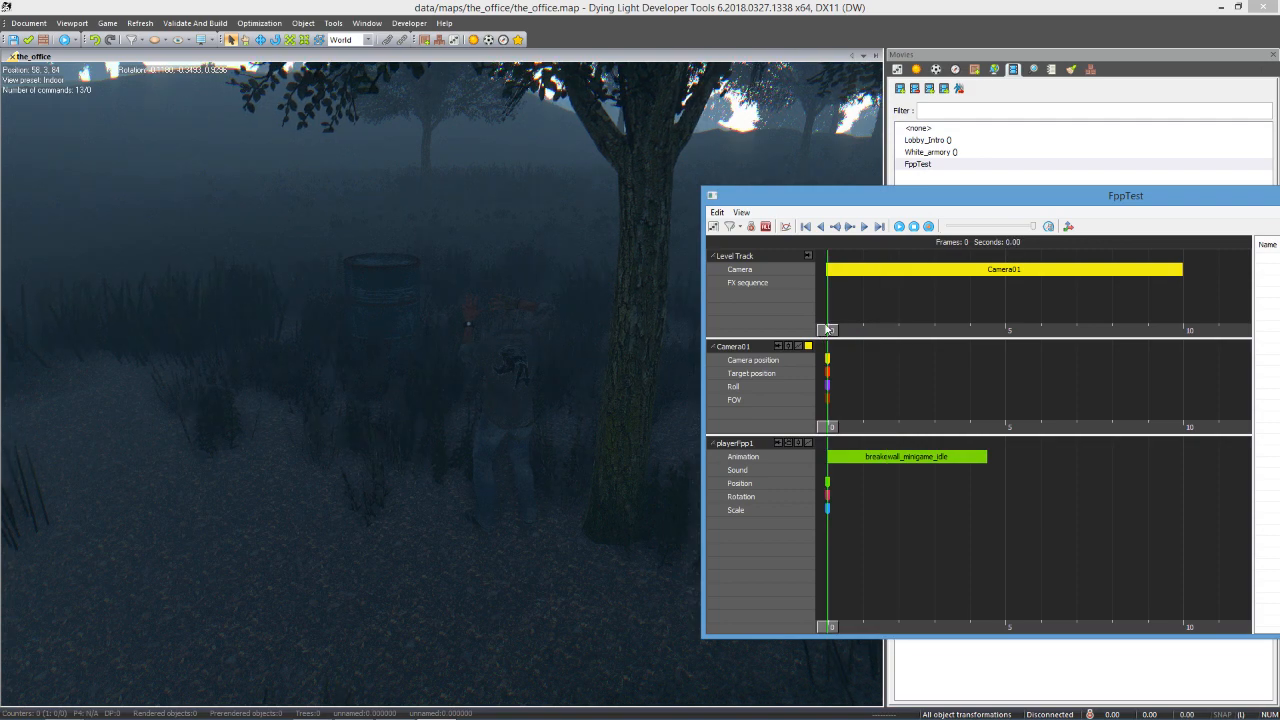
- Set the m_strAnimSeqName of playerFpp1's animation key to basketb_open
left_click(908, 457)
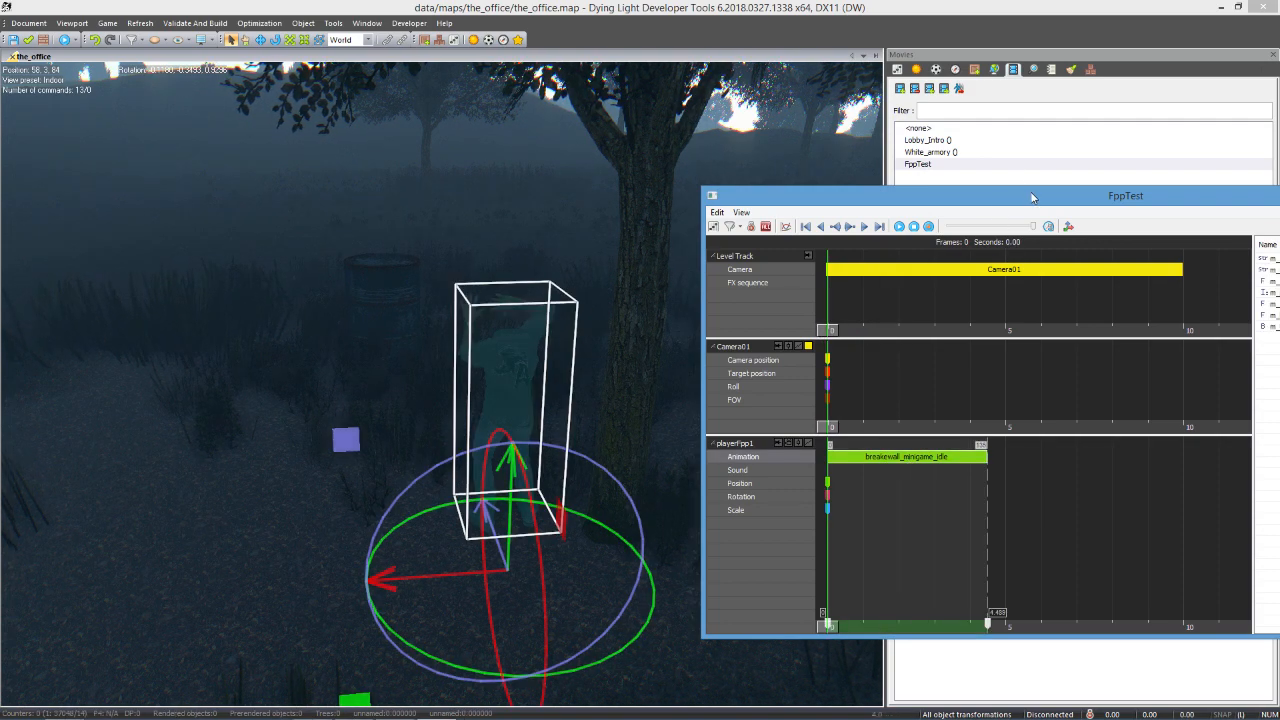
left_click_drag(1032, 194, 588, 179)
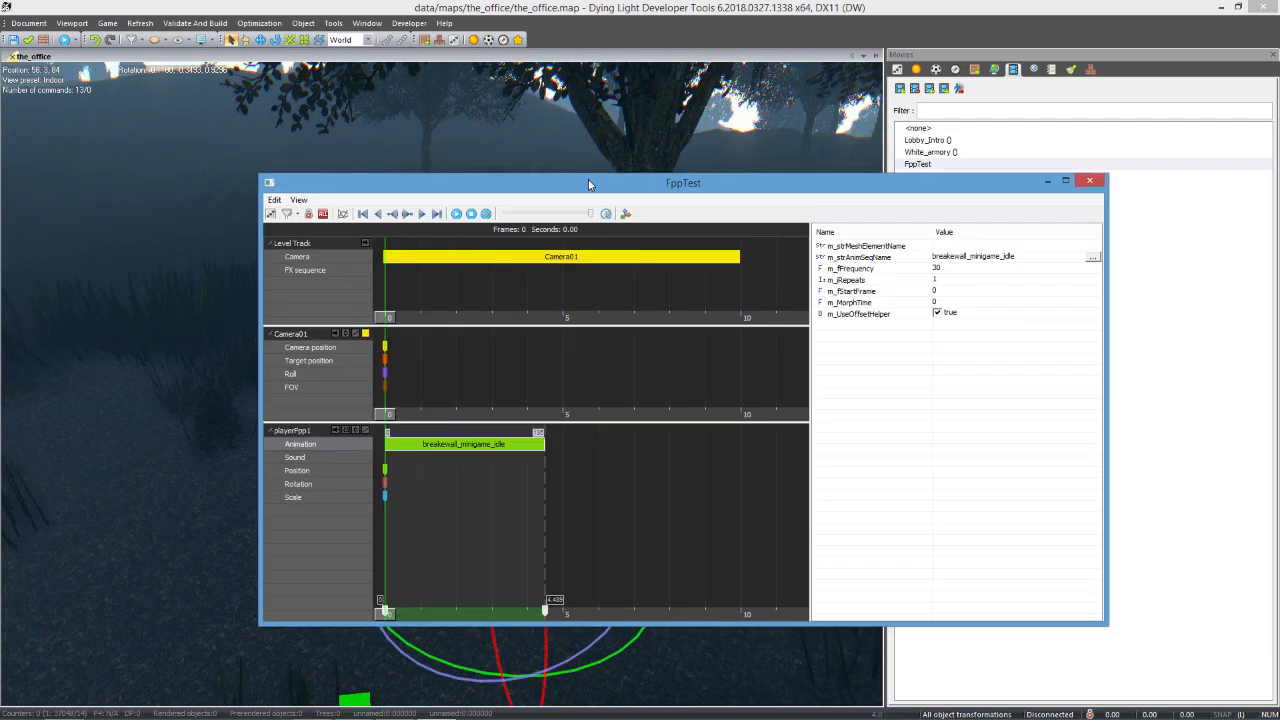
left_click(1093, 257)
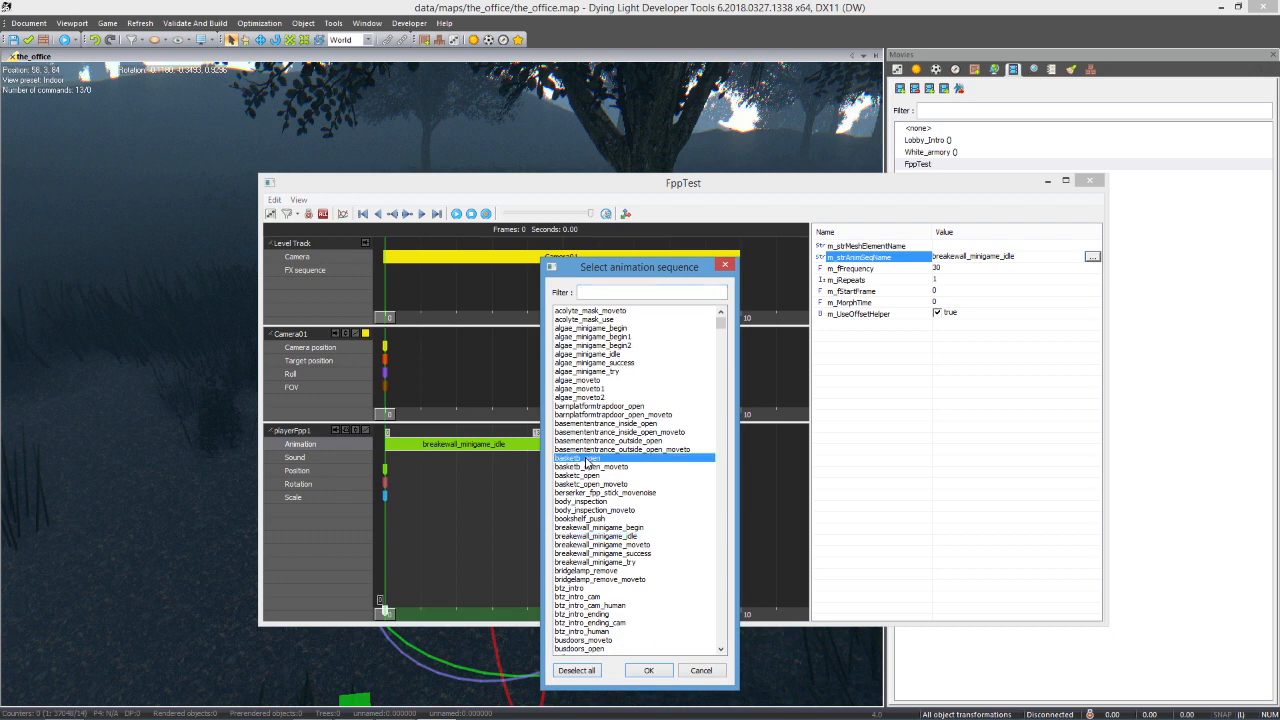
left_click(651, 669)
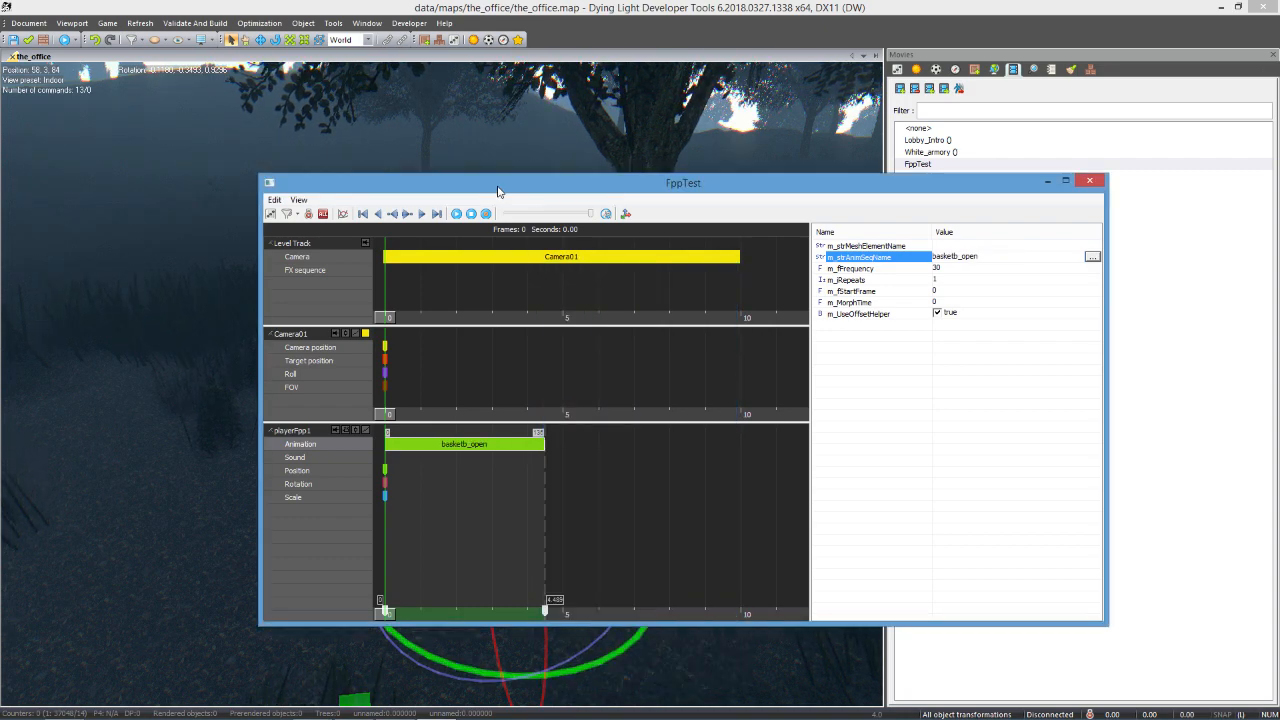
- Move the timeline window aside and scrub through the first second to preview basketb_open on the player
left_click_drag(498, 190, 921, 181)
left_click(829, 404)
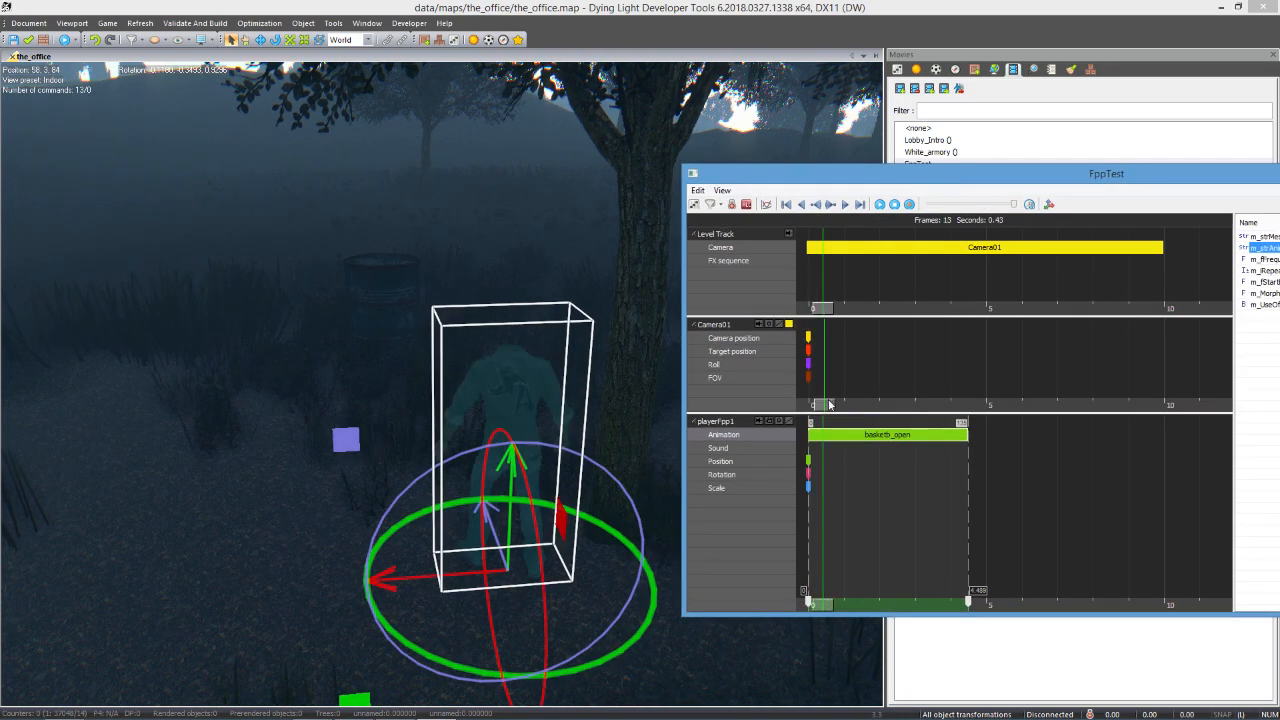
left_click_drag(829, 404, 802, 410)
left_click_drag(899, 398, 840, 416)
- Look through the movie camera, return the timeline to 0, and play the cutscene from the start
left_click(788, 234)
right_click_drag(520, 560, 535, 706)
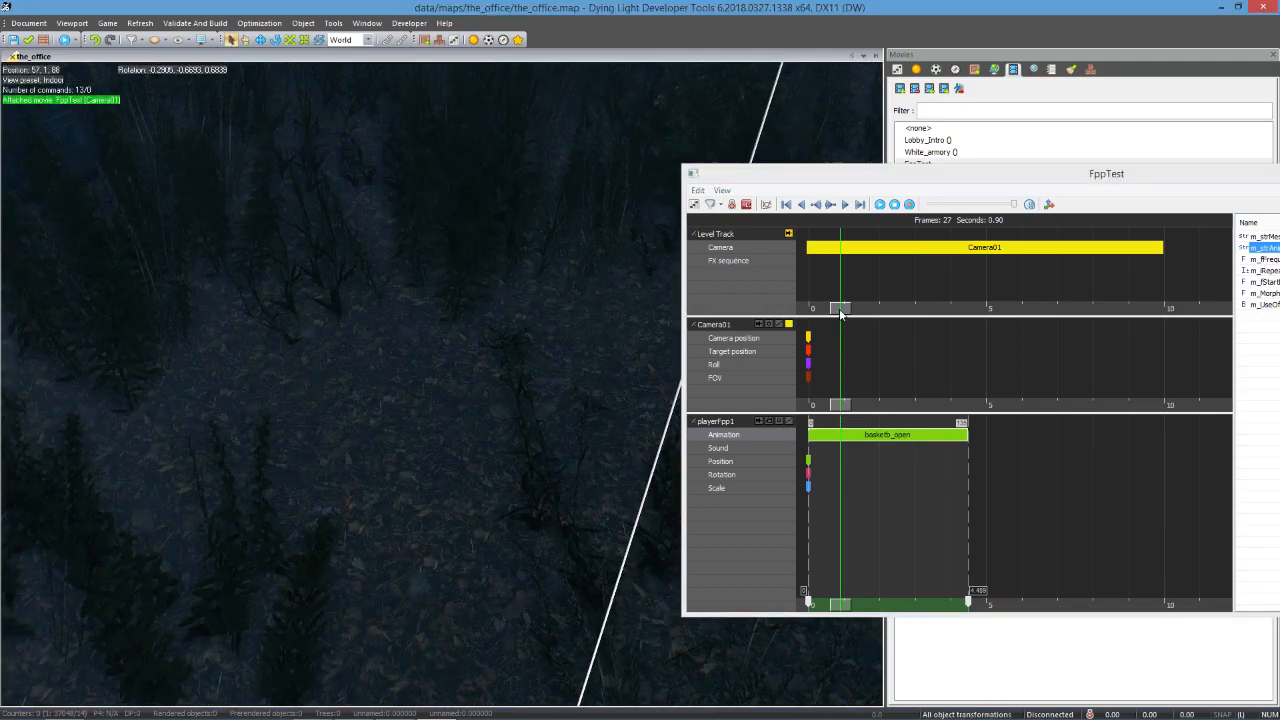
left_click_drag(840, 308, 806, 322)
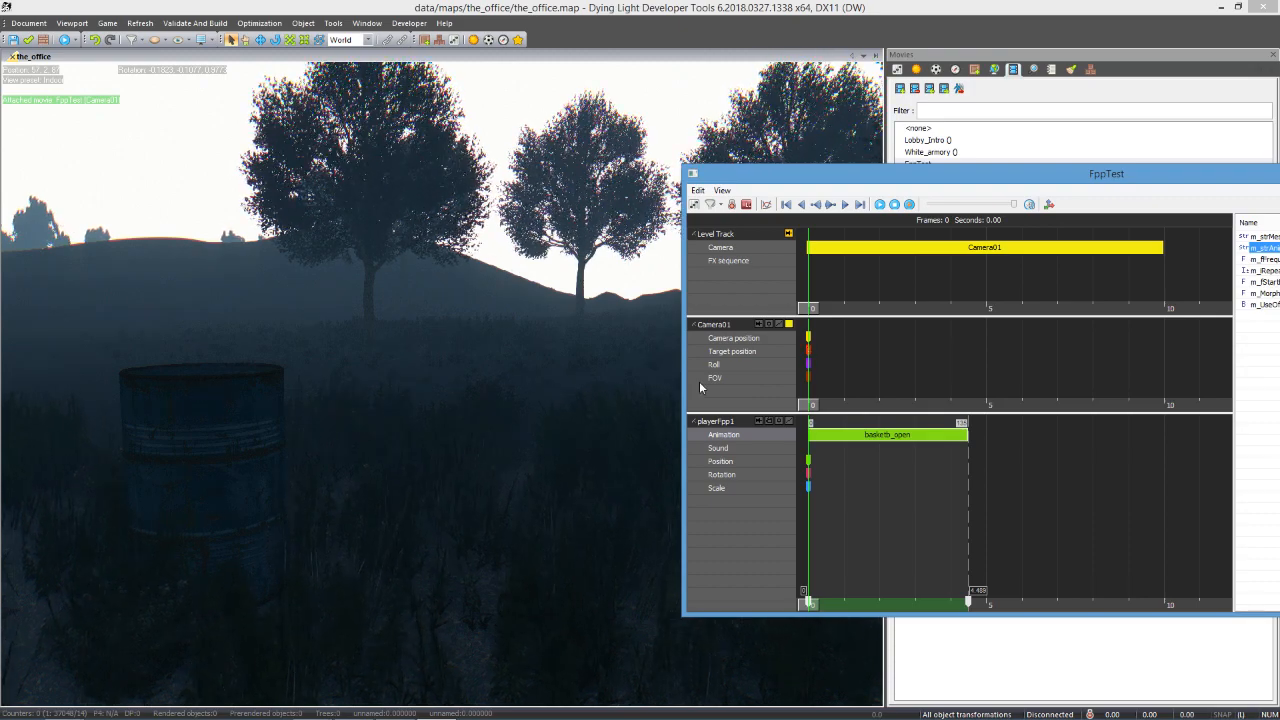
key("space")
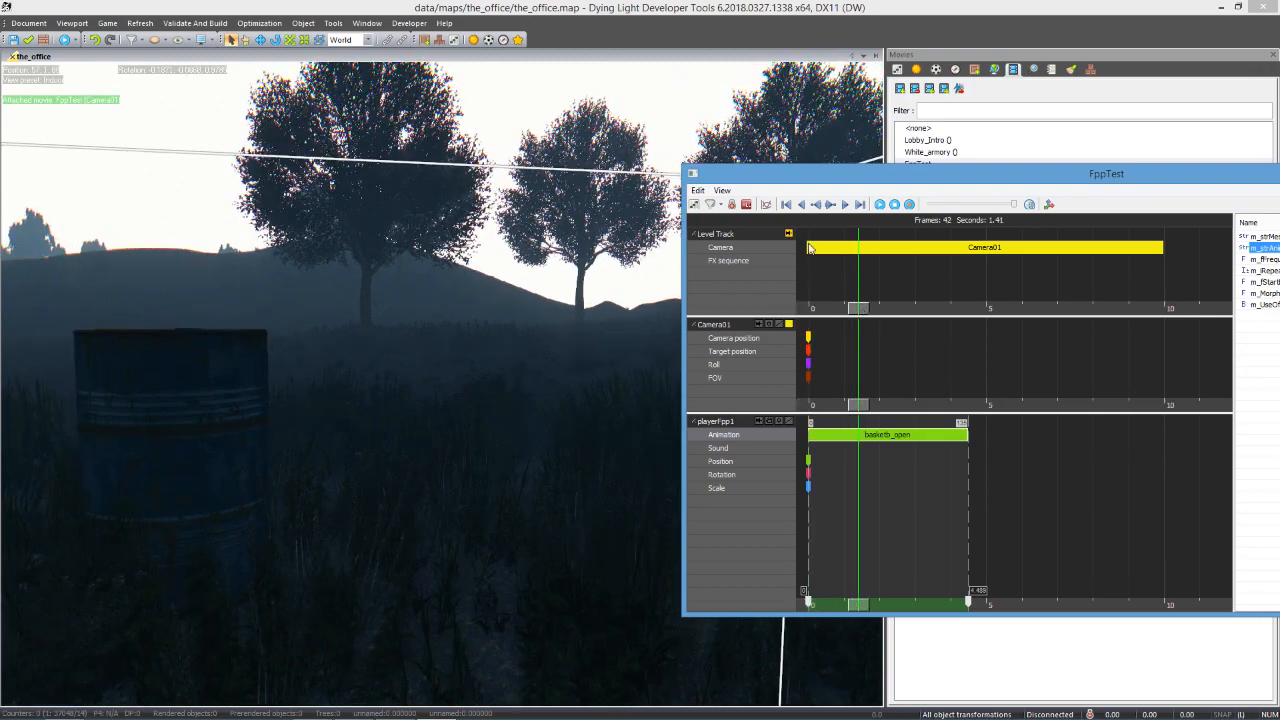
- Leave the movie camera, tilt the view down toward the player's hand, and create a Camera01 camera frame at about 1.41 seconds
left_click(788, 236)
right_click_drag(487, 397, 490, 618)
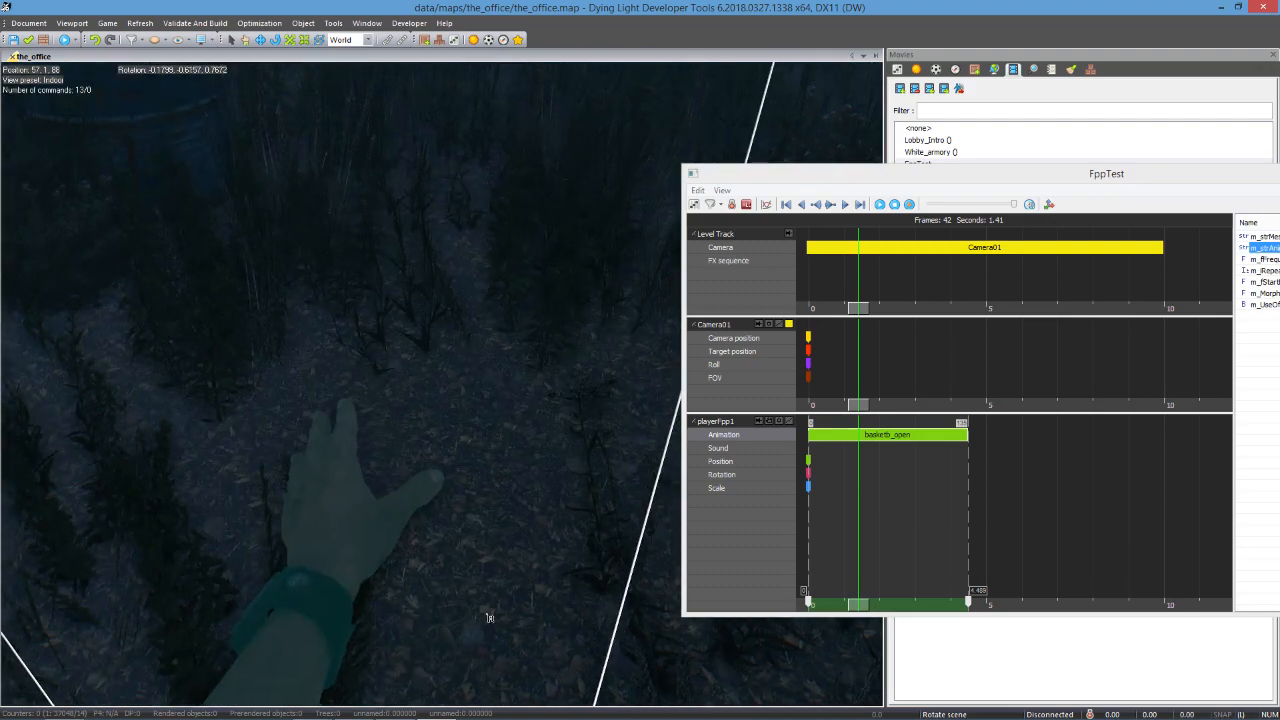
left_click(712, 326)
left_click(698, 190)
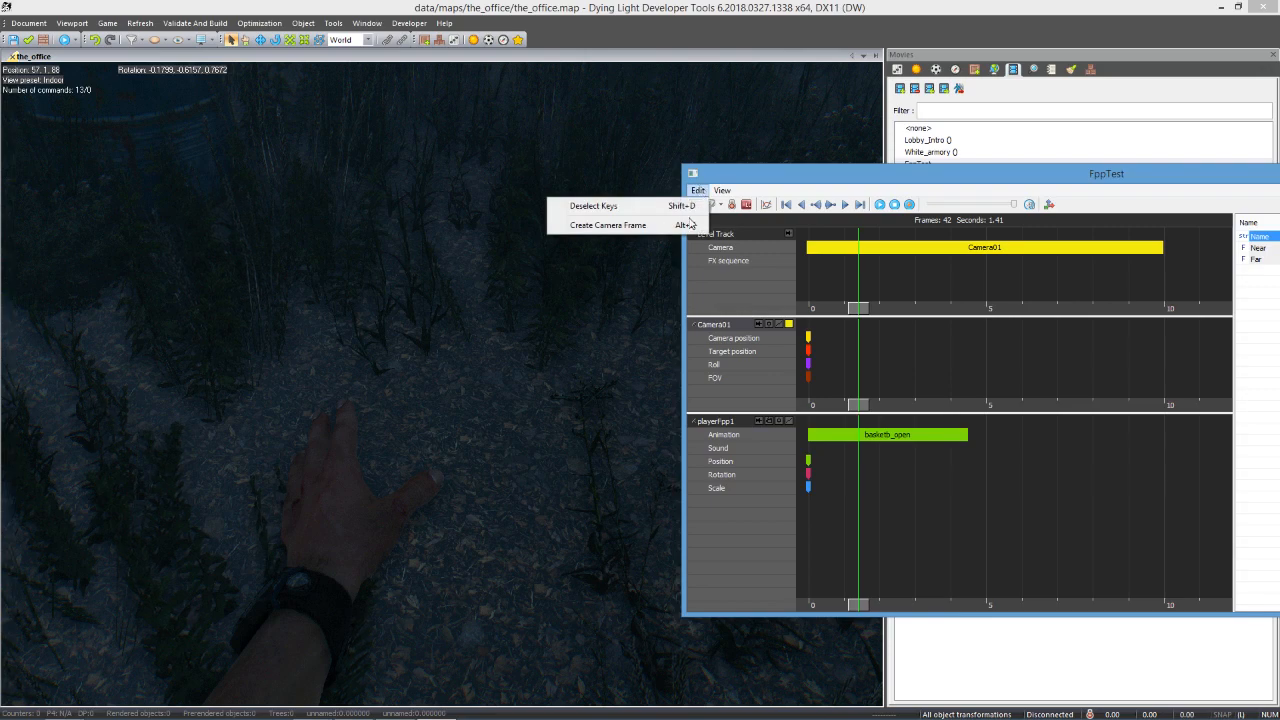
left_click(608, 225)
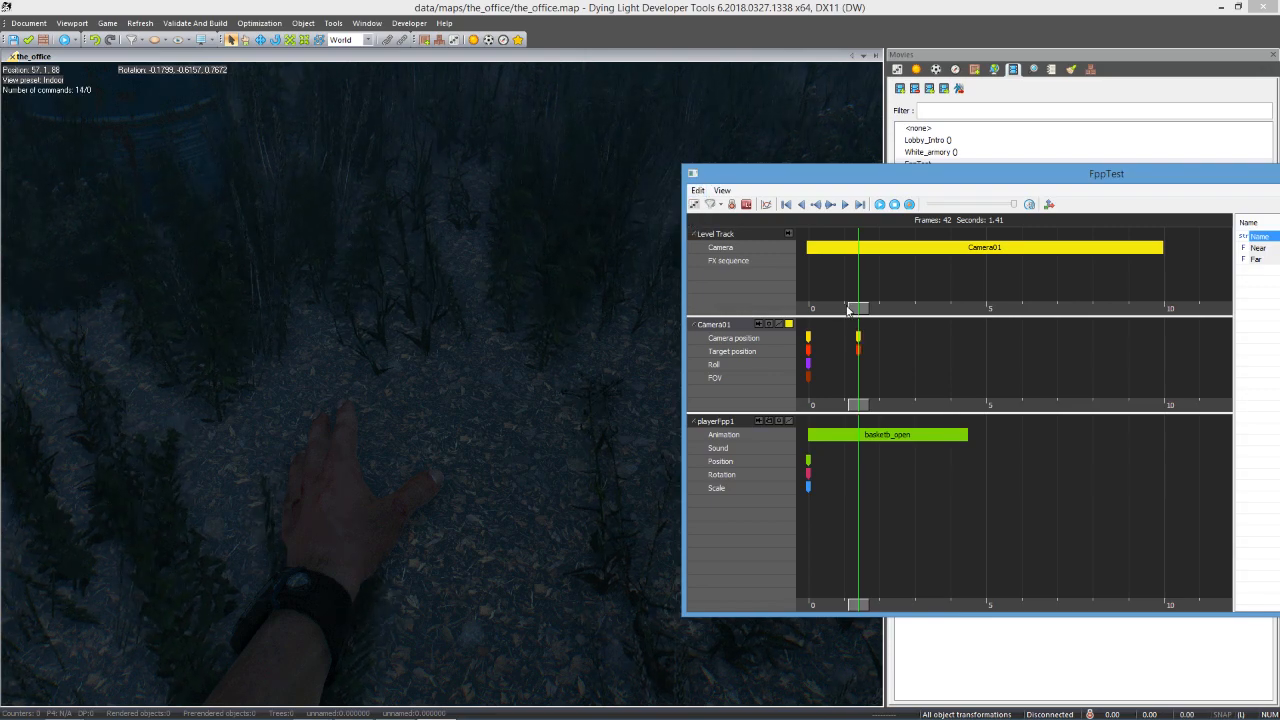
- Turn the view to the tree trunk, create another Camera01 camera frame at about 2.72 seconds, and scrub back through the camera movement
left_click(788, 234)
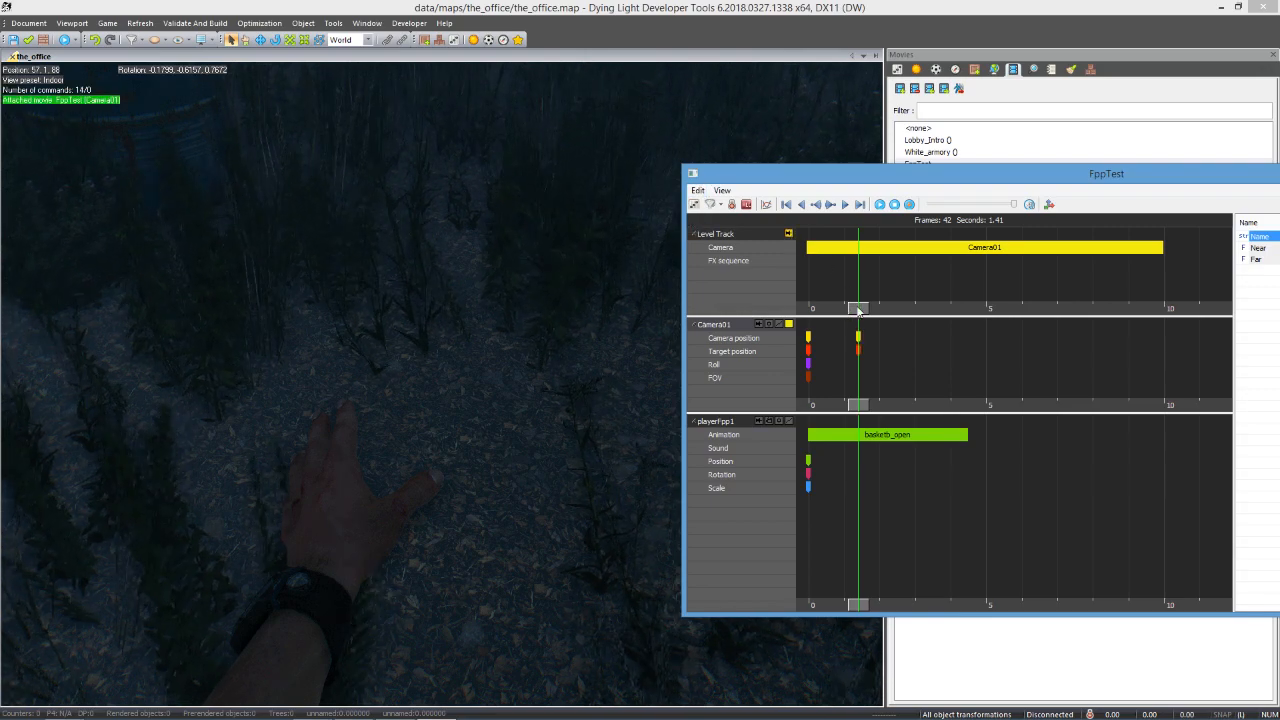
left_click_drag(858, 308, 885, 296)
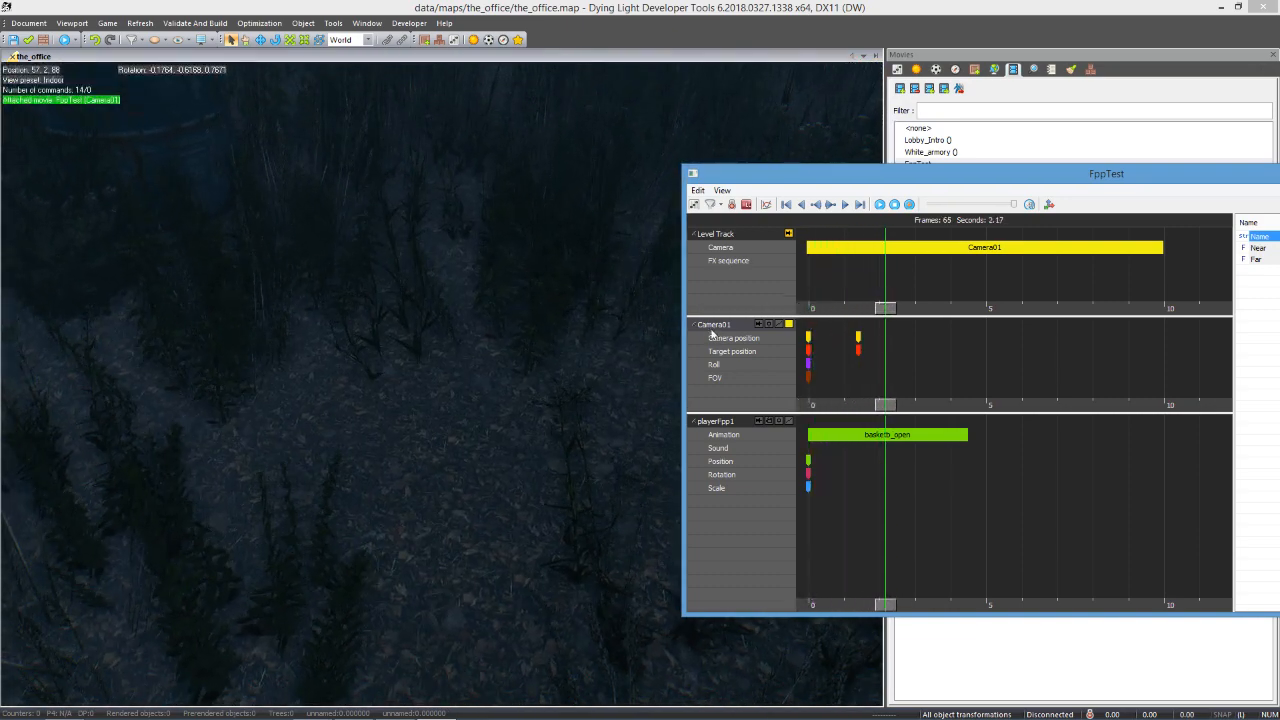
right_click_drag(500, 376, 671, 404)
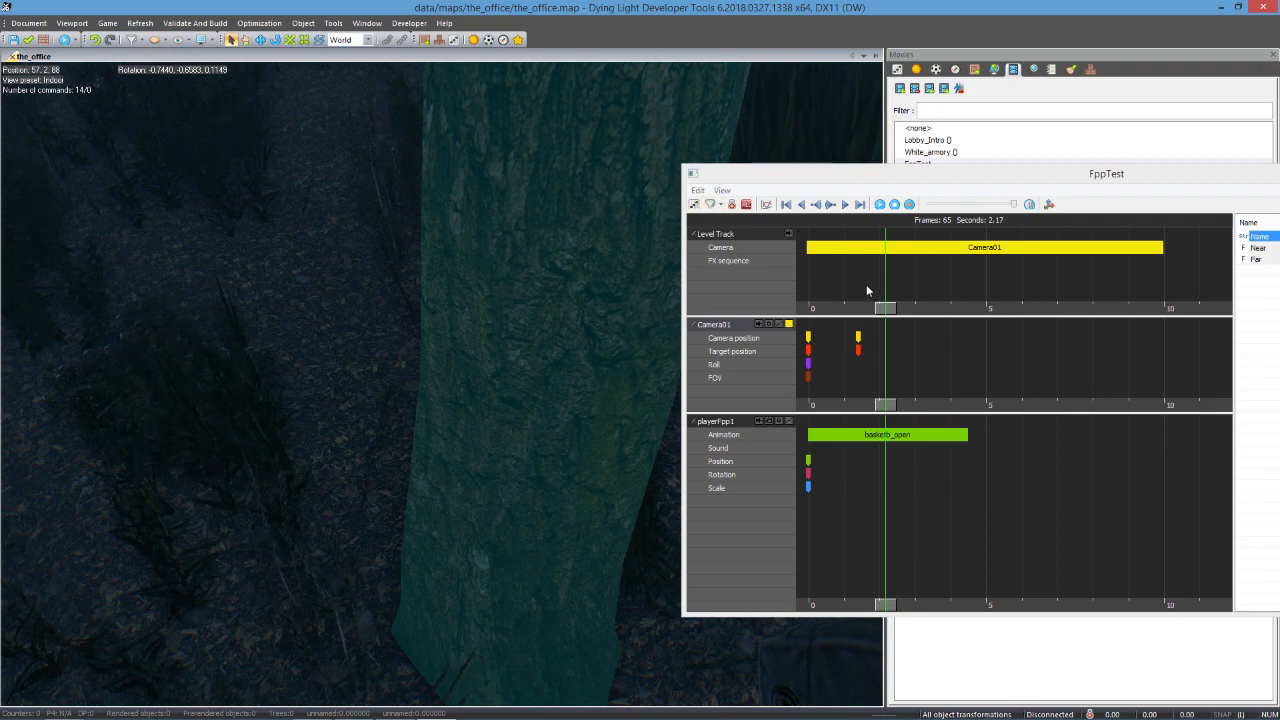
left_click_drag(888, 306, 907, 305)
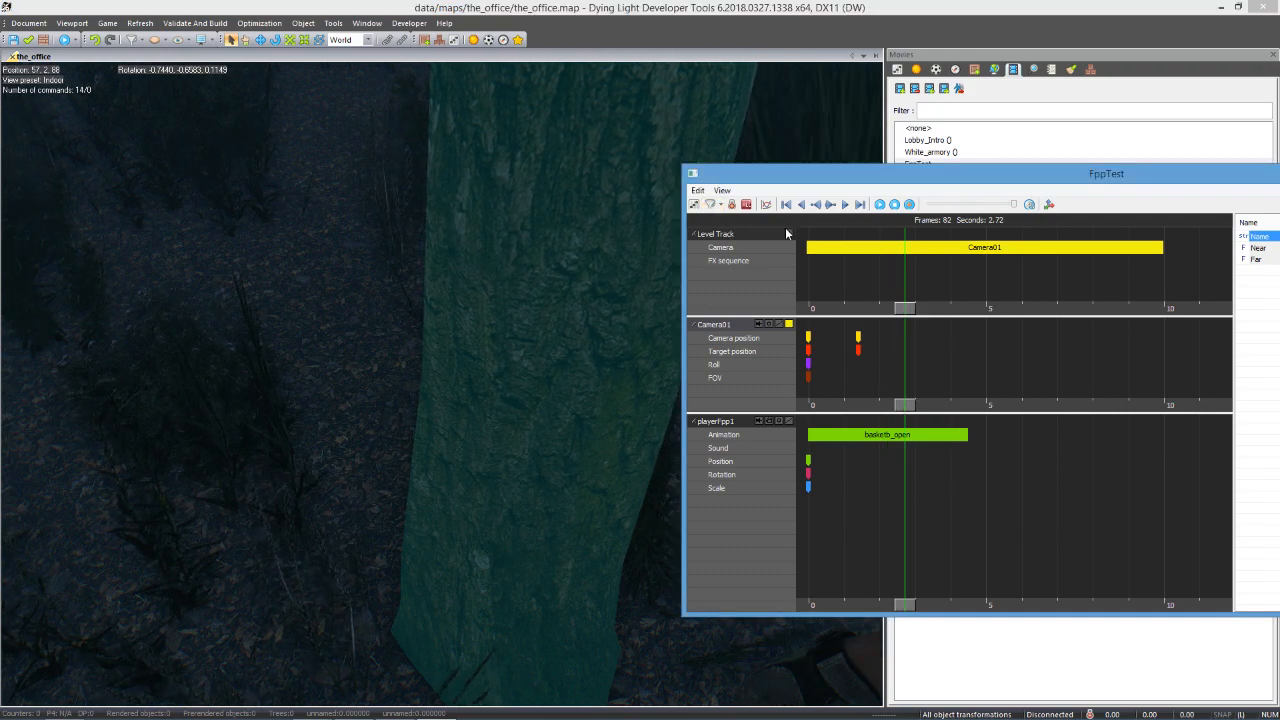
left_click(697, 191)
left_click(626, 228)
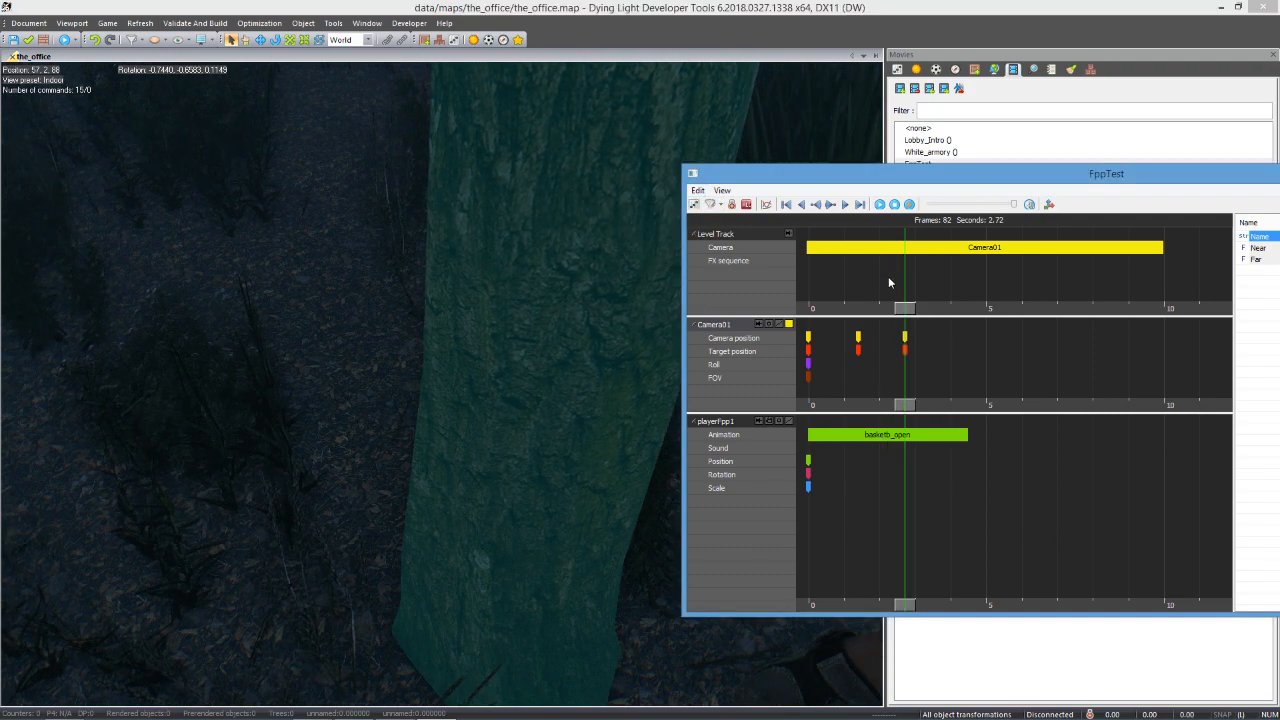
left_click_drag(913, 310, 810, 342)
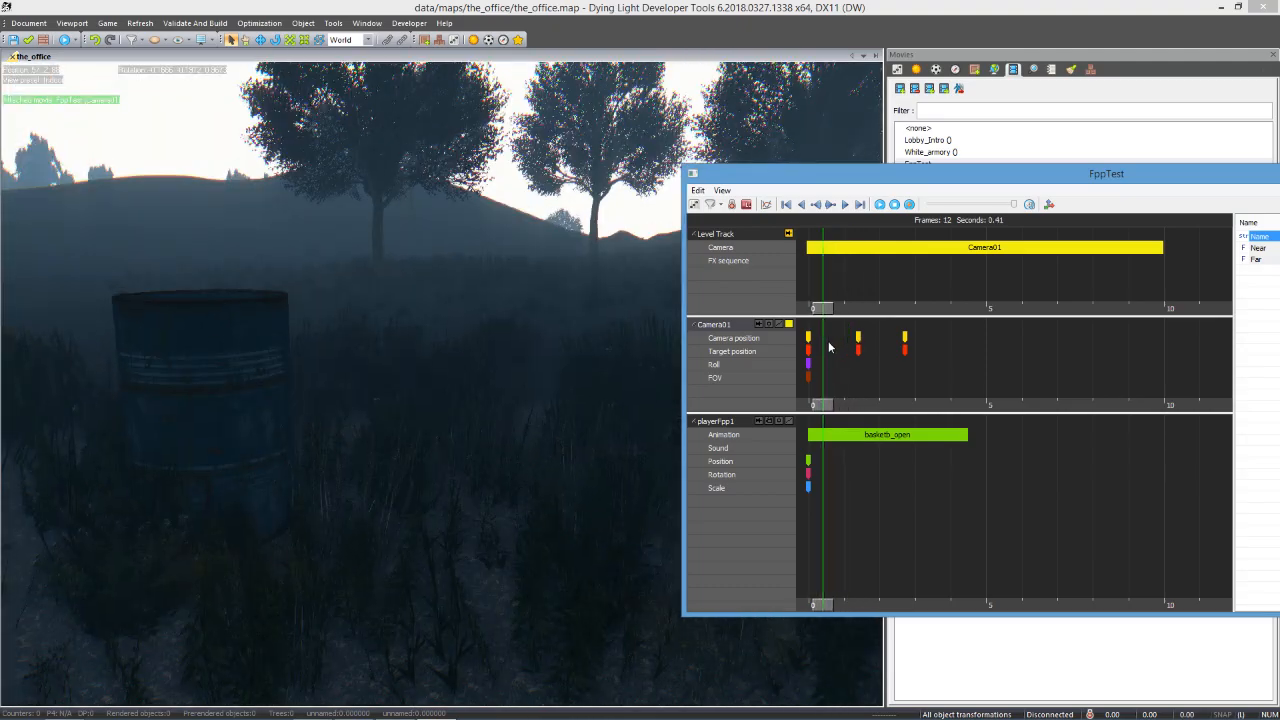
- Enable key recording for playerFpp1 and, at about 1.97 seconds, move the player away from the tree and rotate it on the ground
left_click(716, 421)
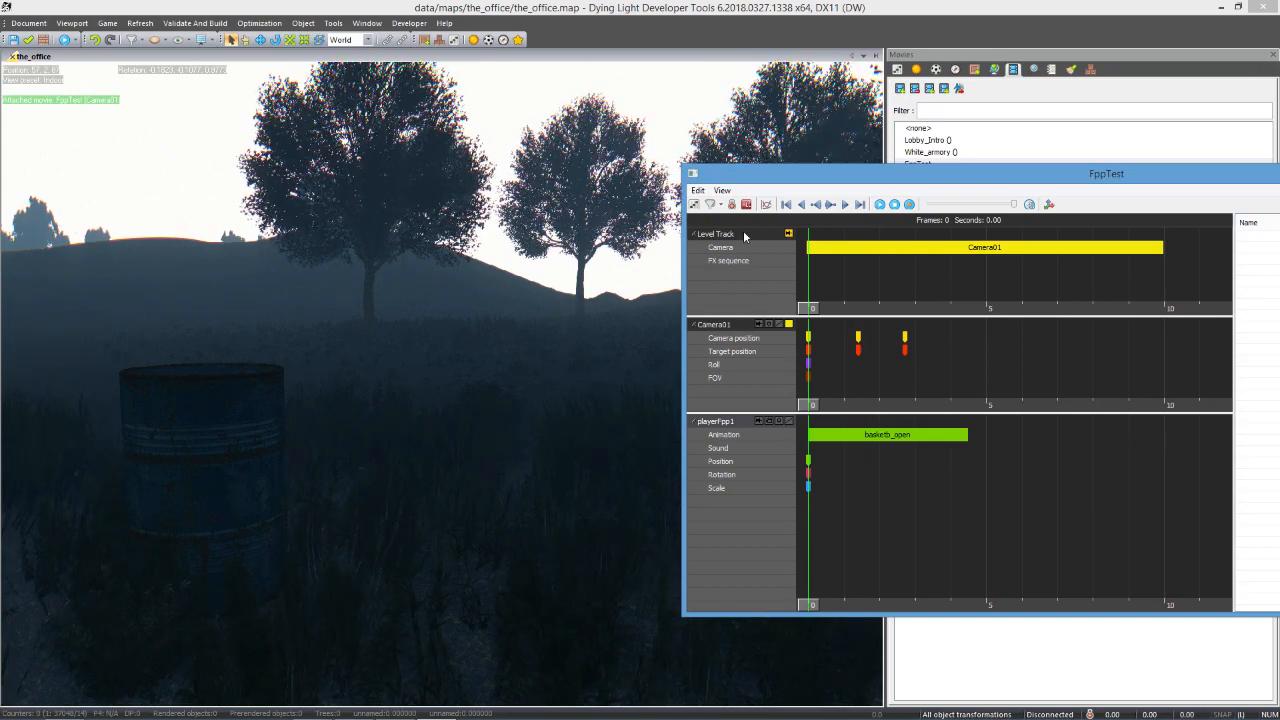
right_click_drag(568, 414, 632, 492)
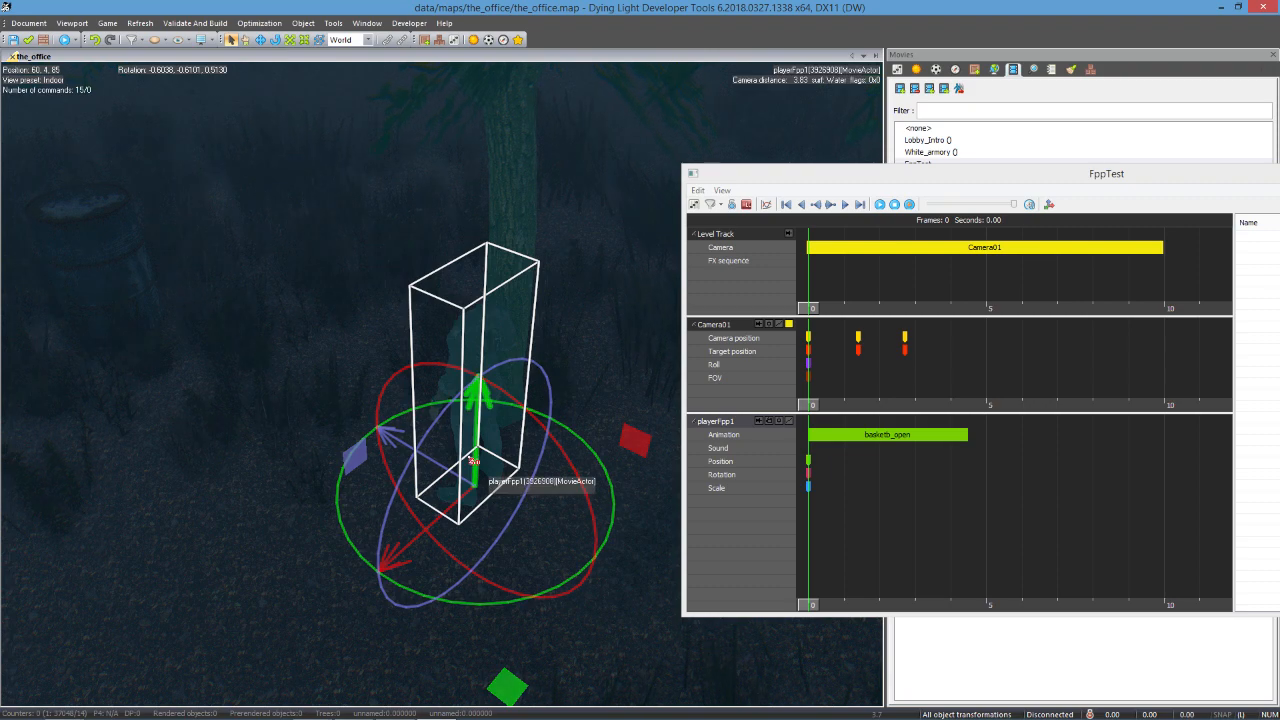
left_click(732, 205)
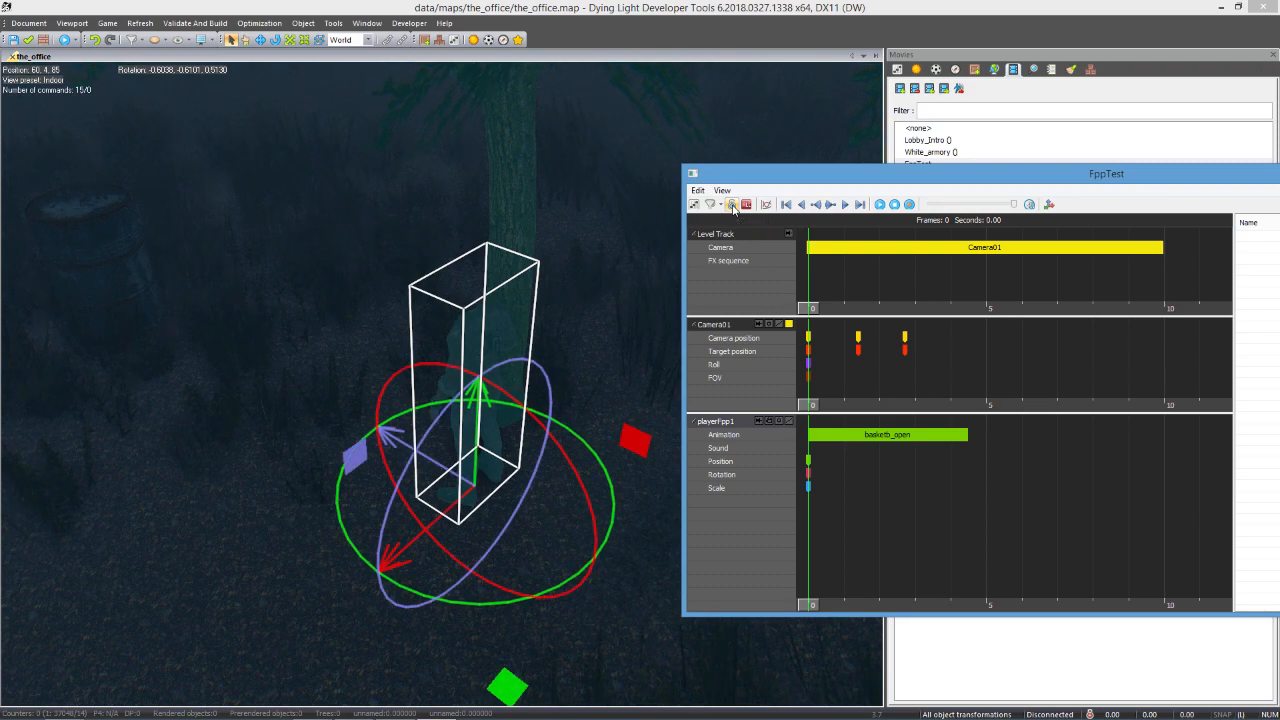
left_click_drag(815, 407, 886, 409)
left_click_drag(505, 706, 327, 590)
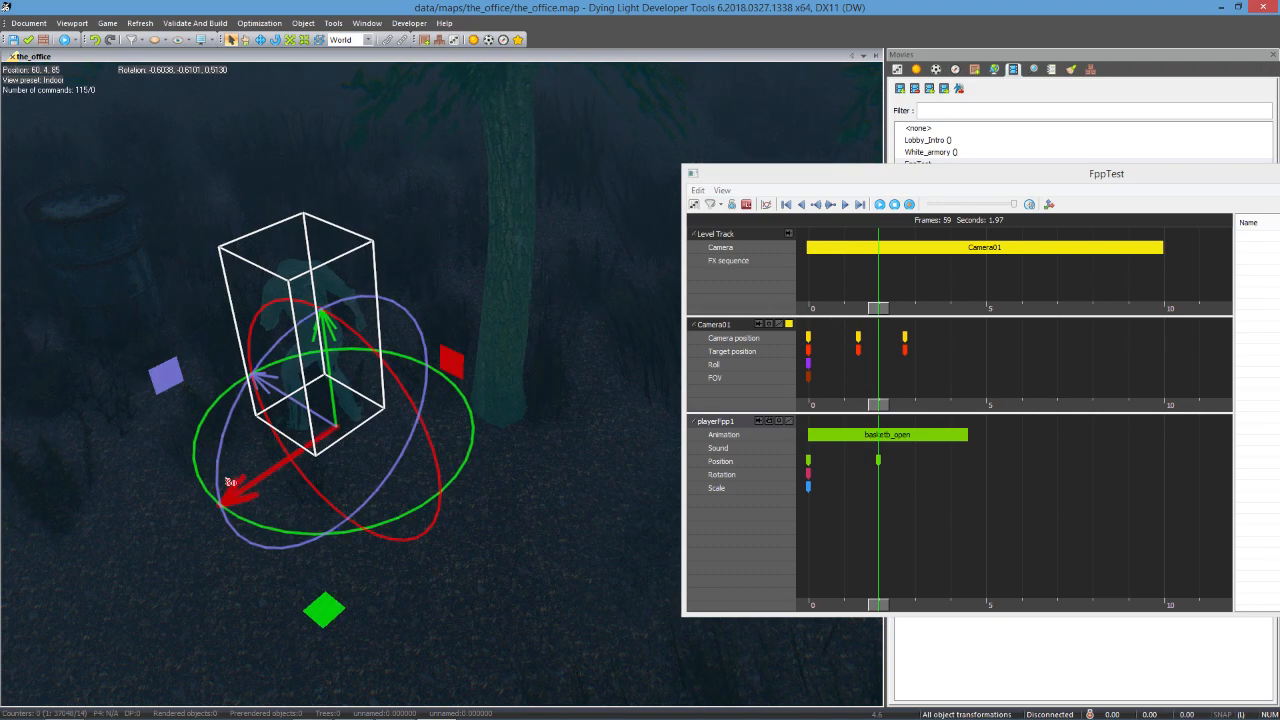
left_click_drag(193, 468, 249, 529)
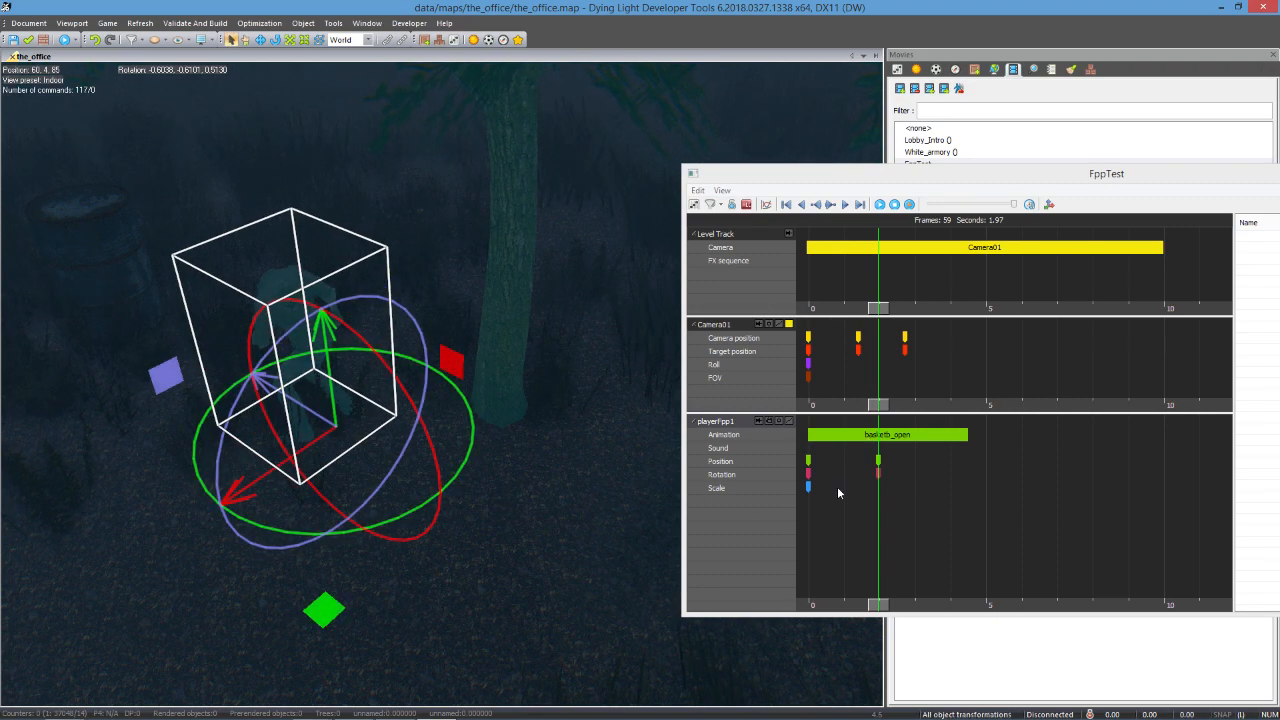
- Scrub the player's recorded movement back to the start through the movie camera, and check the player's starting position from outside
left_click(788, 234)
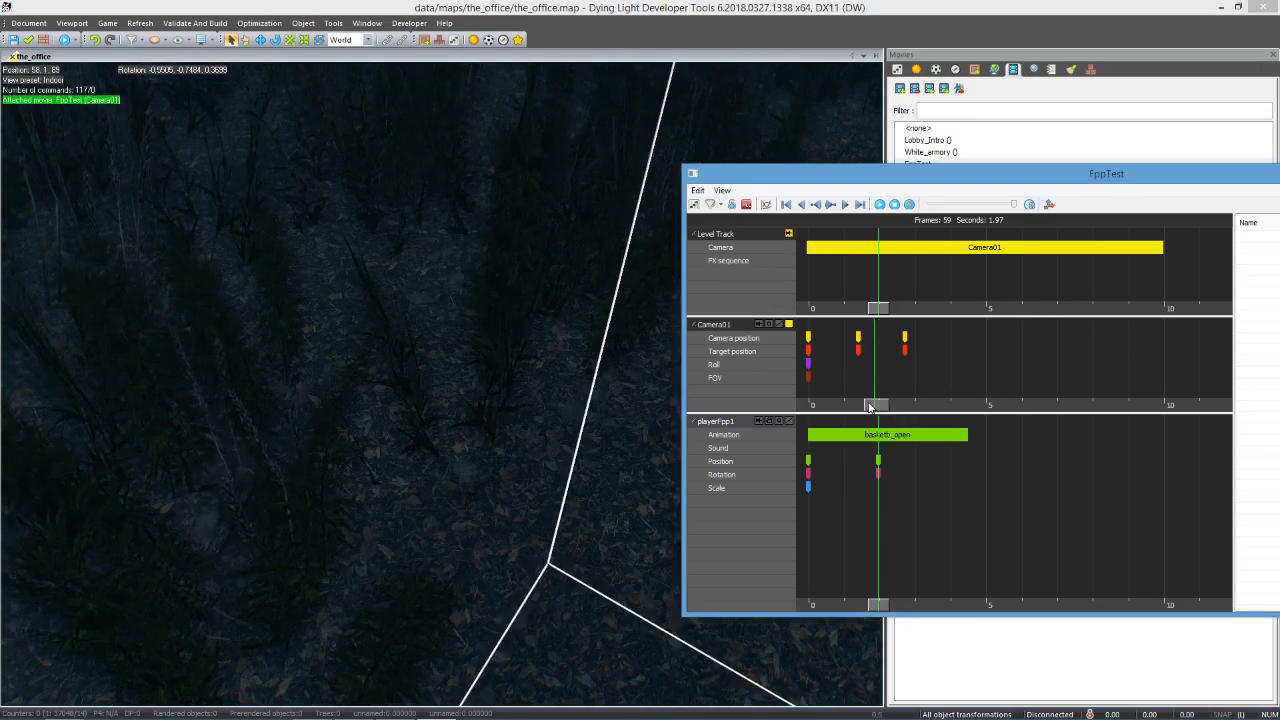
left_click_drag(878, 408, 785, 415)
right_click_drag(532, 524, 533, 525)
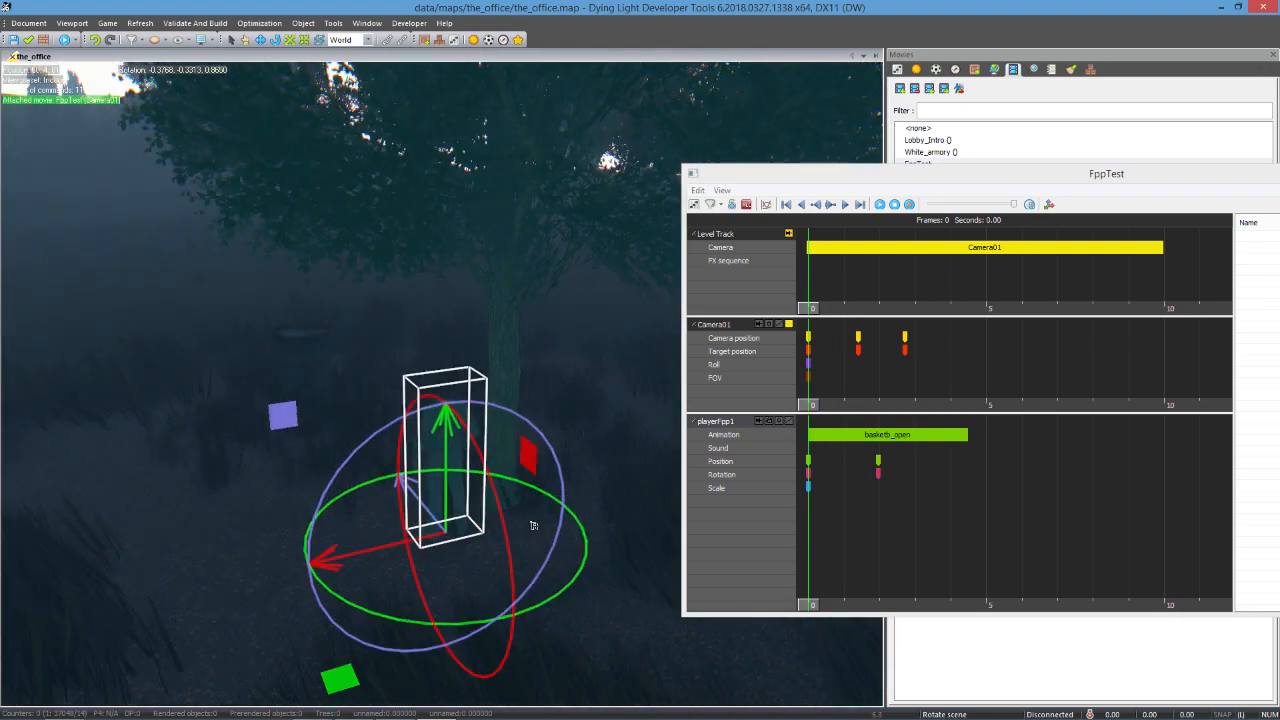
left_click(800, 256)
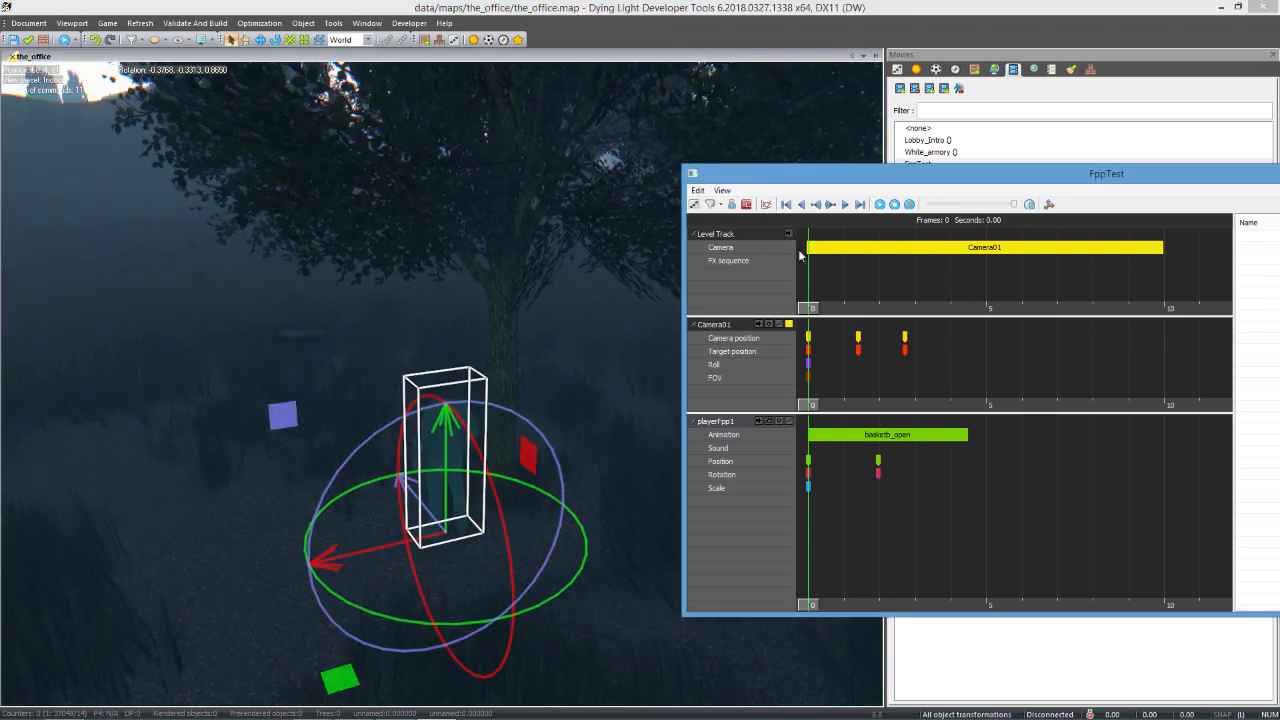
left_click_drag(806, 405, 770, 412)
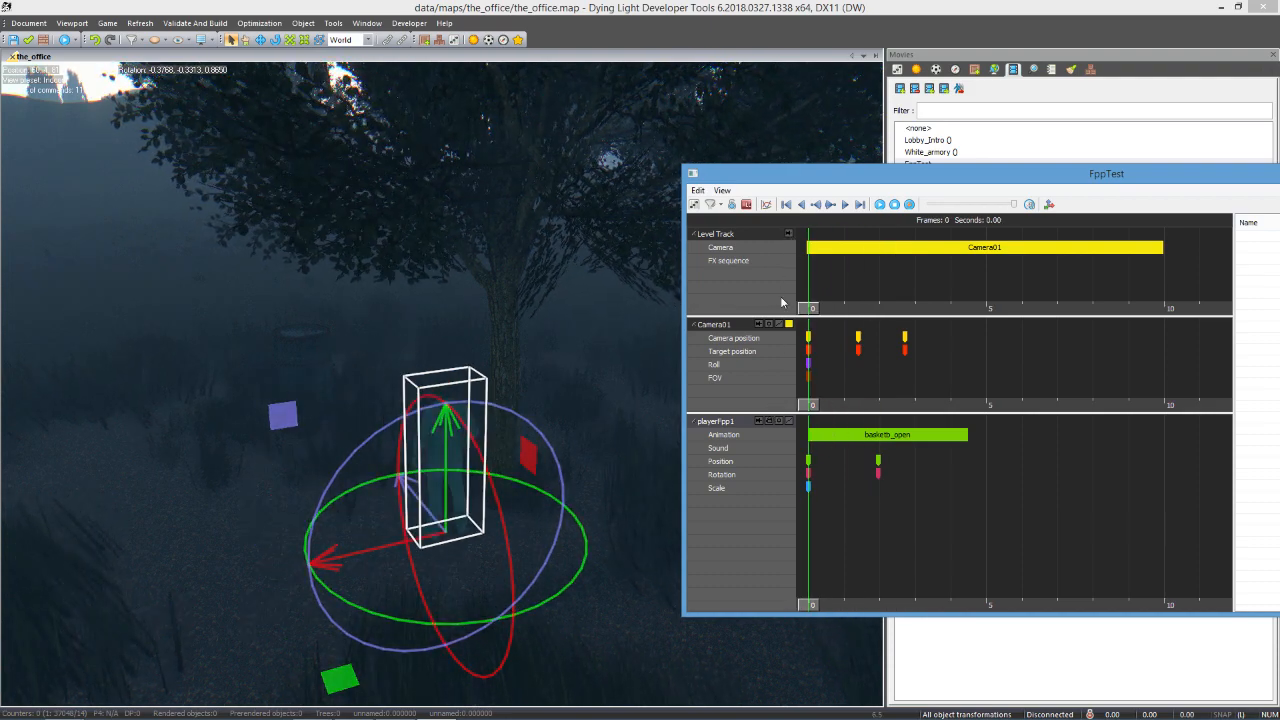
left_click(788, 236)
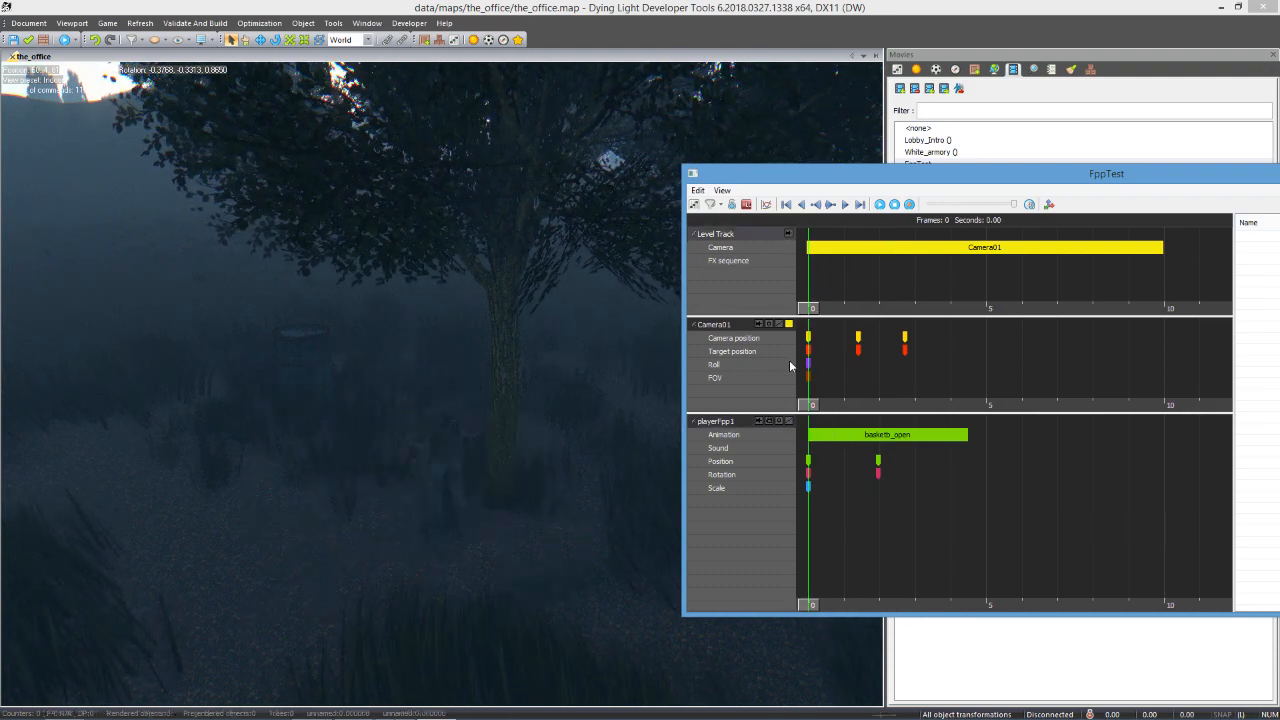
- Scrub the Camera01 view to about 3.56 seconds, leave the movie camera, aim at the grass beside the barrel, and create a camera frame
left_click(788, 235)
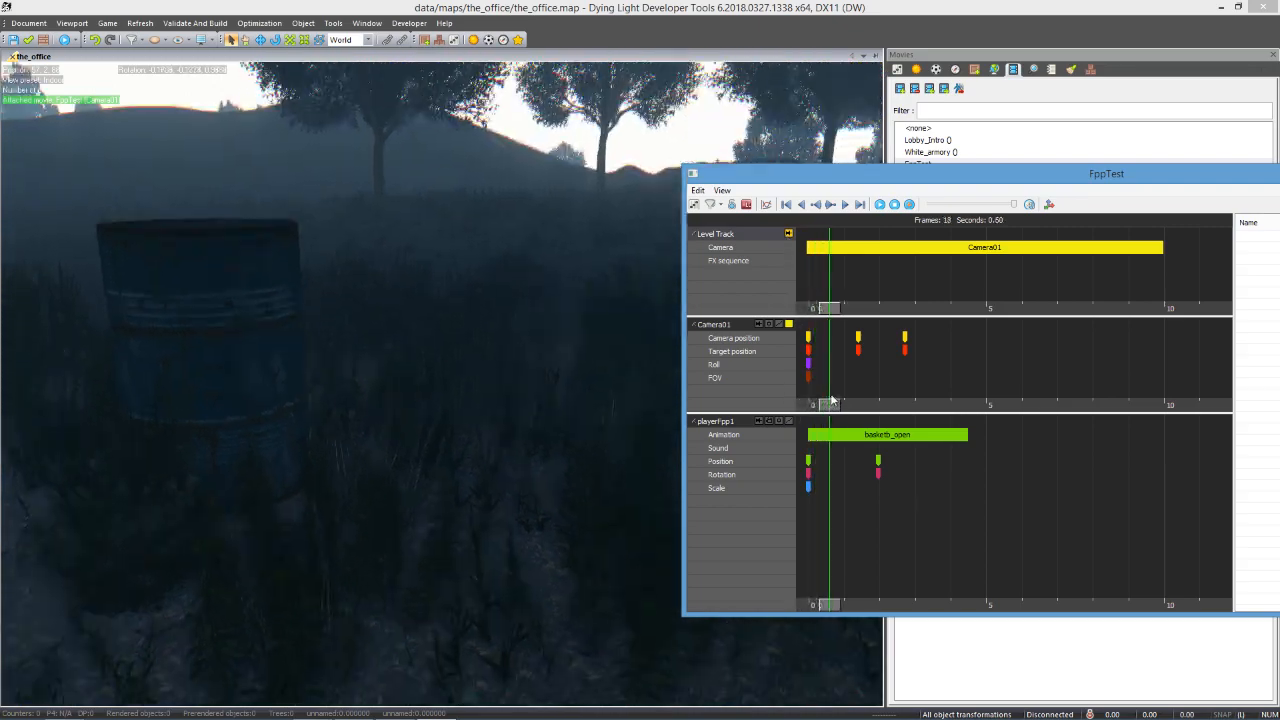
left_click_drag(810, 404, 934, 361)
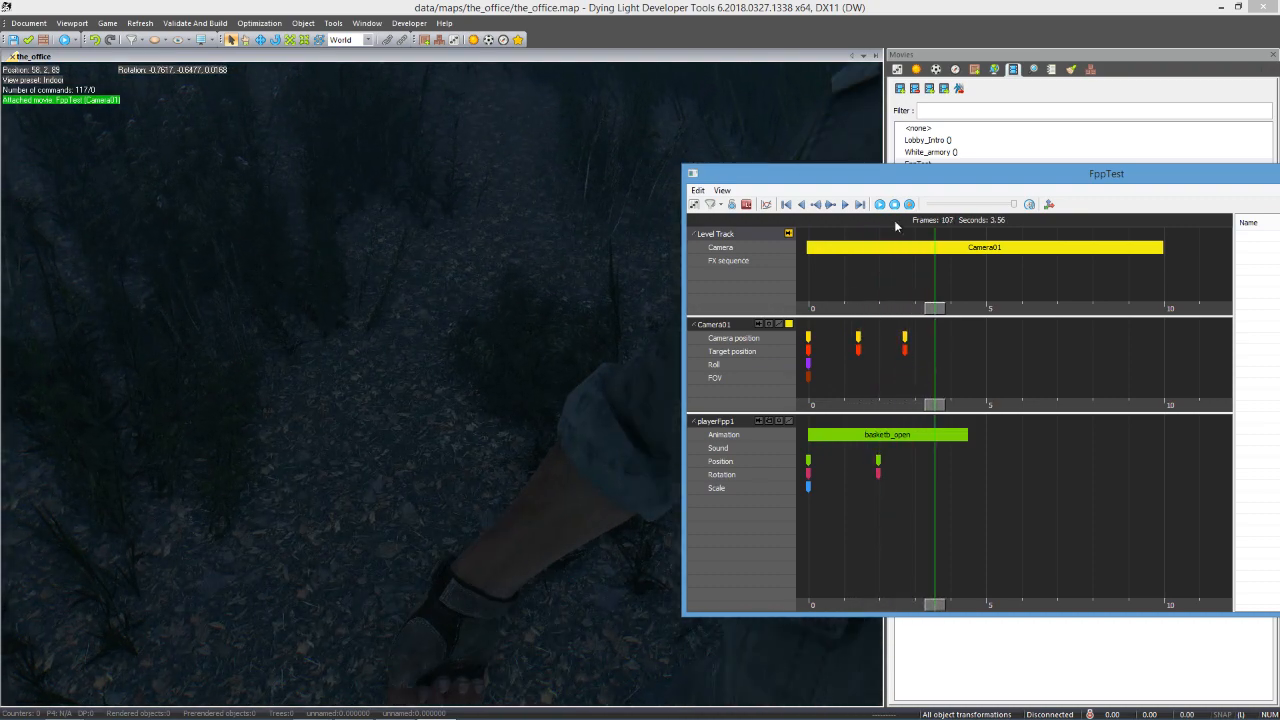
left_click_drag(867, 187, 1073, 110)
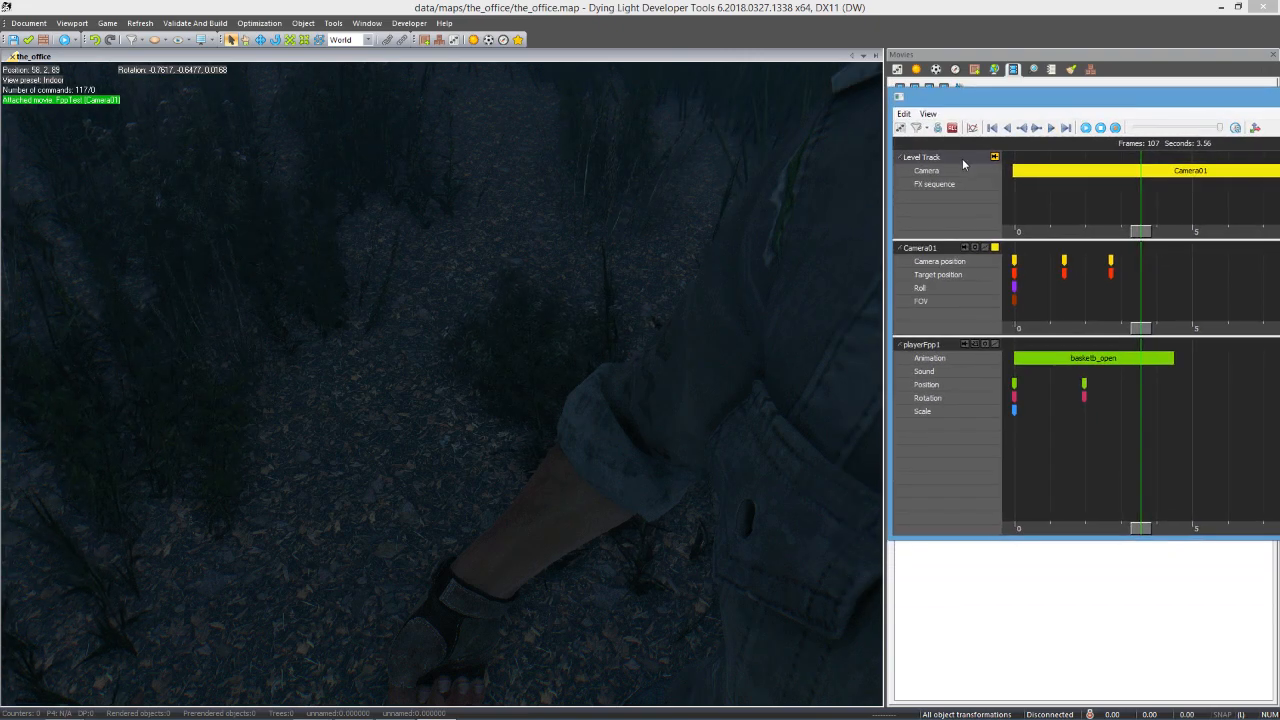
left_click(994, 157)
right_click_drag(776, 303, 614, 210)
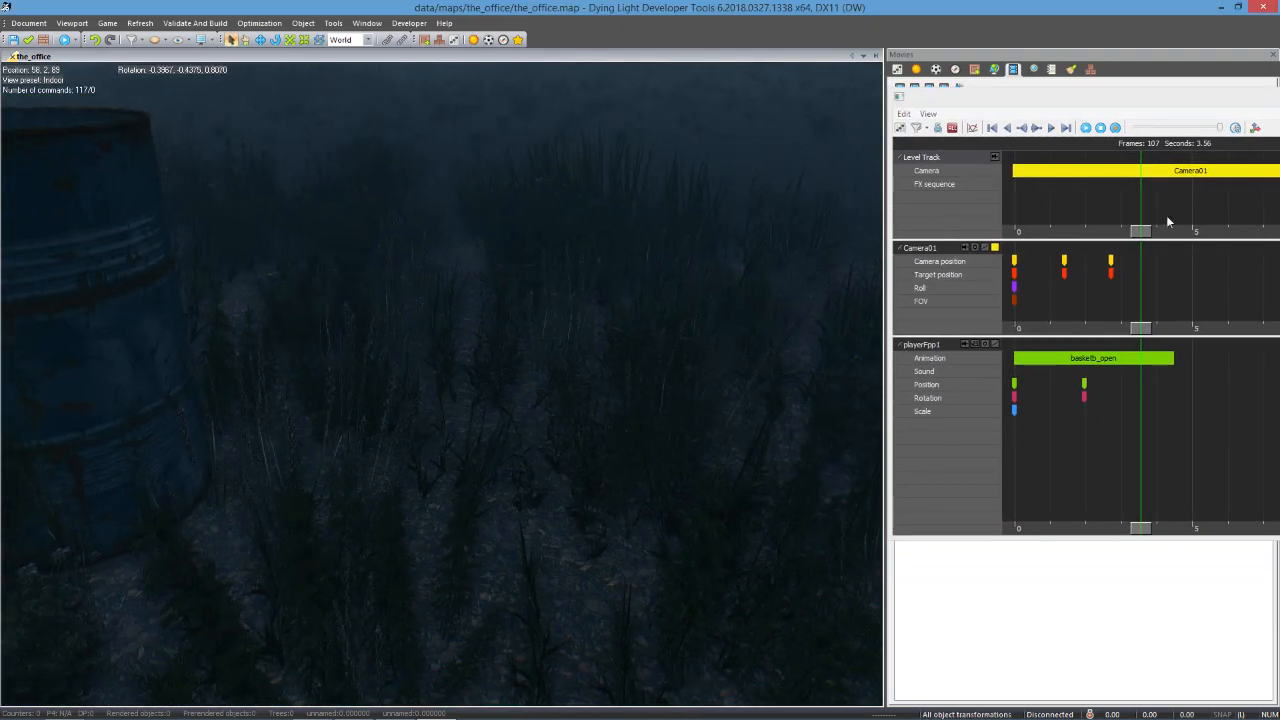
left_click(916, 250)
left_click(904, 113)
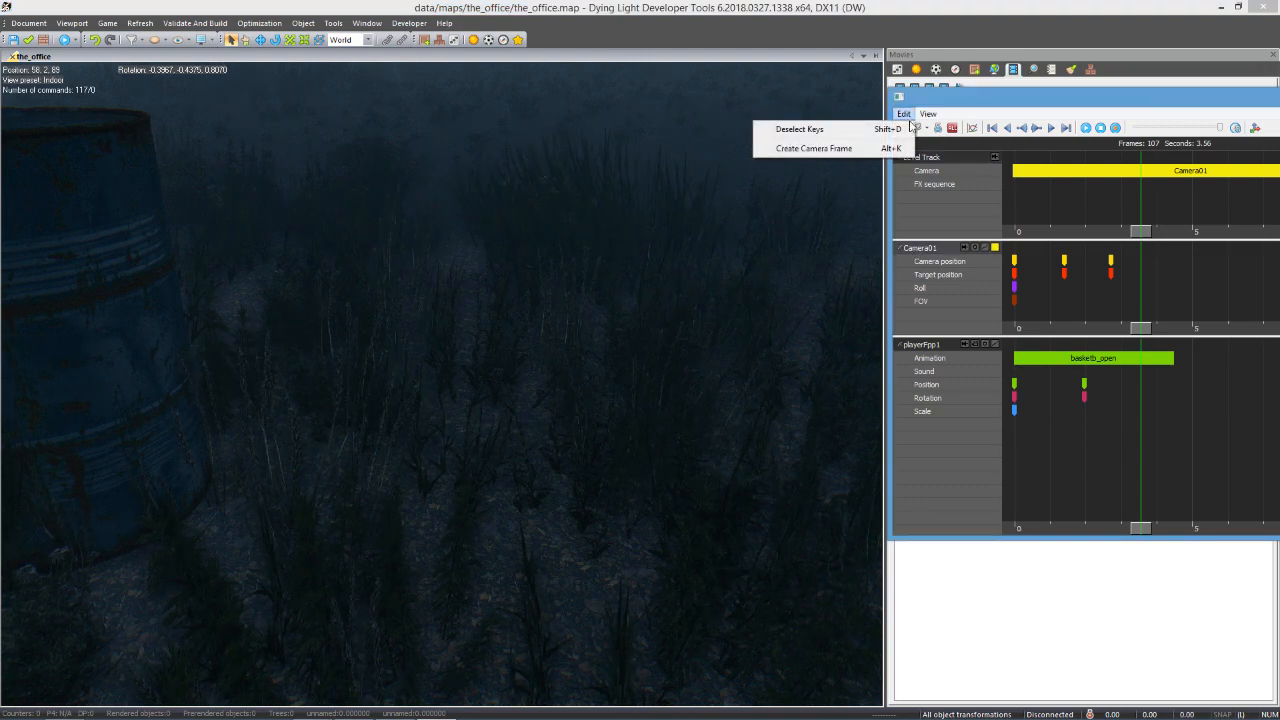
left_click(872, 151)
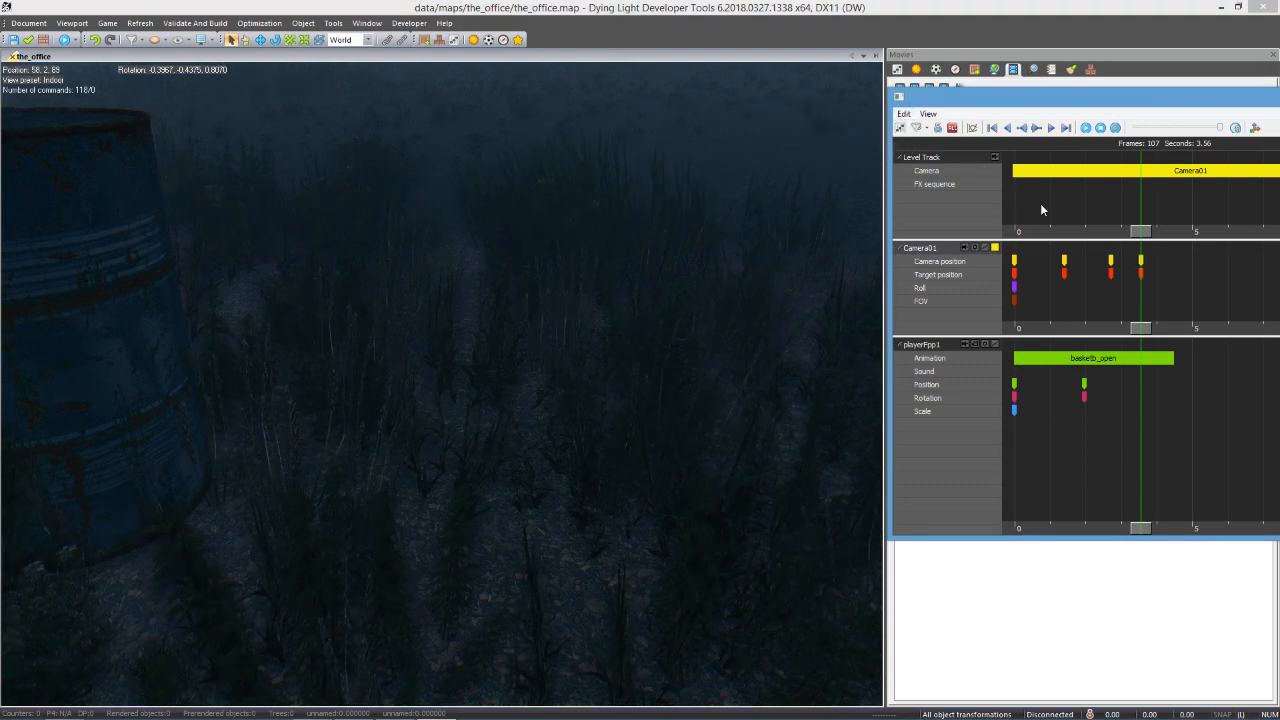
- Return to the movie camera and delete the Camera01 position and target keys at about 2.72 seconds
left_click(994, 157)
left_click_drag(1140, 233, 1102, 262)
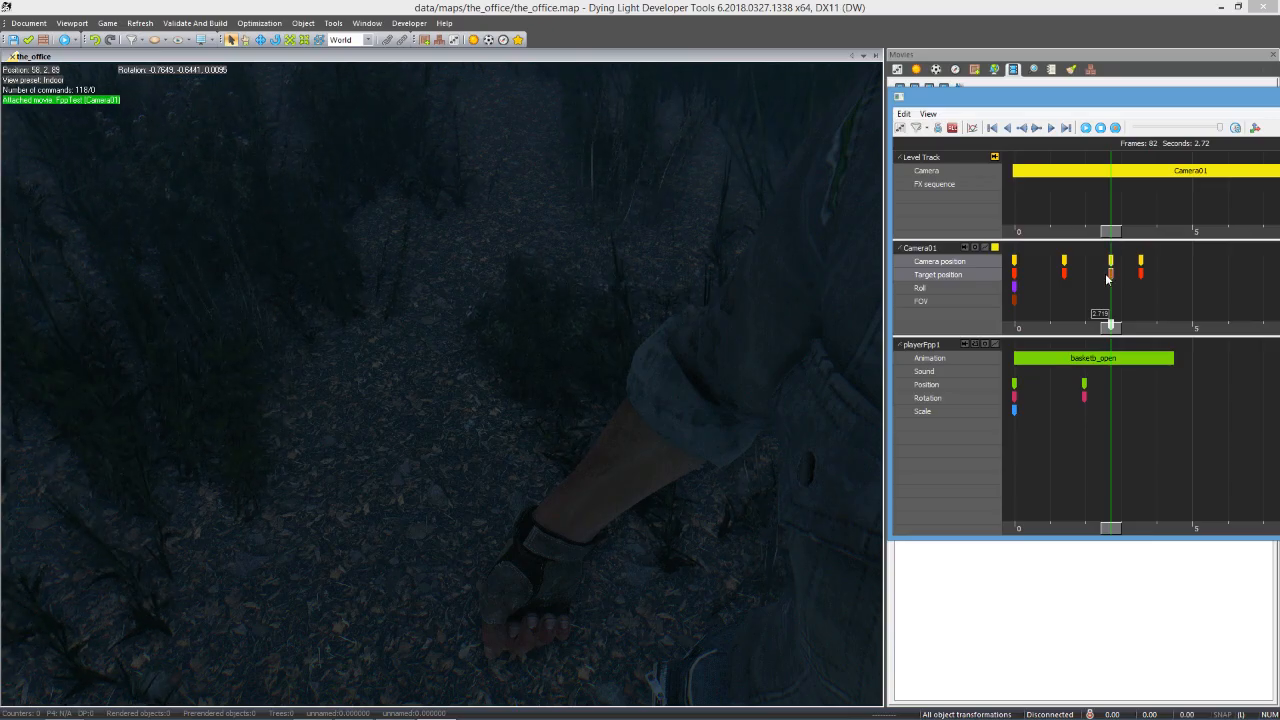
key("Delete")
- Create a Camera01 camera frame at about 2.36 seconds looking toward the horizon beside the barrel, and scrub back through the movie camera
mouse_move(1113, 234)
left_mouse_down()
mouse_move(1012, 232)
mouse_move(1166, 232)
mouse_move(1077, 243)
mouse_move(1112, 238)
mouse_move(1100, 238)
left_mouse_up()
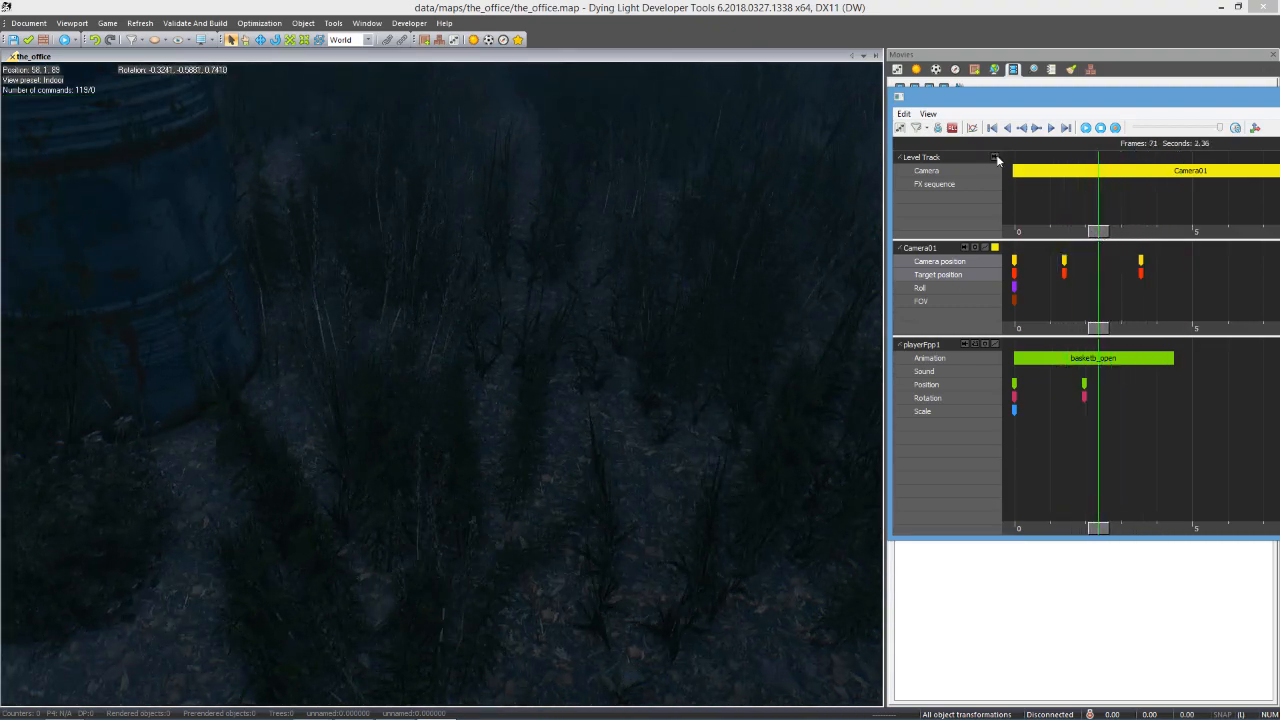
right_click_drag(783, 344, 836, 197)
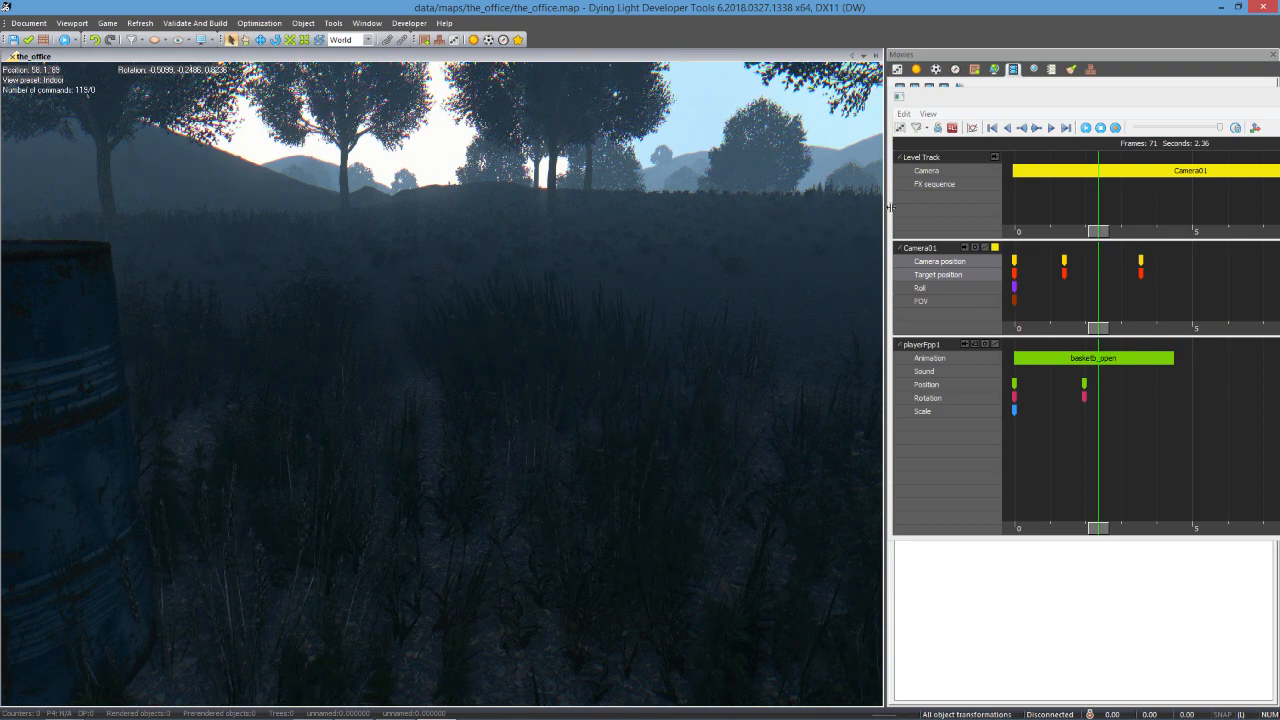
left_click(908, 252)
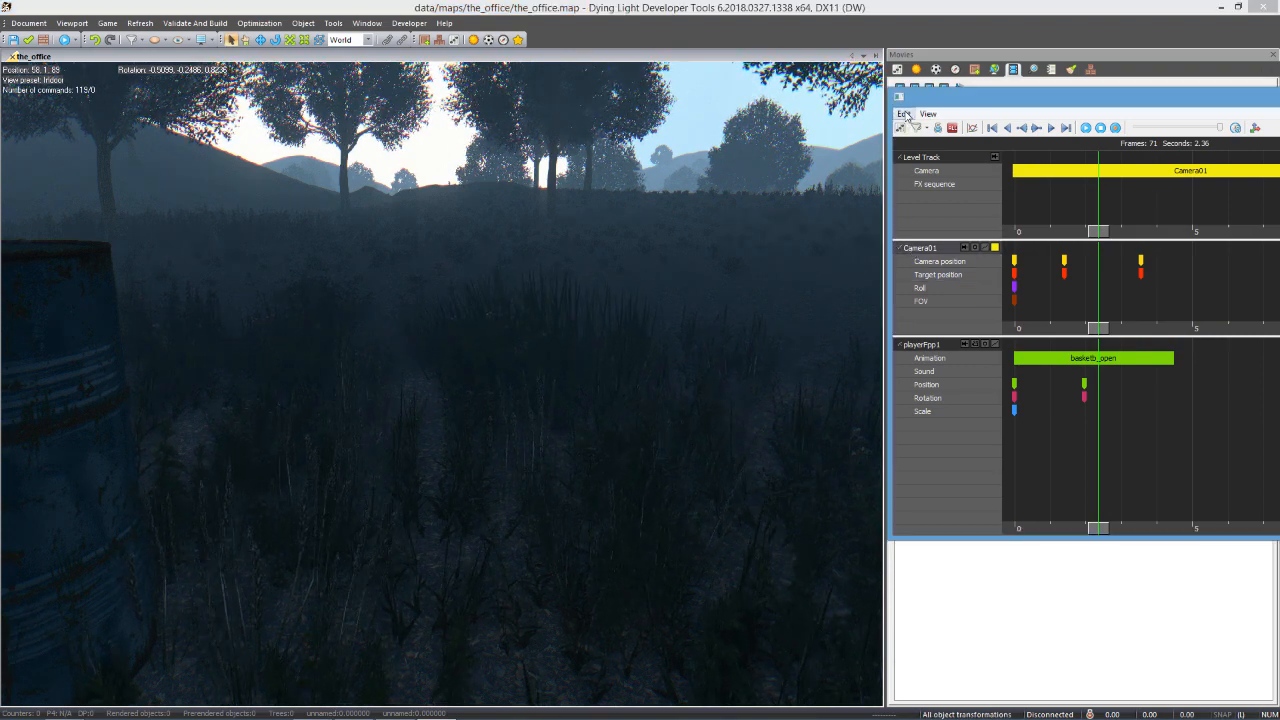
left_click(904, 113)
left_click(820, 149)
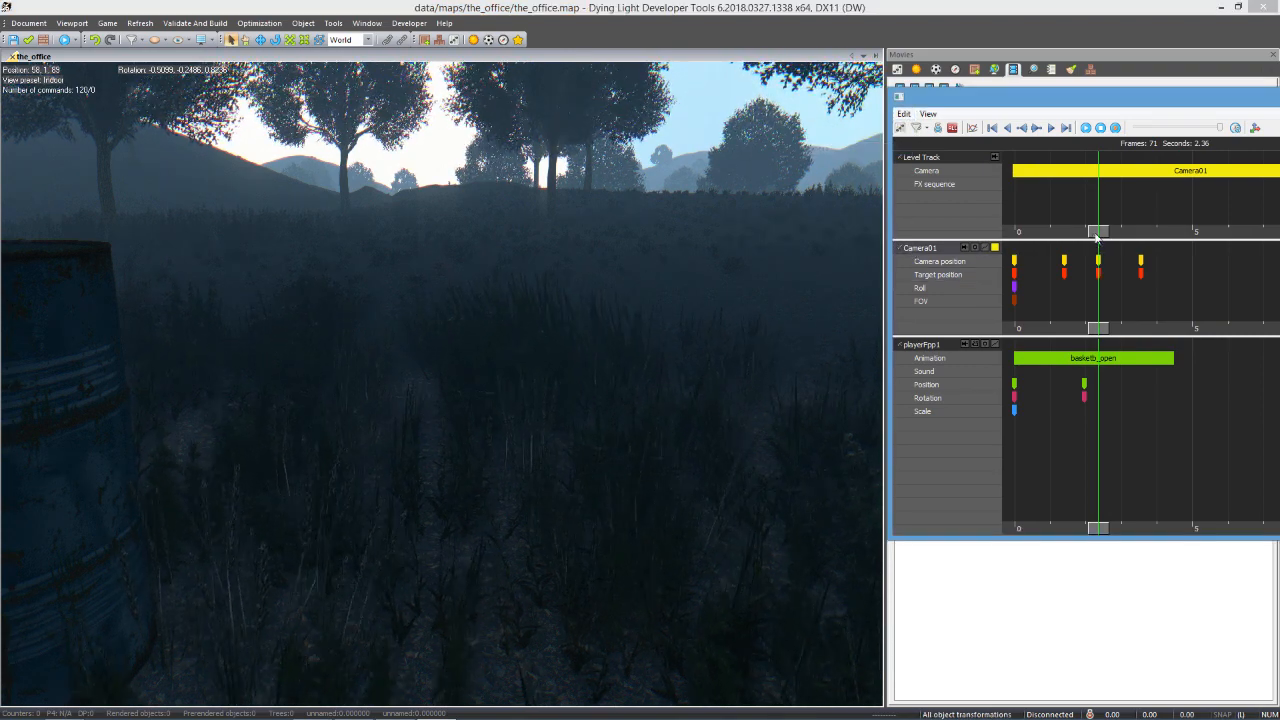
left_click(995, 157)
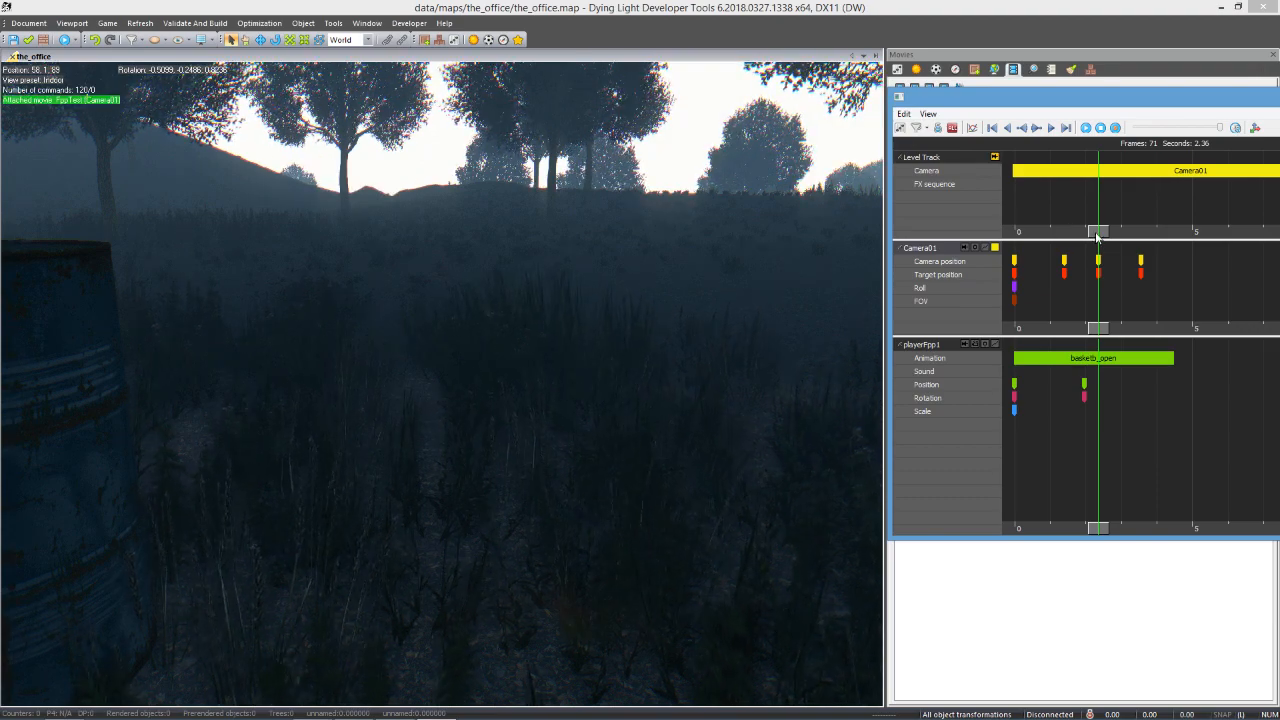
left_click_drag(1098, 232, 1072, 260)
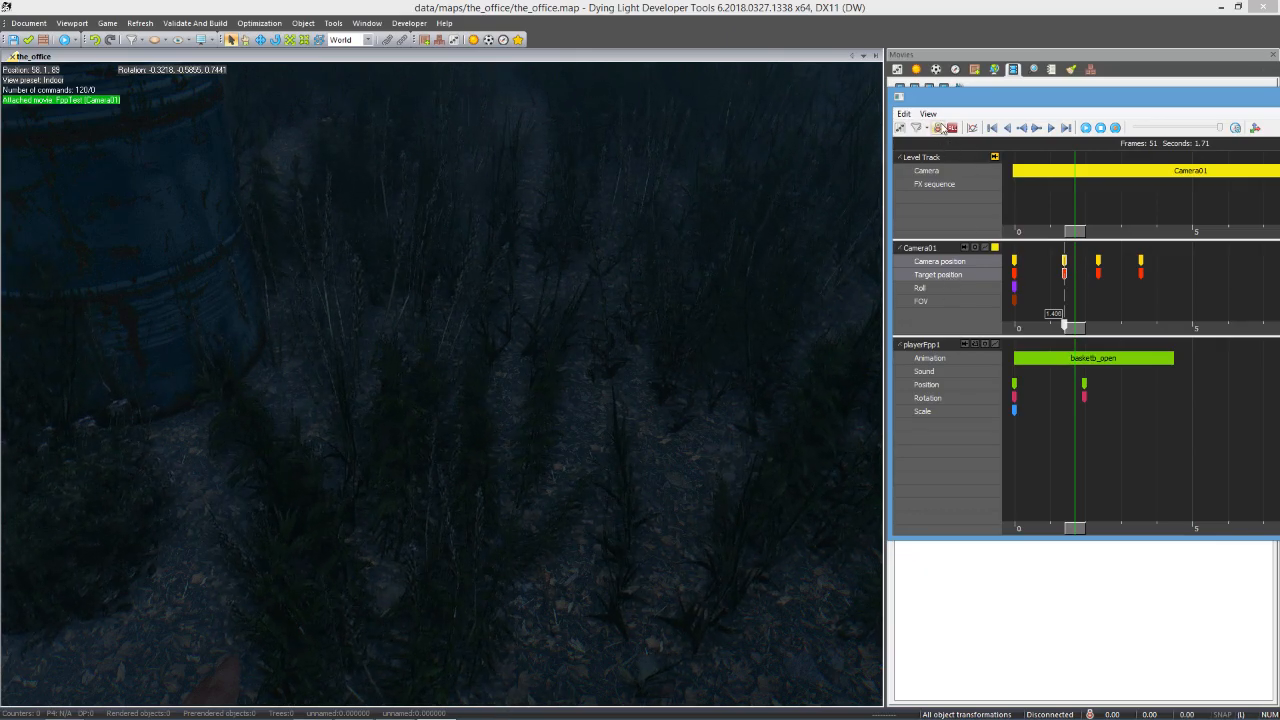
- Open the Movie Curve Editor and show only the camera position curves for the Camera01 key at about 1.41 seconds
left_click_drag(1110, 90, 465, 90)
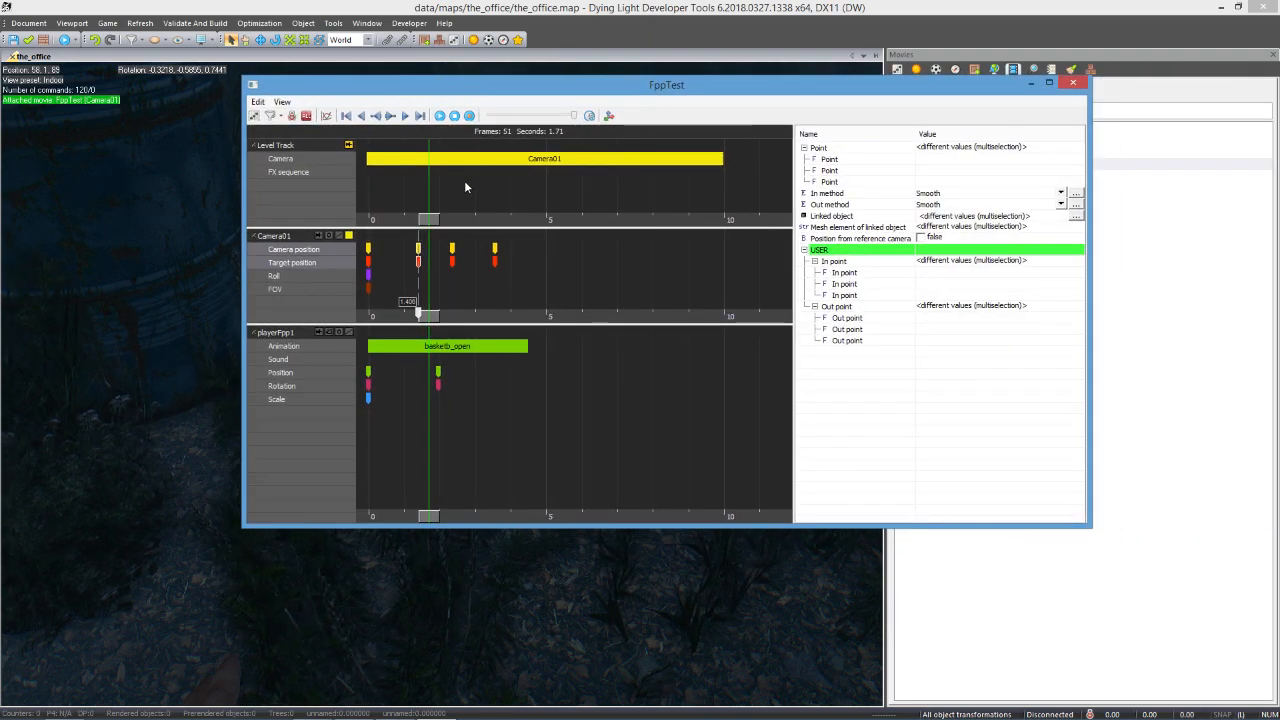
left_click(326, 116)
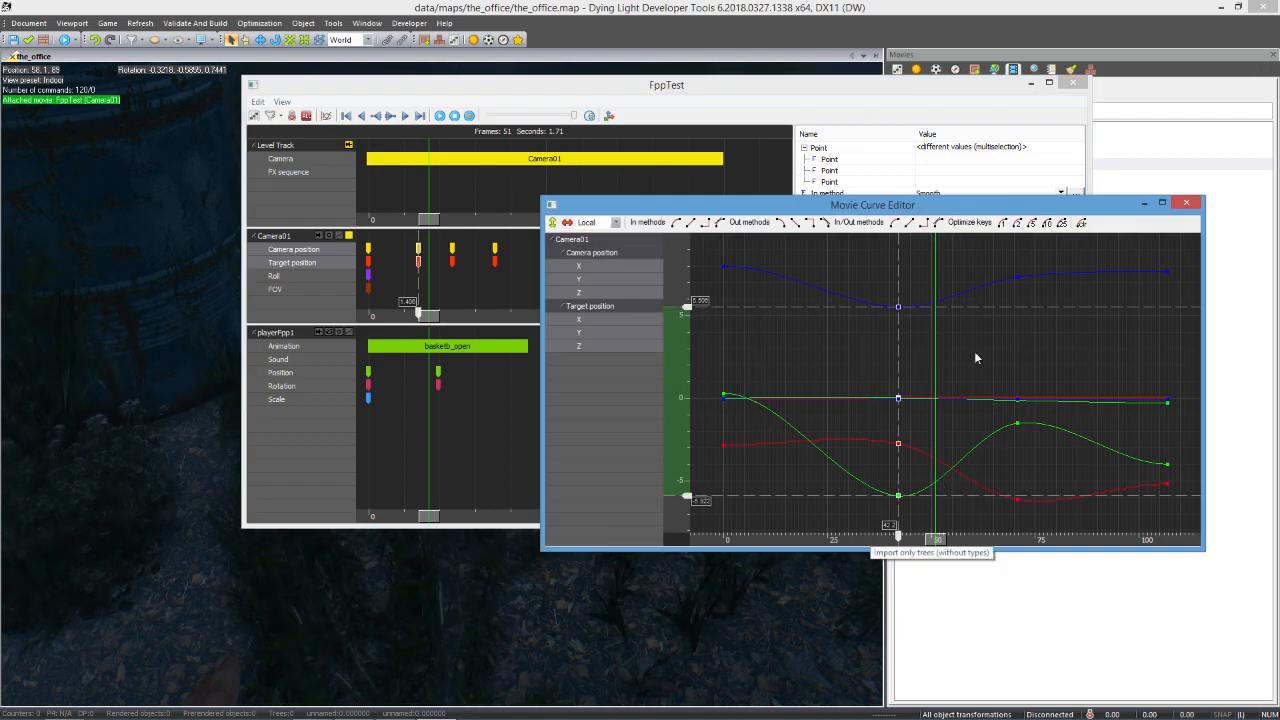
left_click(419, 254)
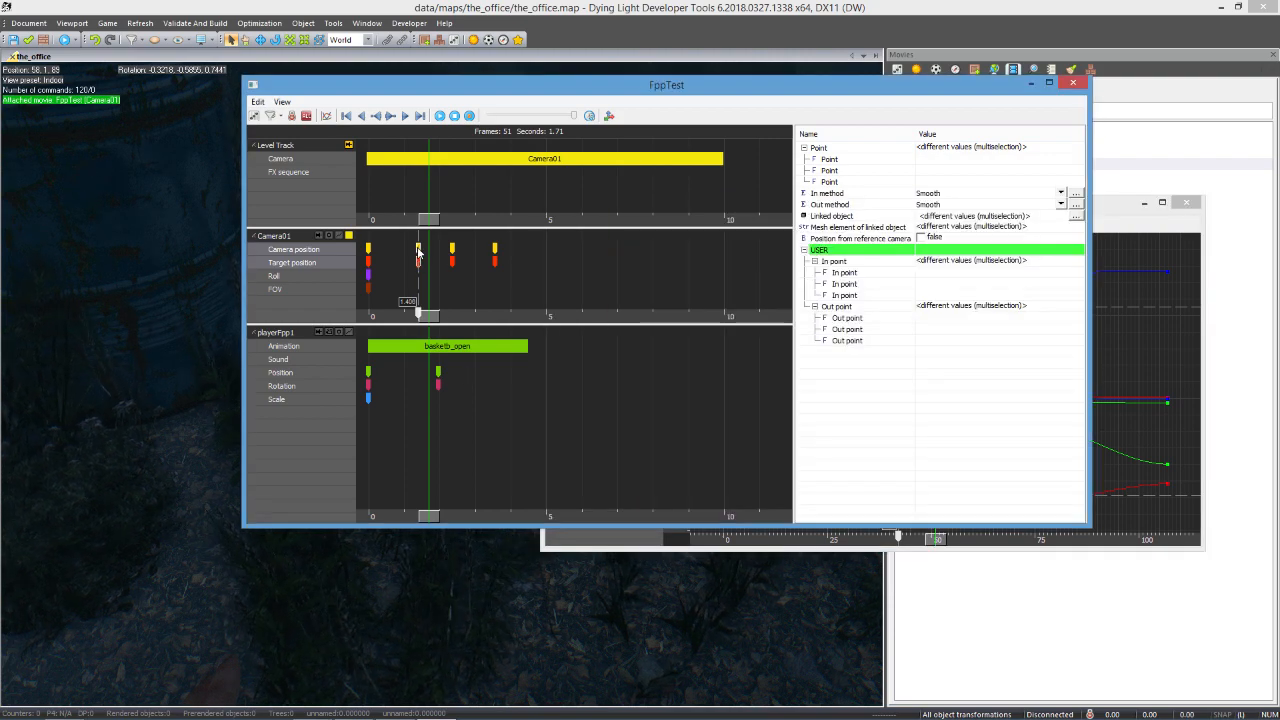
left_click(451, 282)
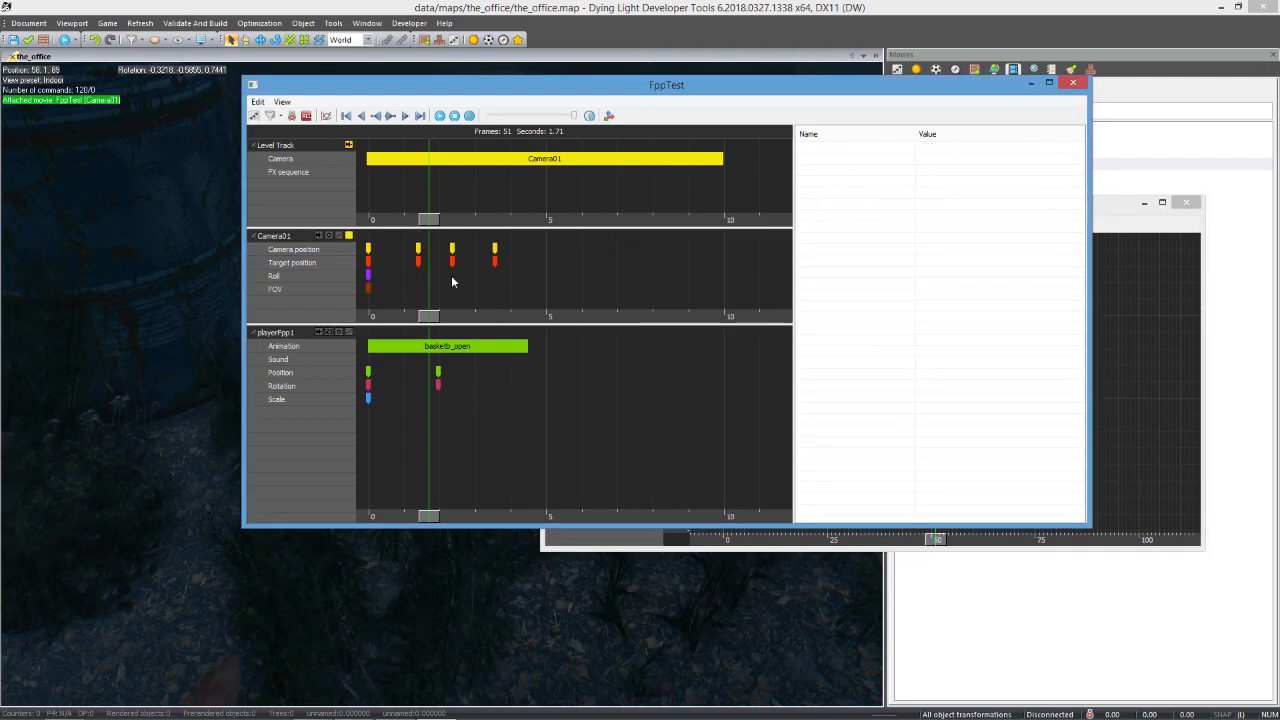
left_click(419, 251)
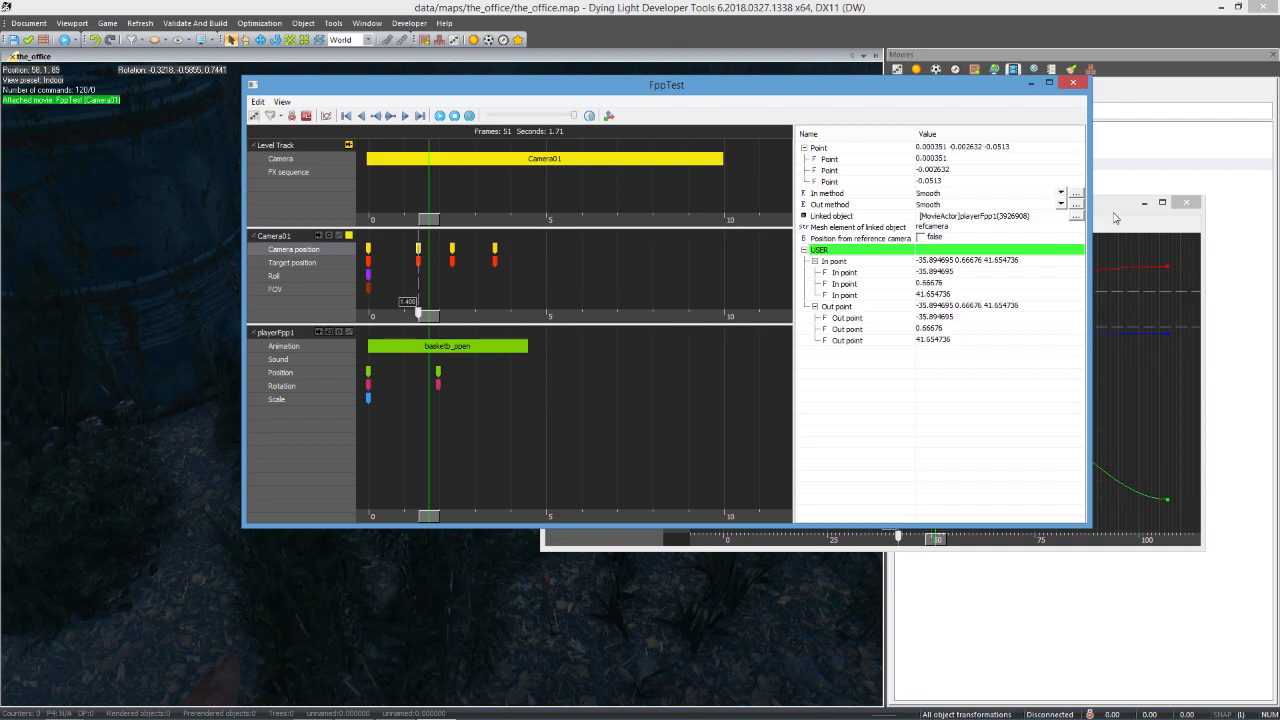
left_click(1113, 209)
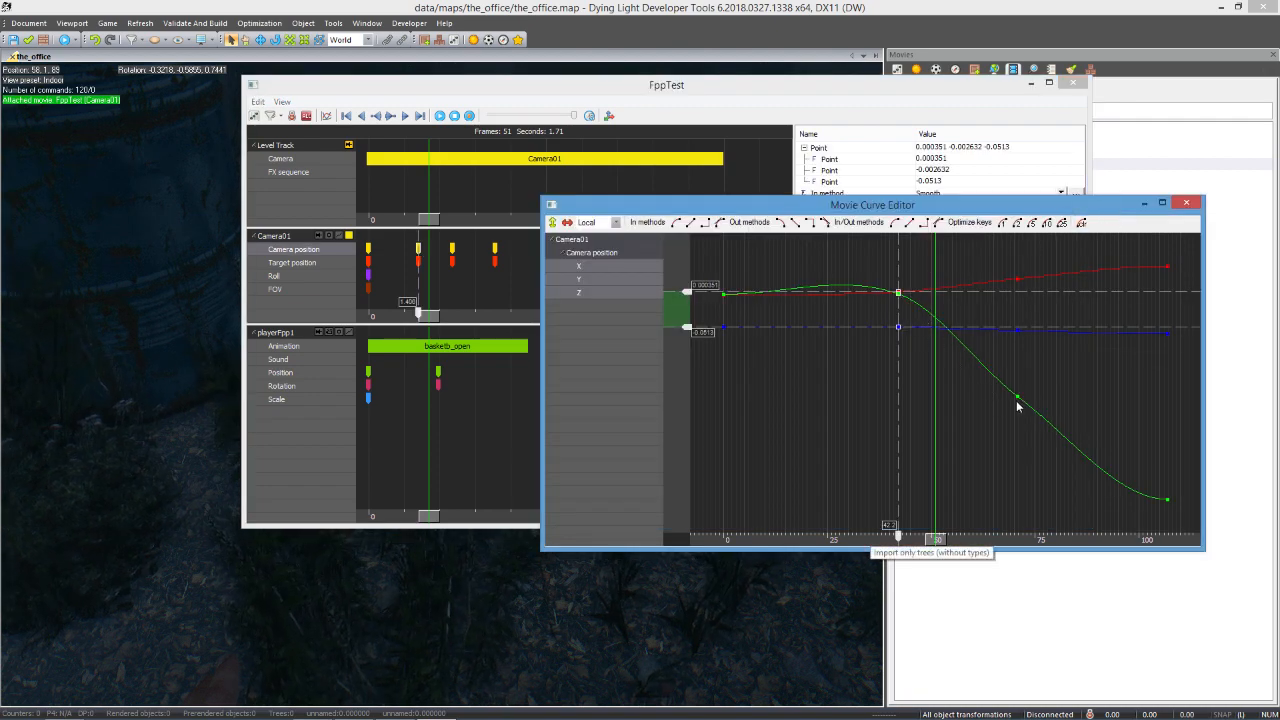
- Smooth the camera position Y curve with values of about -0.015 at 1.41 seconds, -0.056 at 2.36 seconds and -0.103 at the last key
left_click_drag(1168, 499, 1166, 410)
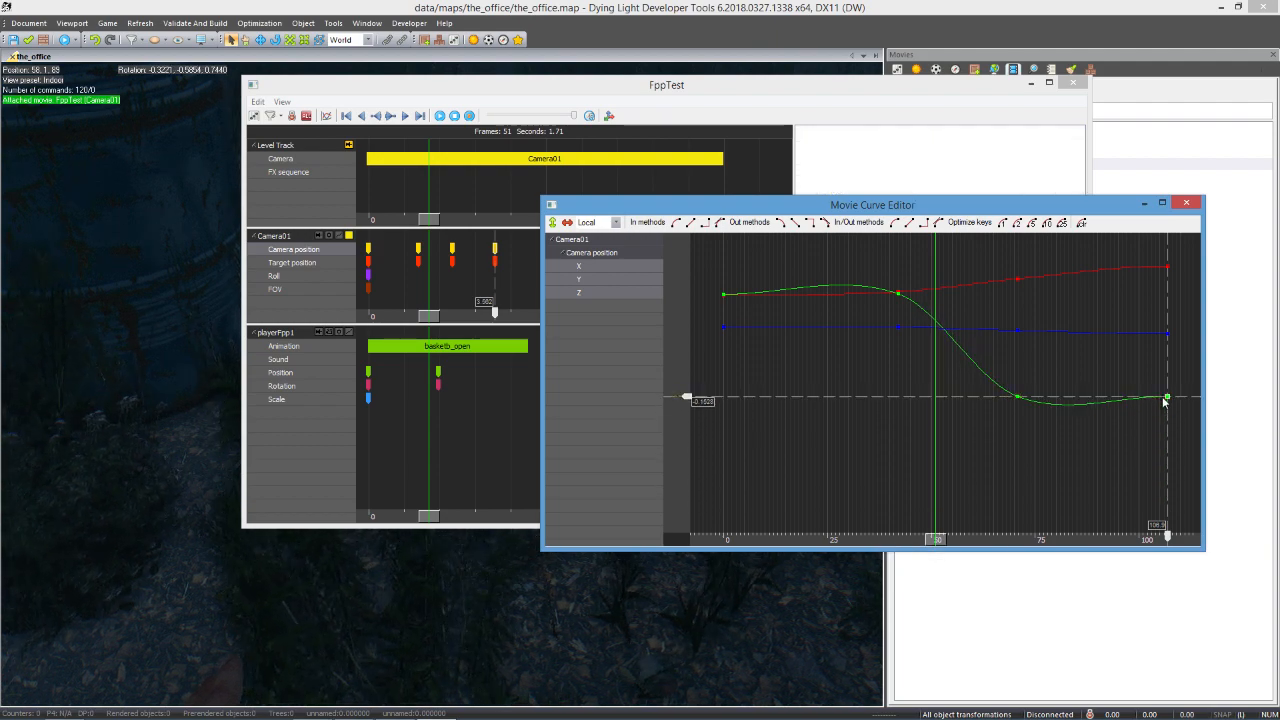
left_click_drag(1017, 397, 1020, 333)
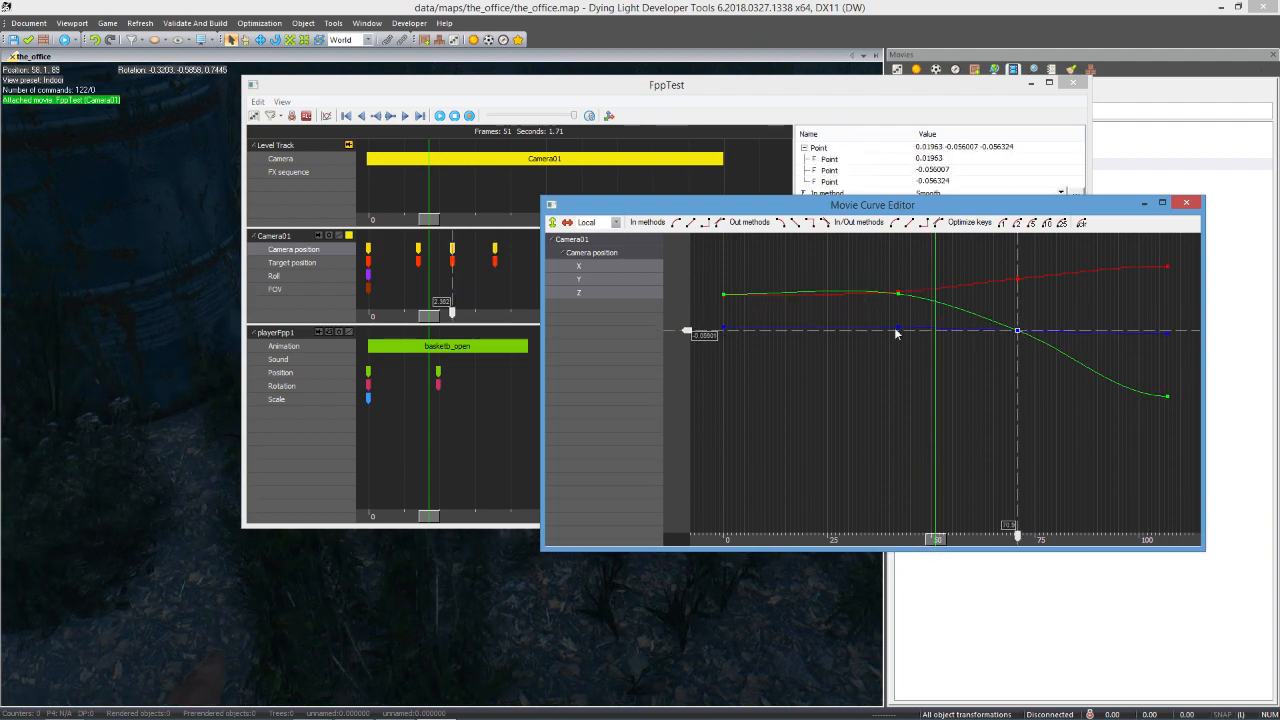
left_click_drag(897, 297, 897, 307)
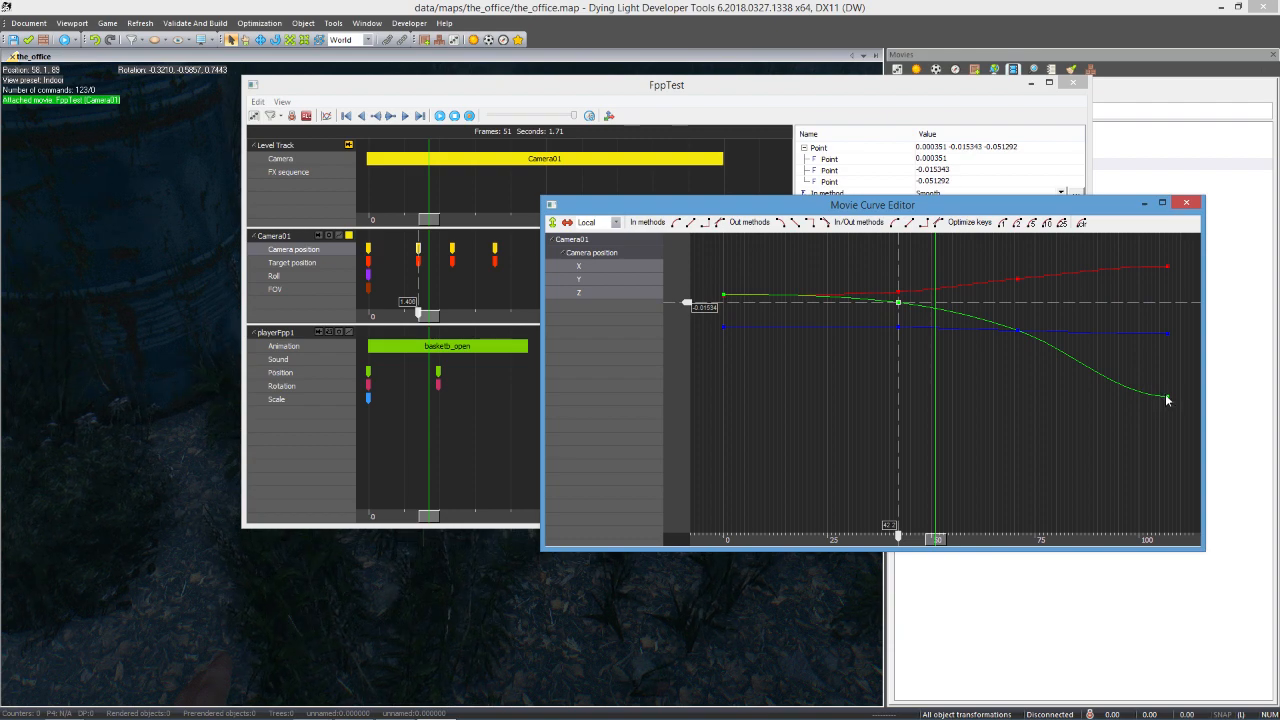
left_click_drag(1166, 399, 1167, 362)
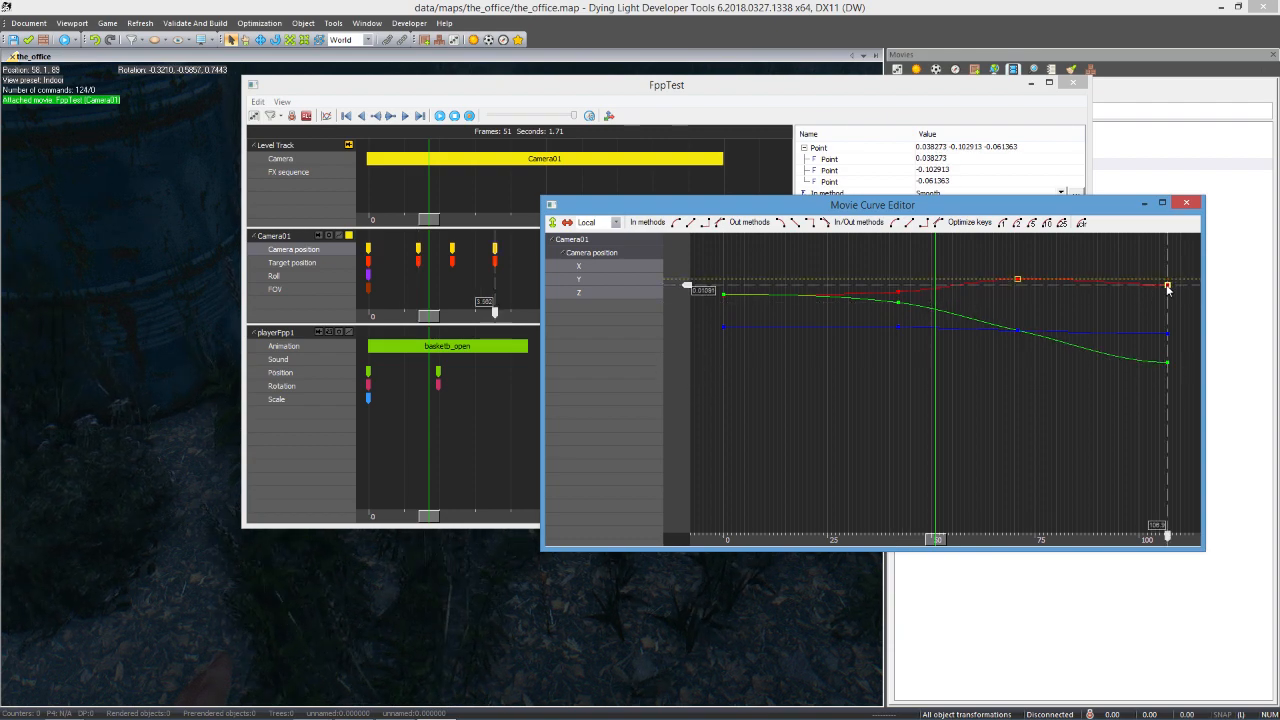
- Lower the last key of the camera position X curve level with its neighbour, and set the 2.36-second key to about 0.0004
left_click_drag(1167, 286, 1167, 280)
left_click(1014, 286)
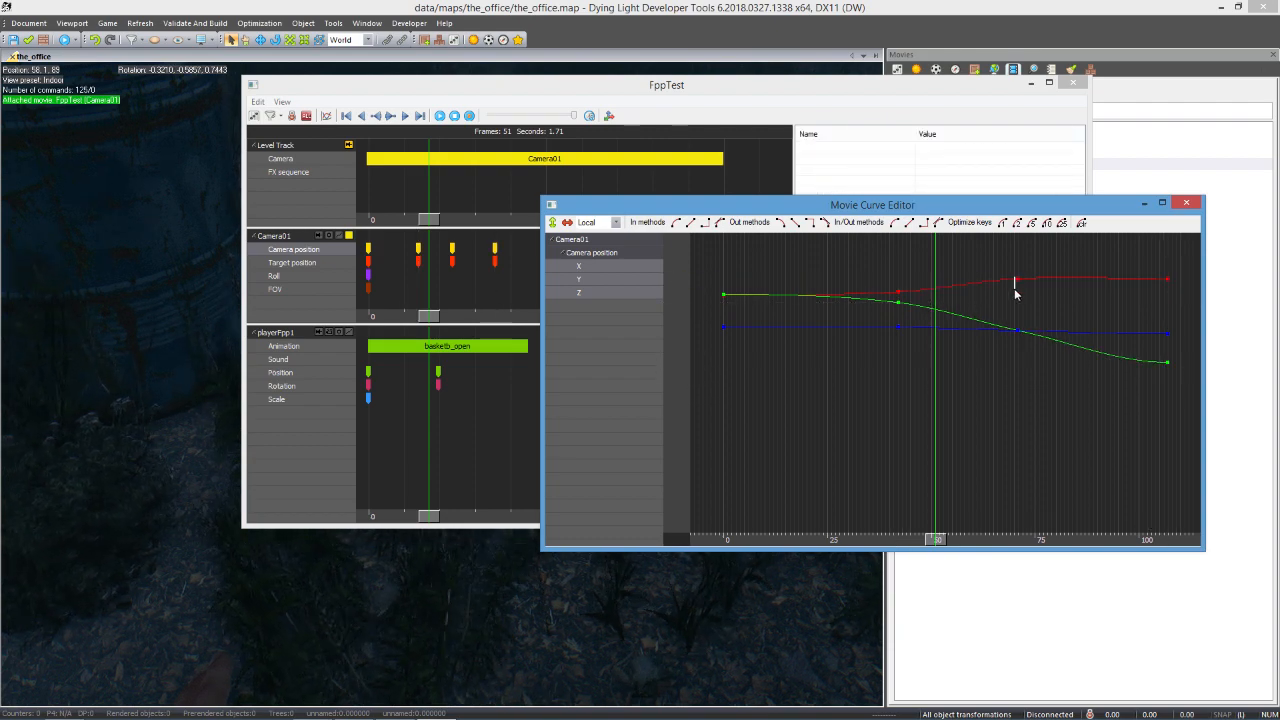
left_click_drag(1017, 280, 1018, 292)
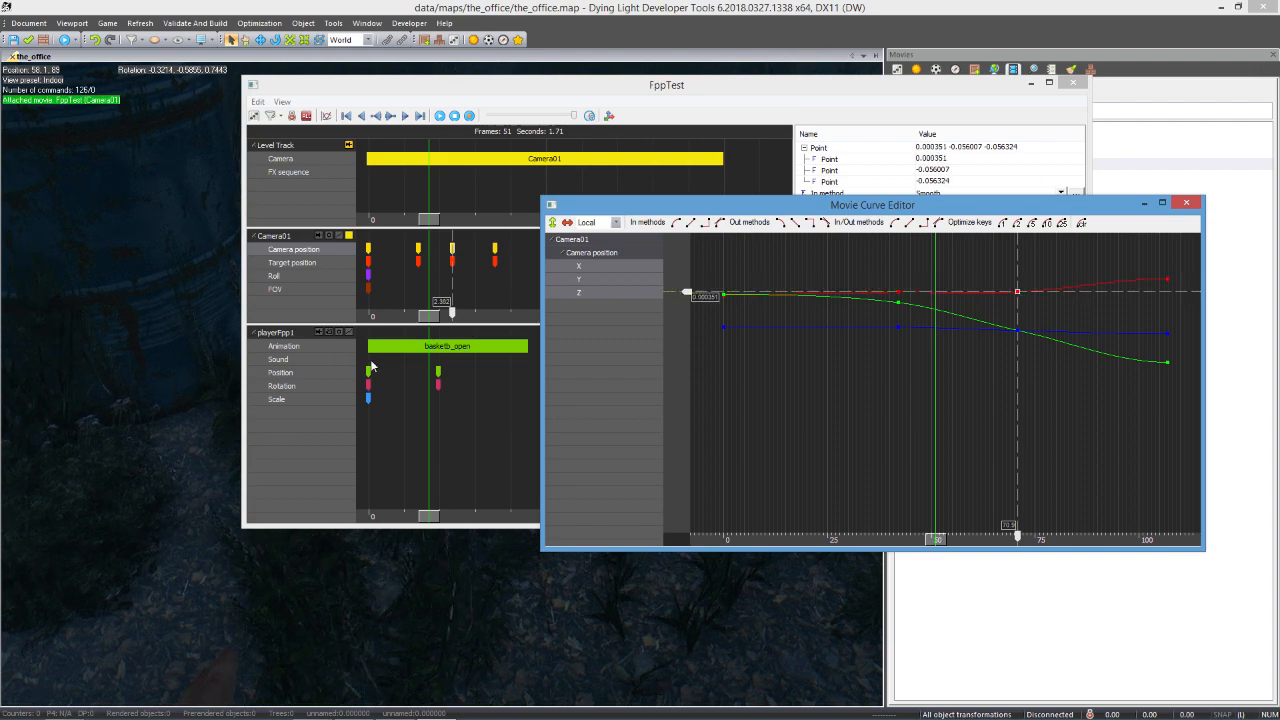
- Scrub to about 2.76 seconds and show the target position curves for the Camera01 key at 2.36 seconds in the curve editor
left_click_drag(646, 212, 842, 309)
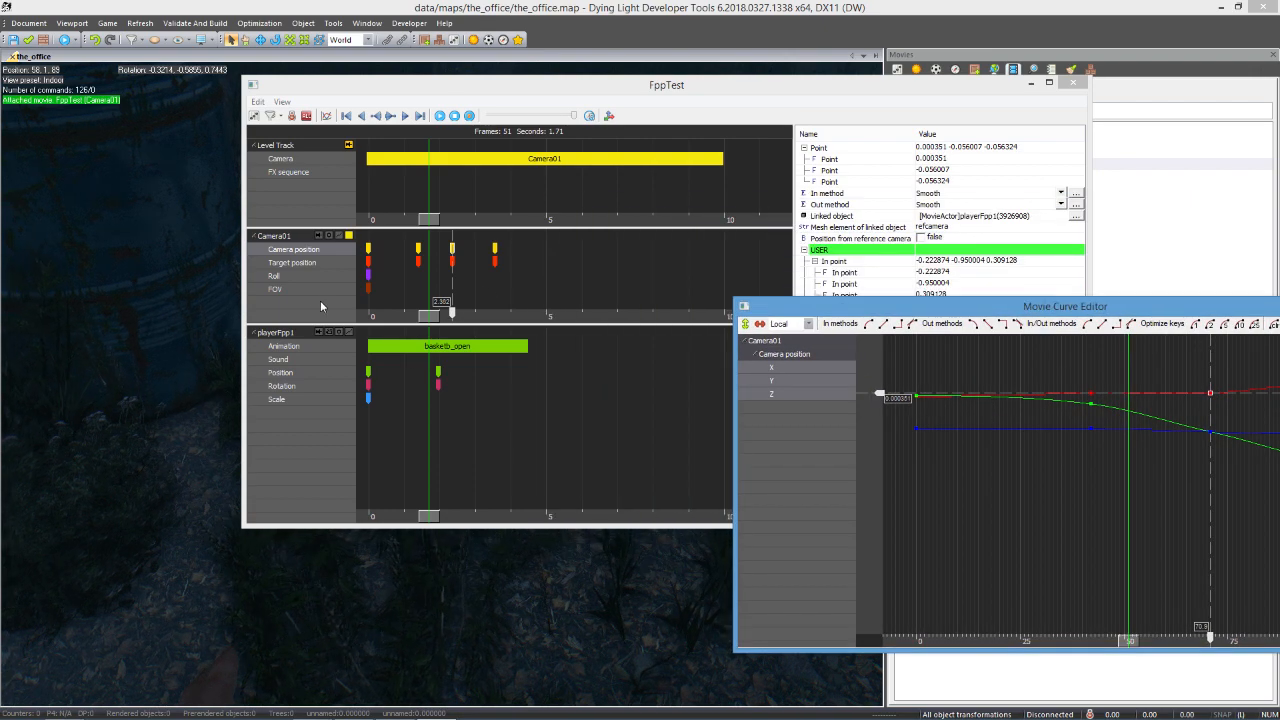
left_click_drag(431, 317, 467, 317)
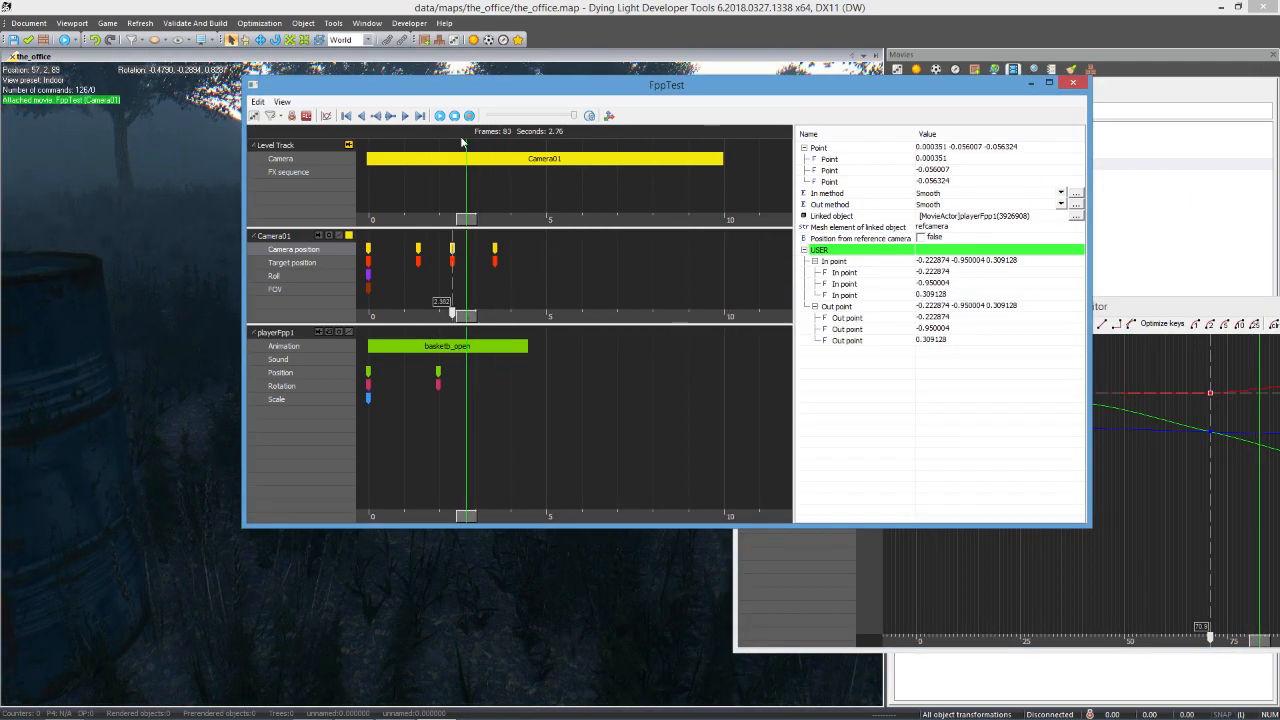
left_click(453, 262)
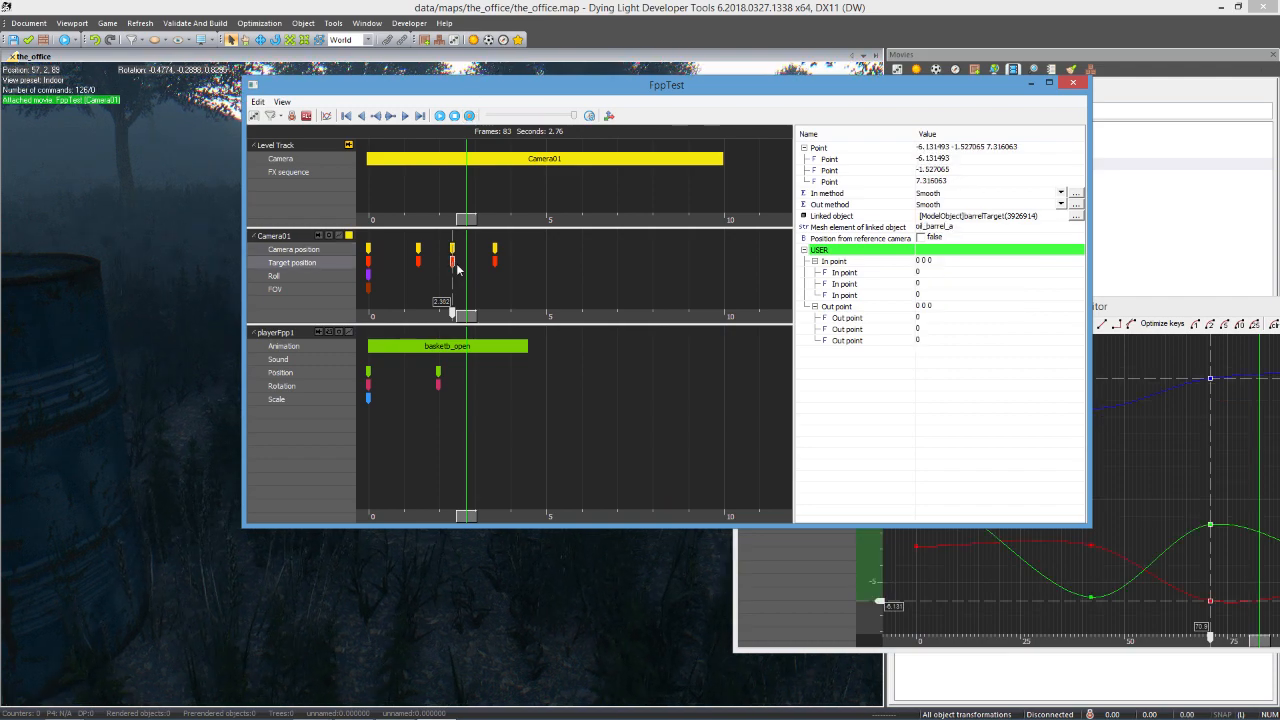
left_click_drag(1145, 308, 697, 198)
- Set target position Y to about -3.54 at 1.41 seconds and -2.37 at 2.36 seconds, and X to about -4.2 at 2.36 seconds
left_click_drag(658, 494, 628, 406)
left_click_drag(645, 487, 643, 450)
left_click_drag(767, 413, 766, 428)
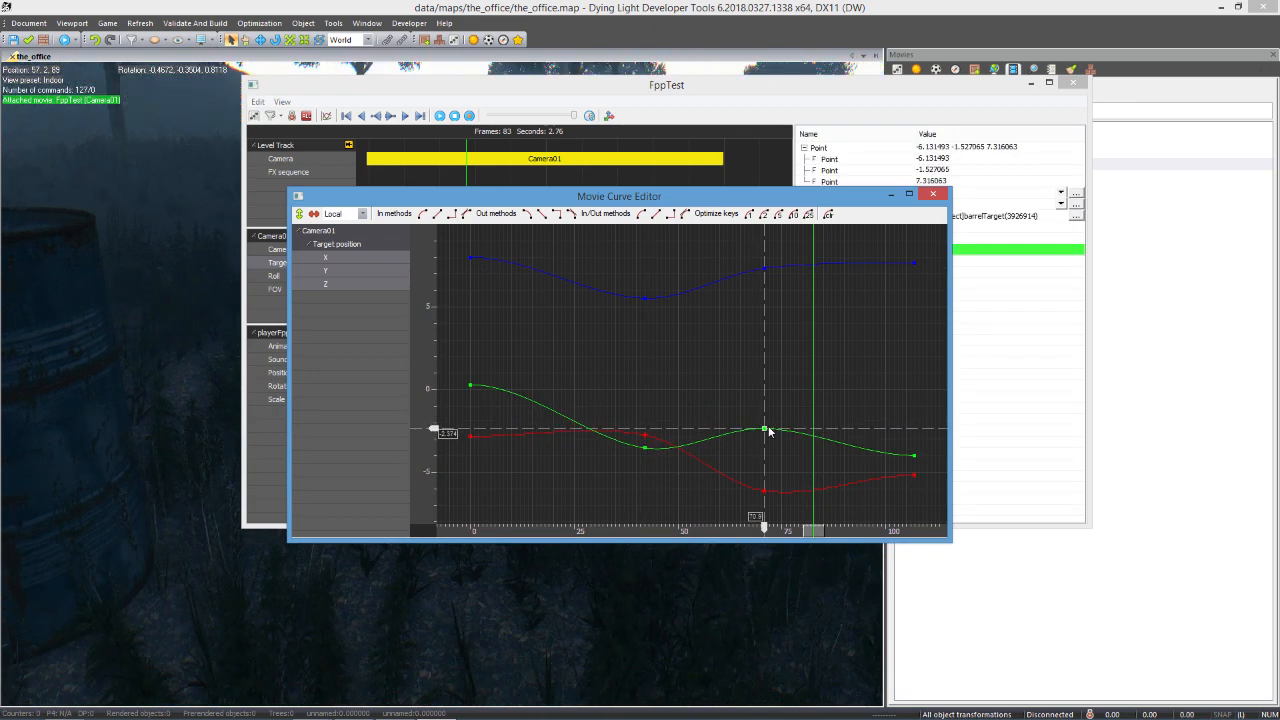
left_click_drag(765, 491, 765, 459)
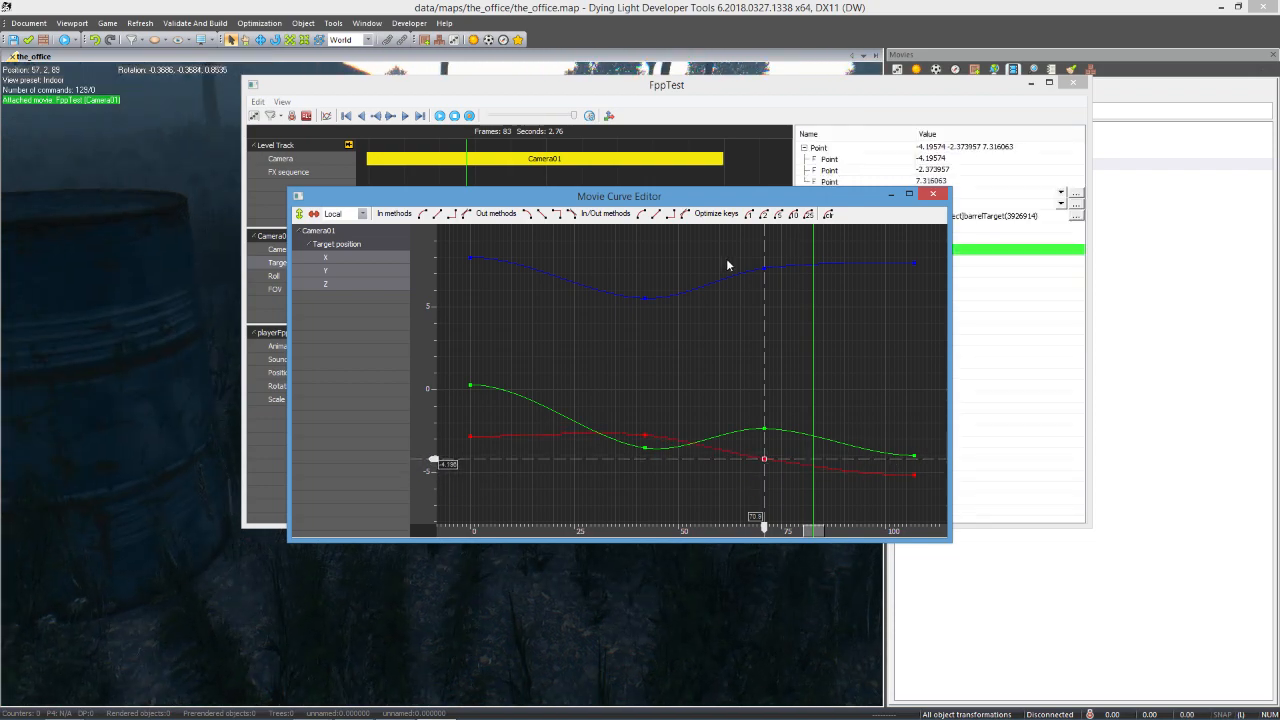
- Set target position Z to about 6.31 at 1.41 seconds, and Y to about -1.41 at the start and -3.1 at 2.36 seconds
left_click(648, 305)
left_click(645, 298)
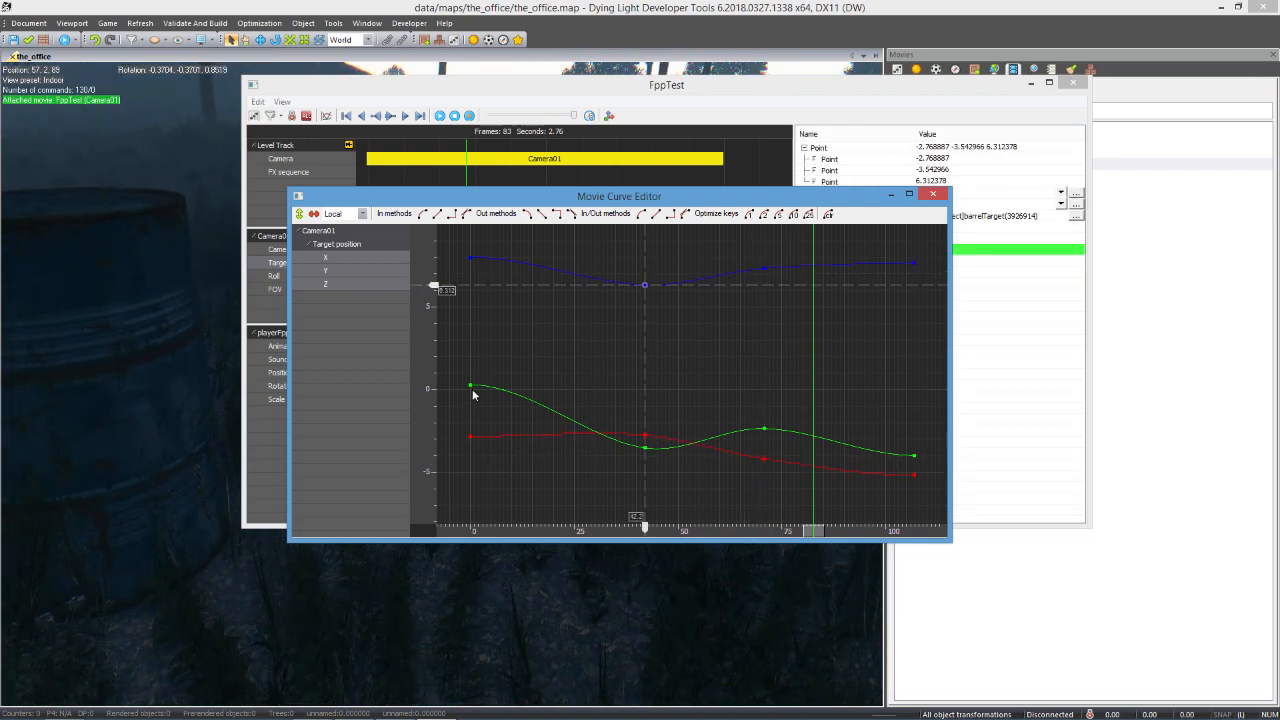
left_click_drag(472, 388, 472, 413)
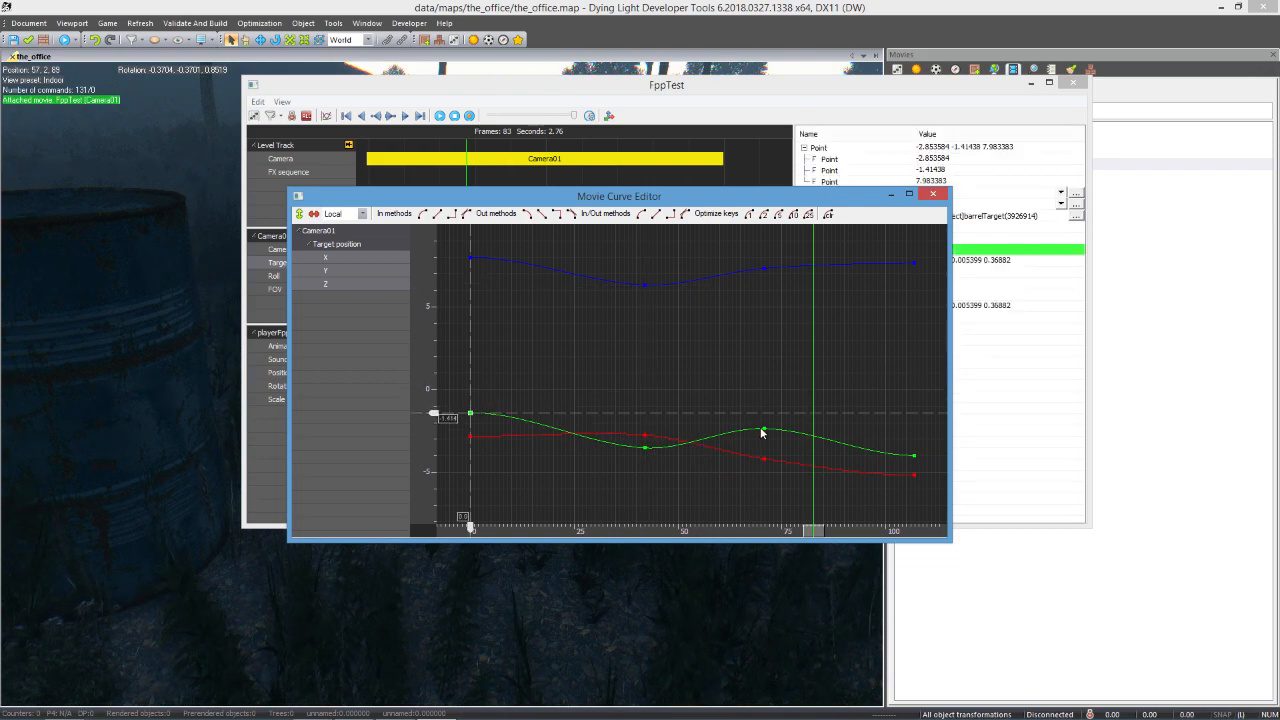
left_click_drag(764, 428, 764, 440)
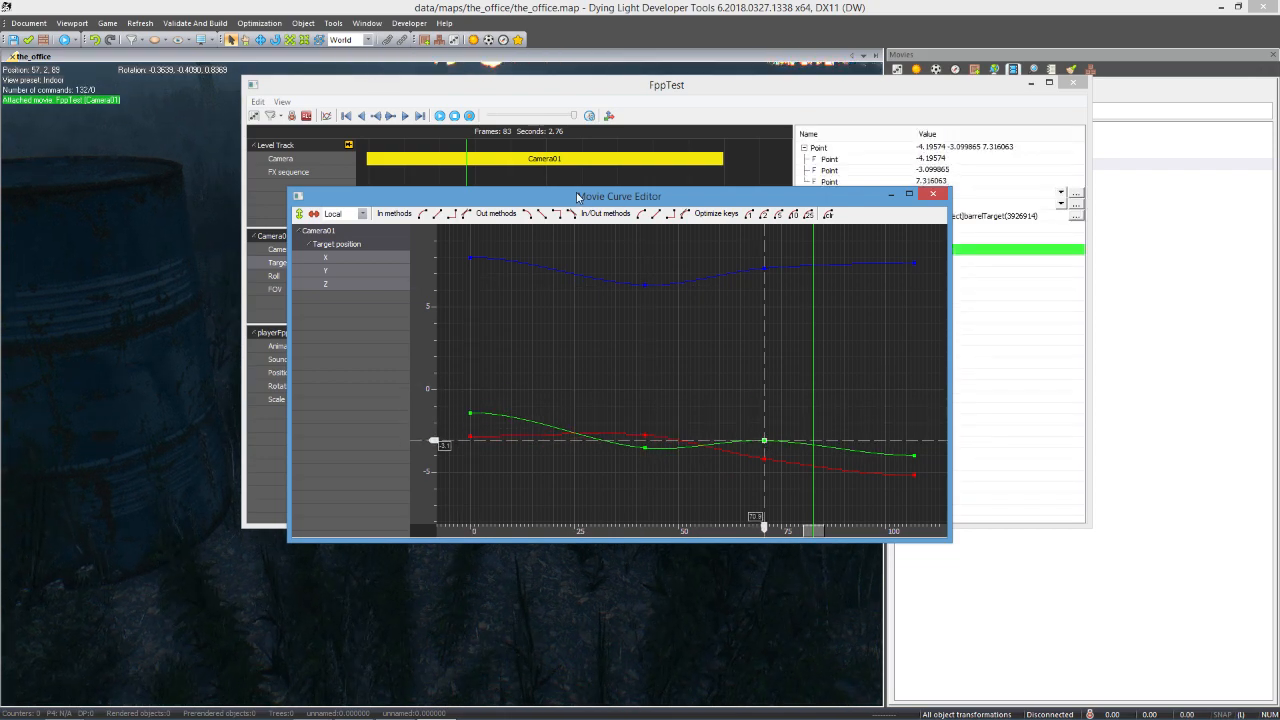
left_click_drag(577, 196, 995, 217)
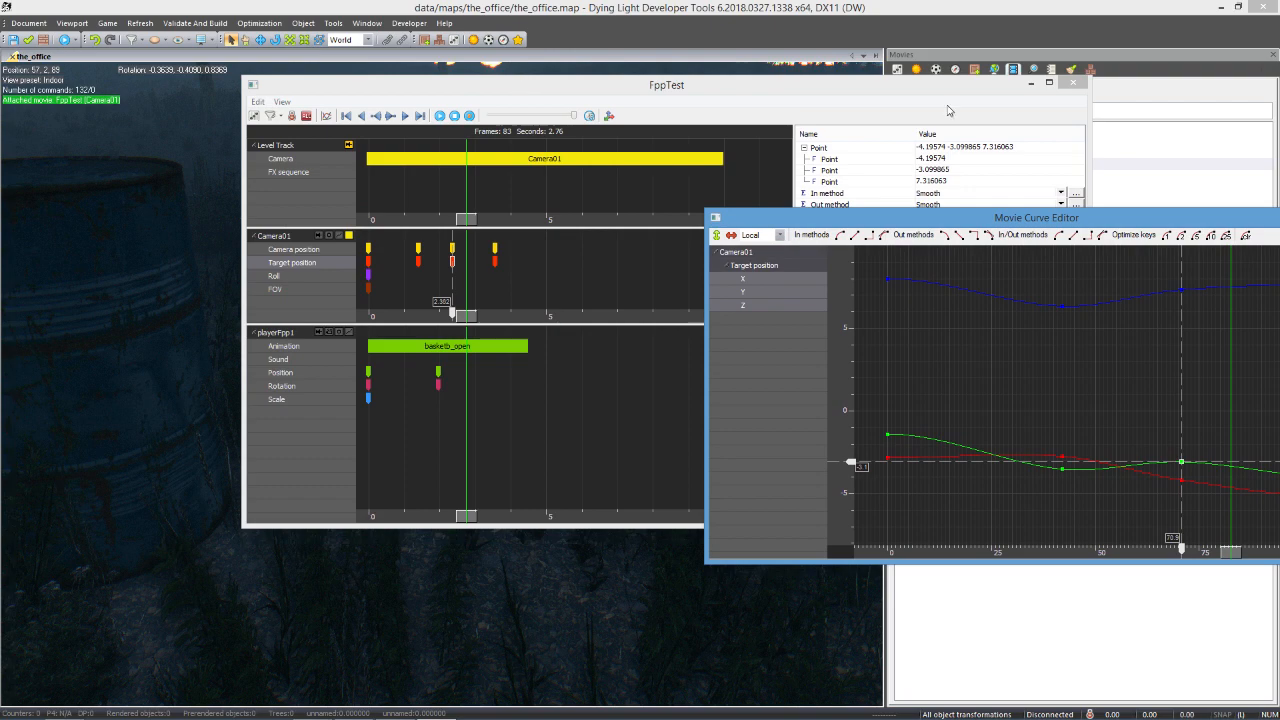
left_click(563, 78)
left_click_drag(557, 93, 1033, 123)
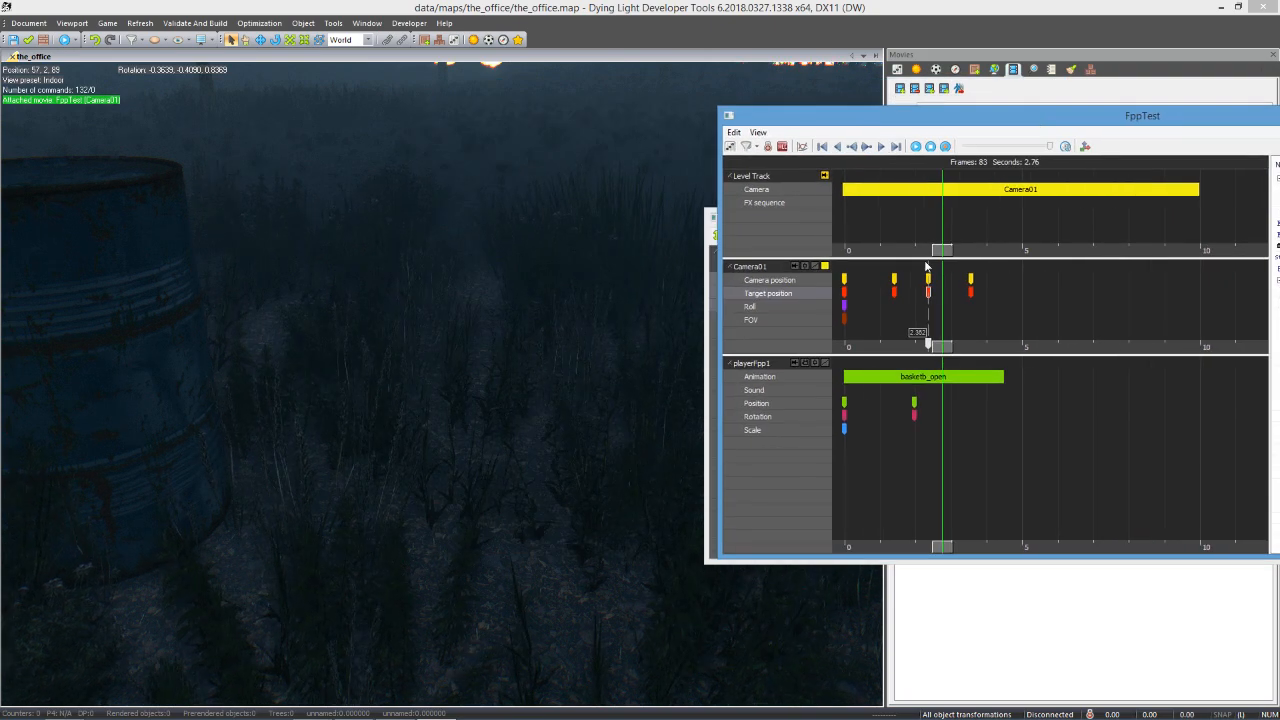
- Create a Camera01 camera frame at 0.84 seconds from a detached view turned toward the ground beside the player's outstretched hand
left_click_drag(938, 257, 871, 280)
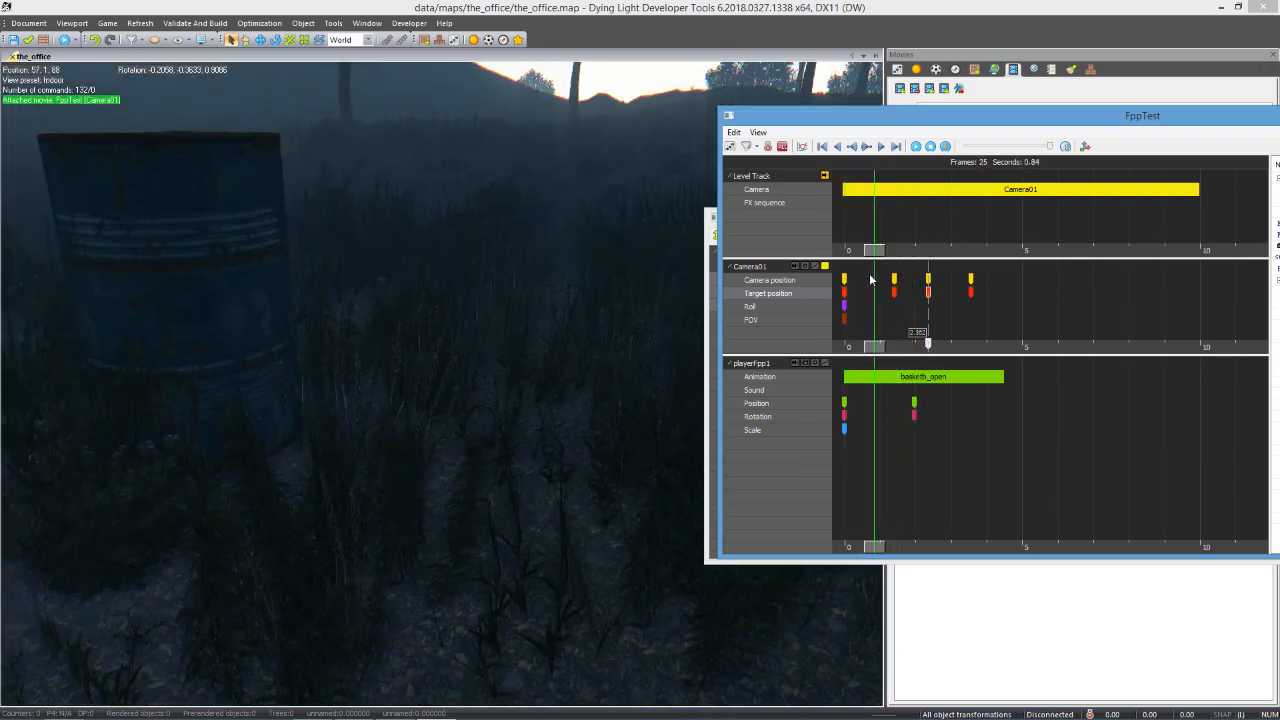
left_click(824, 176)
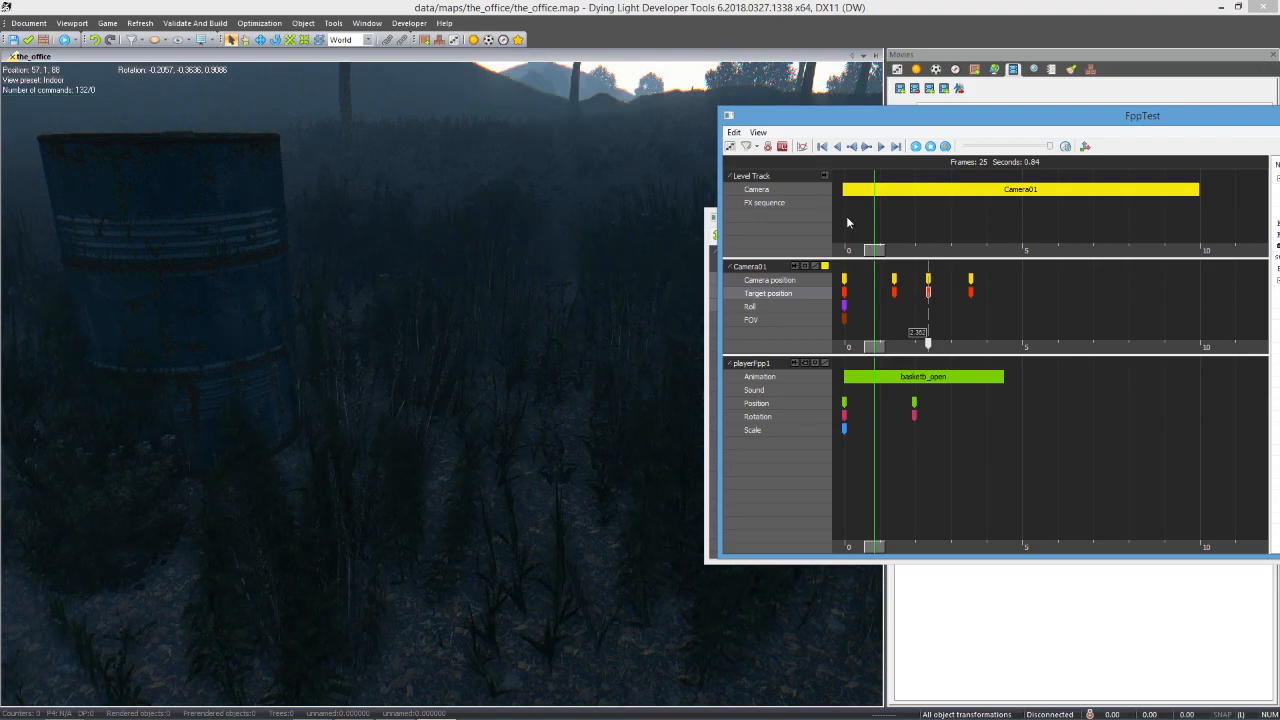
middle_click_drag(618, 268, 689, 251)
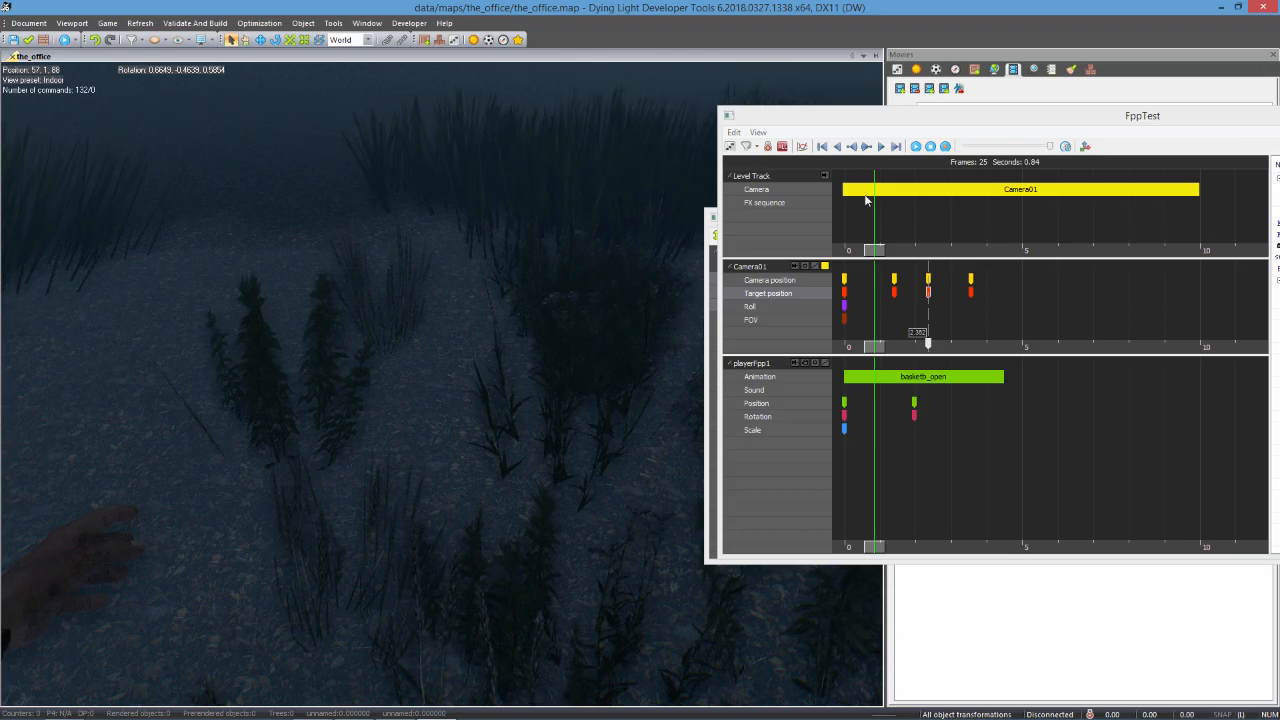
left_click(734, 132)
left_click(700, 167)
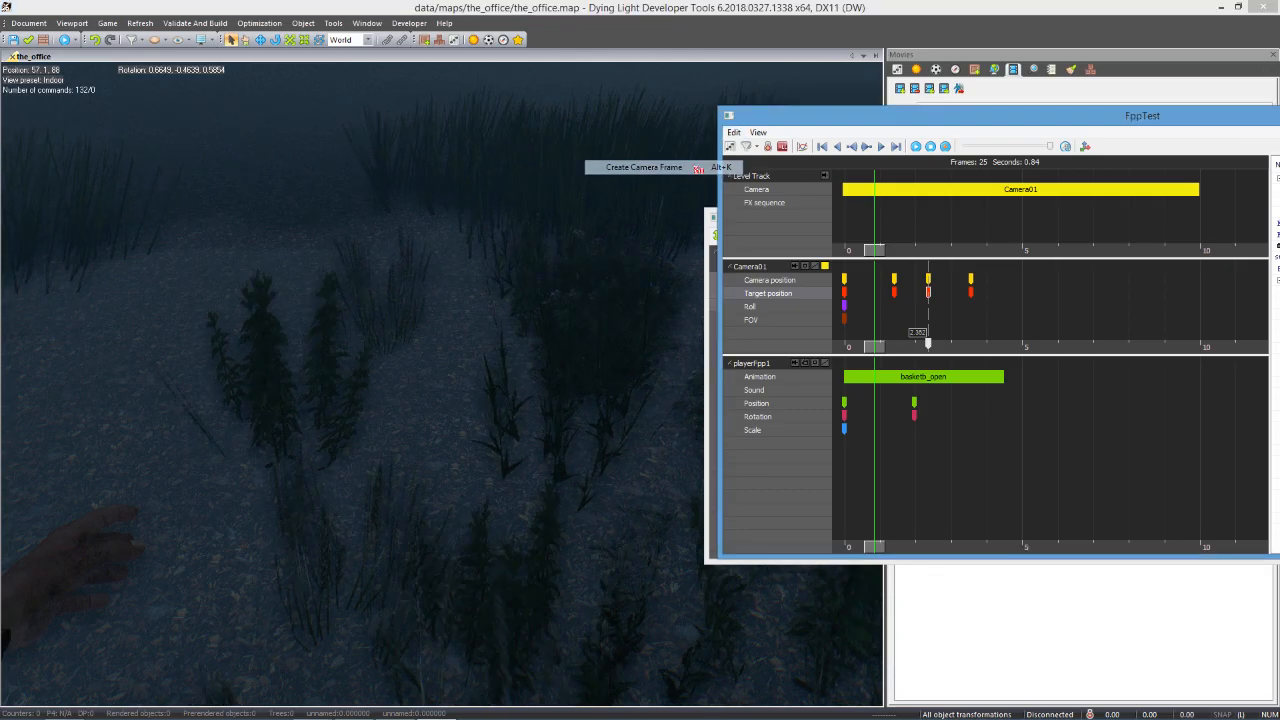
left_click(754, 267)
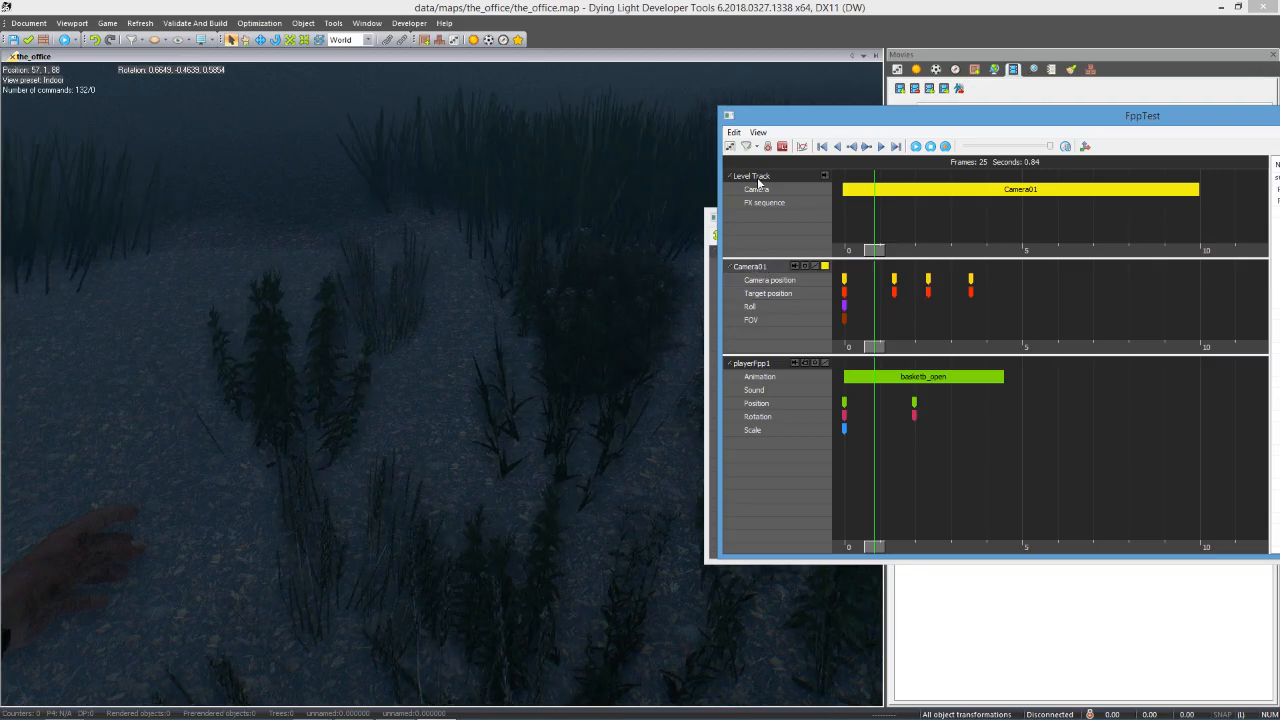
left_click(734, 133)
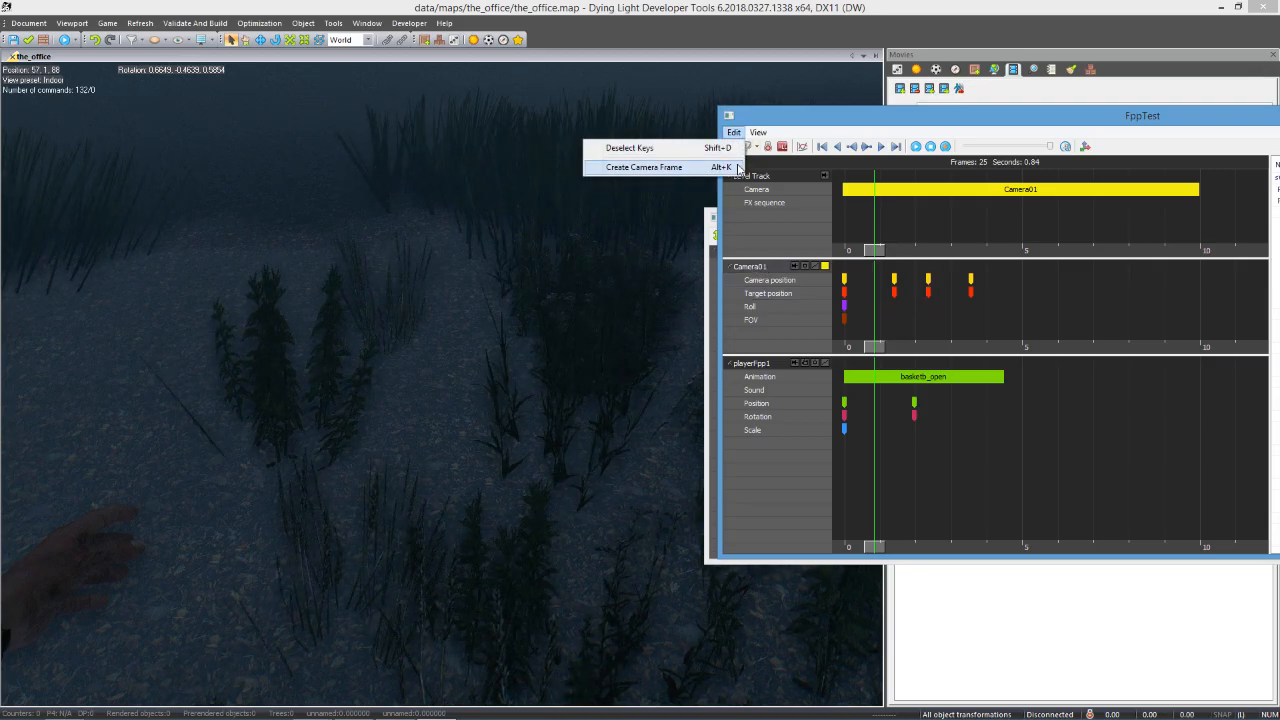
left_click(677, 167)
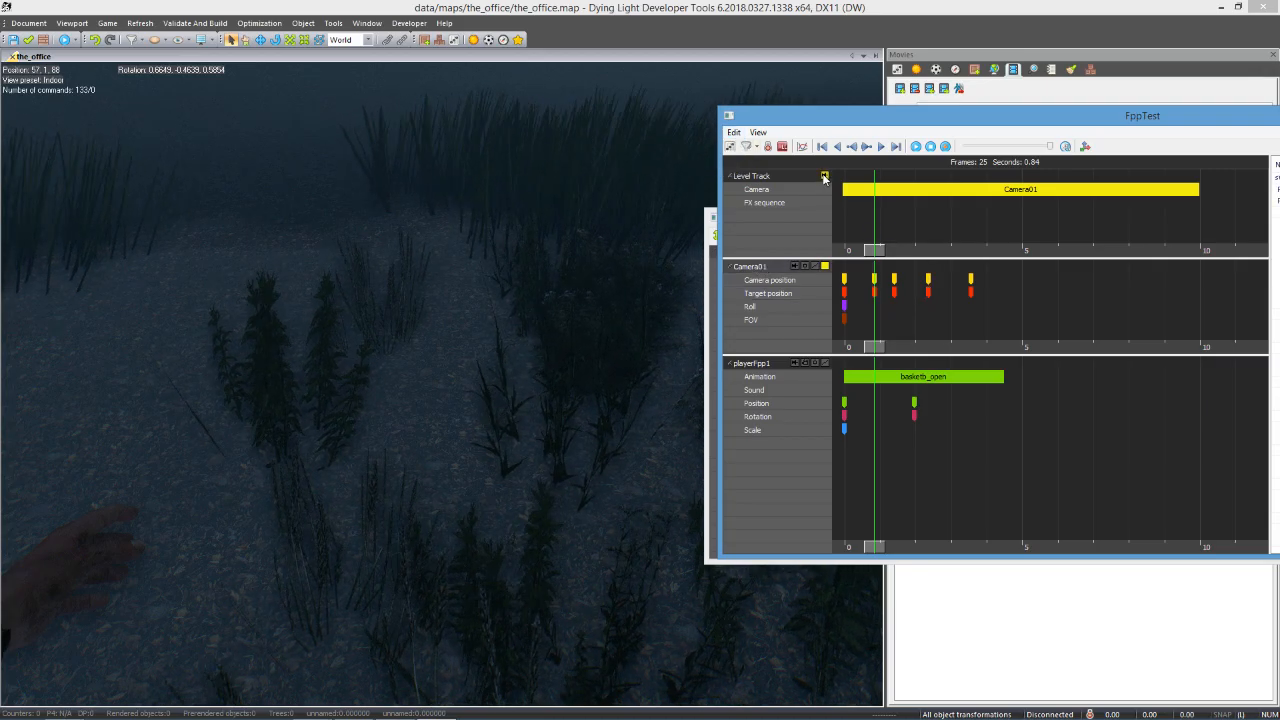
- Reattach the view to Camera01 and preview the camera movement from 0.84 to 1.26 seconds
left_click(824, 176)
left_click(882, 250)
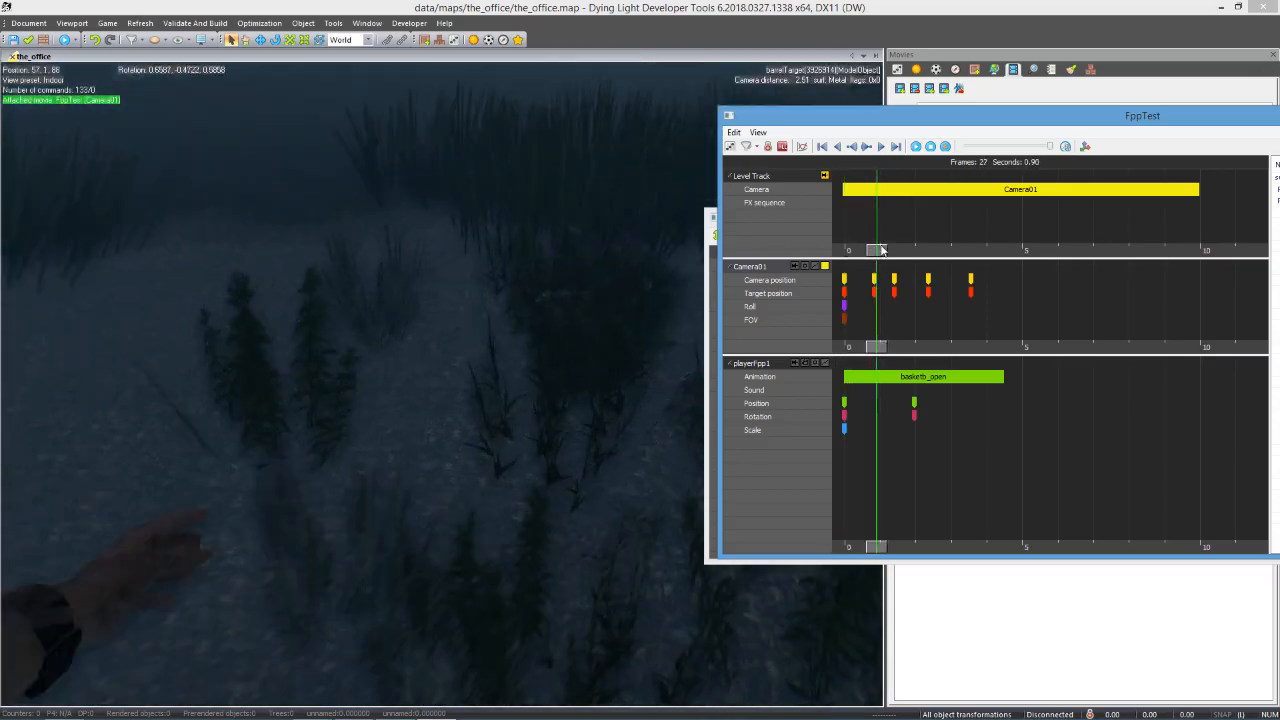
mouse_move(882, 250)
left_mouse_down()
mouse_move(985, 240)
mouse_move(855, 252)
mouse_move(893, 265)
left_mouse_up()
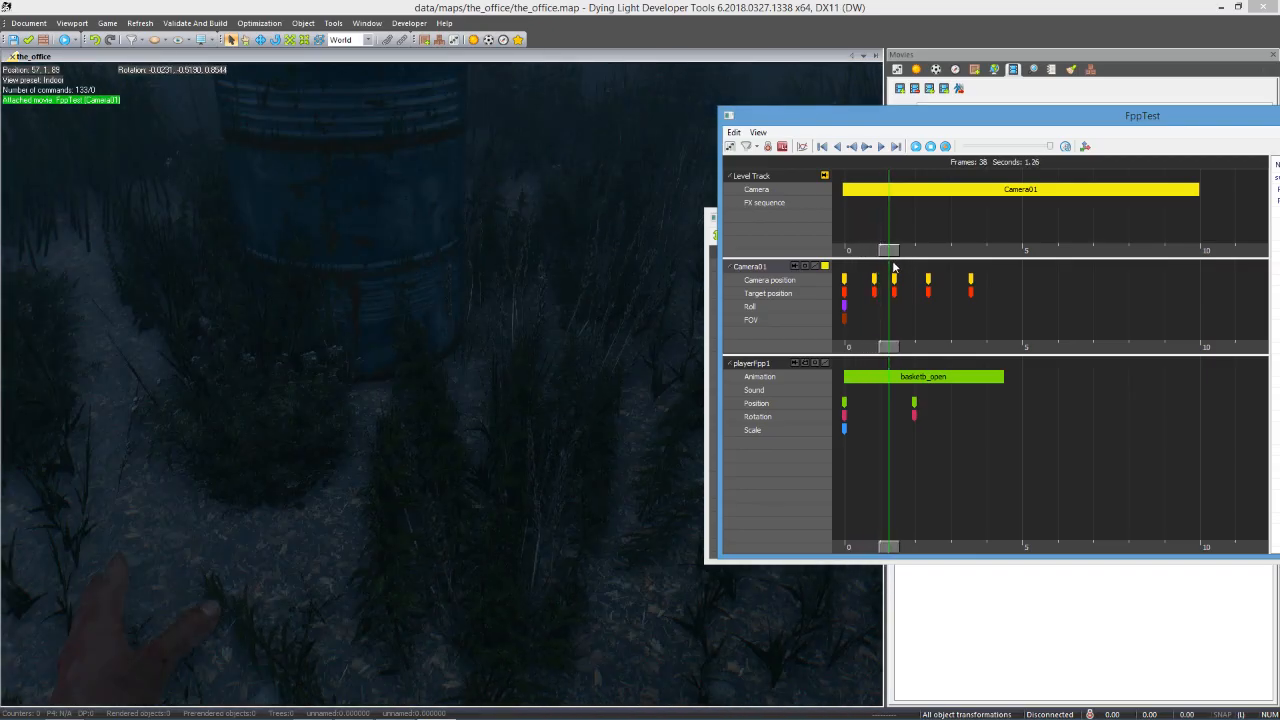
- Examine the player and the barrel from a detached view at 1.26 seconds, and scrub back to the start
left_click(826, 177)
middle_click_drag(580, 320, 666, 377)
scroll(614, 377, "down", 3)
scroll(609, 378, "down", 2)
scroll(607, 377, "up", 3)
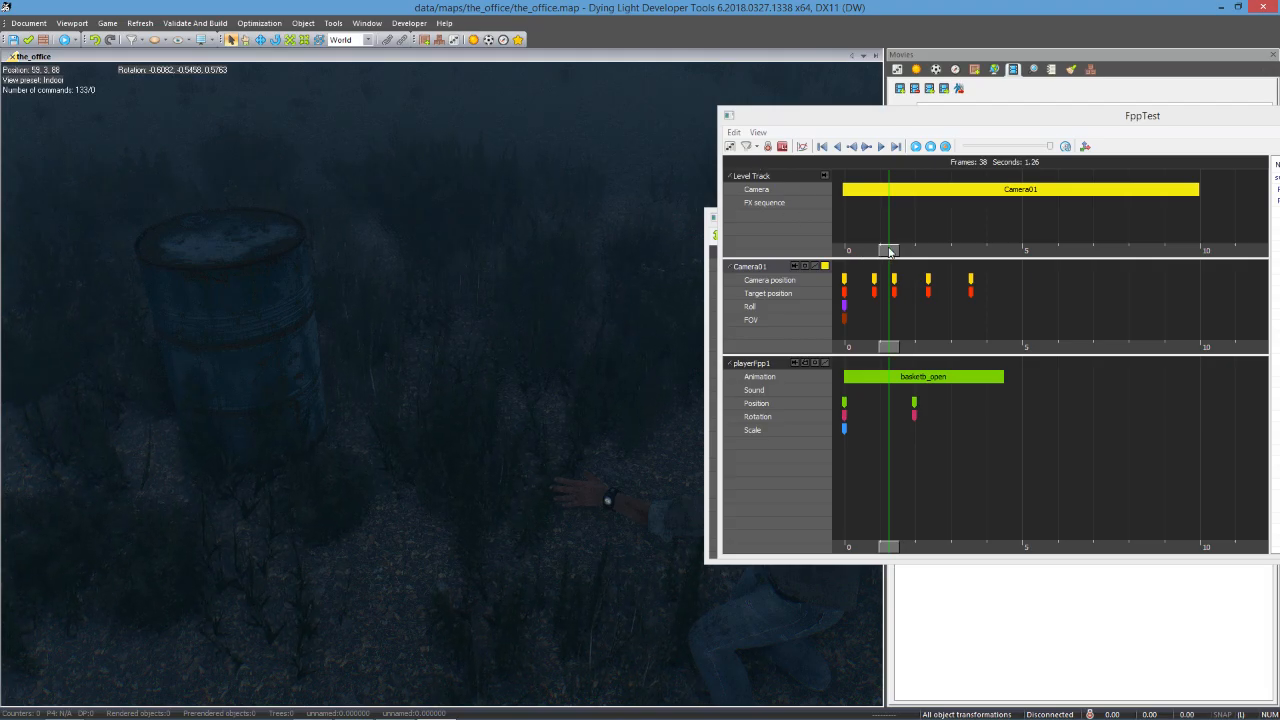
left_click_drag(890, 252, 836, 256)
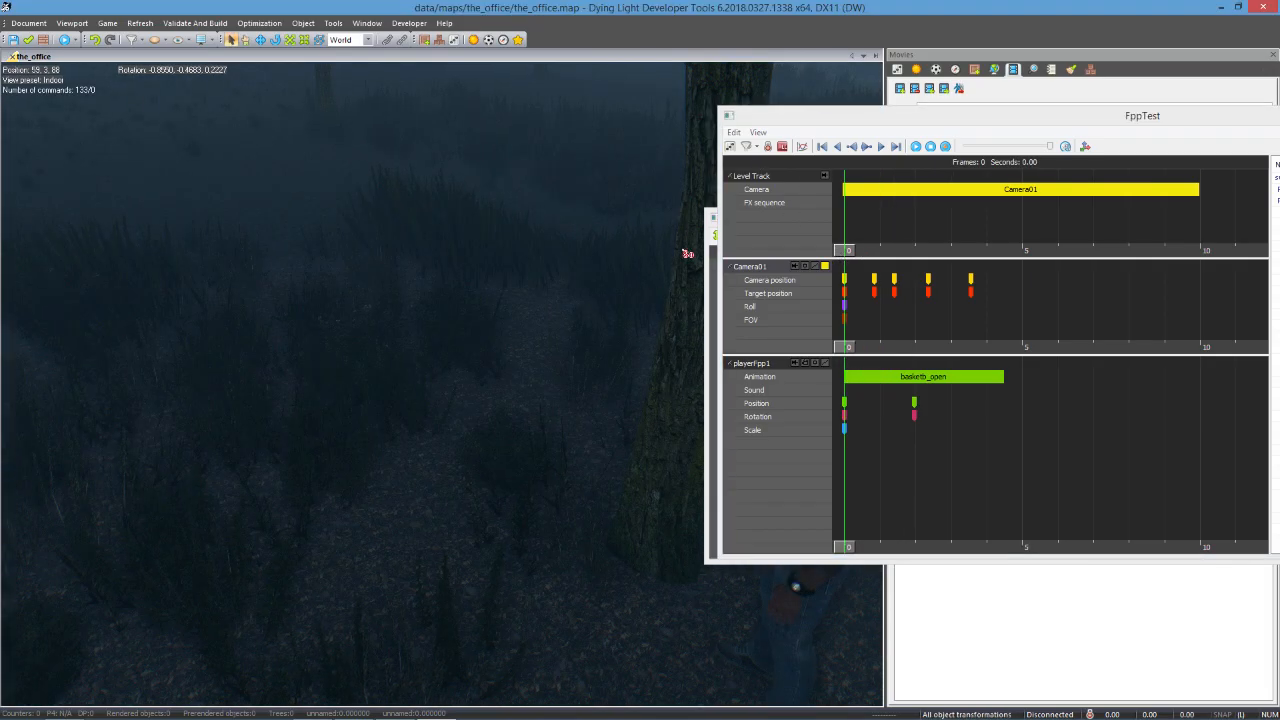
- Return to the Camera01 view at 0 seconds and add the blue barrel to the FppTest movie as an actor
left_click(825, 176)
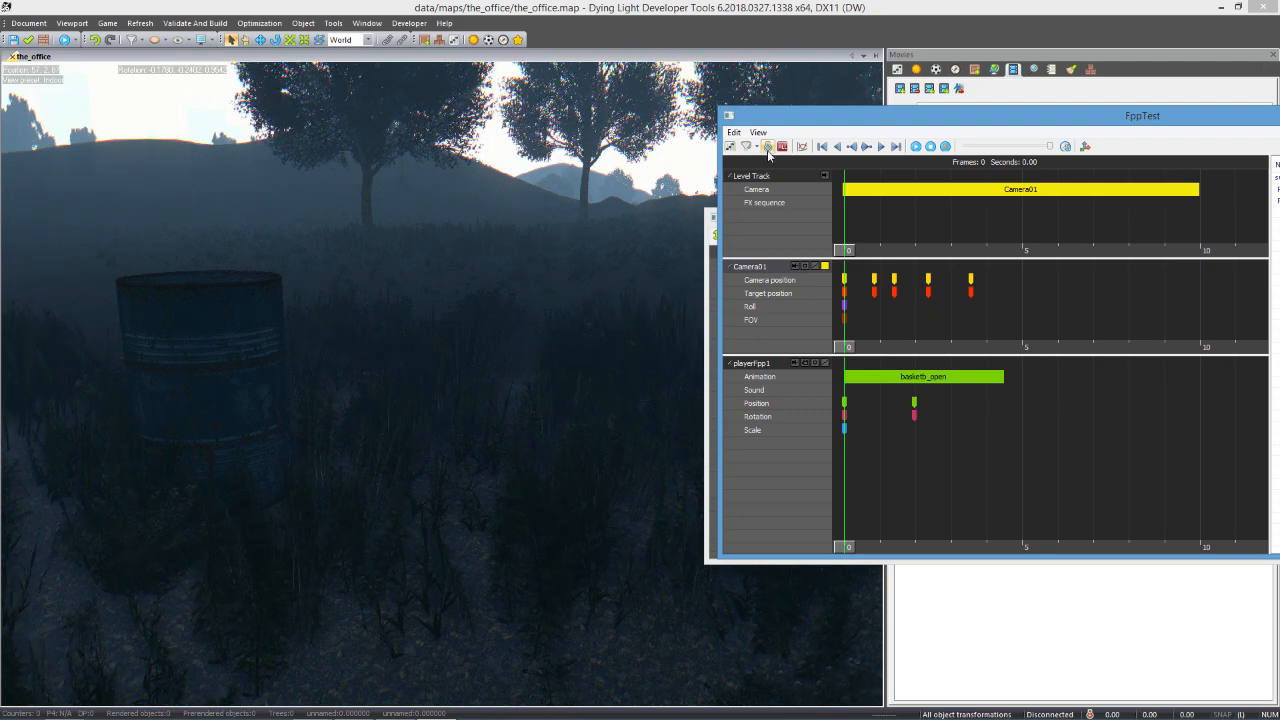
left_click(191, 343)
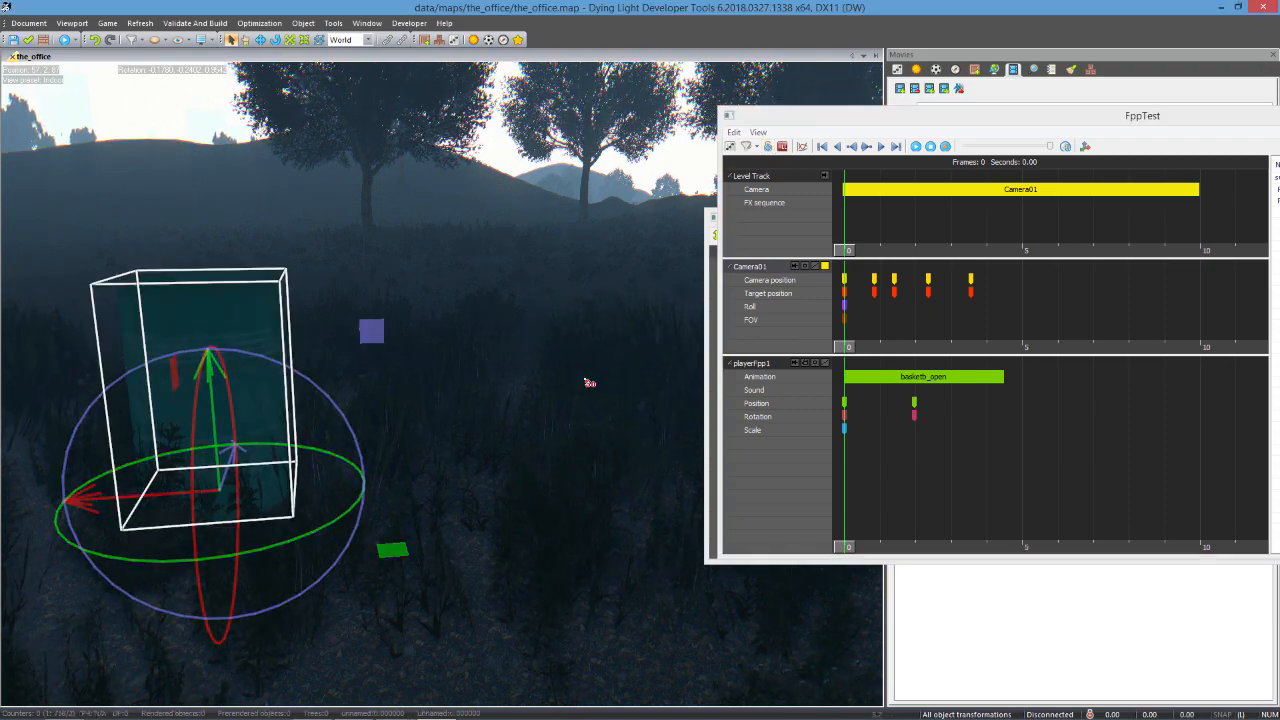
right_click(764, 470)
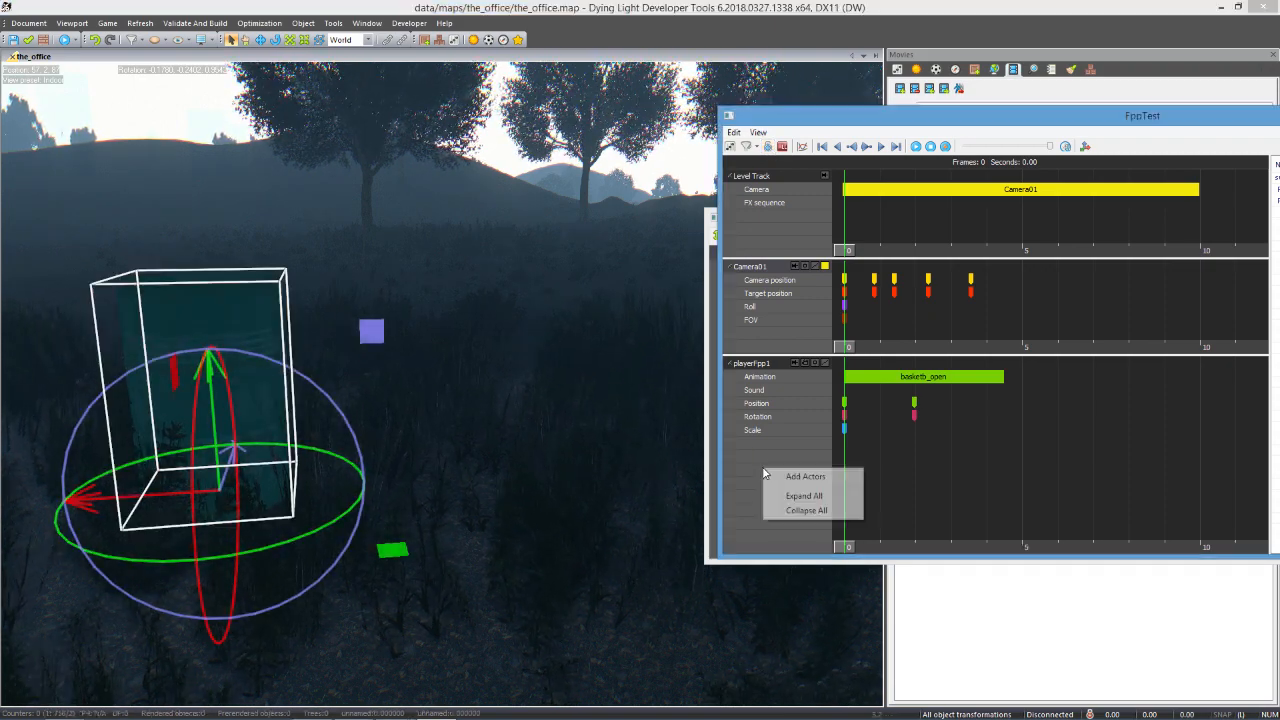
left_click(778, 475)
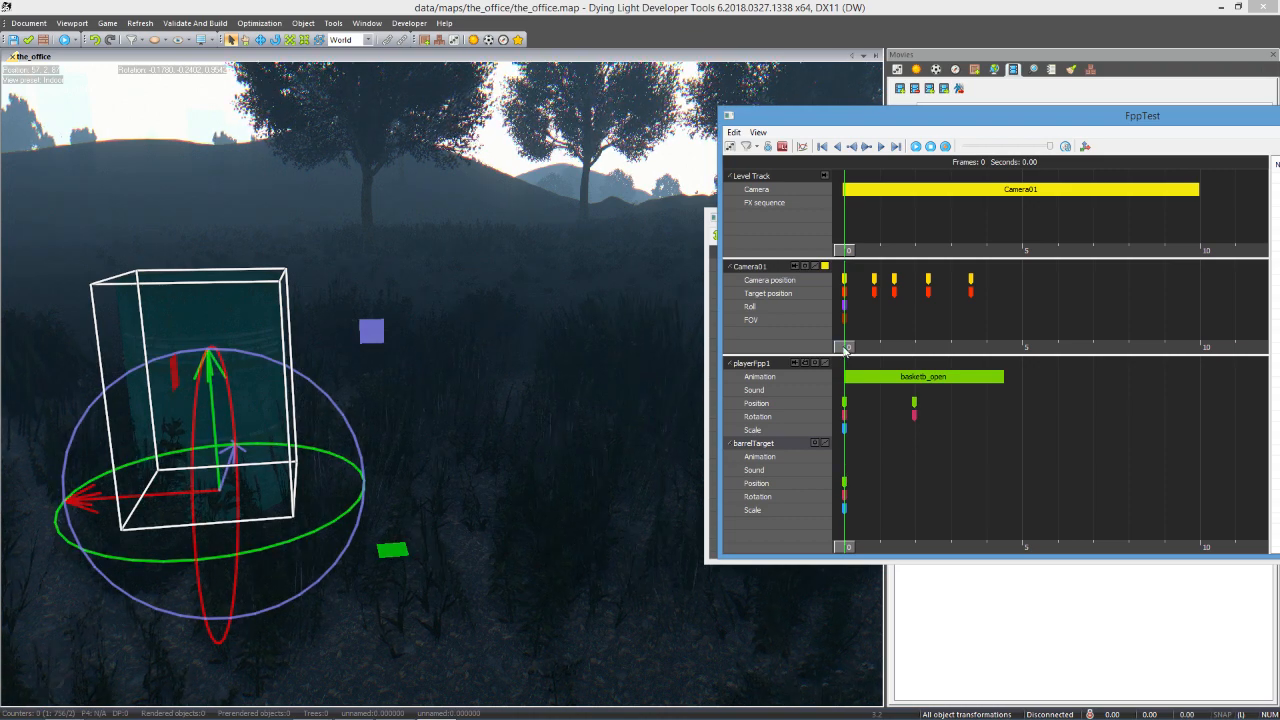
- Key the barrelTarget position at 3.54 seconds by moving the barrel across the ground to a new spot near the player
left_click_drag(846, 349, 970, 341)
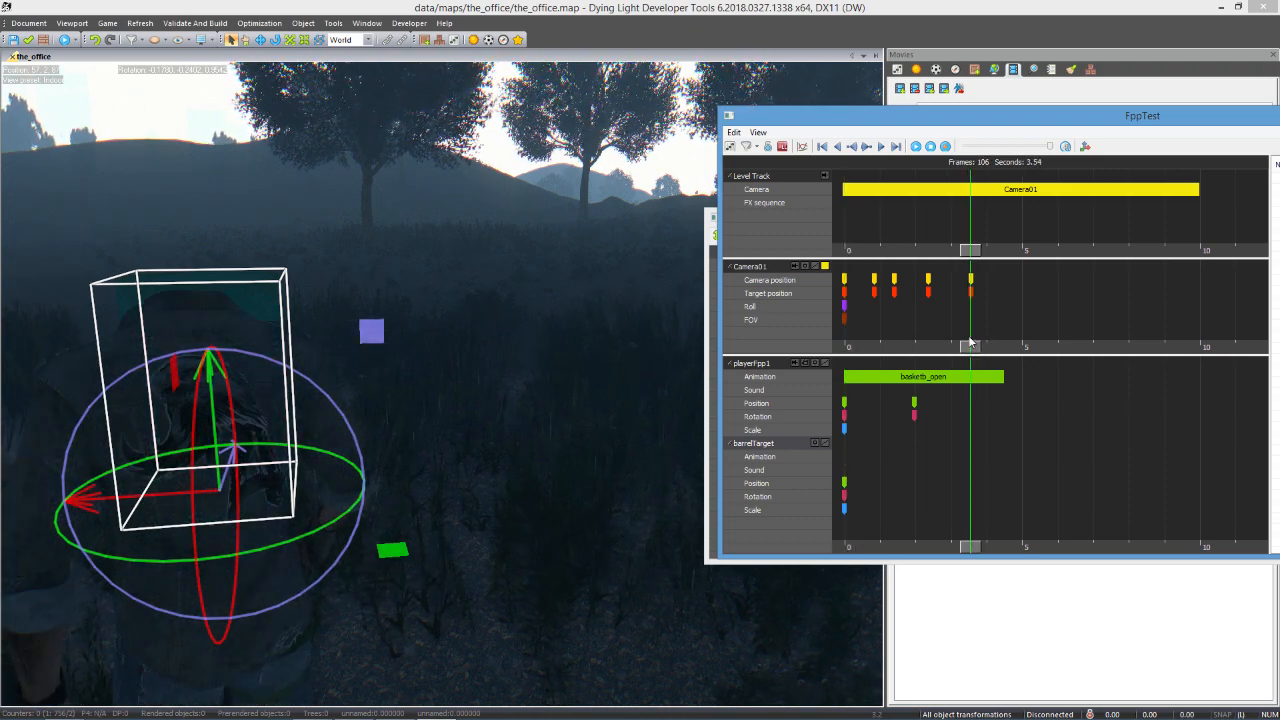
left_click_drag(399, 551, 616, 412)
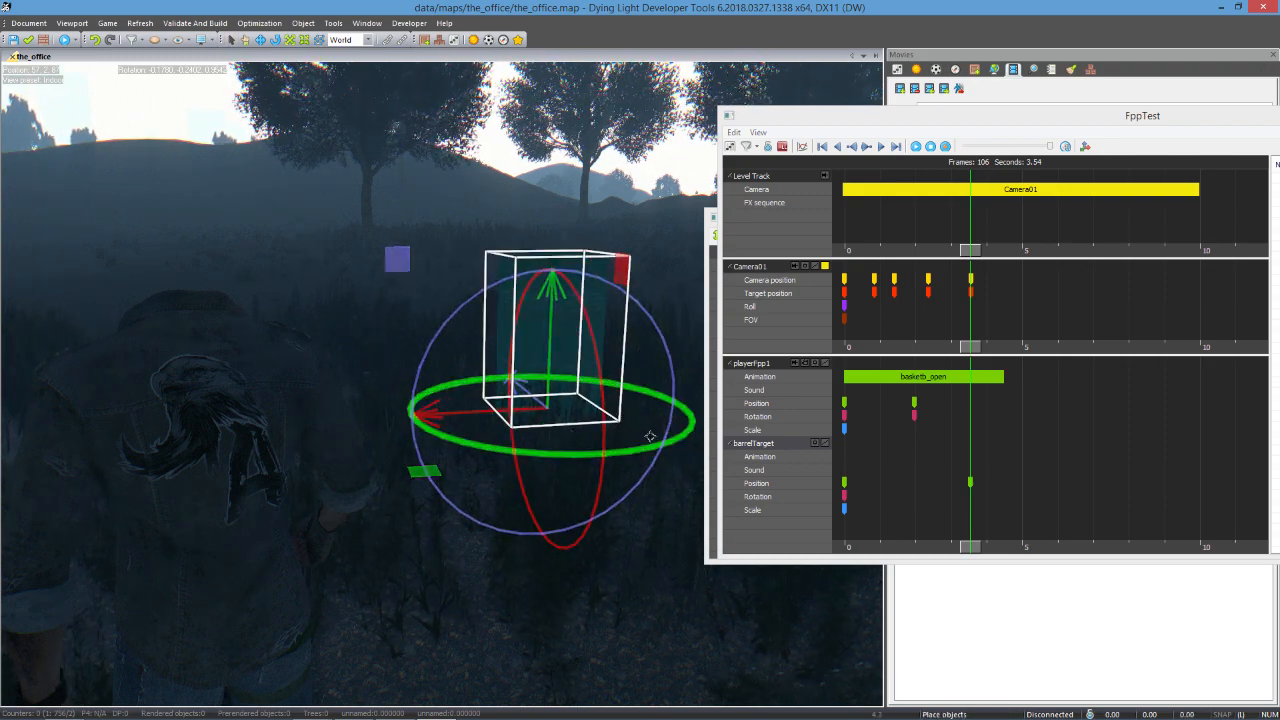
mouse_move(650, 437)
left_mouse_down()
mouse_move(457, 468)
mouse_move(245, 430)
left_mouse_up()
right_click_drag(246, 432, 638, 326)
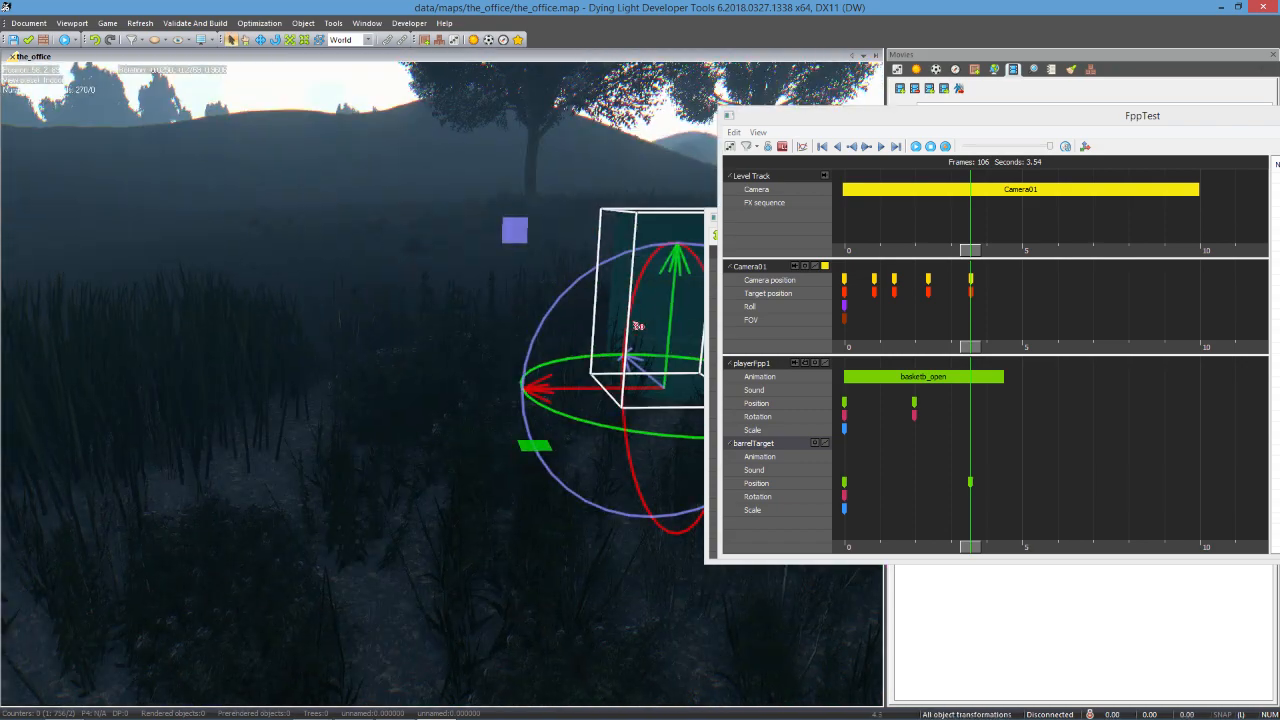
left_click(355, 410)
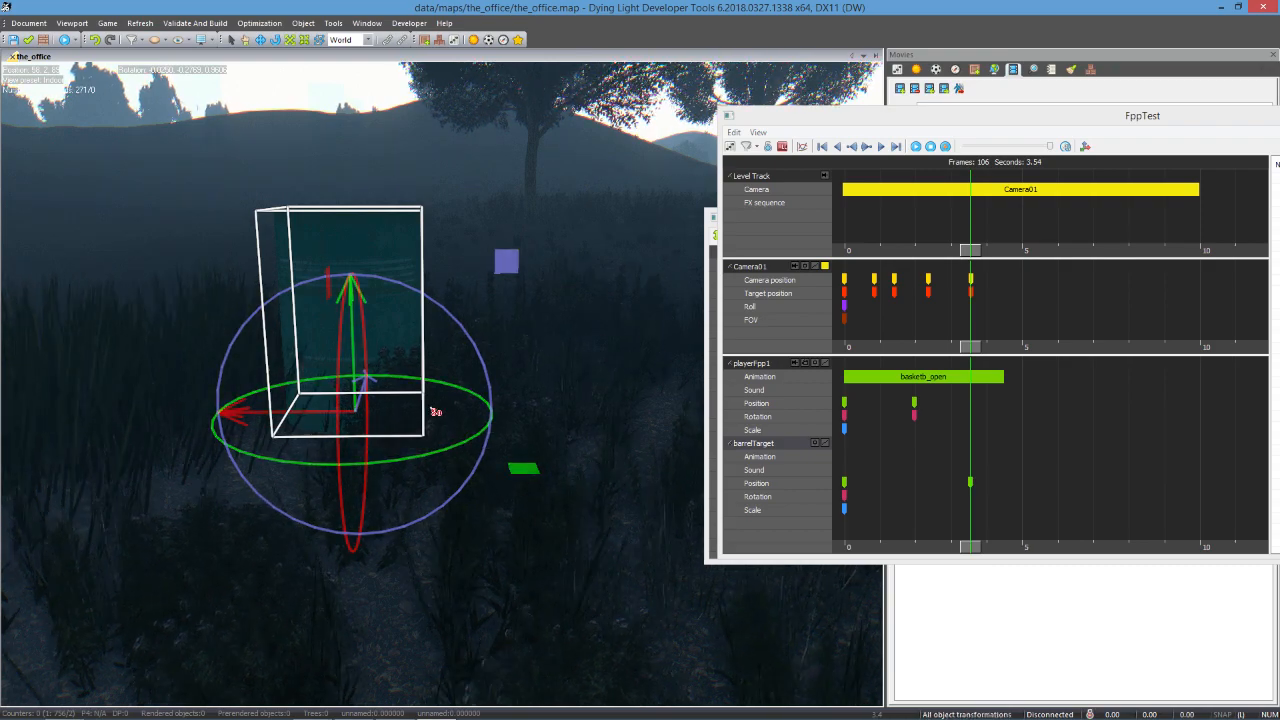
right_click_drag(425, 405, 451, 355)
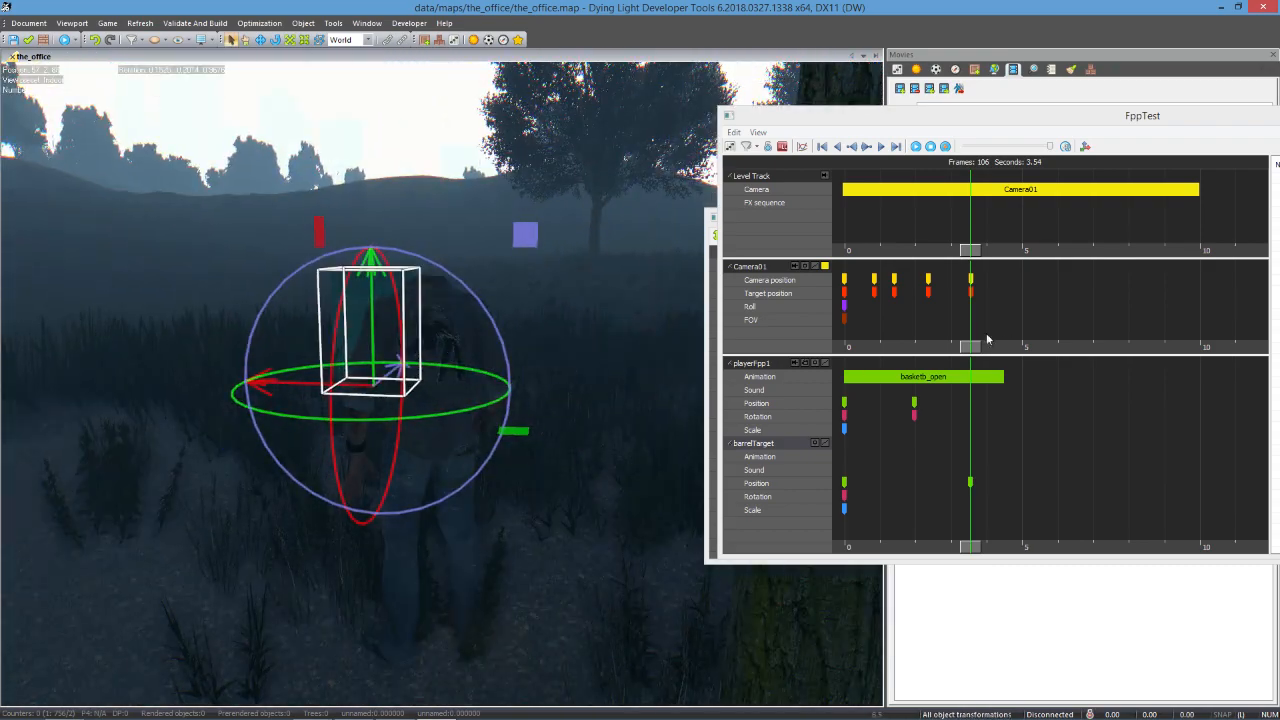
- Check the barrel's keyed movement at 1.63 and 0.64 seconds from other viewing angles, and toggle Animate all mode
left_click_drag(972, 348, 904, 348)
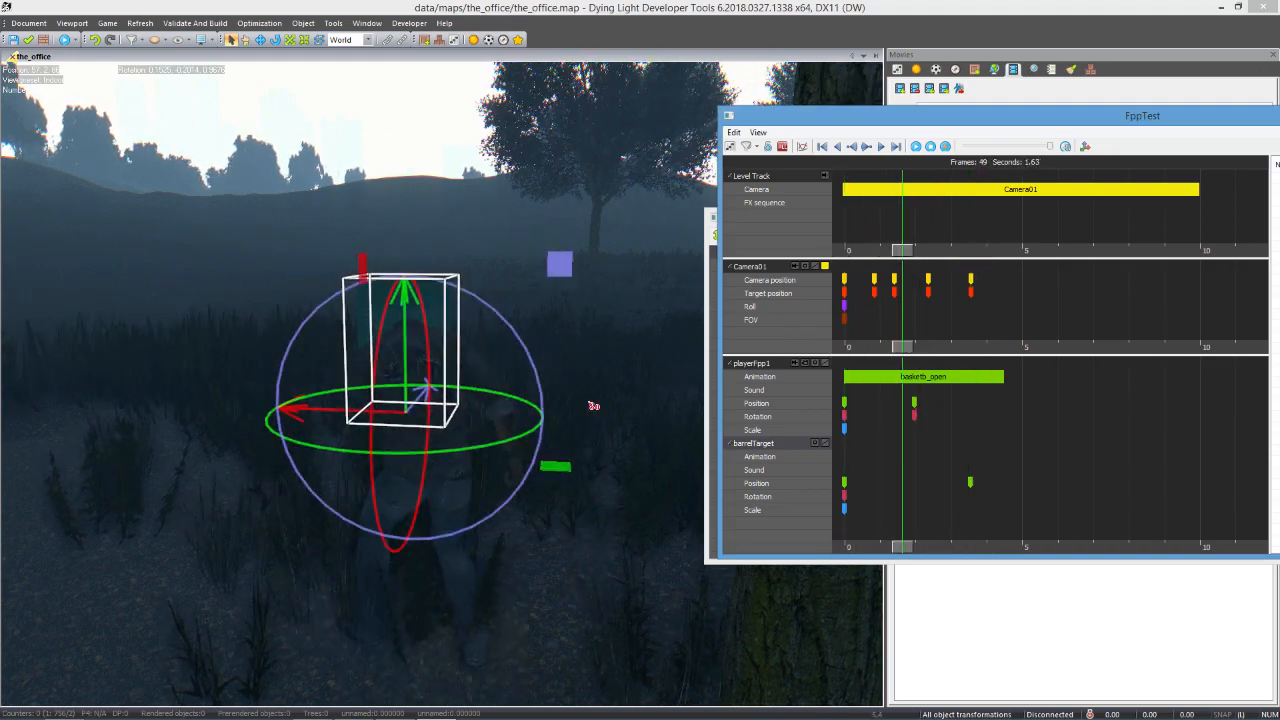
right_click_drag(590, 403, 715, 456)
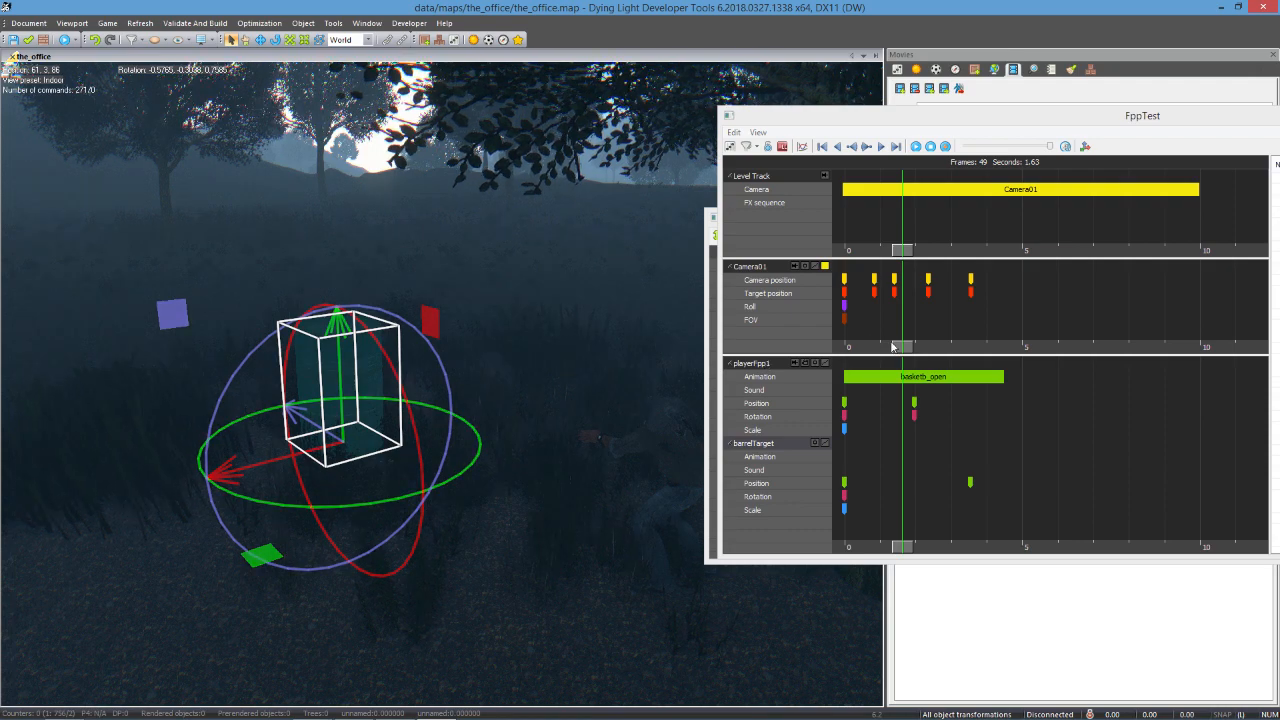
mouse_move(893, 346)
left_mouse_down()
mouse_move(846, 347)
mouse_move(986, 347)
mouse_move(868, 344)
left_mouse_up()
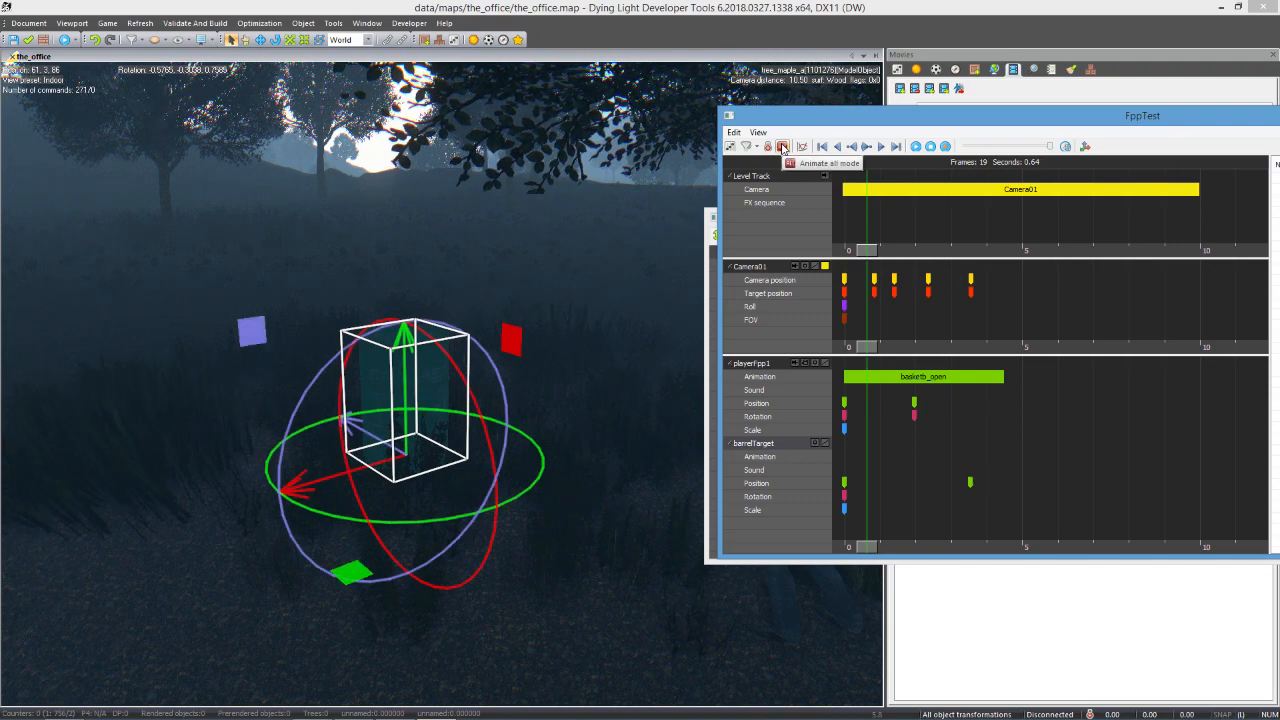
left_click(783, 147)
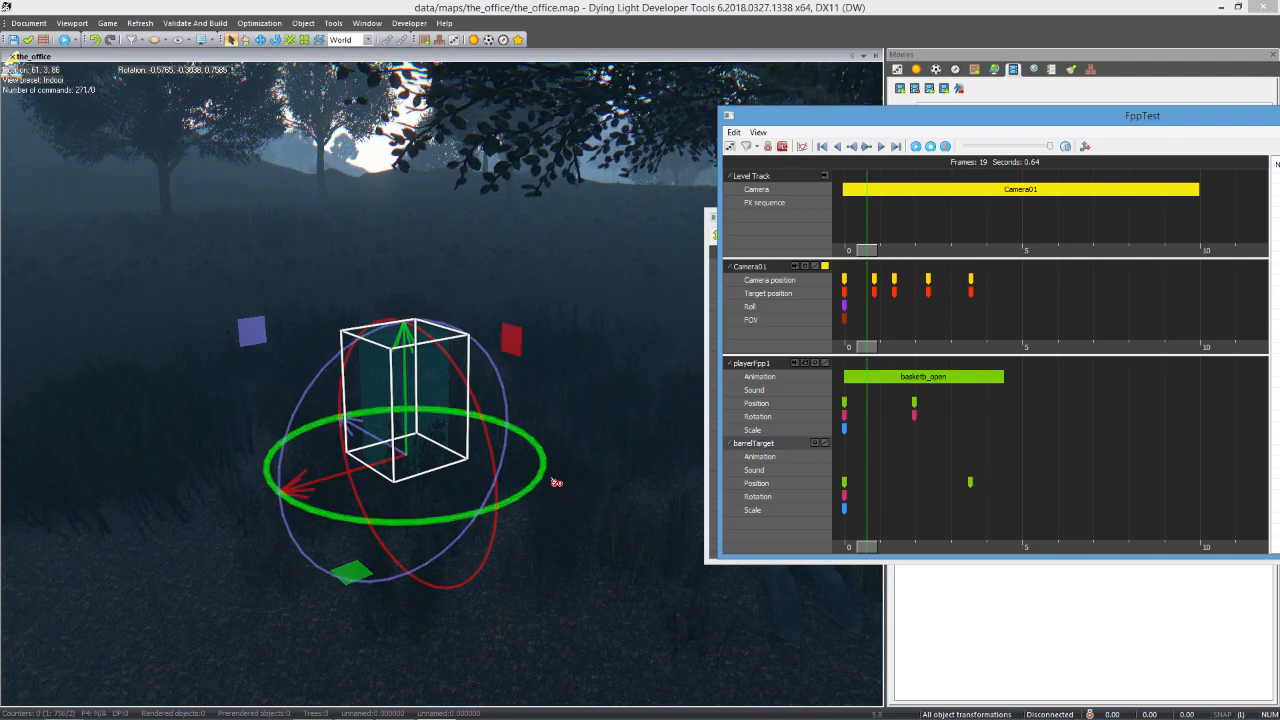
right_click_drag(588, 562, 652, 583)
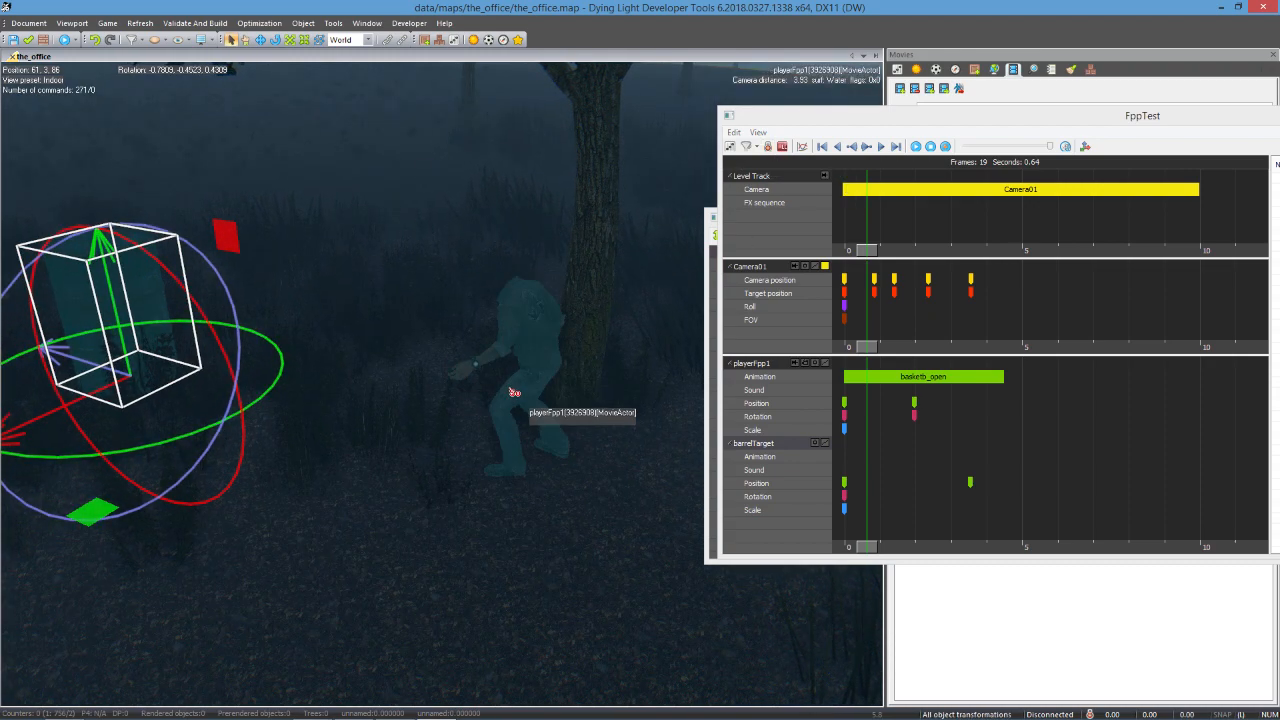
right_click_drag(513, 392, 404, 372)
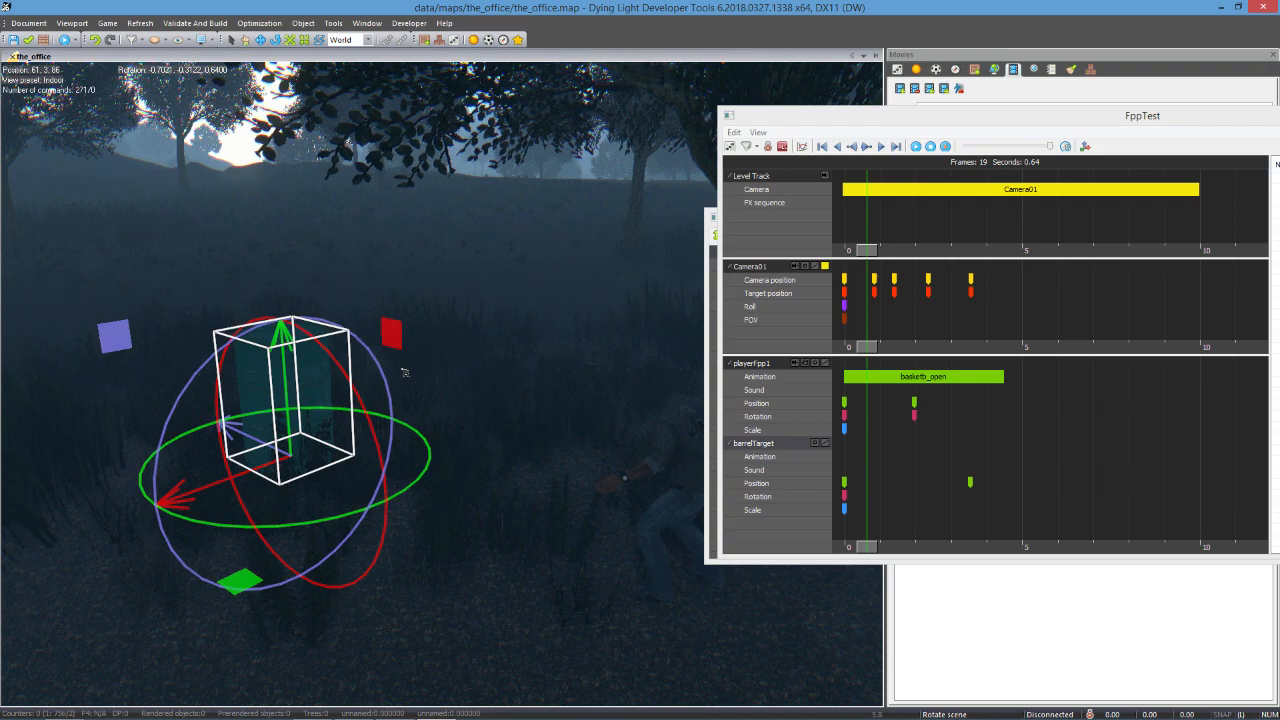
- Attach the view to Camera01 and preview the cutscene from the start to about 0.88 seconds
left_click(824, 175)
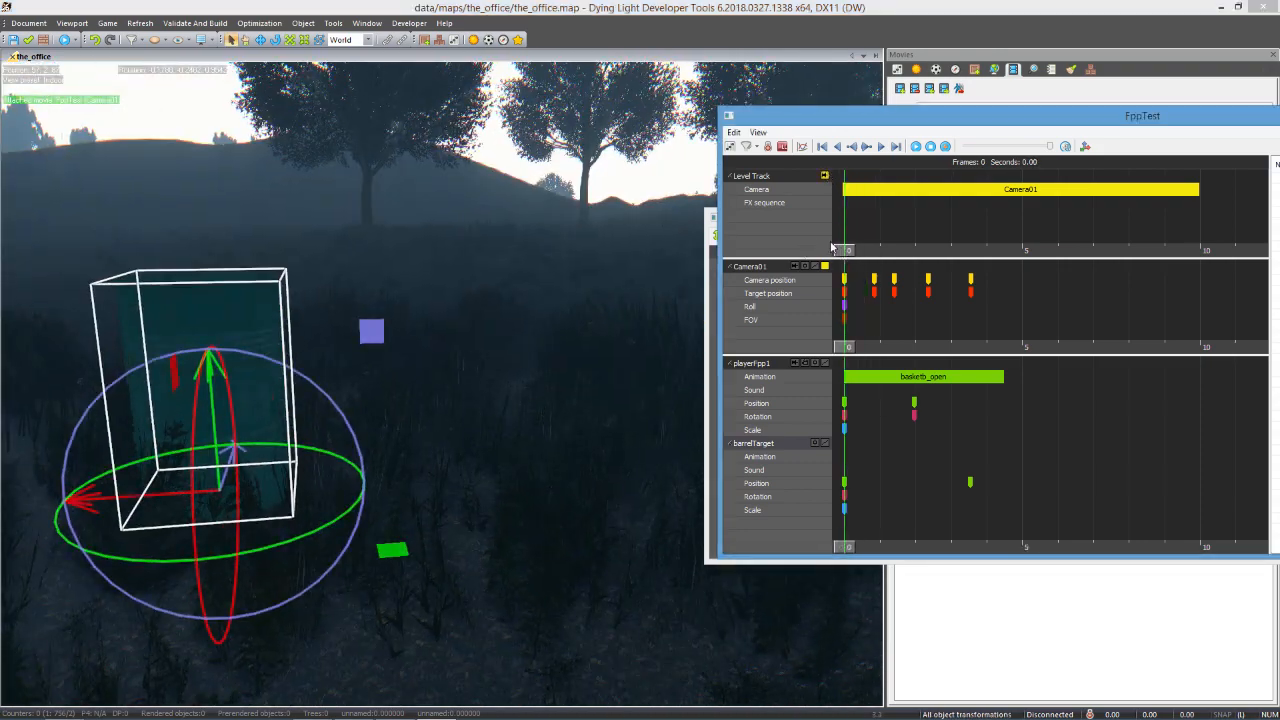
left_click_drag(843, 249, 871, 243)
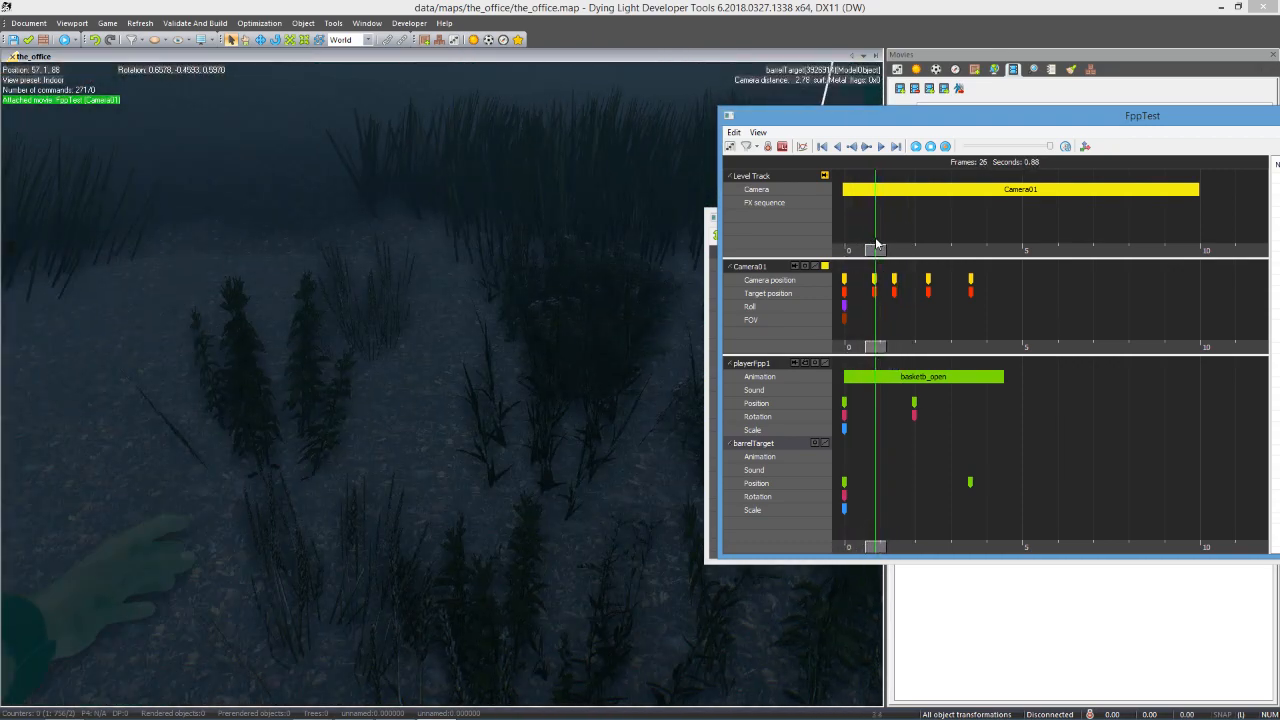